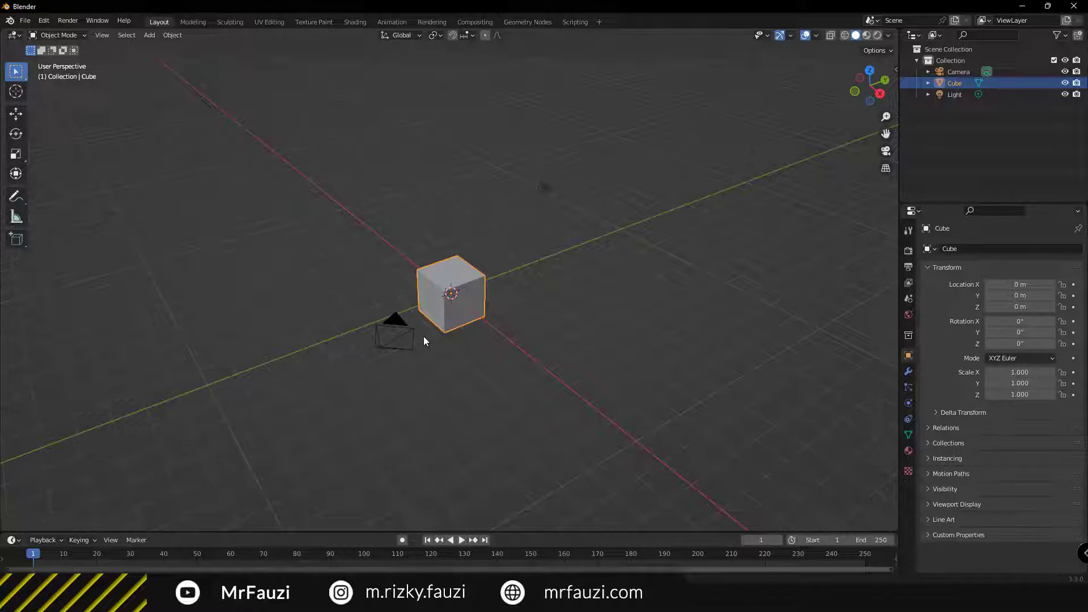
Select all of the default cube, camera and light and delete them
mouse_move(424, 337)
middle_down()
mouse_move(547, 335)
mouse_move(463, 337)
mouse_move(483, 328)
mouse_move(487, 341)
middle_up()
scroll(501, 334, down, 2)
scroll(502, 334, up, 2)
scroll(502, 334, up, 2)
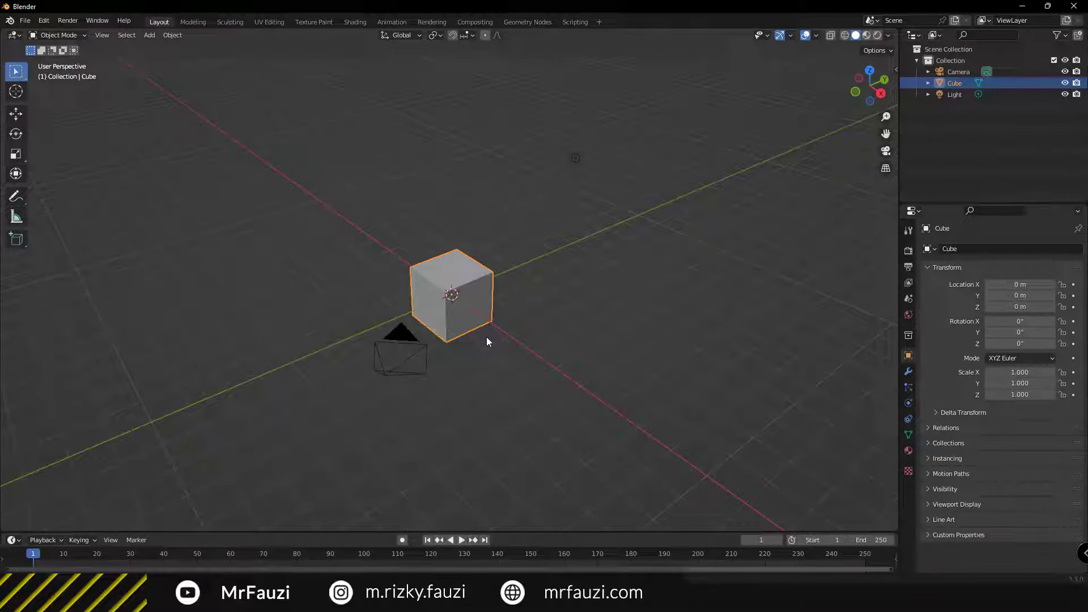
scroll(474, 349, down, 2)
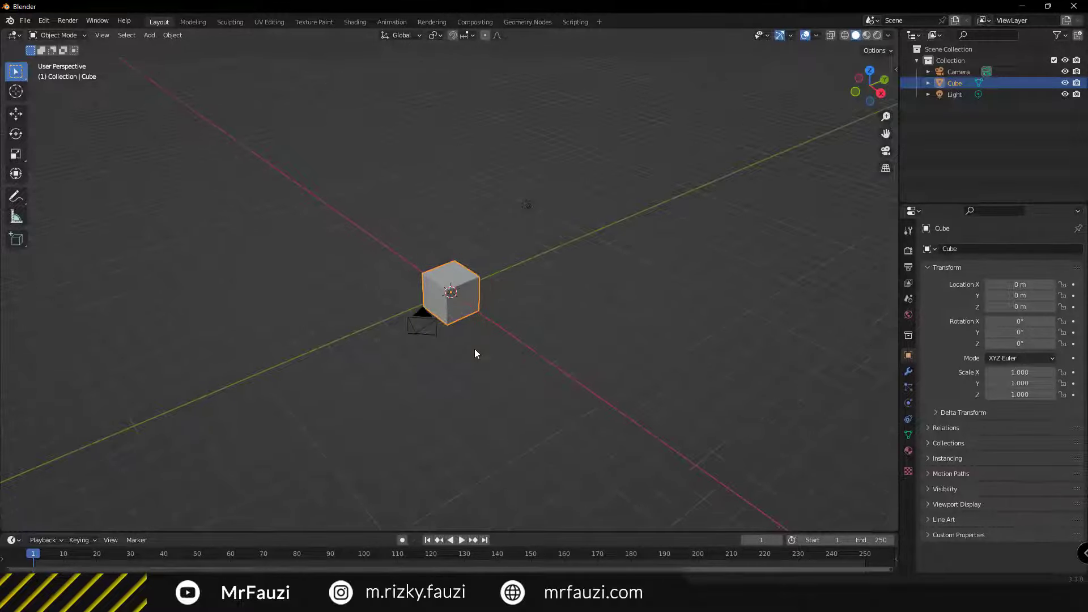
scroll(474, 349, up, 2)
scroll(474, 353, down, 1)
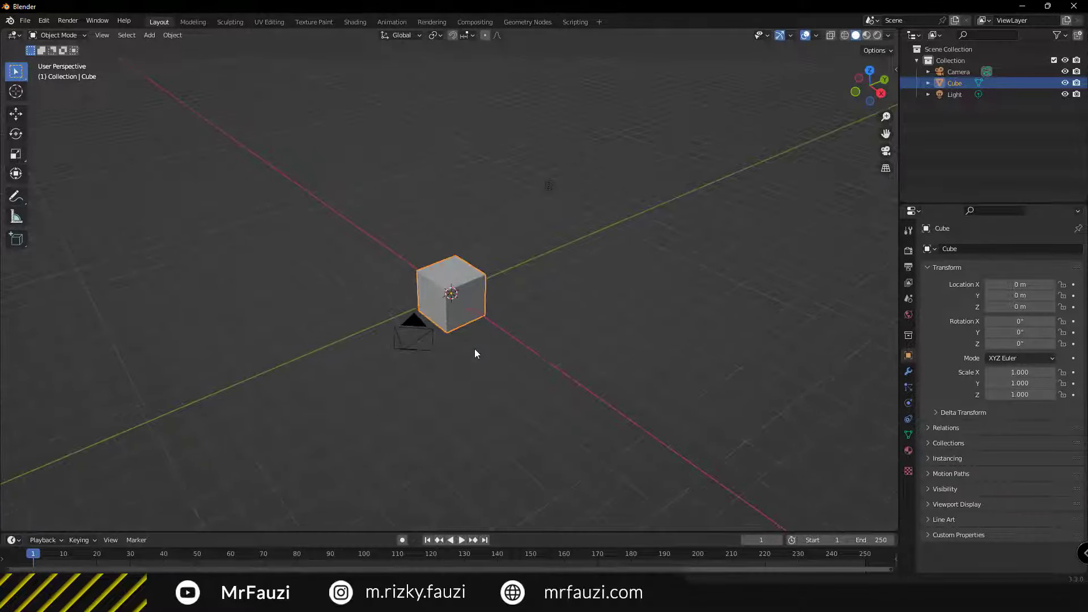
mouse_move(474, 353)
middle_down()
mouse_move(400, 365)
mouse_move(593, 336)
mouse_move(426, 358)
mouse_move(503, 364)
mouse_move(449, 353)
middle_up()
scroll(426, 358, down, 2)
scroll(479, 318, up, 1)
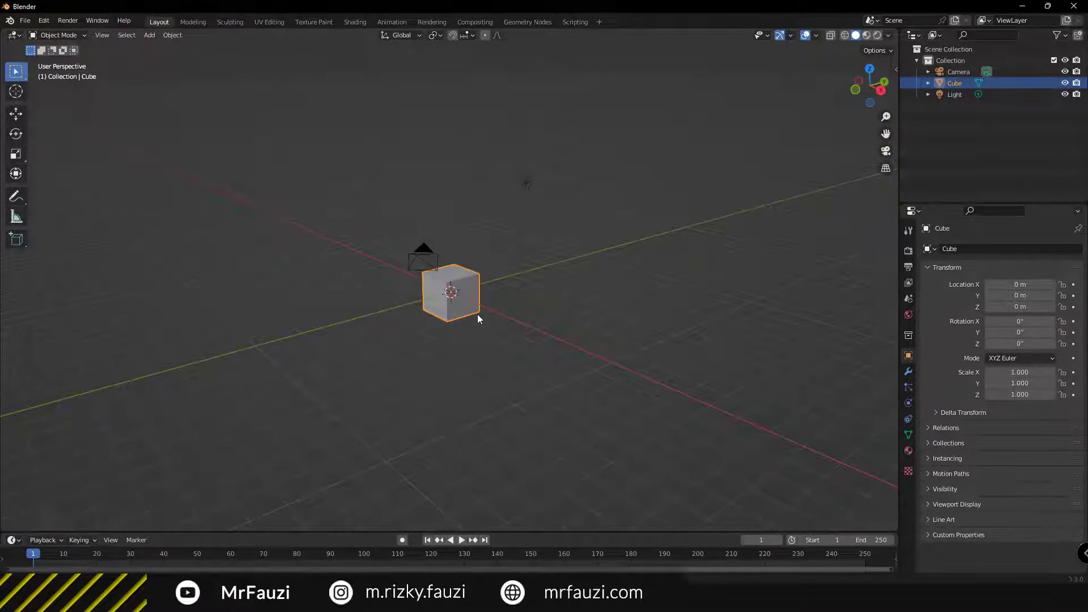
key(a)
key(x)
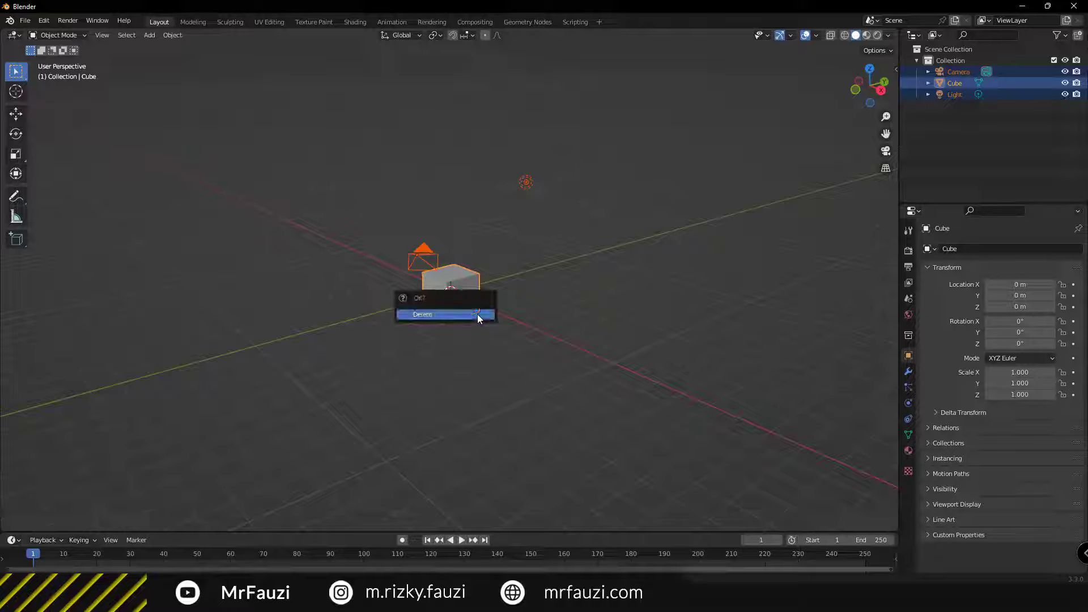
click(477, 314)
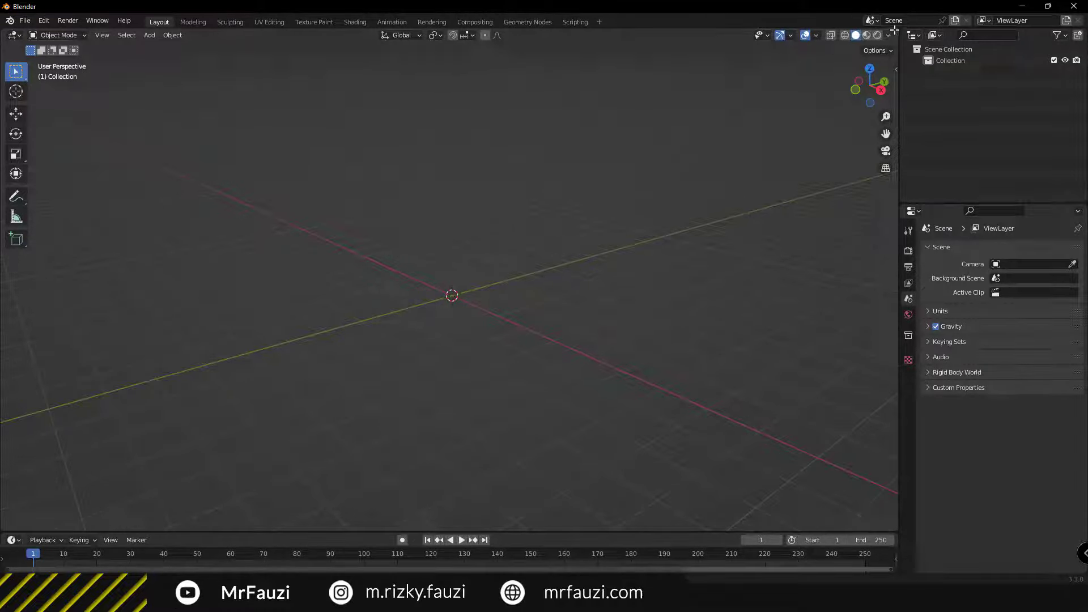
Split the viewport into two side-by-side views, hide the tool shelves, and set the left view to Front
drag(894, 29, 445, 168)
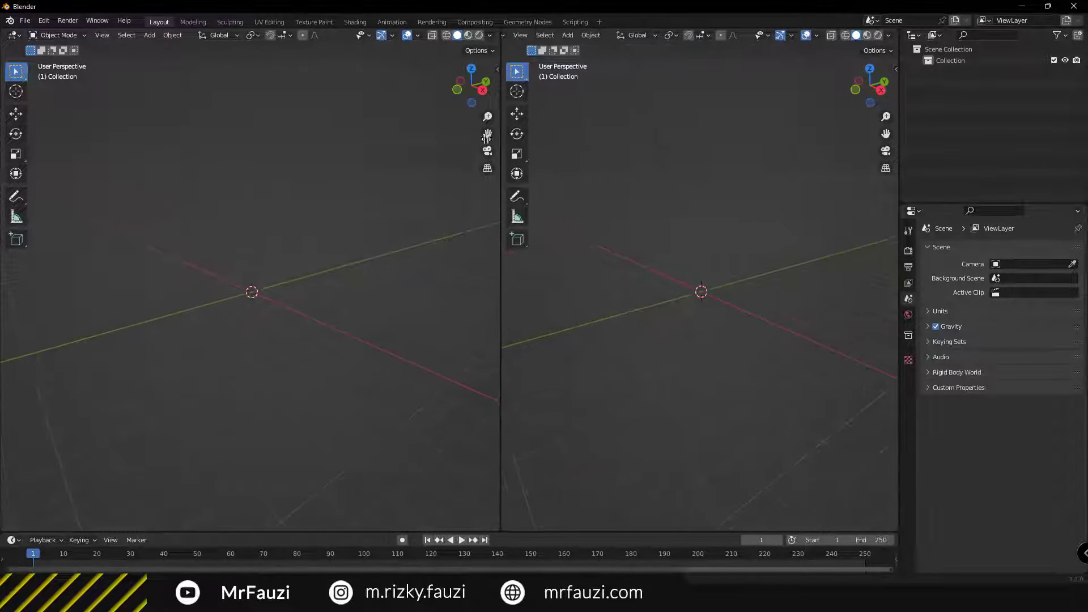
key(t)
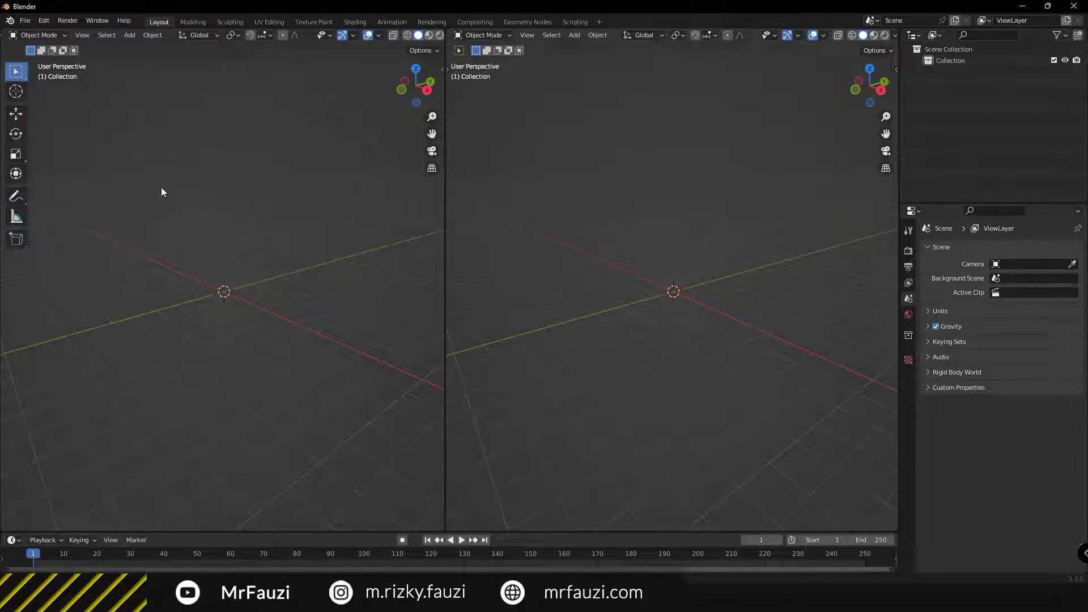
key(t)
scroll(196, 213, up, 1)
middle_drag(197, 218, 295, 302)
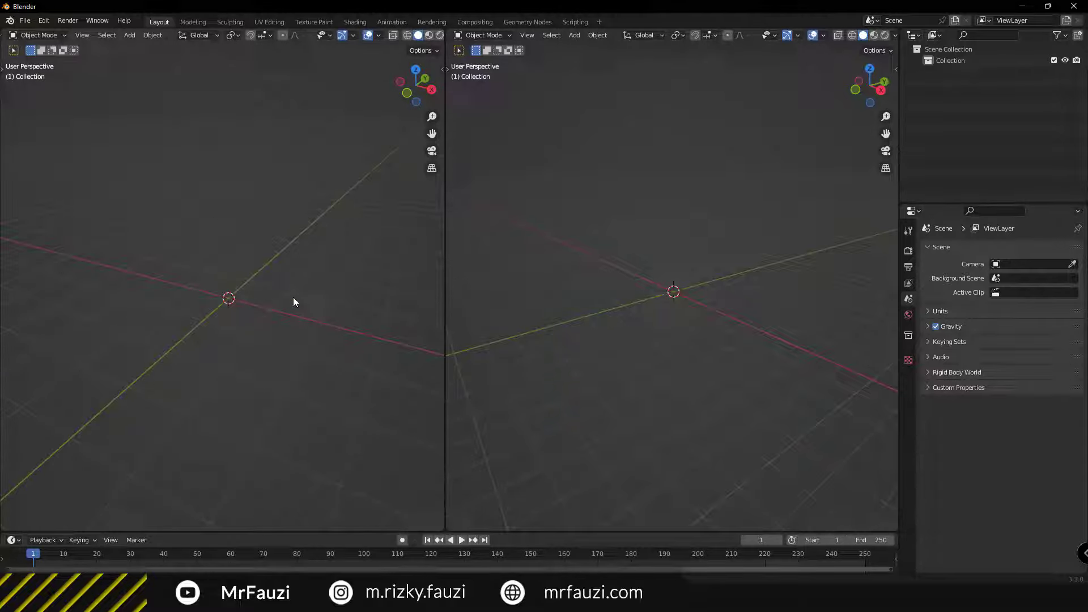
key(KP_1)
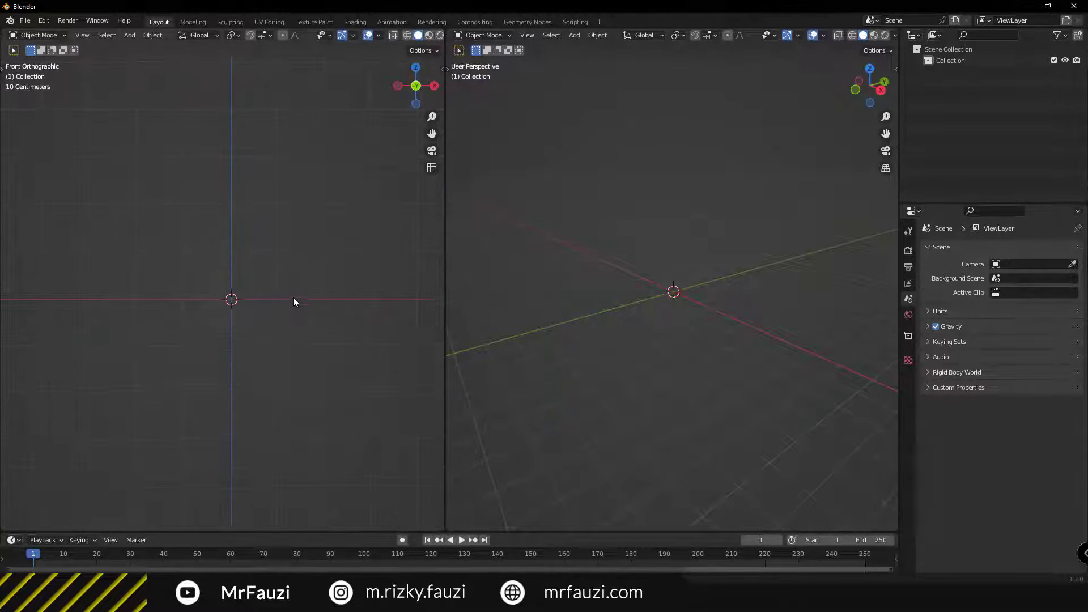
mouse_move(293, 302)
shift+middle_down()
mouse_move(295, 253)
mouse_move(274, 306)
shift+middle_up()
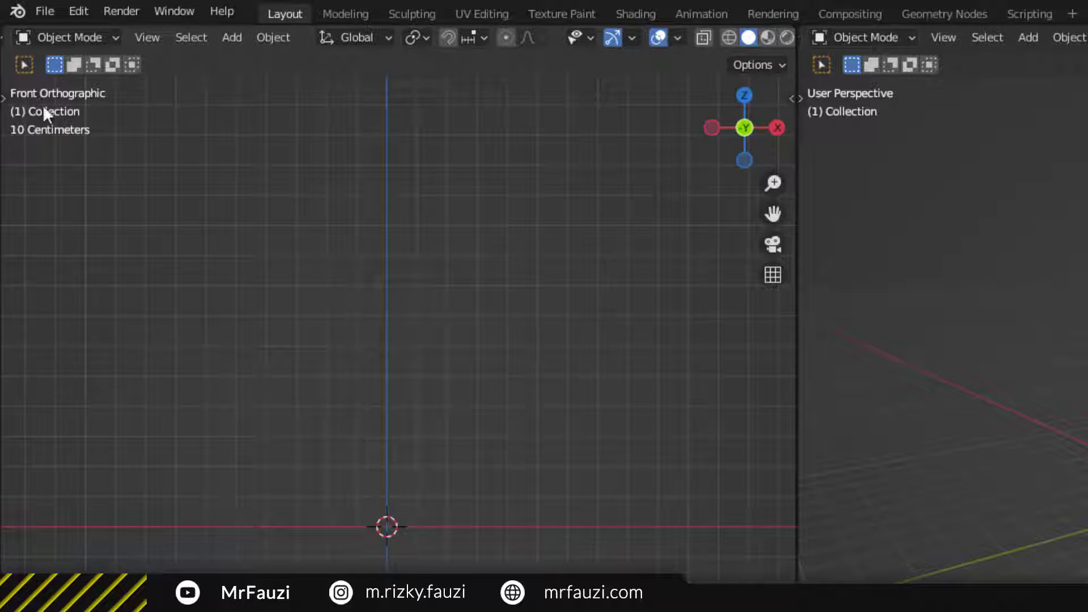
scroll(424, 520, up, 1)
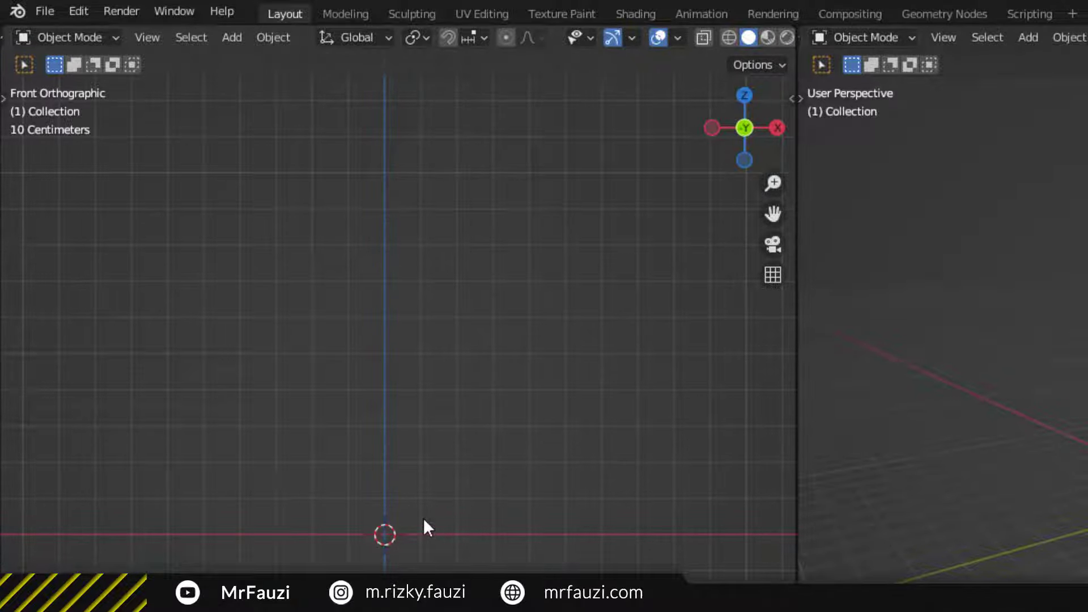
Add a plane and roughly stretch it along X, viewed from the top
key(shift+a)
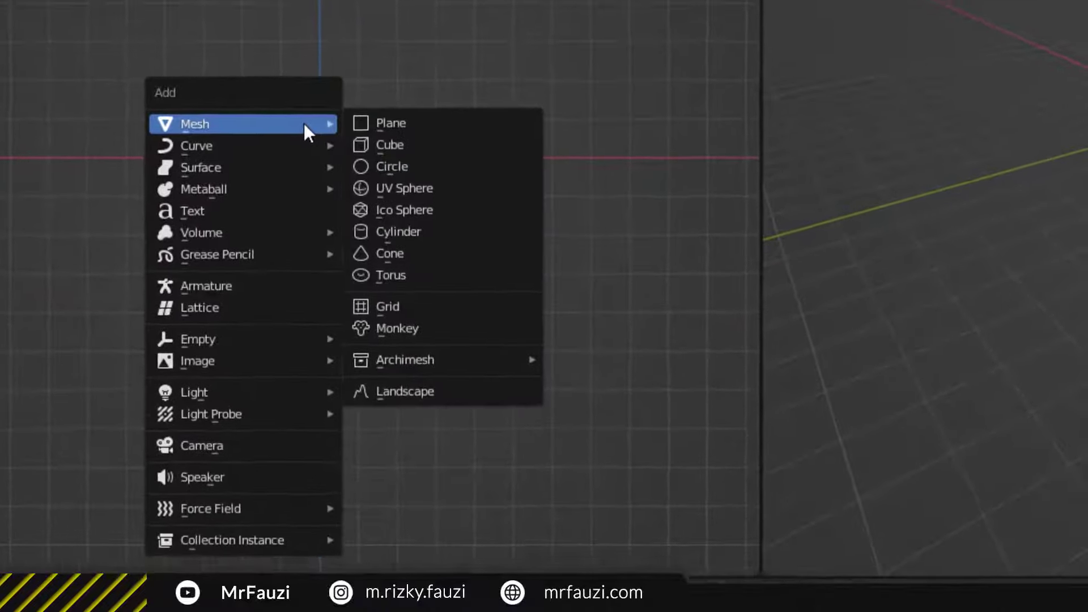
click(441, 117)
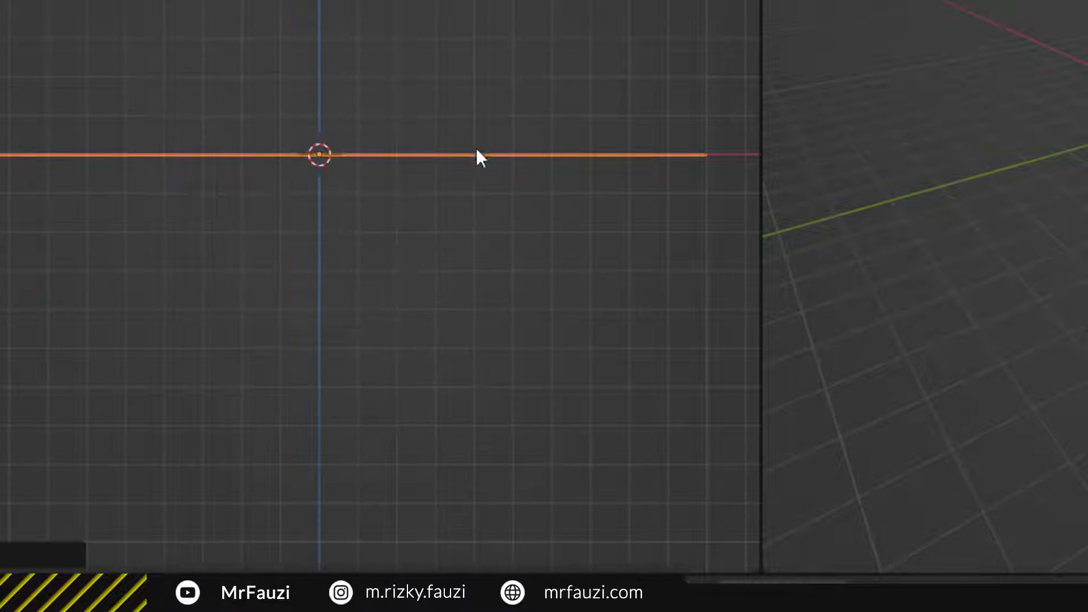
key(s)
key(x)
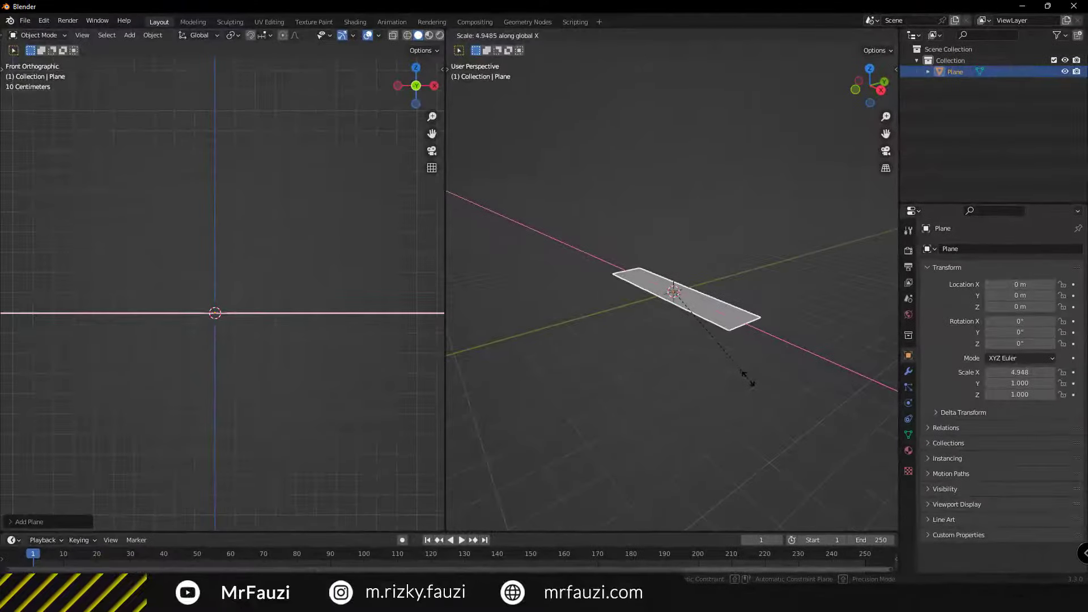
click(806, 419)
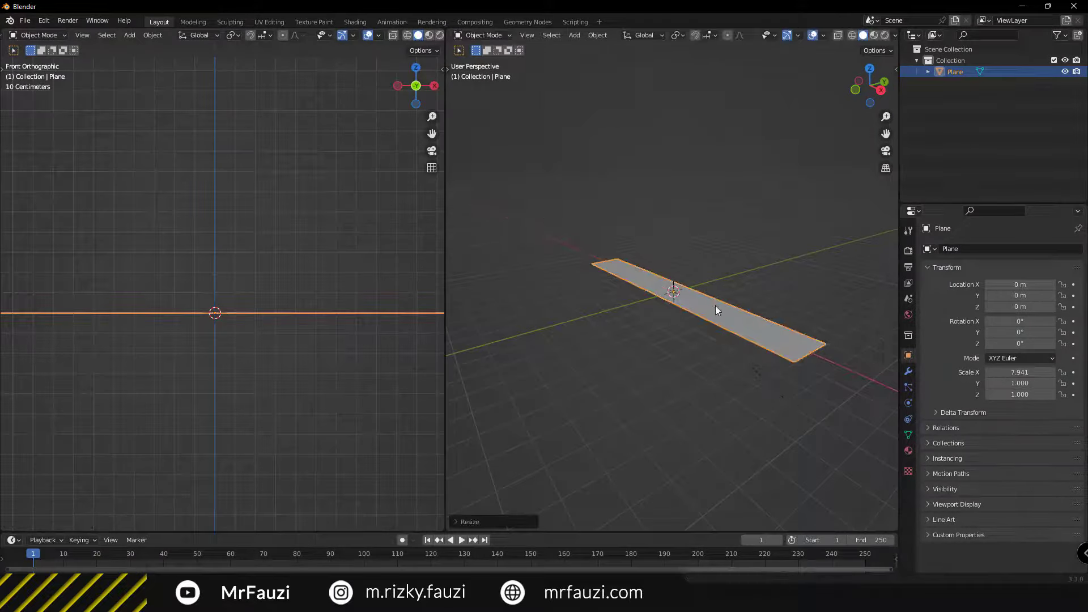
mouse_move(715, 305)
middle_down()
mouse_move(772, 349)
mouse_move(710, 327)
middle_up()
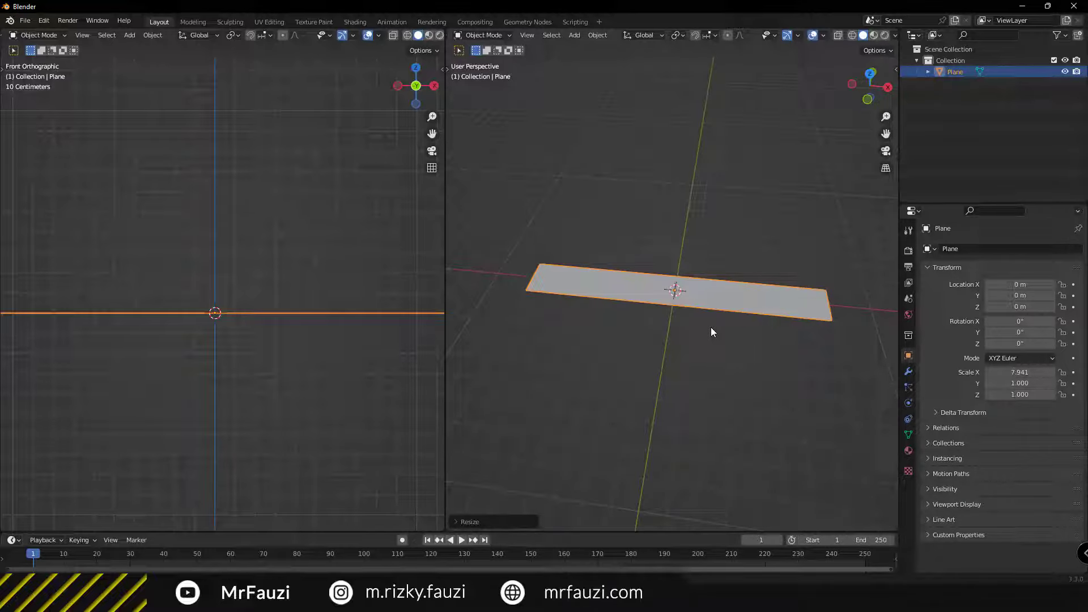
key(KP_7)
key(s)
key(x)
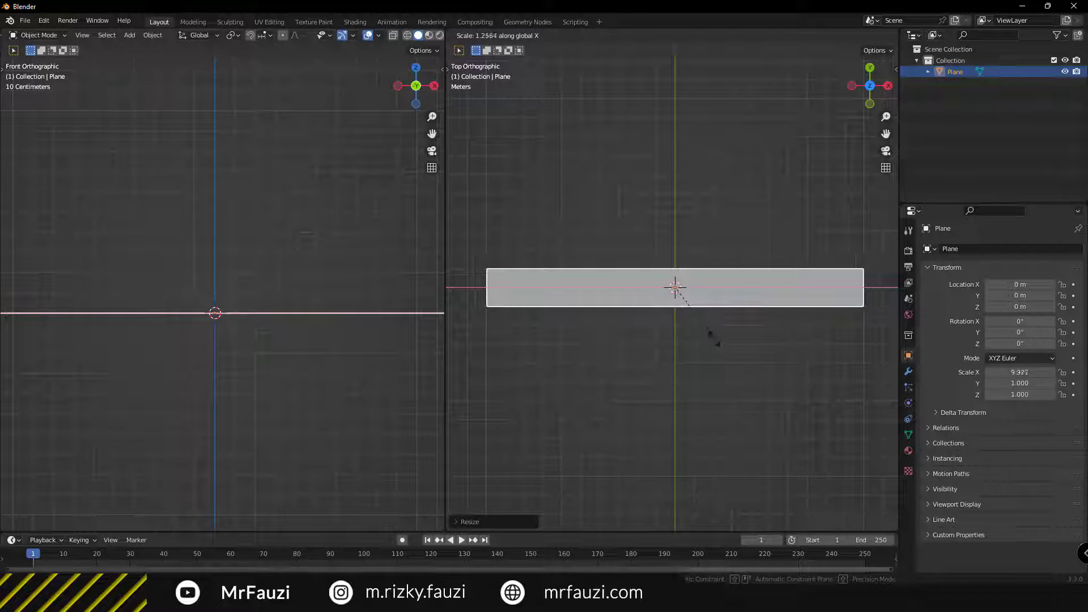
click(719, 342)
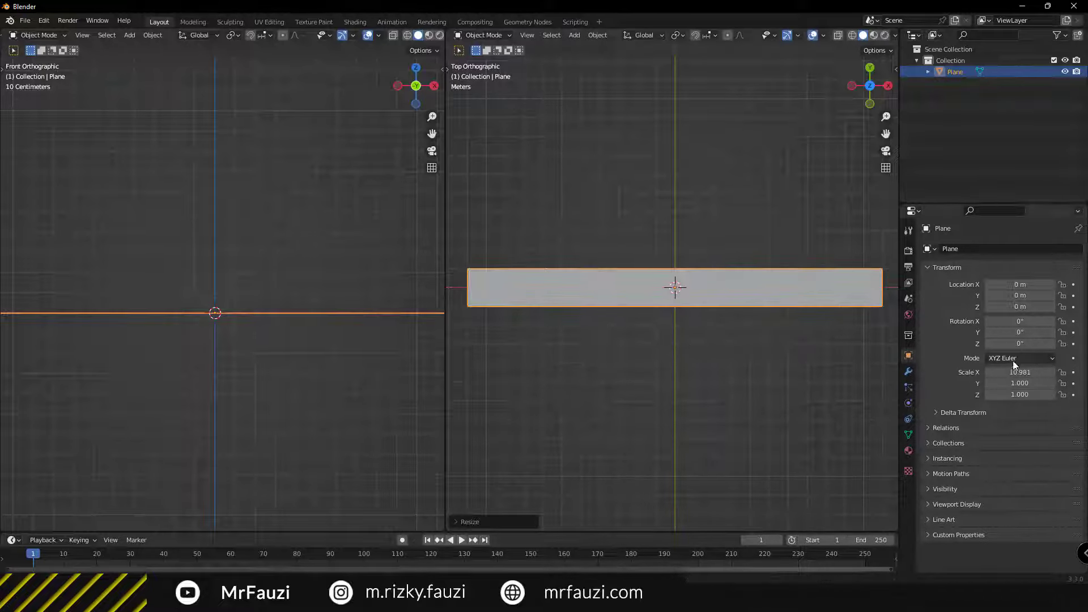
Set the plane's X scale to exactly 11
double_click(1020, 372)
text(11)
key(Return)
scroll(625, 292, down, 1)
shift+middle_drag(625, 291, 631, 321)
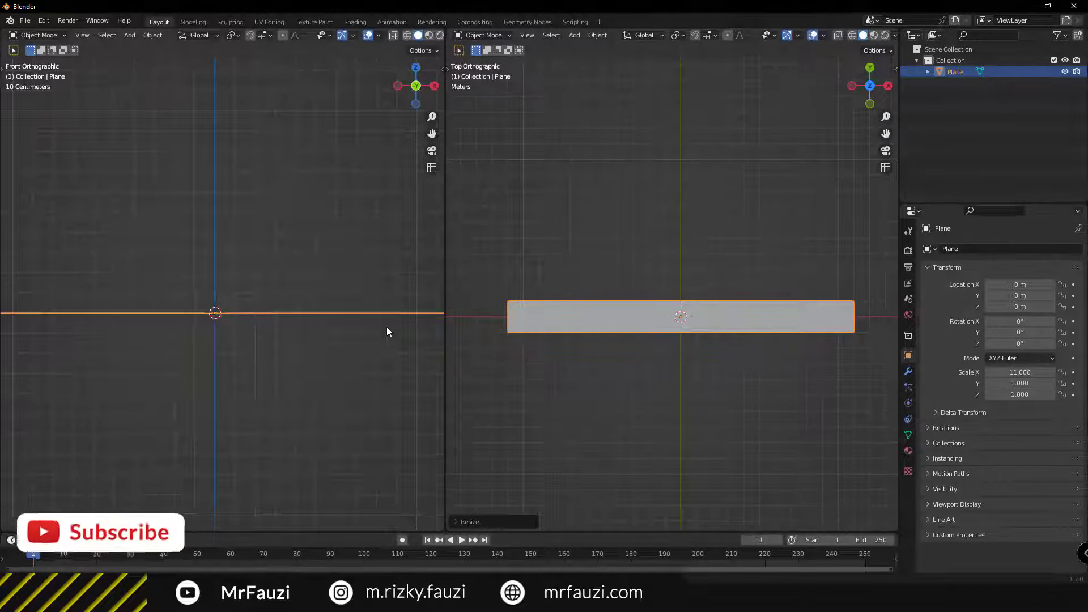
scroll(375, 328, down, 2)
scroll(247, 288, down, 1)
scroll(271, 284, down, 1)
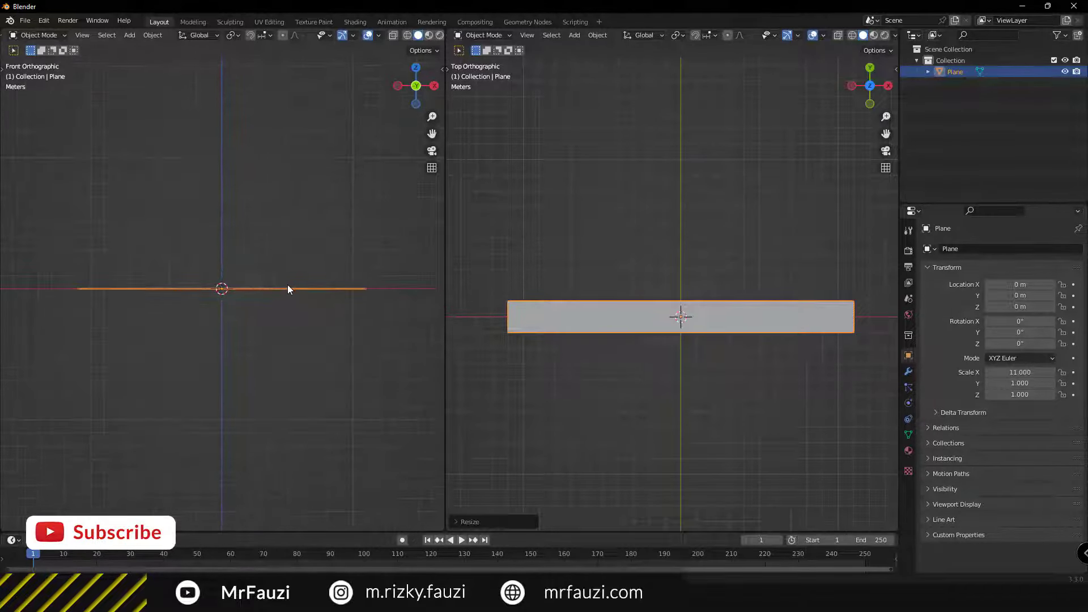
mouse_move(287, 294)
middle_down()
mouse_move(267, 300)
mouse_move(298, 291)
middle_up()
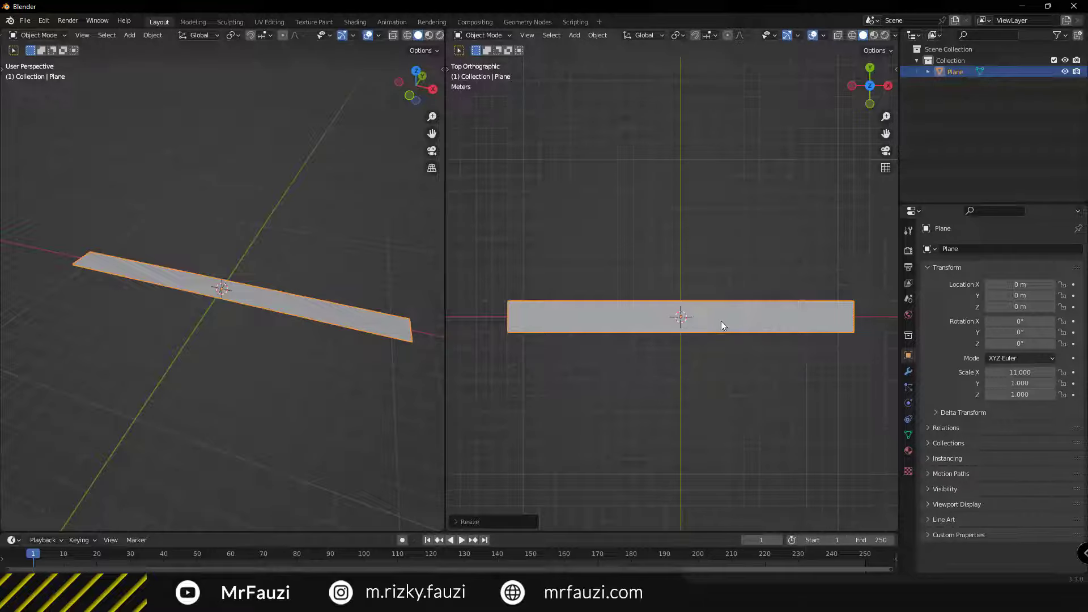
Widen the plane along Y and set its Y scale to 1.5
key(s)
key(y)
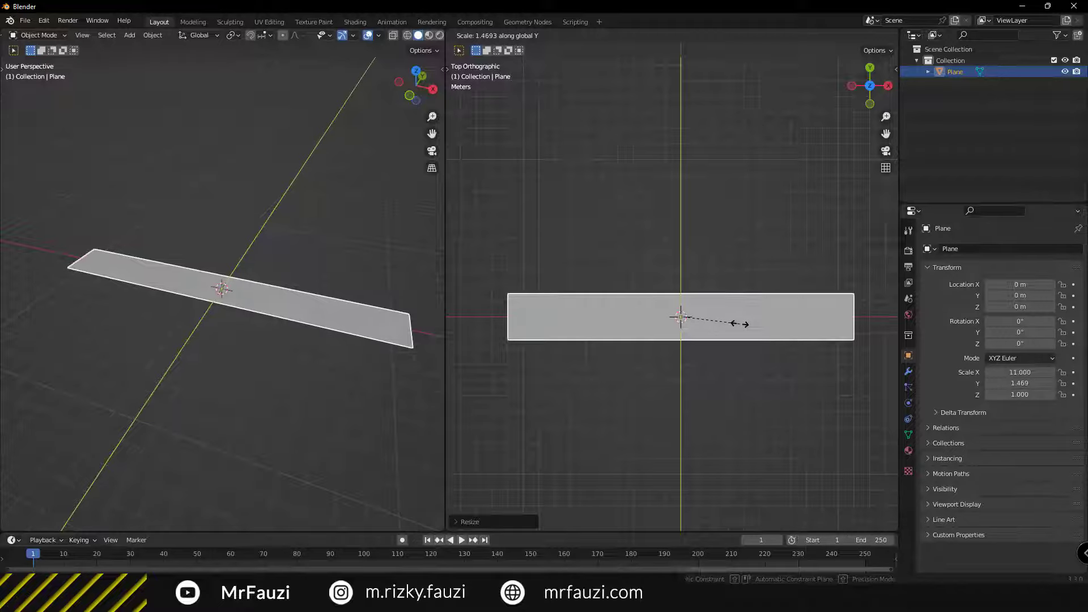
click(742, 323)
click(1013, 383)
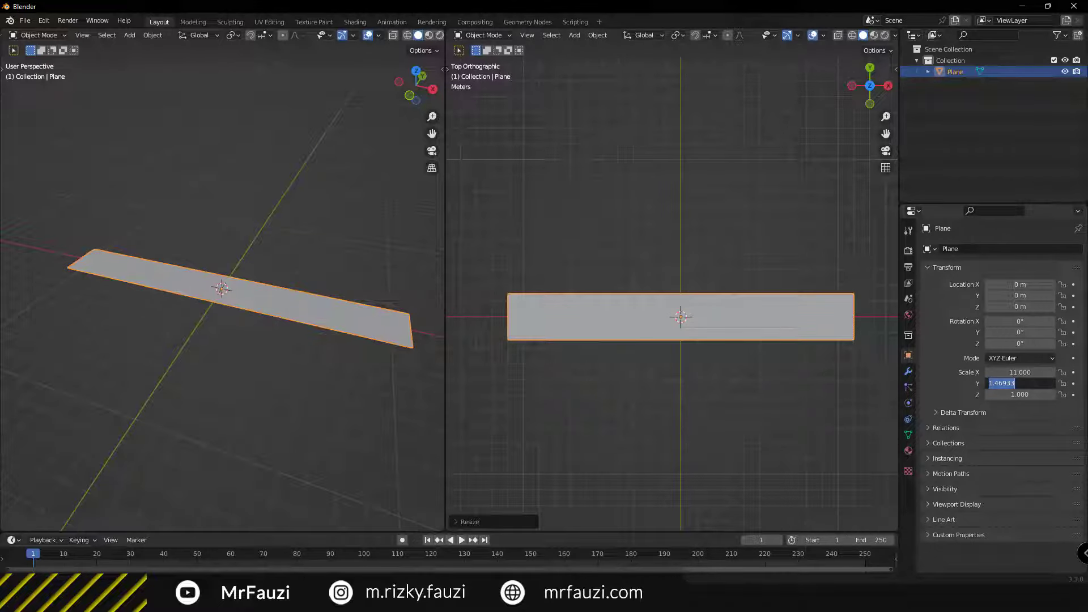
text(1)
text(.5)
key(Return)
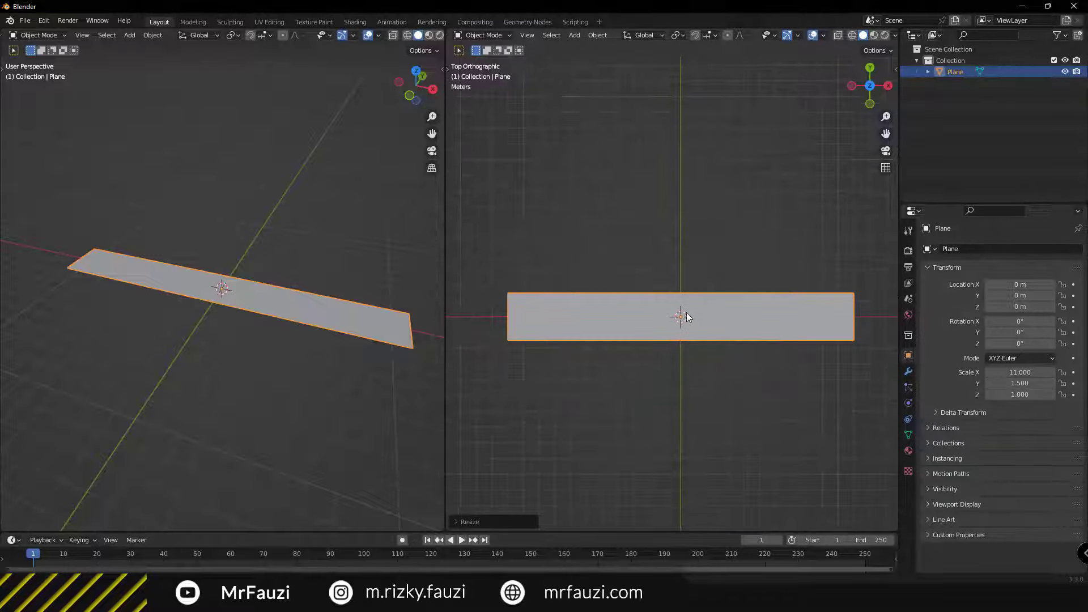
shift+middle_drag(686, 316, 678, 289)
mouse_move(208, 294)
middle_down()
mouse_move(158, 289)
mouse_move(202, 280)
middle_up()
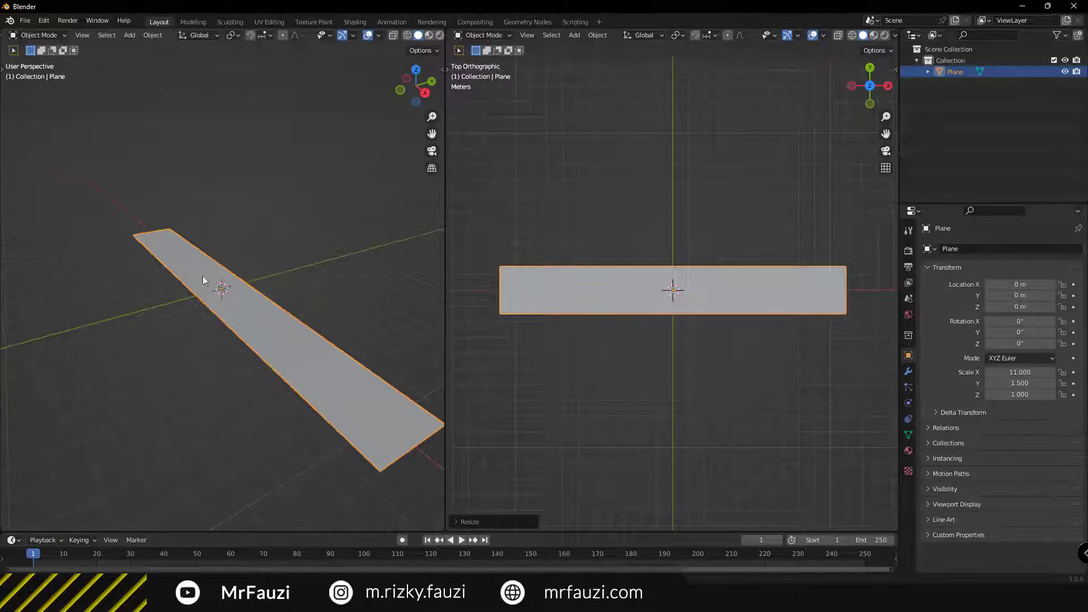
In Edit Mode, add a centred loop cut across the plane's middle
key(KP_1)
key(Tab)
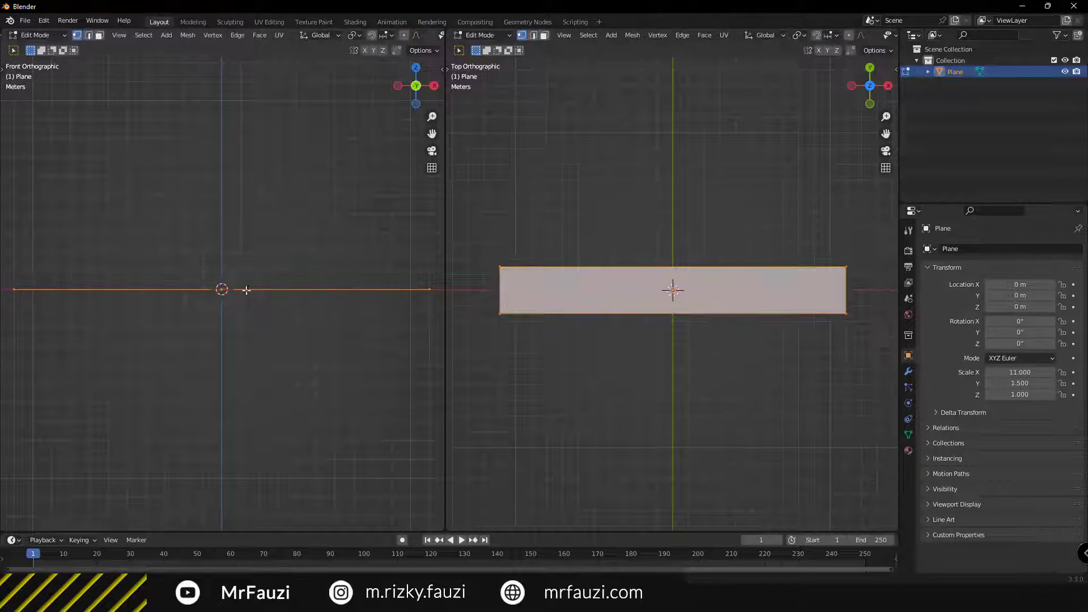
shift+middle_drag(203, 274, 240, 263)
shift+right_click(322, 169)
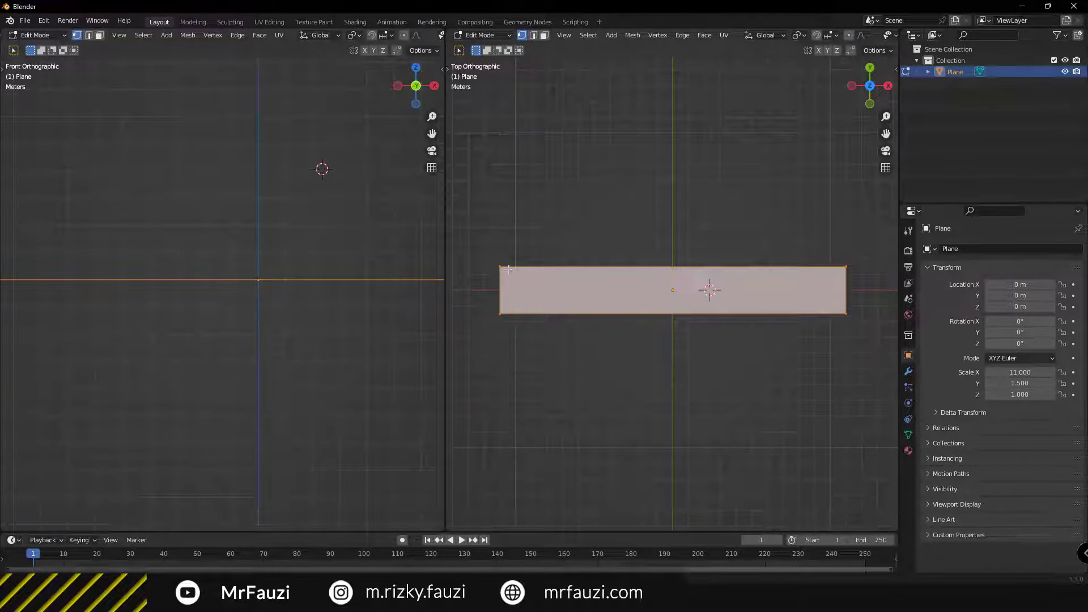
key(ctrl+r)
click(603, 266)
right_click(603, 266)
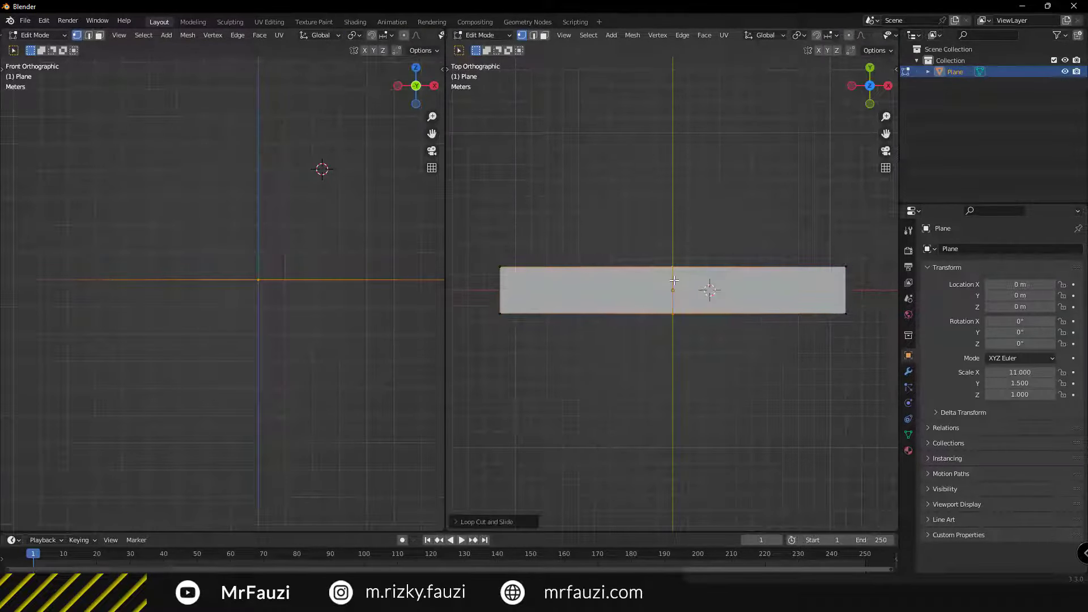
click(304, 338)
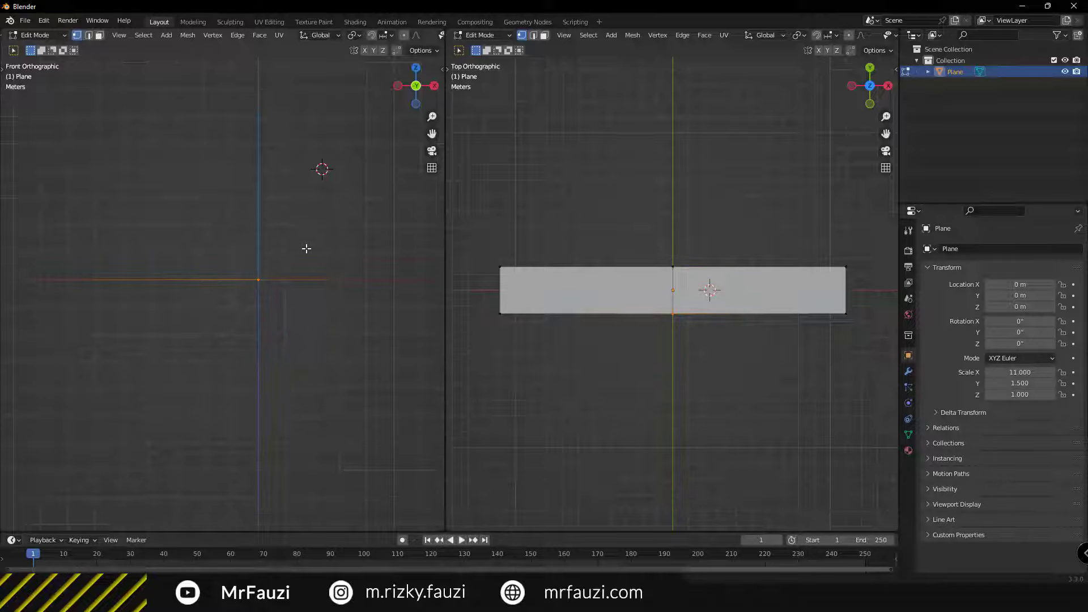
Box-select the plane's middle vertices in Front Orthographic view
scroll(288, 311, up, 2)
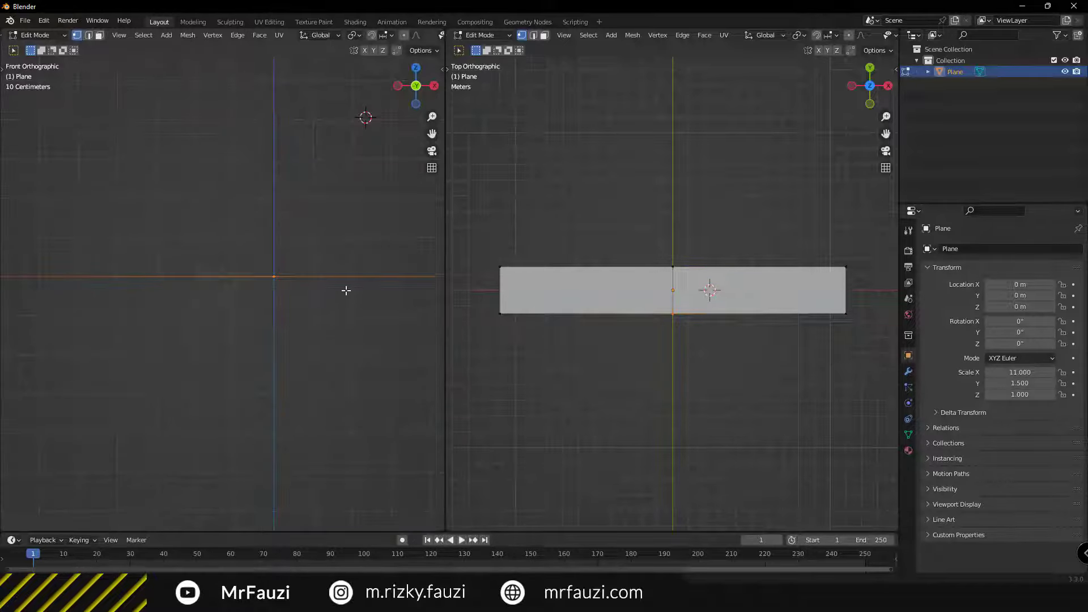
scroll(346, 291, up, 1)
shift+middle_drag(331, 301, 278, 348)
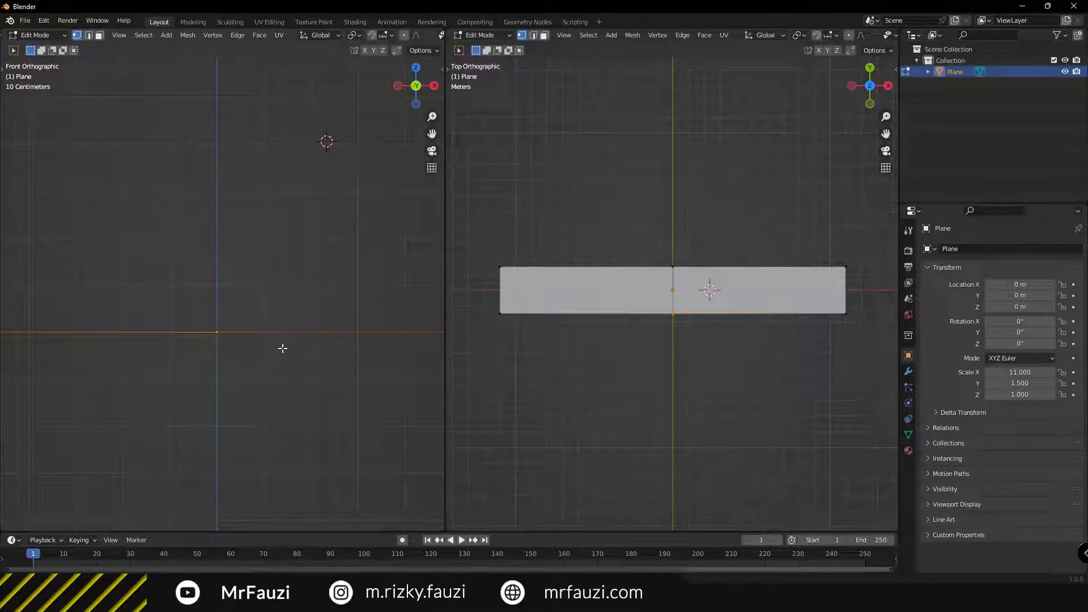
scroll(240, 307, down, 4)
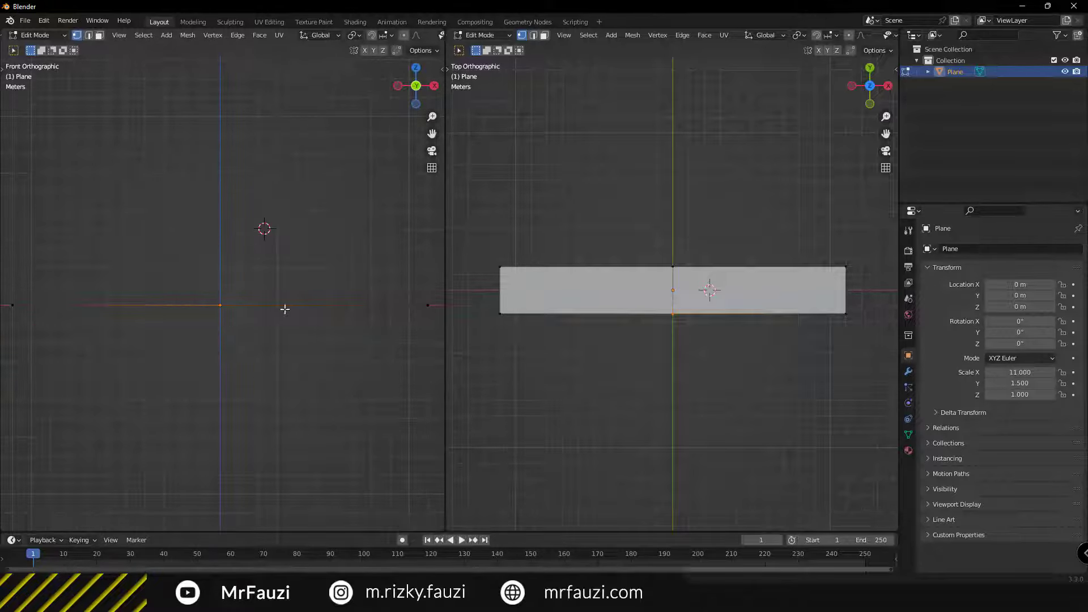
mouse_move(264, 297)
middle_down()
mouse_move(243, 325)
mouse_move(308, 323)
mouse_move(212, 300)
middle_up()
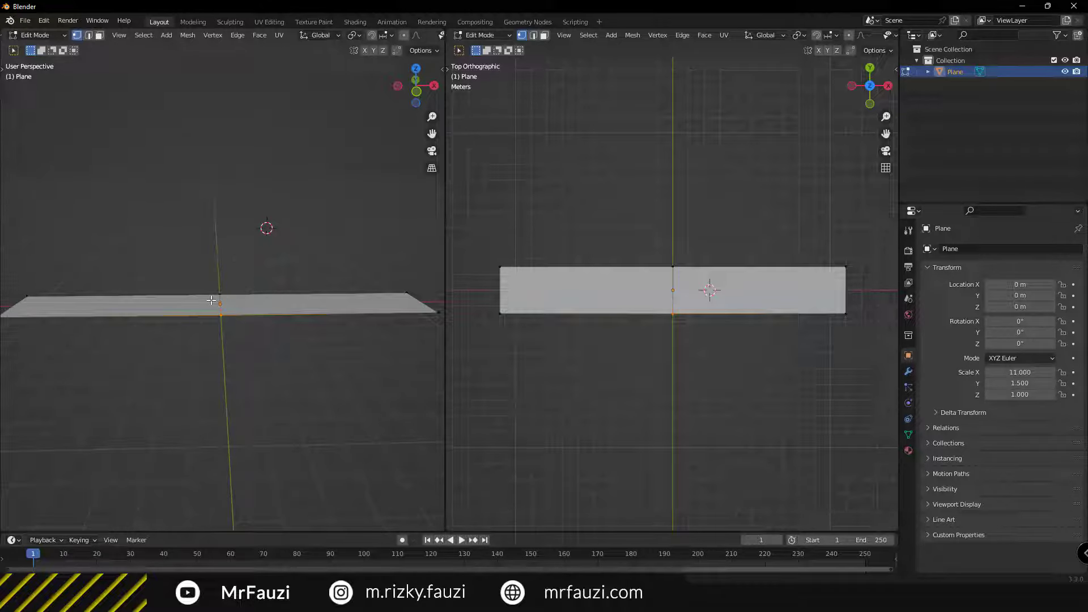
key(KP_1)
drag(178, 271, 304, 410)
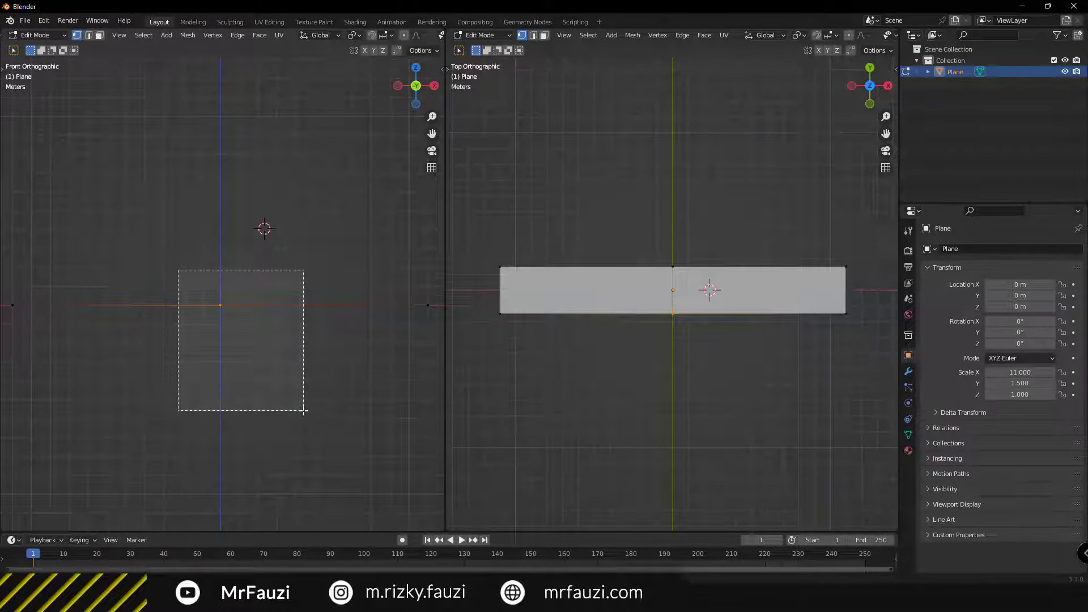
scroll(731, 244, up, 4)
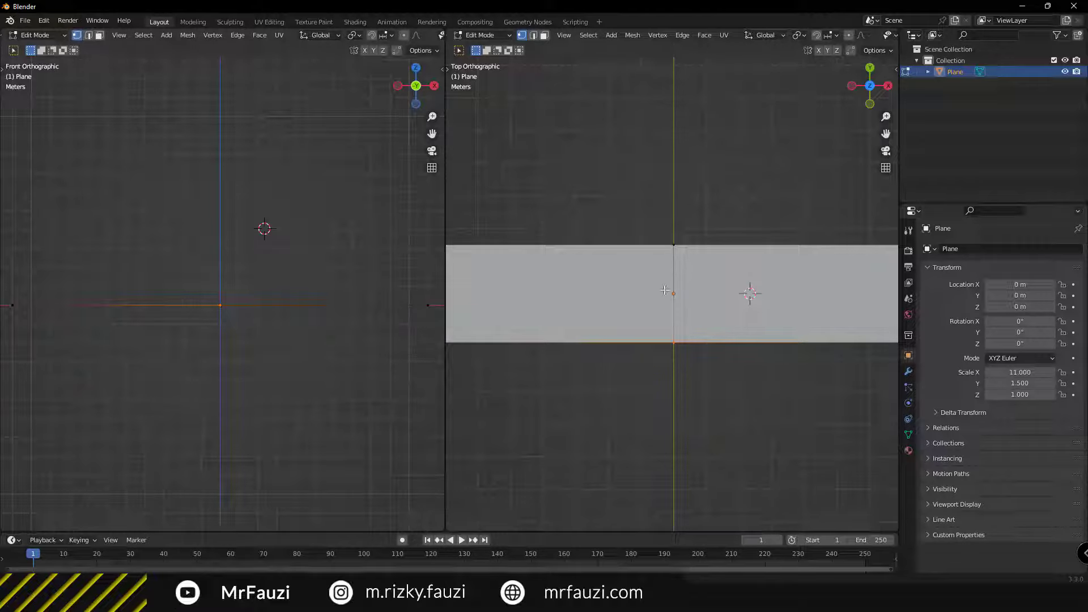
Switch the front view to wireframe shading and box-select the plane's vertices
key(z)
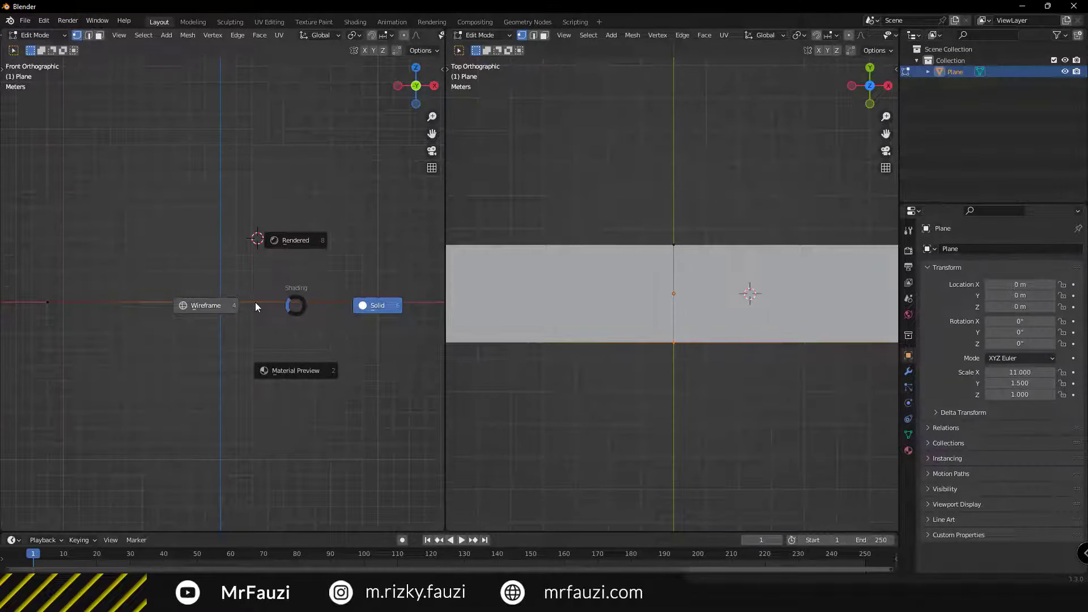
click(209, 304)
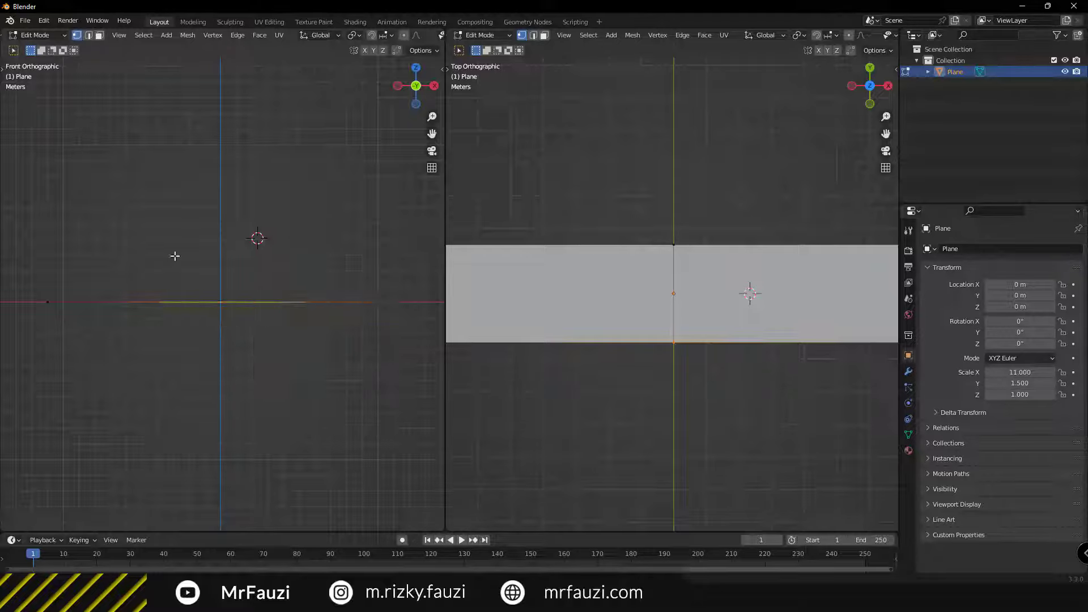
drag(175, 255, 262, 391)
scroll(690, 249, down, 4)
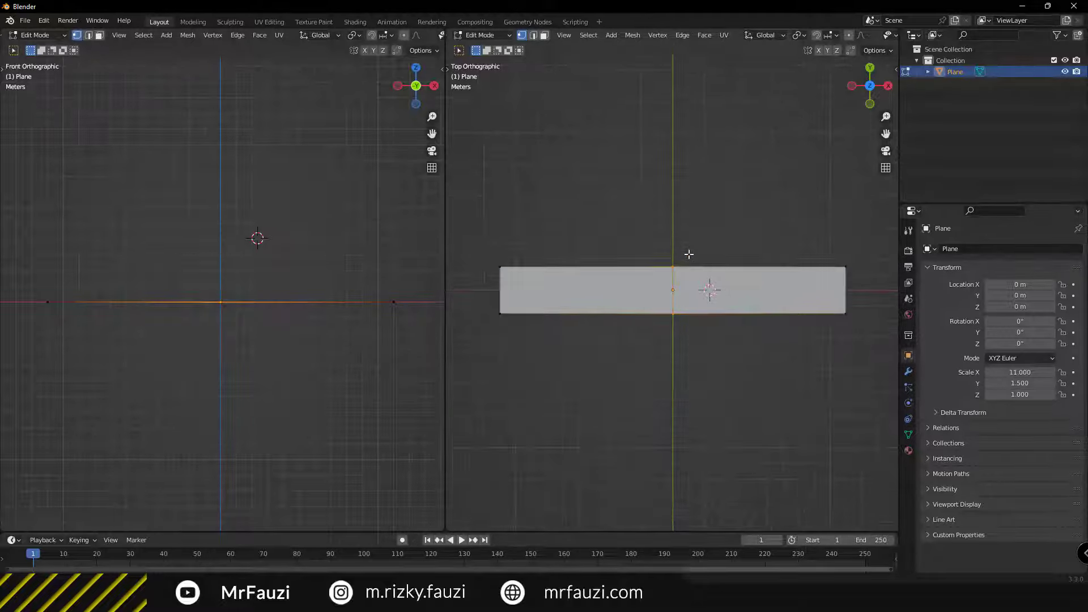
scroll(688, 243, up, 3)
scroll(672, 288, down, 3)
Deselect everything and switch to edge select mode, reframing the front view on the plane
key(alt+a)
key(2)
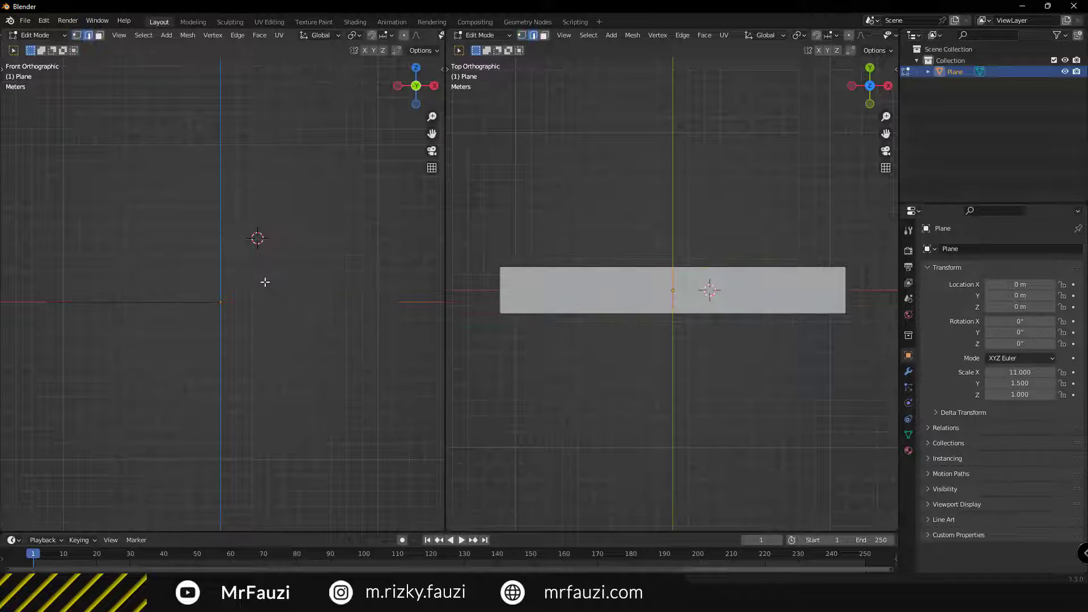
scroll(192, 295, up, 2)
shift+middle_drag(192, 294, 225, 331)
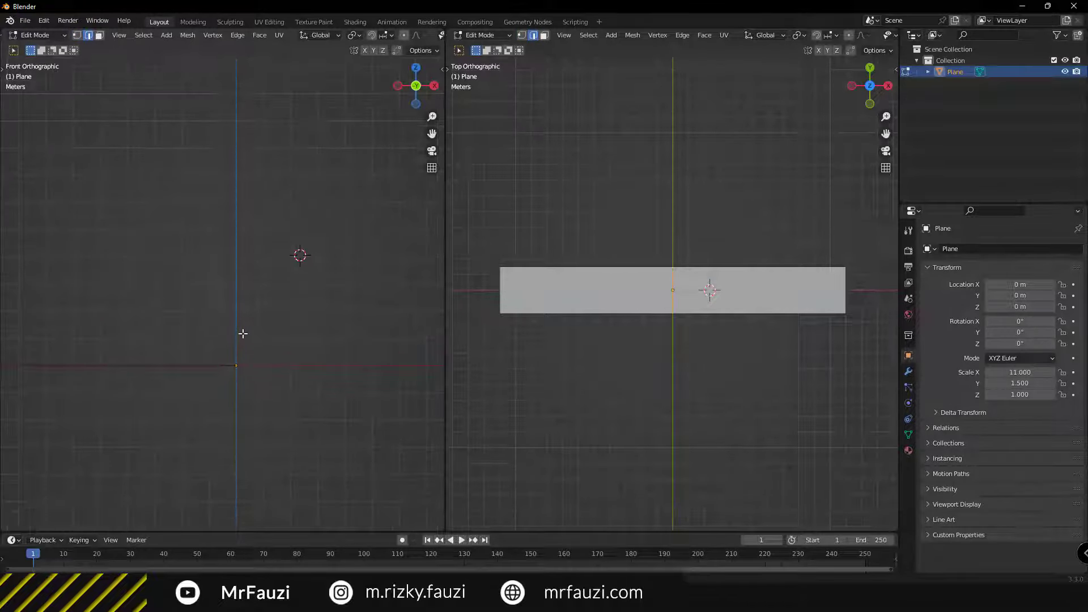
scroll(241, 332, down, 1)
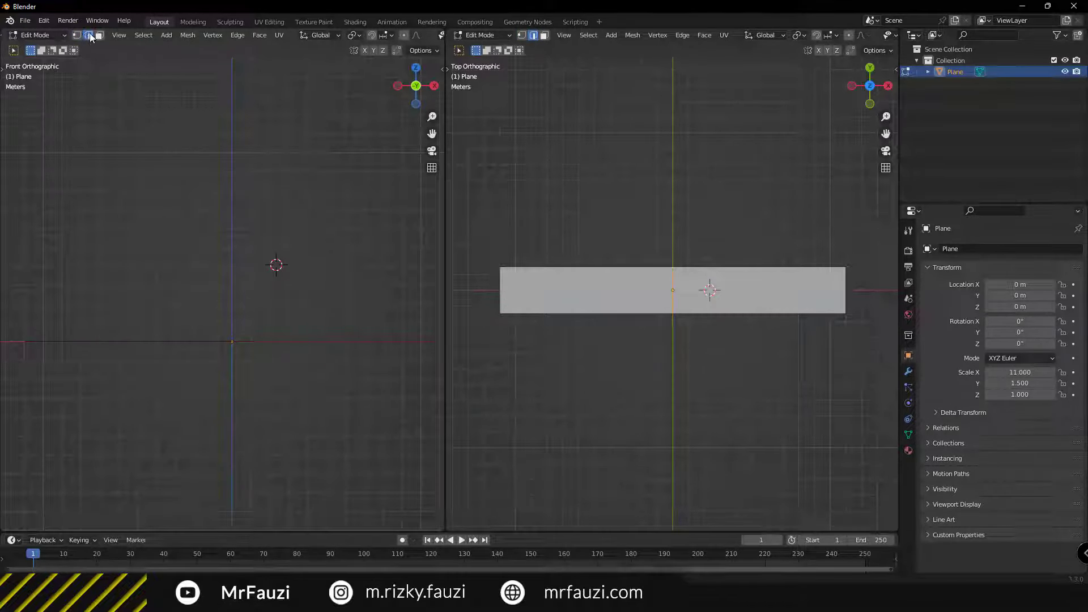
scroll(252, 349, up, 2)
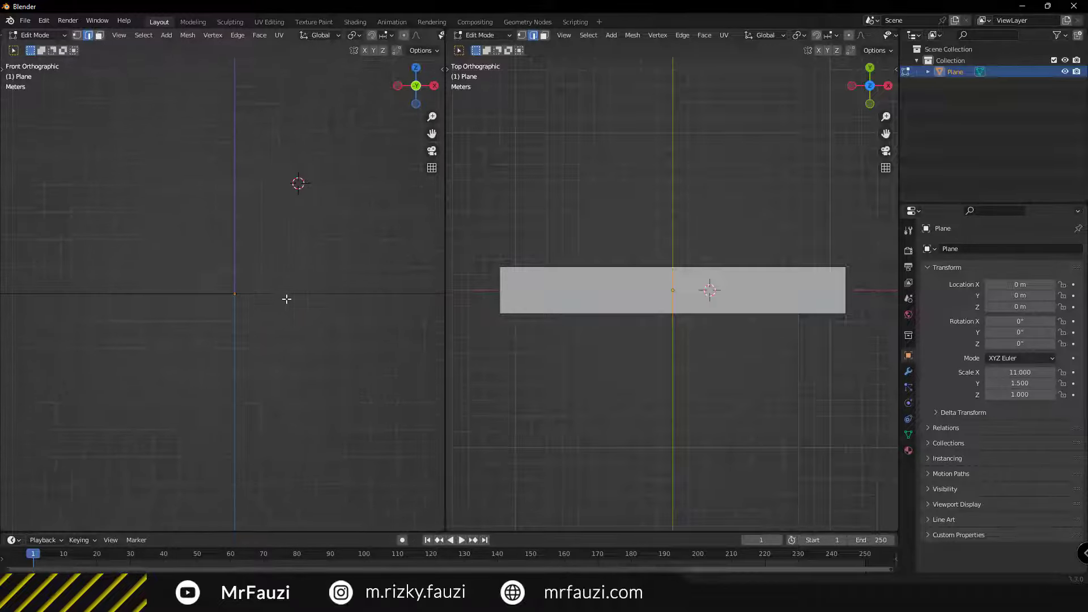
shift+middle_drag(287, 299, 255, 291)
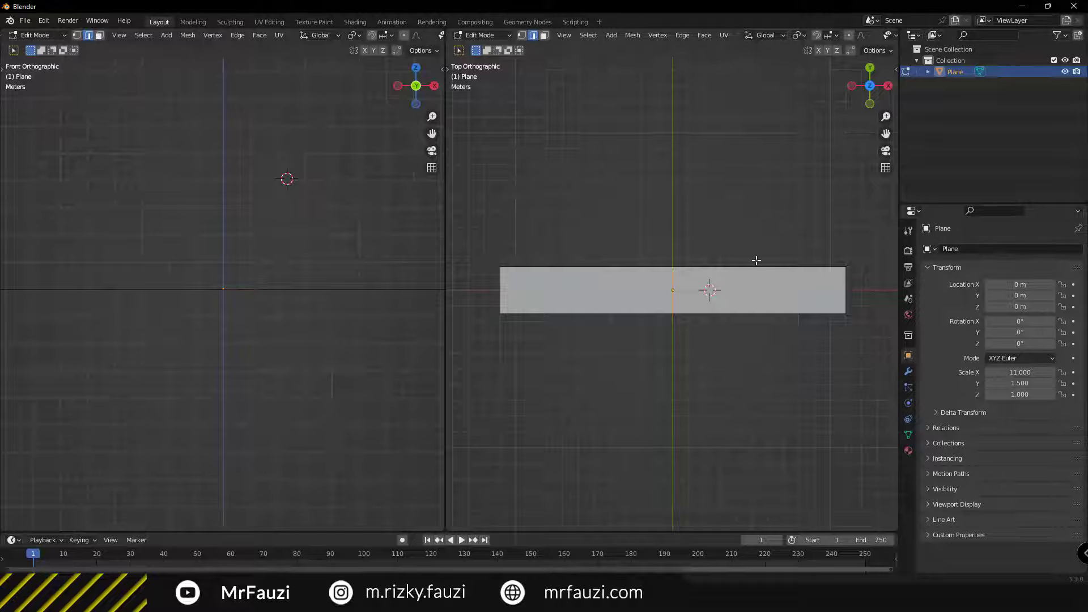
scroll(755, 260, up, 4)
Move the middle edge straight down about 4.3 m along Z to form a V
scroll(261, 249, down, 2)
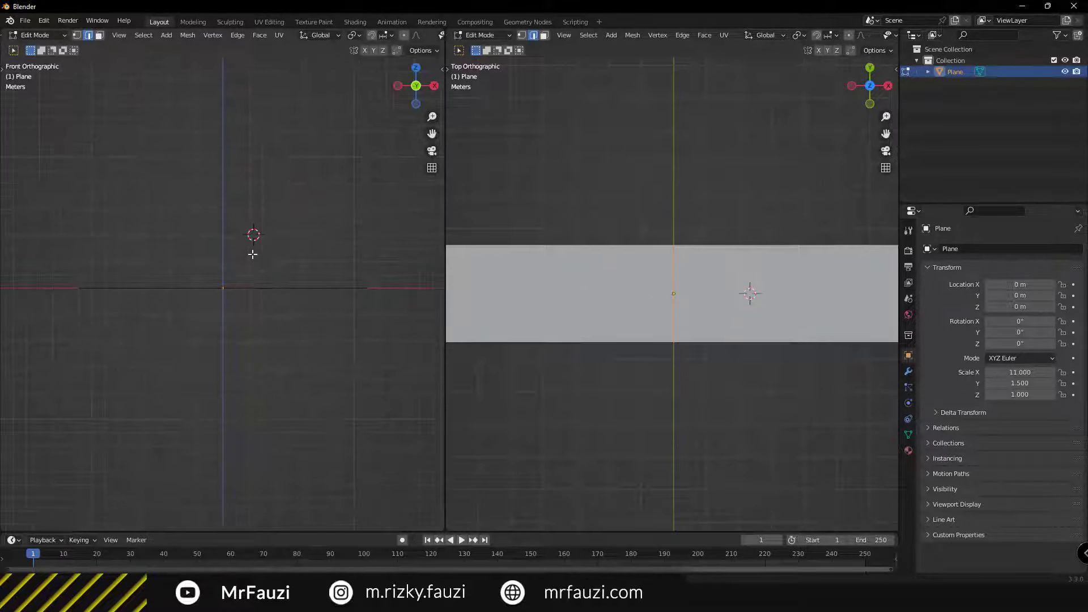
scroll(261, 249, down, 2)
key(g)
key(z)
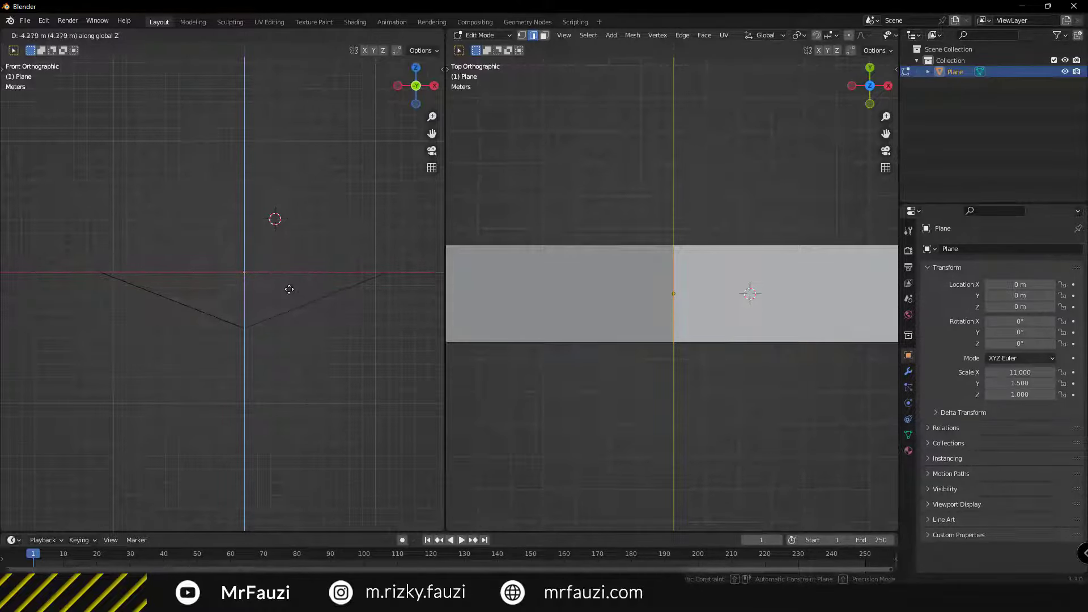
click(291, 282)
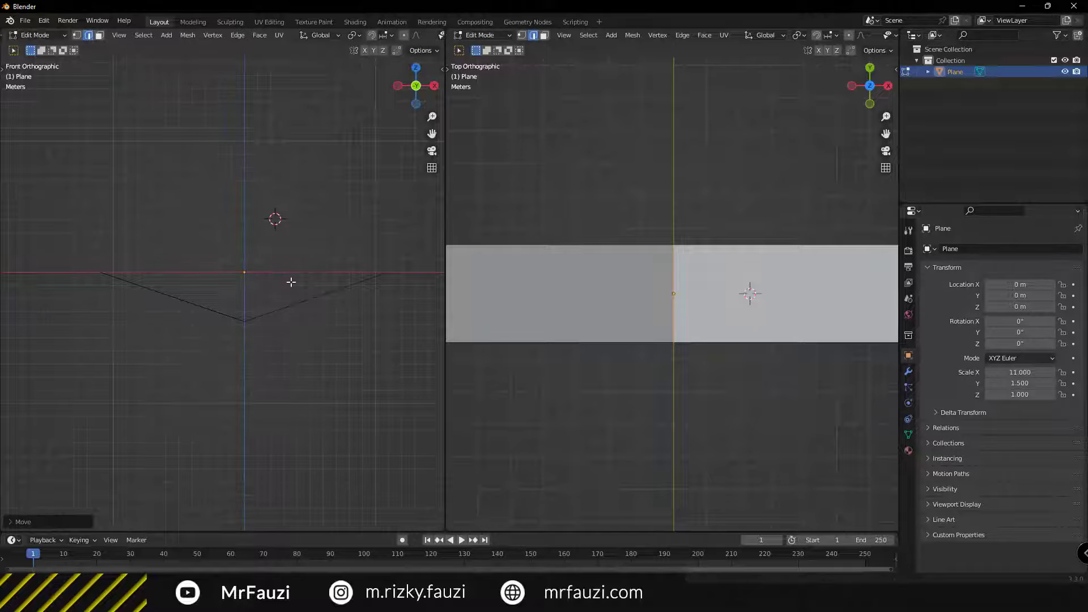
Try a bevel on the middle edge, abandon it, and start the bevel again
key(ctrl+b)
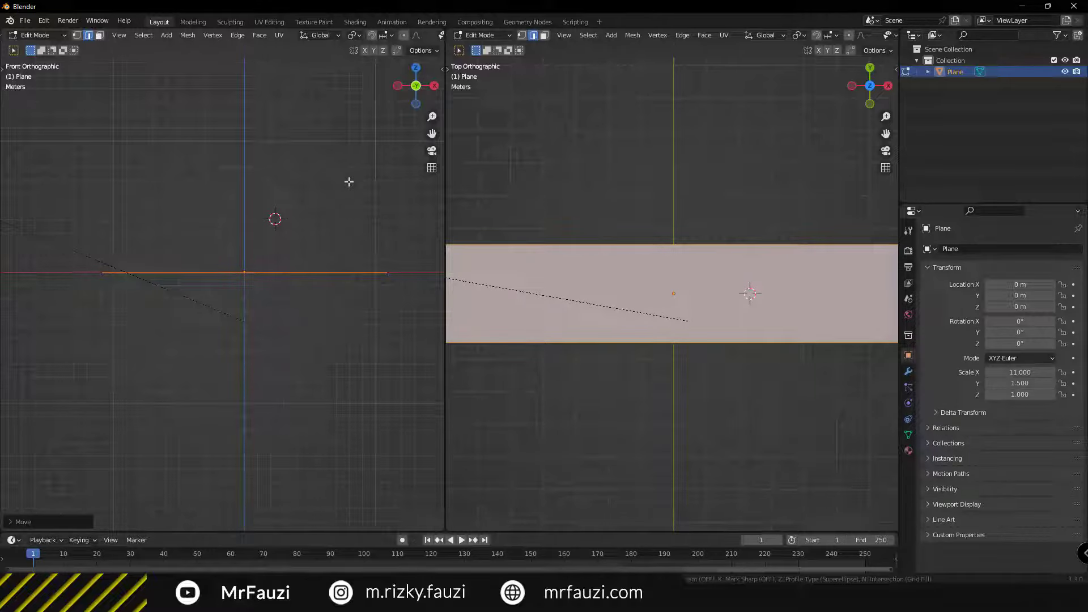
click(378, 244)
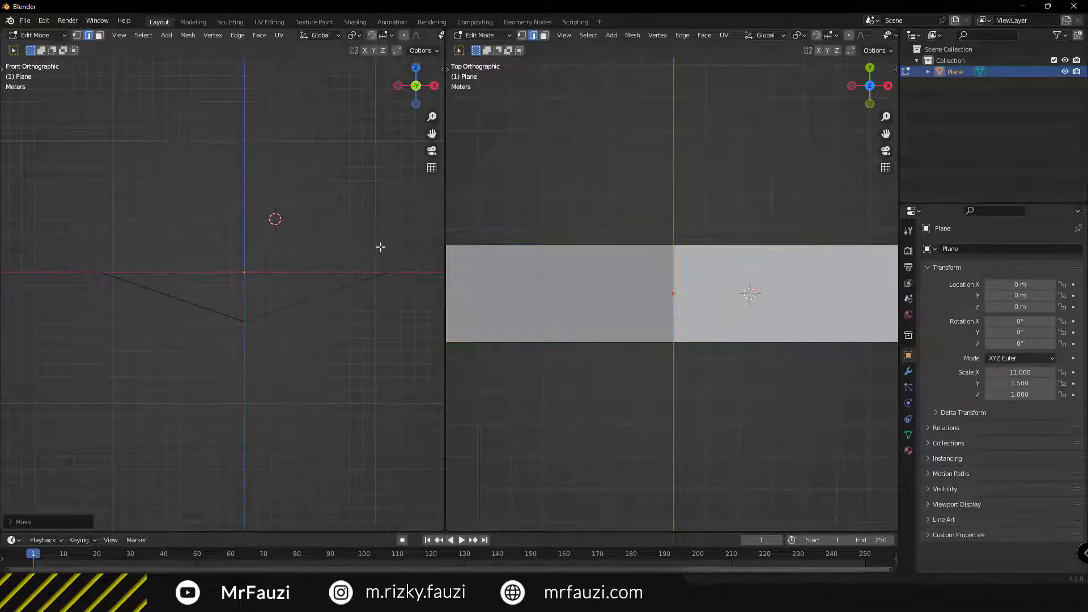
scroll(380, 247, up, 2)
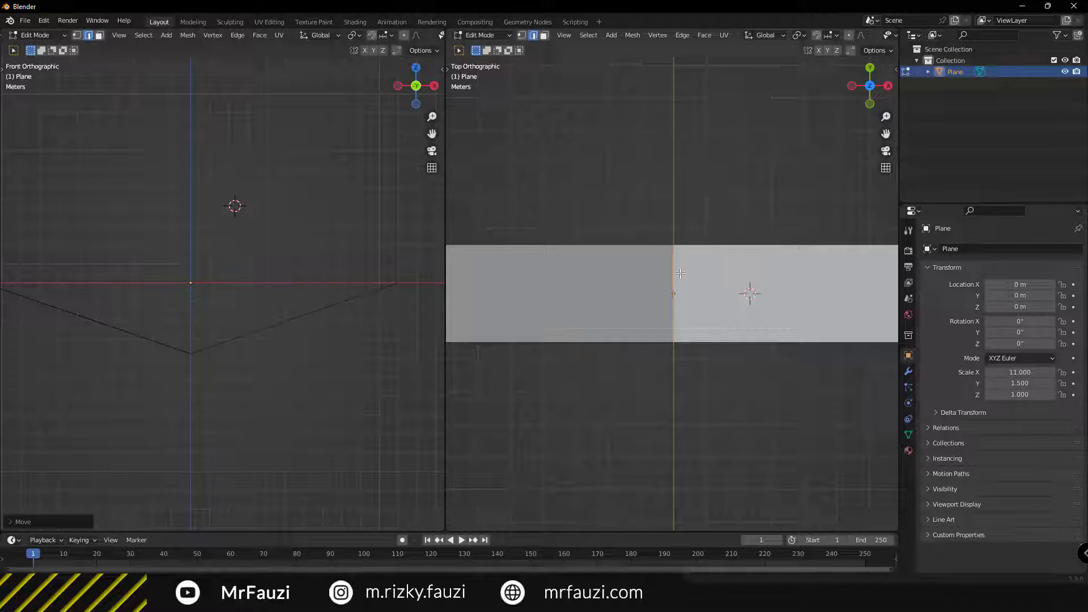
key(ctrl+b)
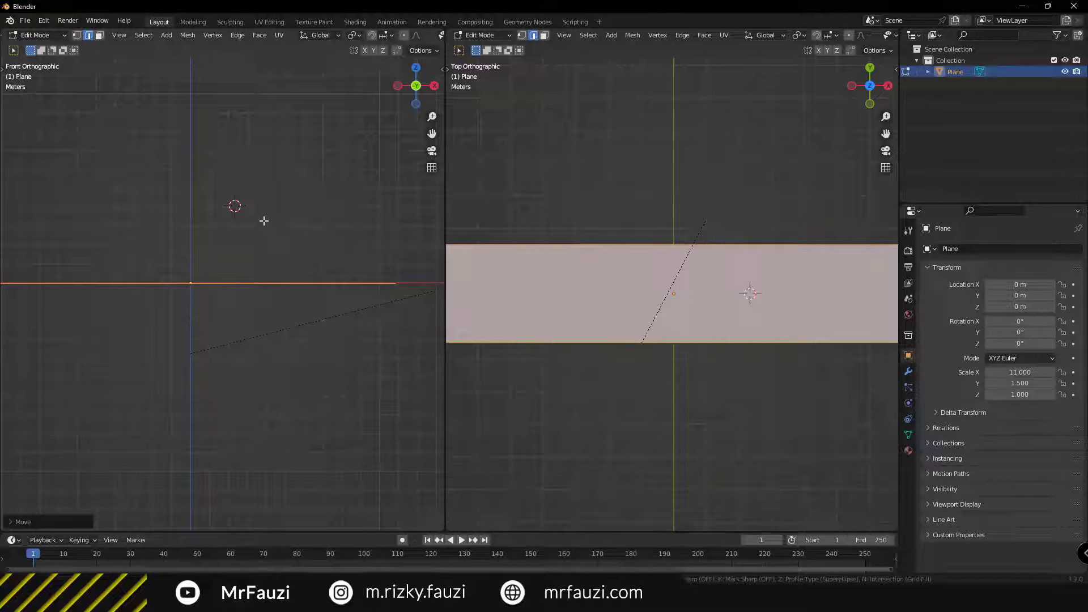
Finish the middle-edge bevel with many segments so the V becomes a shallow arc
scroll(264, 221, up, 8)
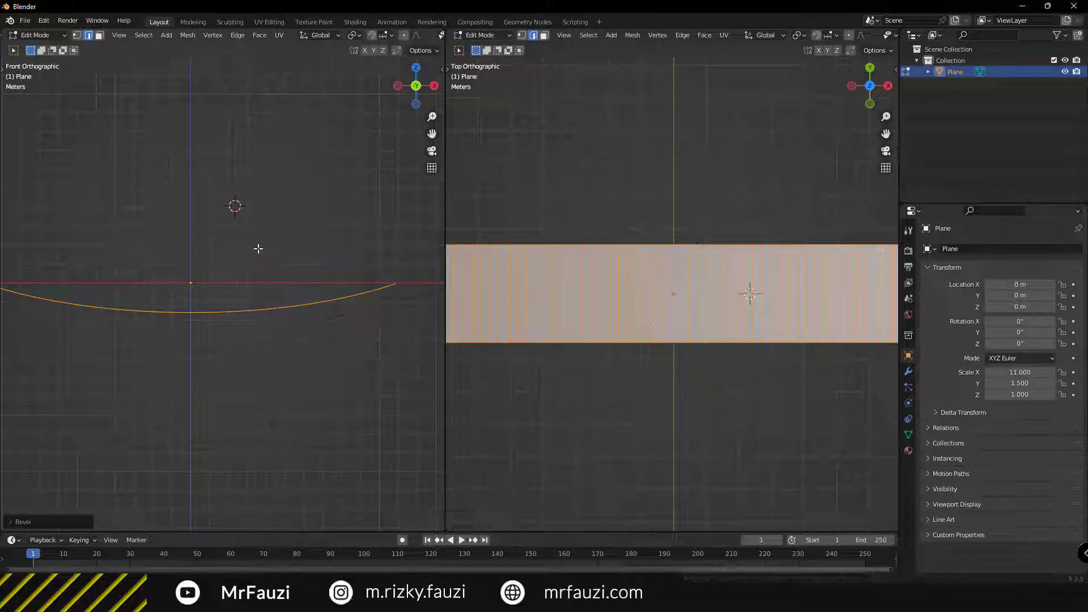
click(257, 246)
scroll(215, 301, down, 2)
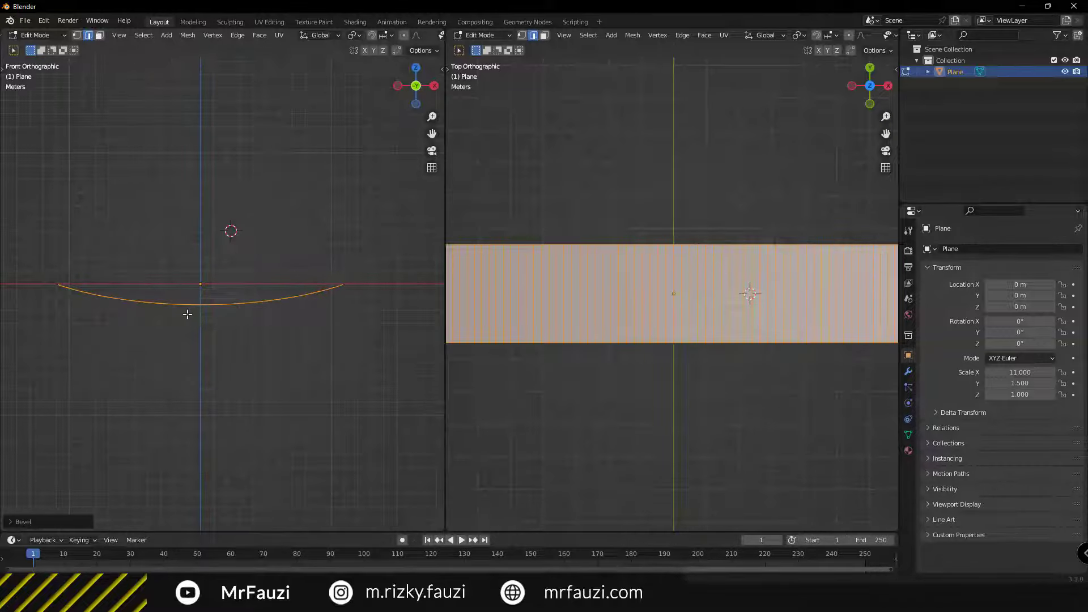
scroll(671, 383, down, 3)
mouse_move(670, 383)
middle_down()
mouse_move(663, 318)
mouse_move(786, 237)
mouse_move(838, 234)
middle_up()
mouse_move(640, 240)
middle_down()
mouse_move(622, 238)
mouse_move(699, 241)
mouse_move(695, 325)
mouse_move(670, 282)
middle_up()
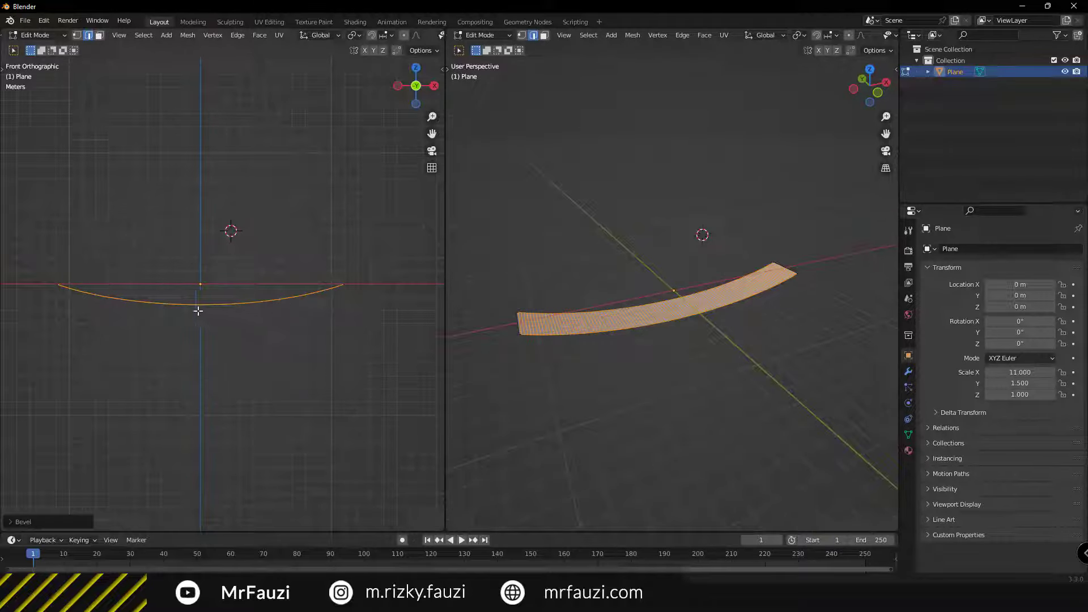
Select the whole curved mesh and move it up 2.362 m along Z
scroll(204, 305, up, 1)
scroll(250, 304, up, 2)
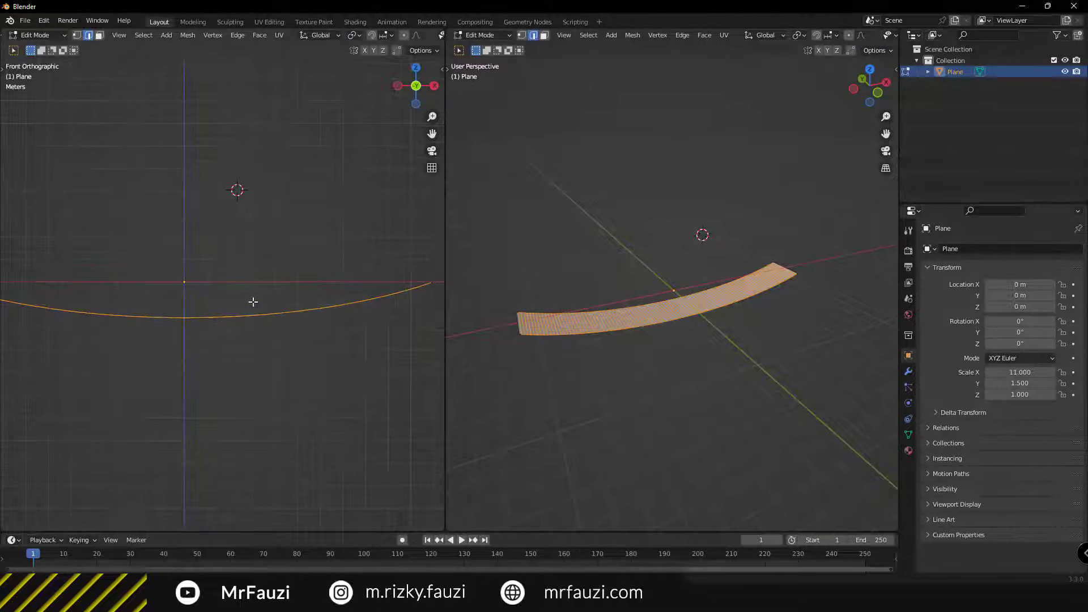
key(alt+a)
scroll(215, 320, down, 1)
key(a)
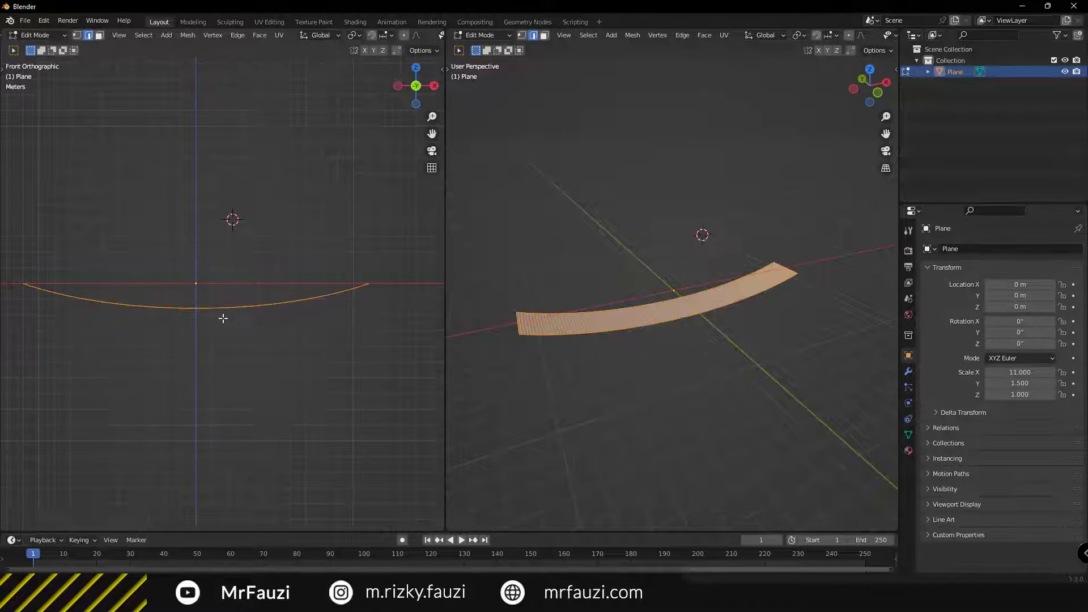
scroll(223, 319, up, 3)
key(g)
key(z)
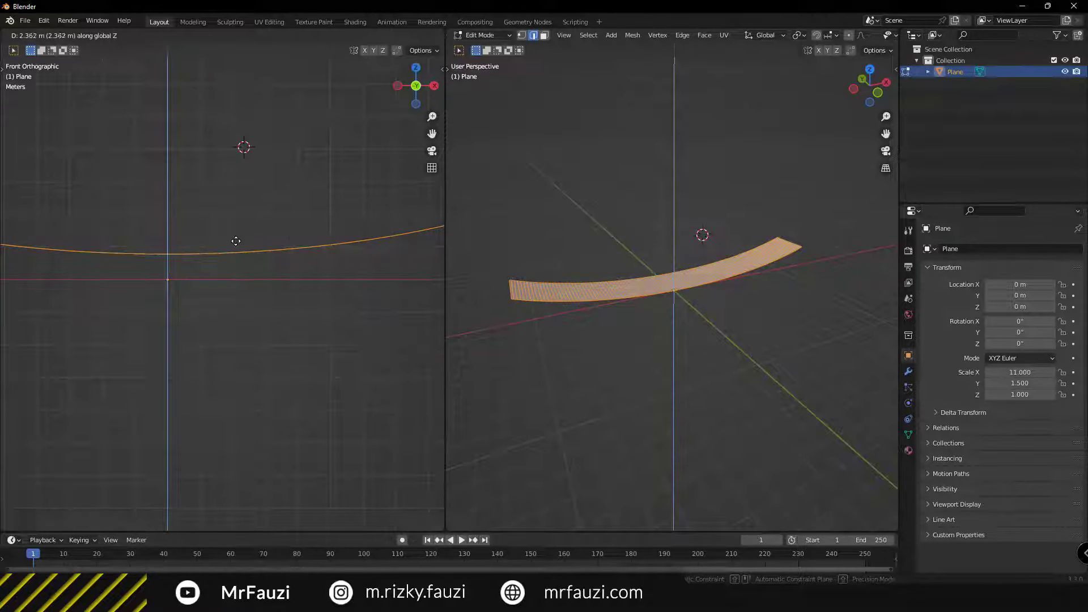
click(234, 242)
shift+middle_drag(183, 305, 253, 319)
scroll(253, 319, down, 2)
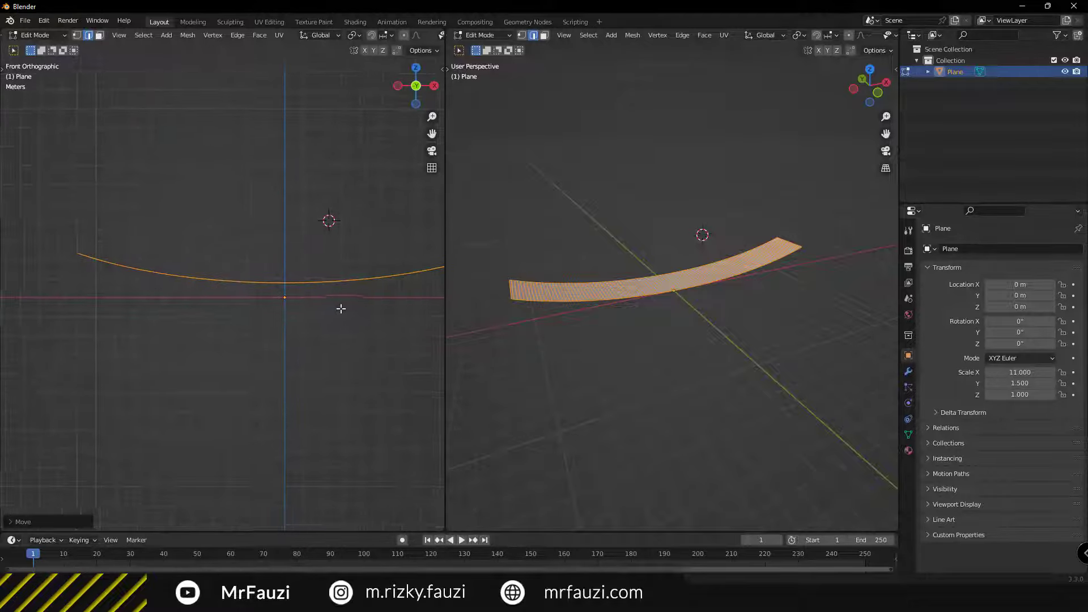
shift+middle_drag(360, 308, 252, 309)
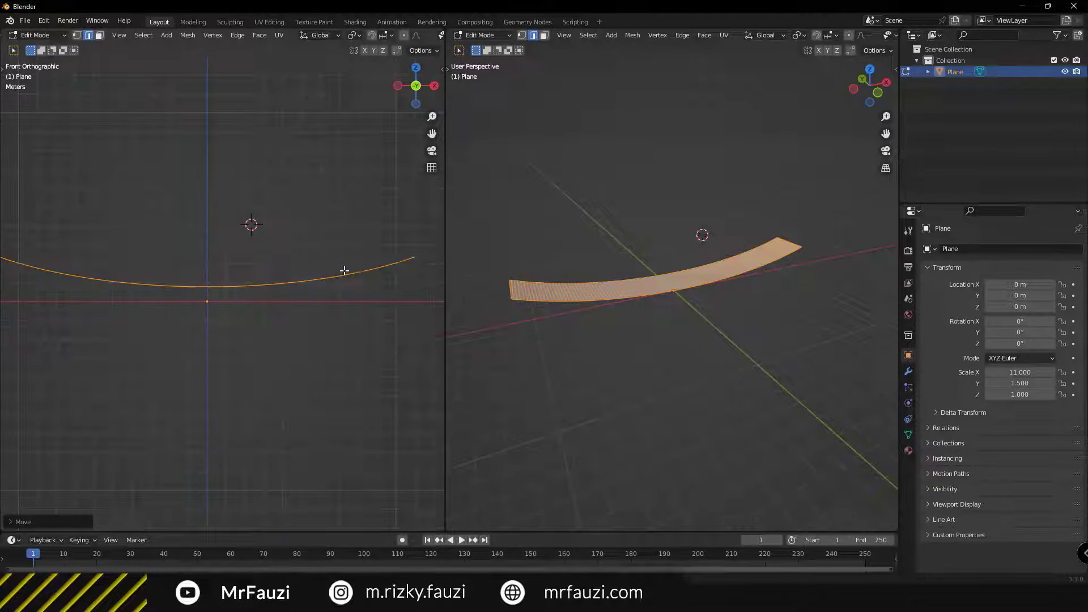
Extrude the curved strip about 1.8 m downward into a thick curved band
key(e)
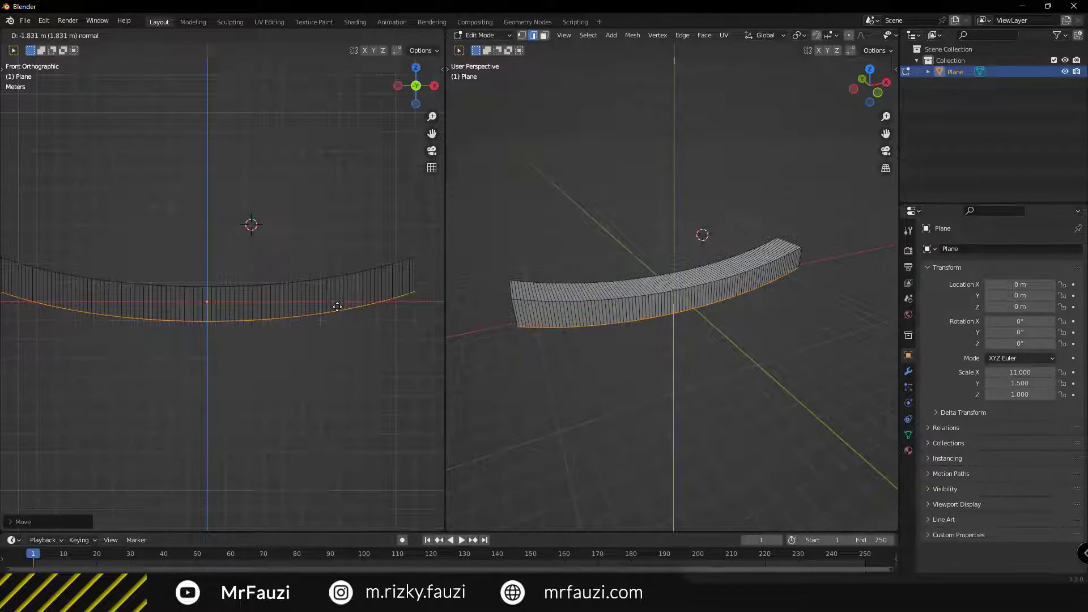
click(337, 308)
scroll(249, 321, down, 1)
mouse_move(250, 320)
shift+middle_down()
mouse_move(299, 323)
mouse_move(253, 336)
shift+middle_up()
scroll(334, 326, down, 1)
mouse_move(631, 364)
middle_down()
mouse_move(804, 340)
mouse_move(561, 340)
mouse_move(713, 323)
mouse_move(618, 357)
mouse_move(652, 335)
mouse_move(646, 389)
middle_up()
scroll(561, 340, up, 3)
Flatten the beam's bottom edge loop by scaling it to 0 along Z
key(s)
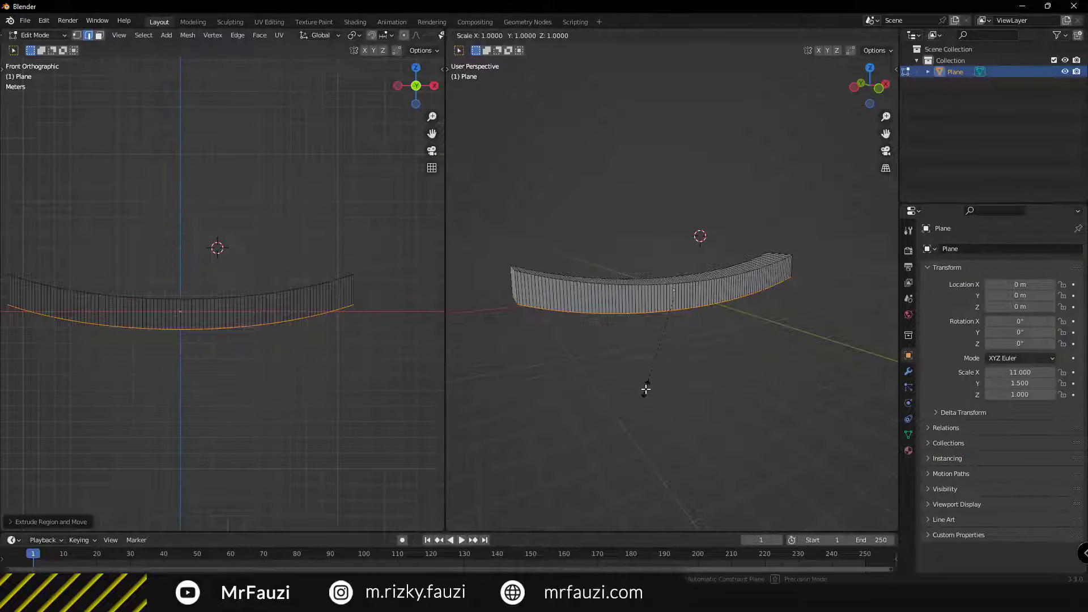
key(z)
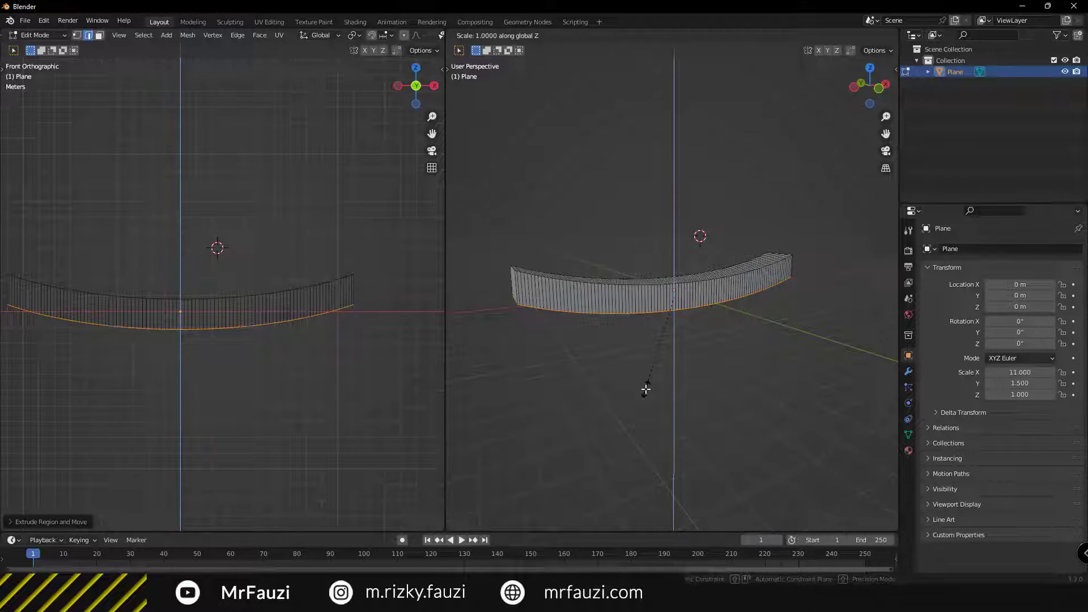
text(0)
key(Return)
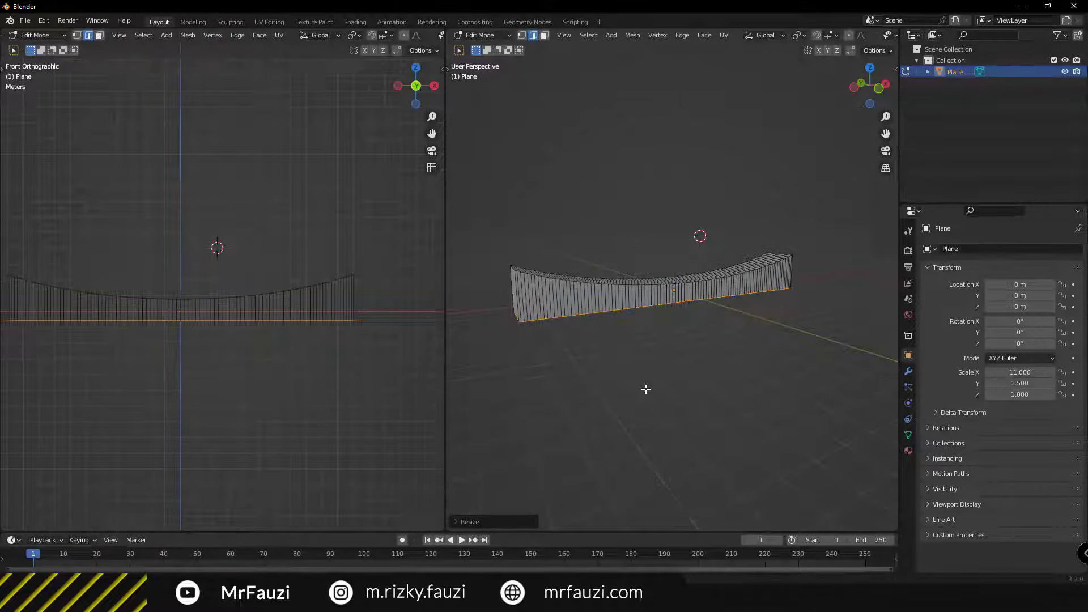
shift+middle_drag(246, 340, 297, 333)
scroll(298, 333, up, 1)
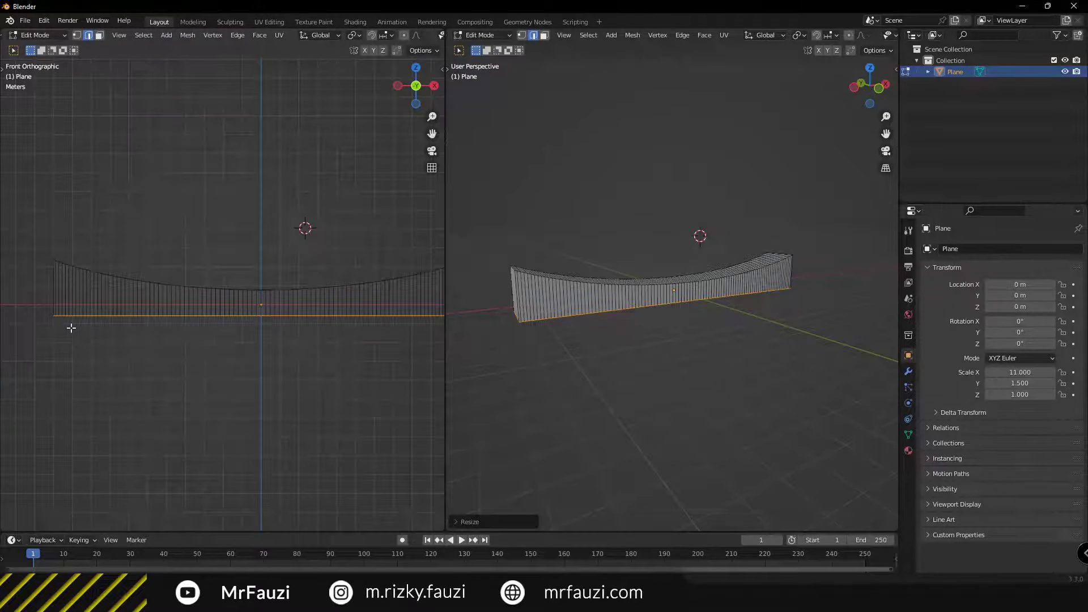
shift+middle_drag(362, 313, 257, 342)
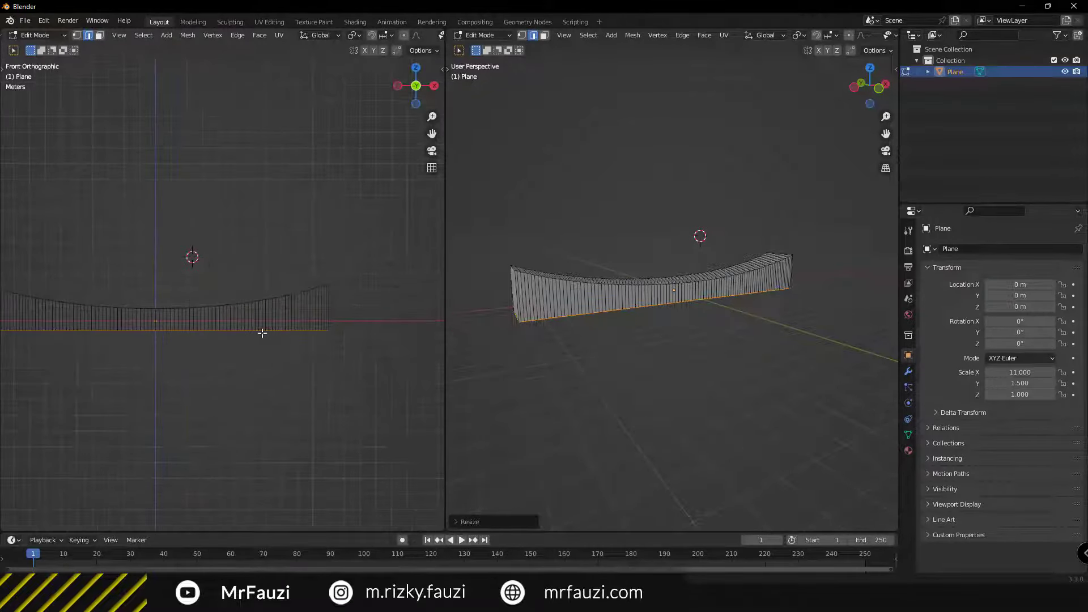
Move the flattened bottom edge down along Z to deepen the beam
scroll(244, 356, up, 1)
scroll(244, 356, up, 1)
key(g)
key(z)
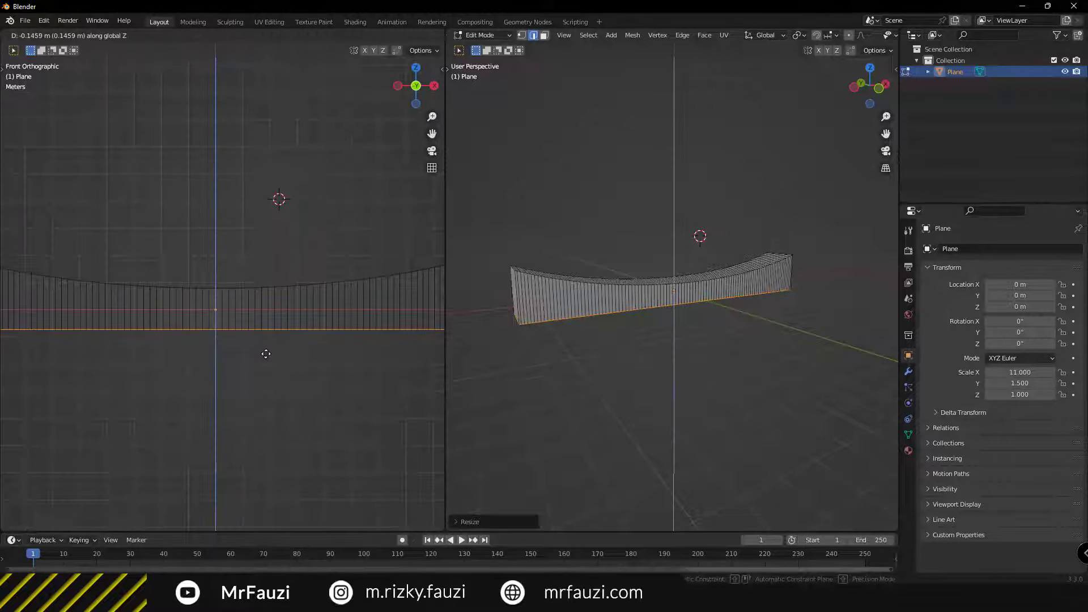
click(268, 352)
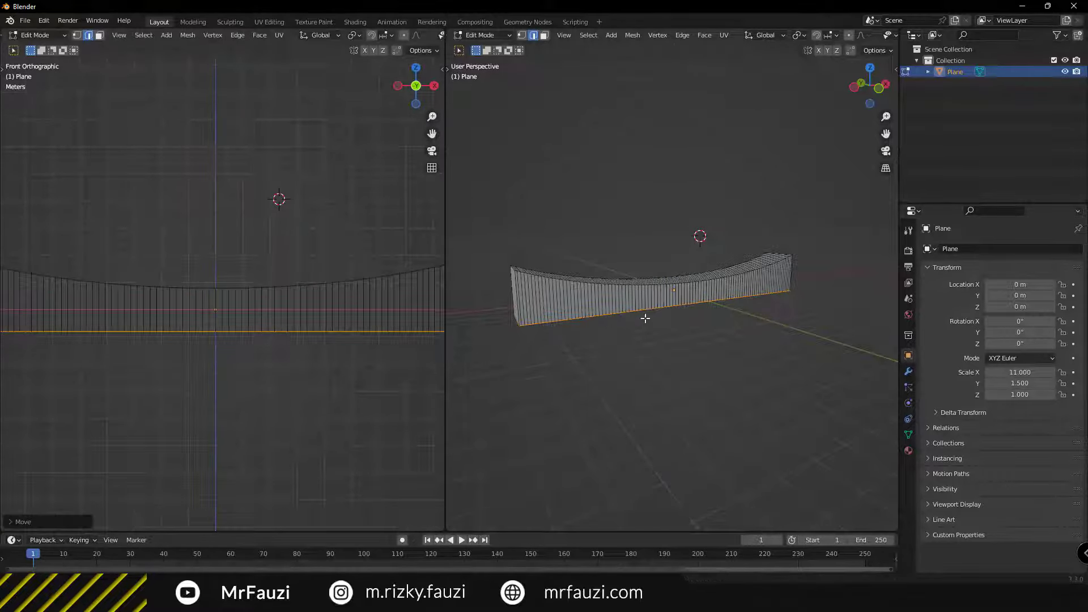
mouse_move(646, 318)
middle_down()
mouse_move(491, 316)
mouse_move(741, 338)
mouse_move(627, 323)
mouse_move(673, 311)
mouse_move(801, 354)
mouse_move(724, 372)
mouse_move(607, 331)
mouse_move(699, 316)
mouse_move(859, 323)
mouse_move(641, 318)
middle_up()
Scale the beam's bottom edge inward along X so both ends slant into a taper
key(Tab)
scroll(177, 369, down, 2)
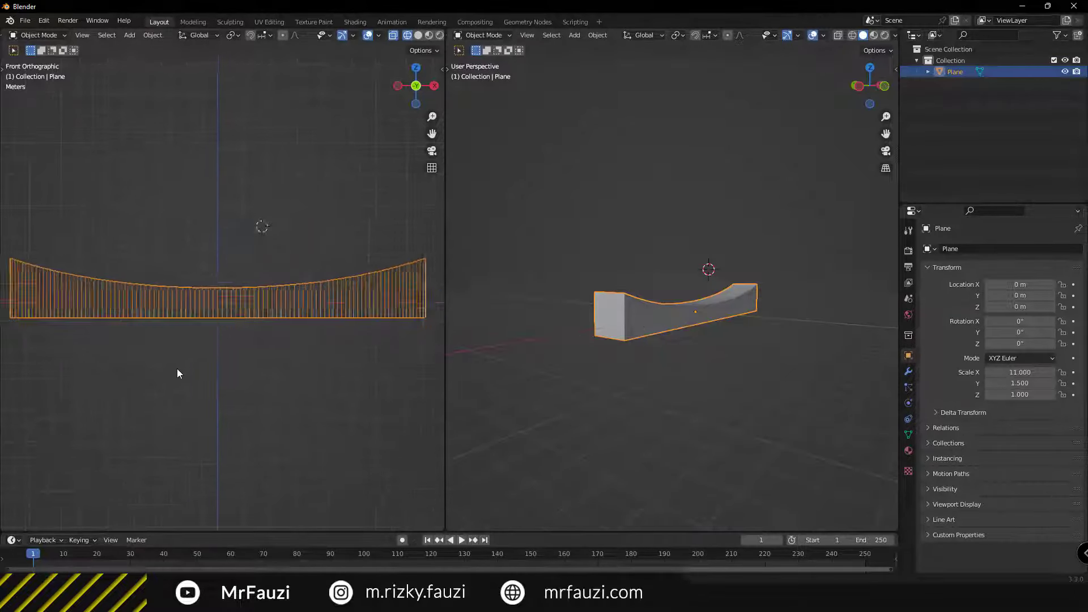
scroll(177, 368, down, 2)
key(Tab)
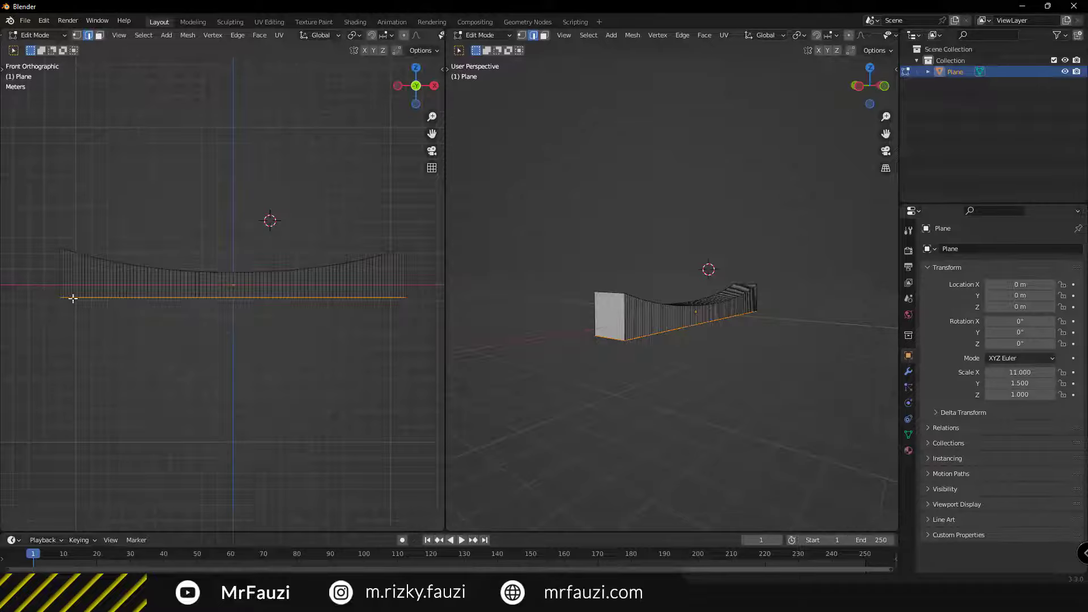
shift+middle_drag(345, 328, 333, 334)
key(s)
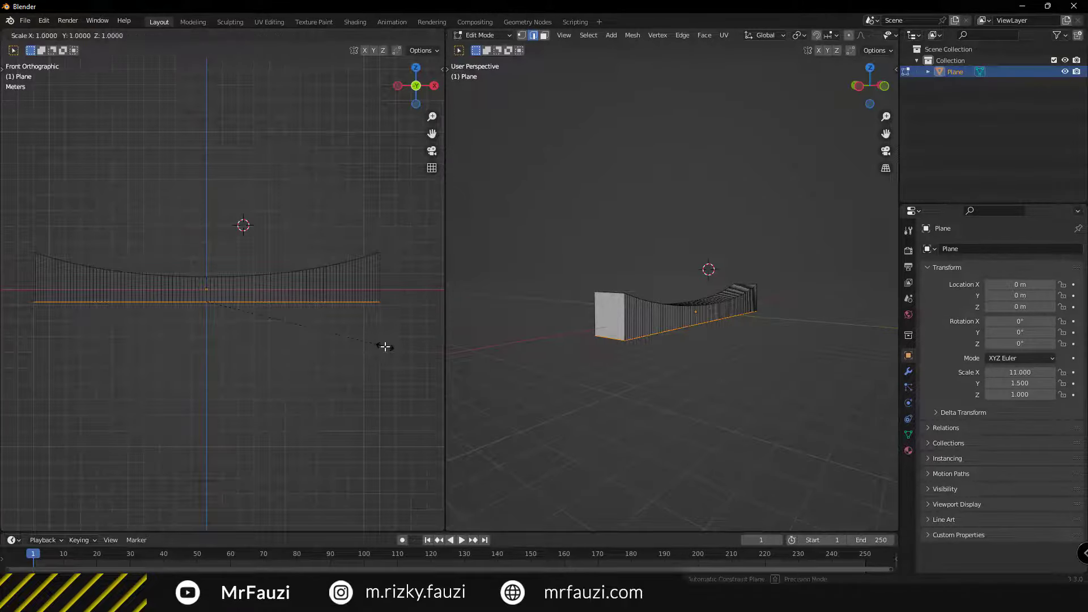
key(x)
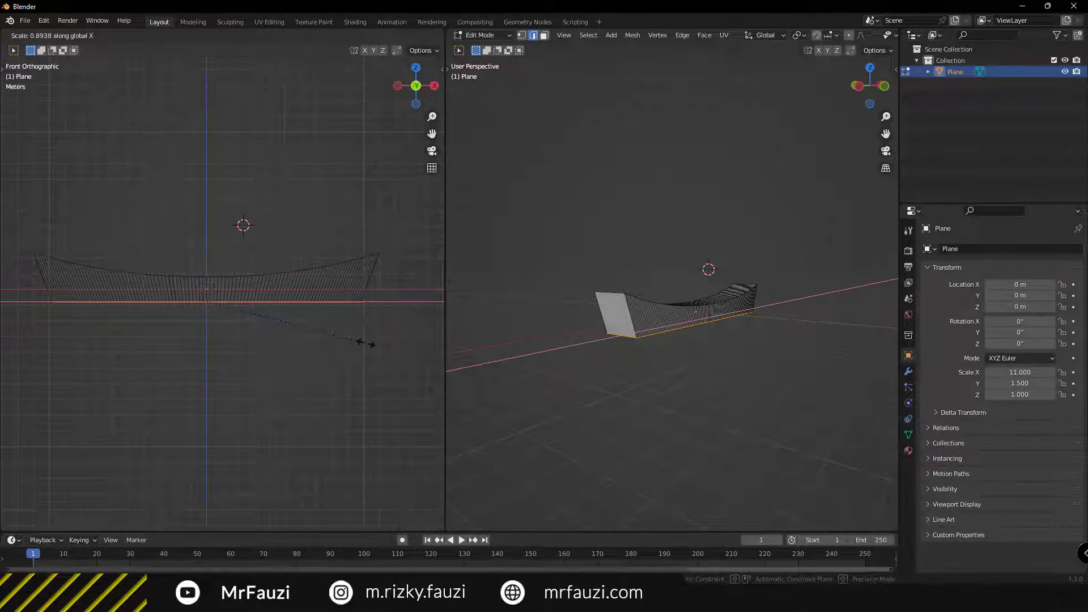
click(363, 342)
mouse_move(595, 357)
middle_down()
mouse_move(731, 330)
mouse_move(652, 303)
mouse_move(597, 316)
mouse_move(675, 302)
mouse_move(740, 310)
mouse_move(716, 351)
mouse_move(665, 359)
middle_up()
key(Tab)
scroll(598, 316, up, 4)
Reset the 3D cursor with Shift+C and frame the whole tapered beam in the front view
scroll(243, 313, down, 4)
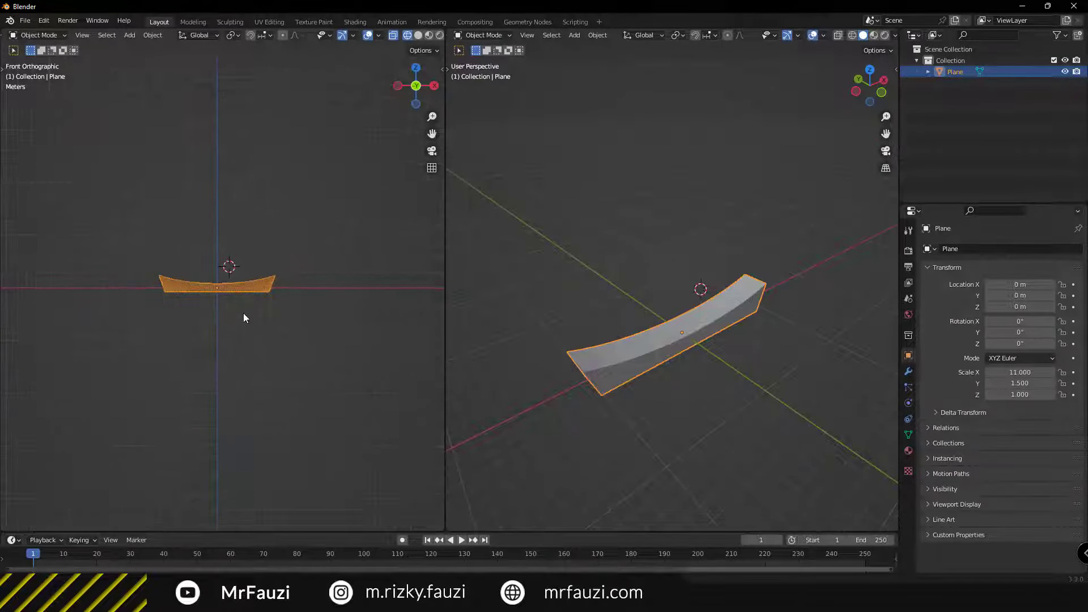
scroll(243, 313, up, 3)
mouse_move(244, 313)
shift+middle_down()
mouse_move(320, 273)
mouse_move(285, 270)
shift+middle_up()
scroll(280, 287, up, 2)
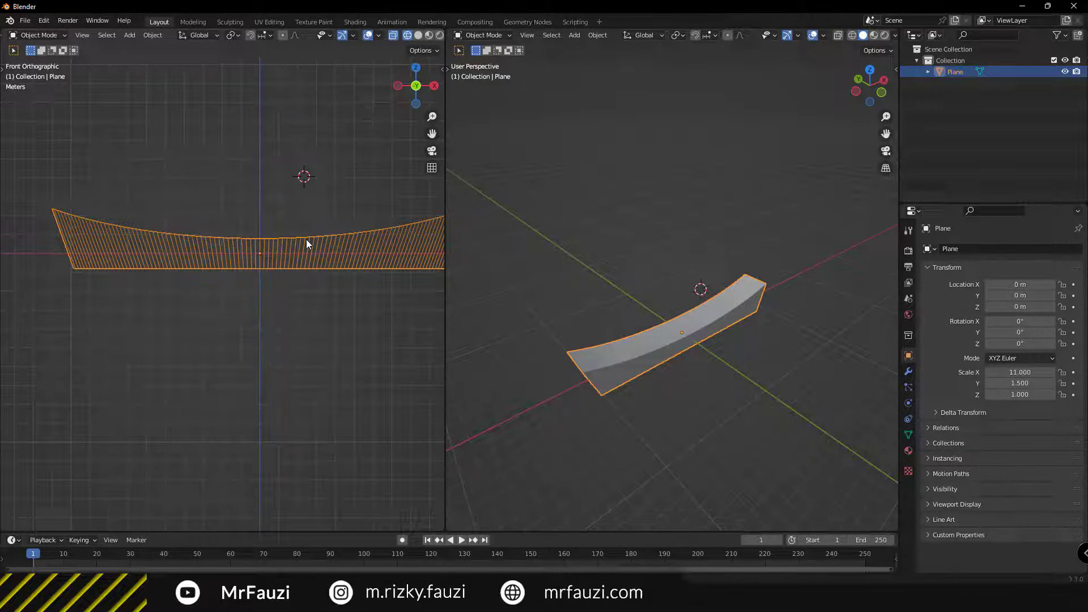
key(shift+s)
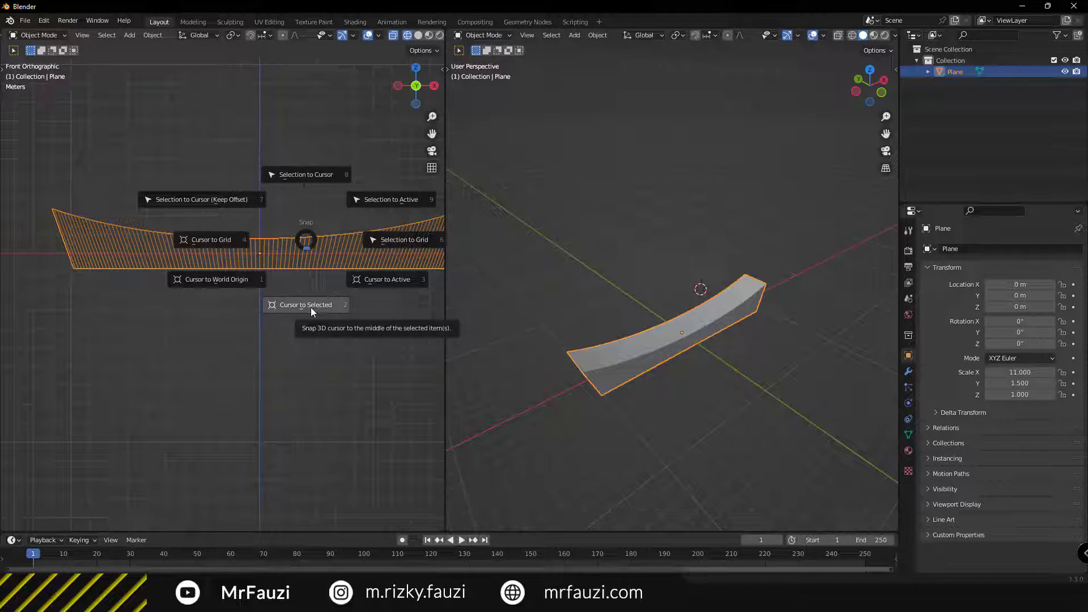
key(Escape)
shift+right_click(281, 148)
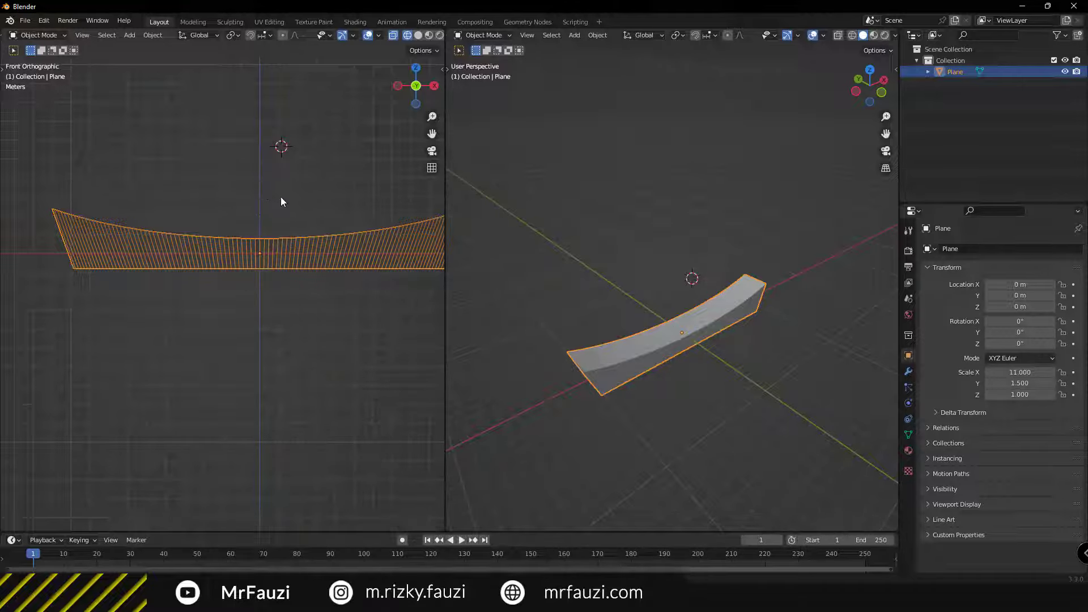
key(shift+c)
scroll(272, 231, up, 2)
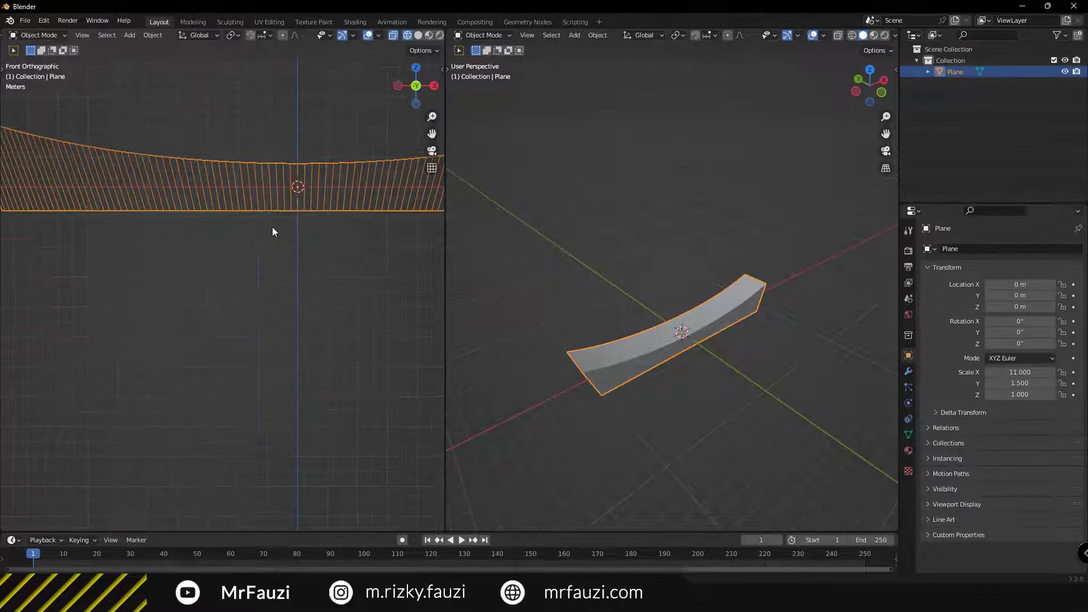
scroll(300, 229, down, 2)
shift+middle_drag(303, 226, 280, 250)
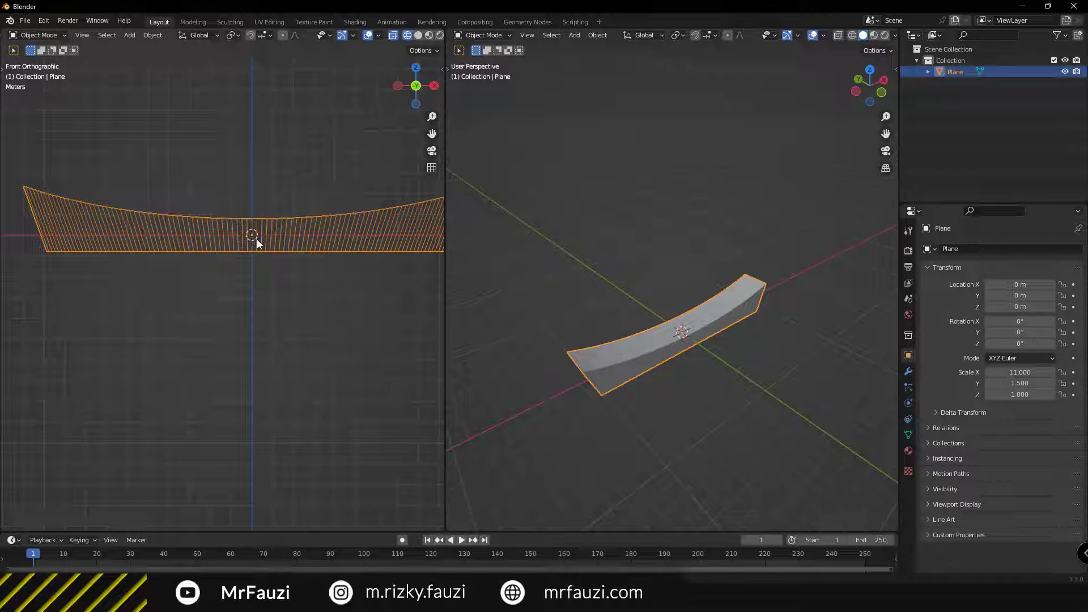
Add a cube at the beam's centre and shrink it
key(shift+a)
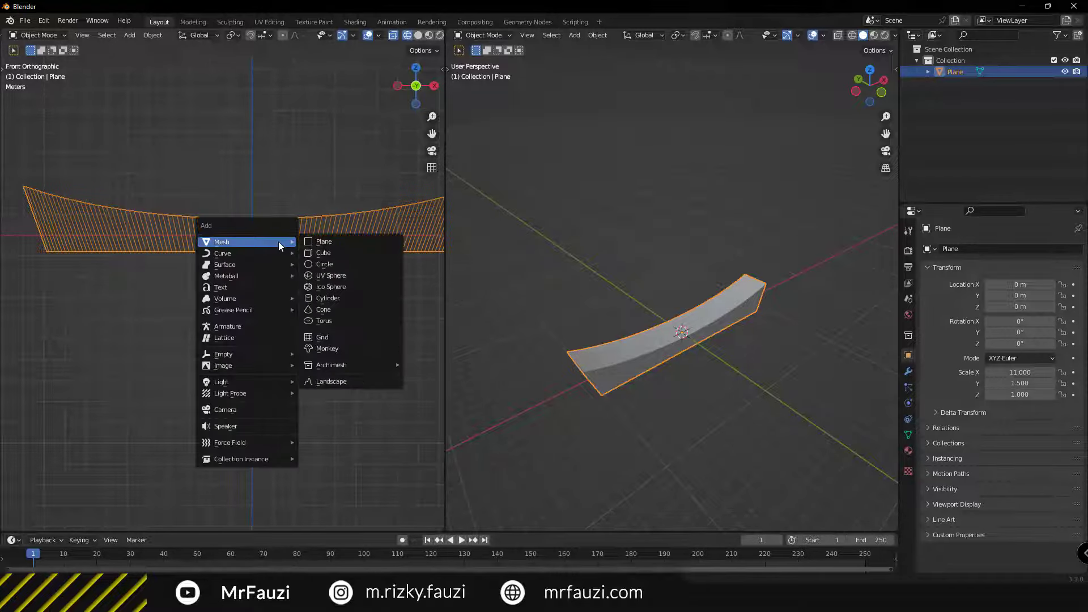
click(326, 258)
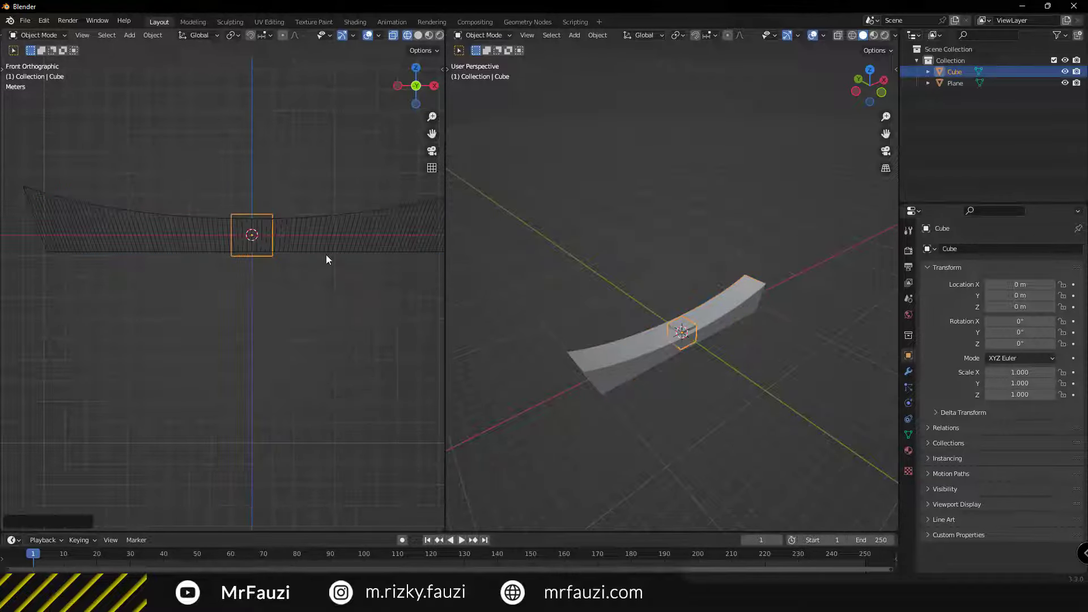
key(s)
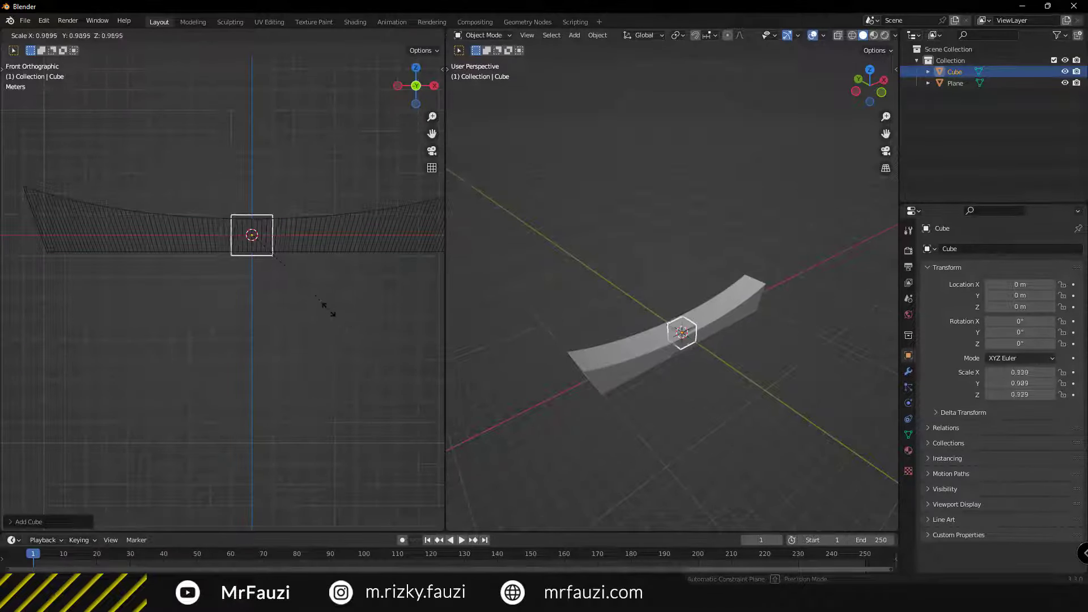
click(633, 315)
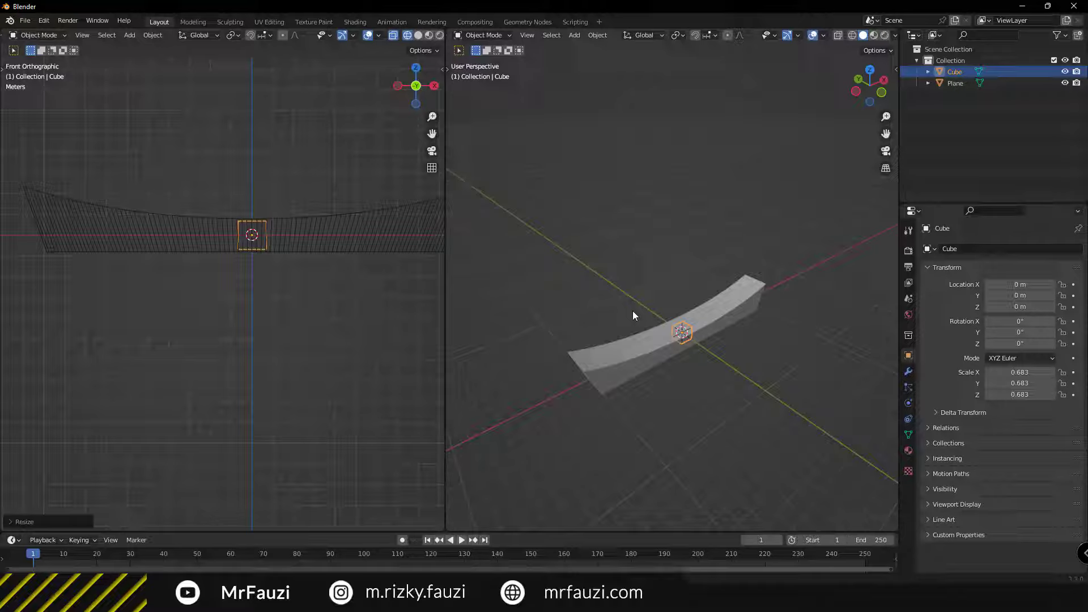
Resize the cube slightly in top view and lower it along Z beneath the beam
key(KP_7)
scroll(635, 374, up, 3)
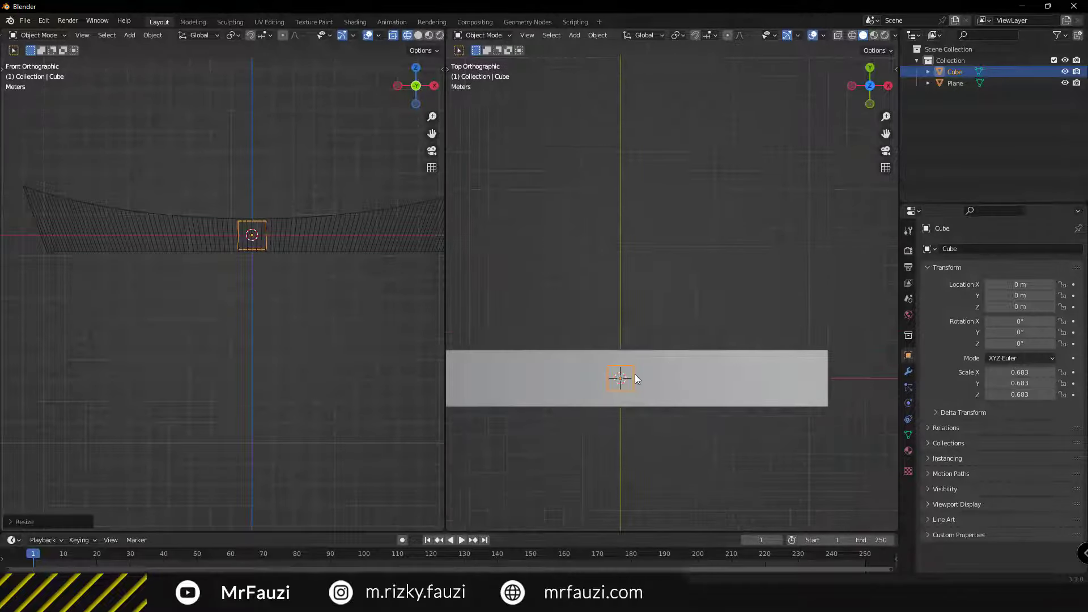
shift+middle_drag(635, 374, 749, 286)
scroll(697, 315, up, 2)
shift+middle_drag(697, 316, 671, 338)
key(s)
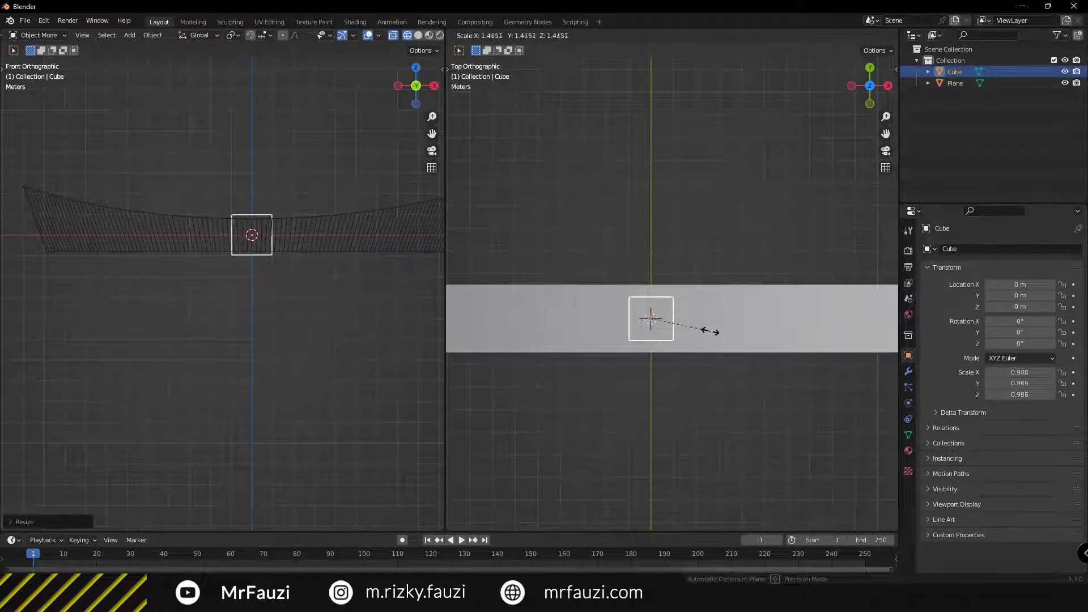
click(704, 328)
key(g)
key(z)
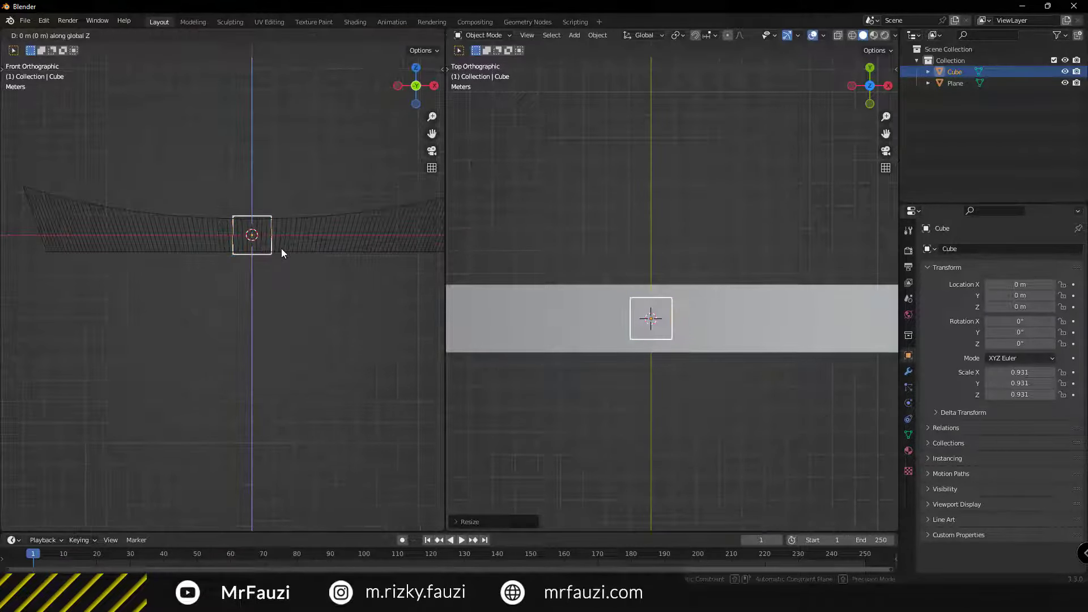
click(280, 266)
Stretch the cube along X into a long block spanning the beam
key(s)
key(x)
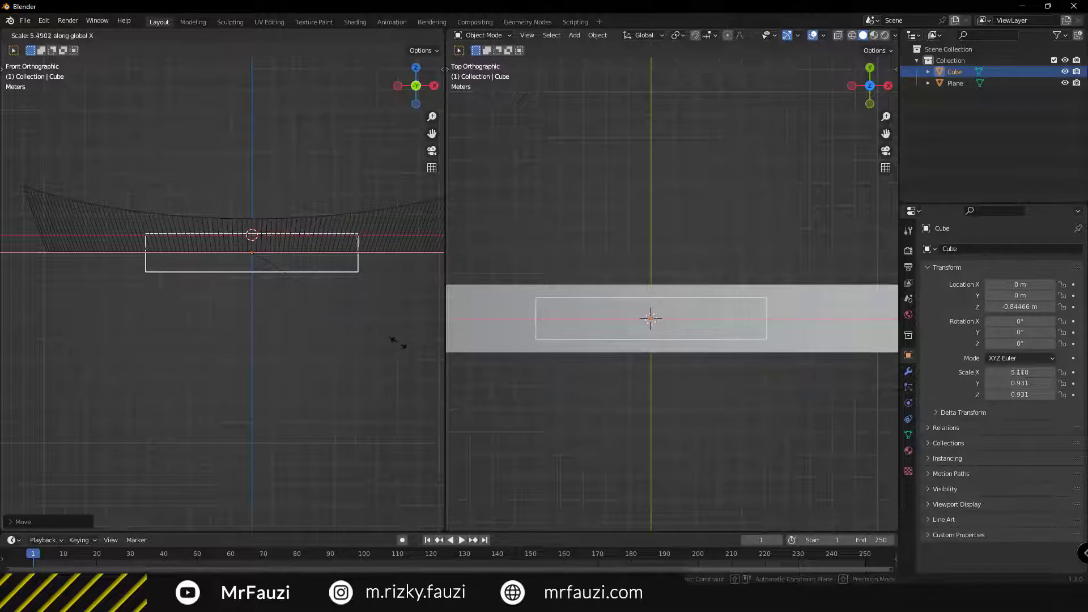
click(397, 342)
key(s)
key(x)
click(299, 348)
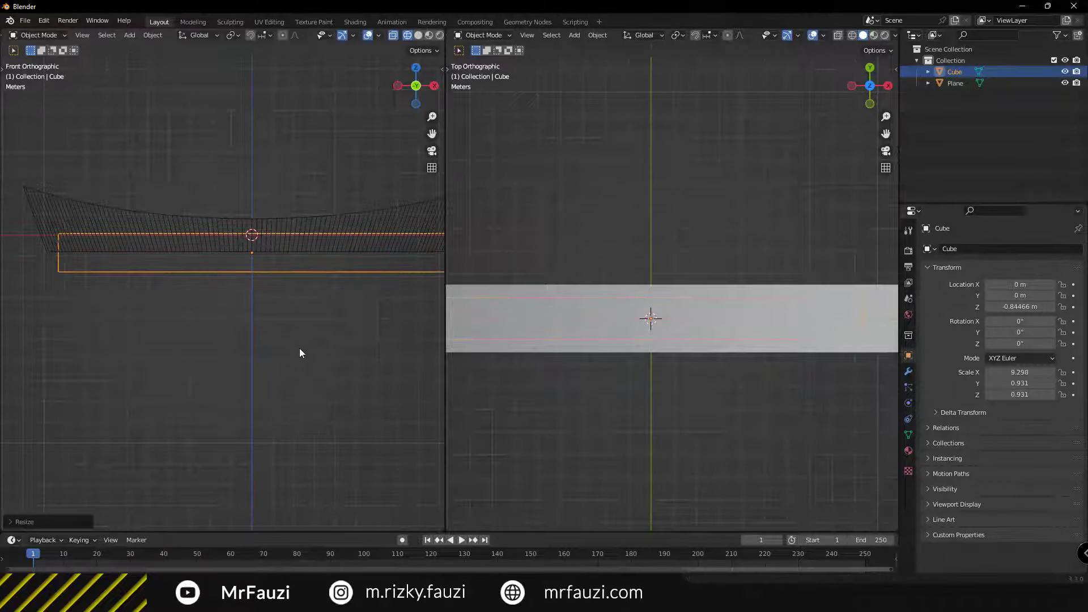
shift+middle_drag(299, 348, 241, 327)
scroll(328, 299, down, 2)
shift+middle_drag(327, 299, 363, 283)
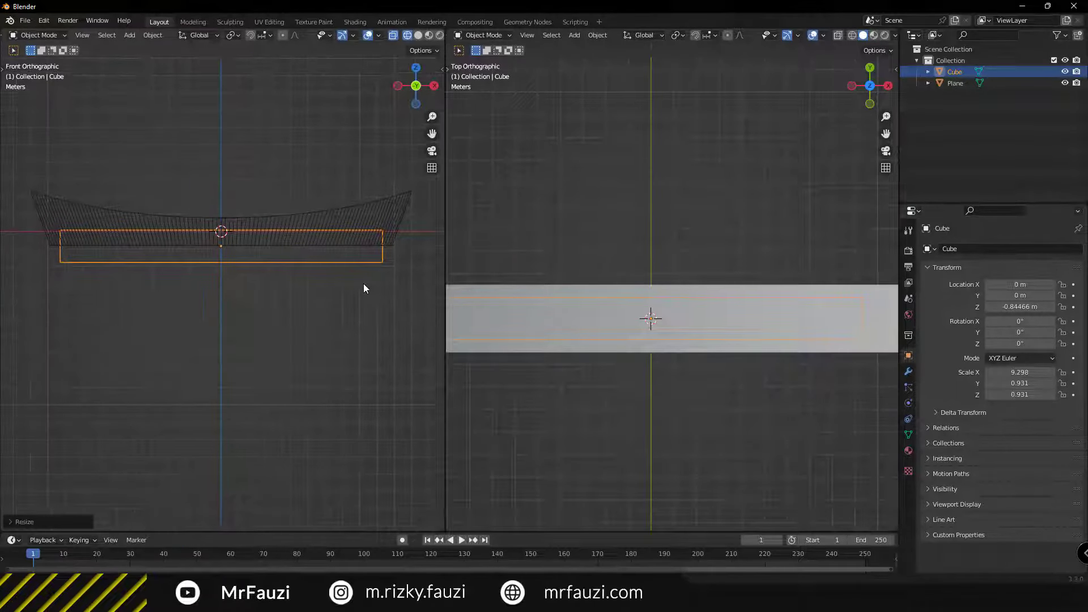
key(s)
key(x)
click(364, 287)
Lower the block to Z -1.0247 m and widen it to X scale 9.529
scroll(706, 374, down, 2)
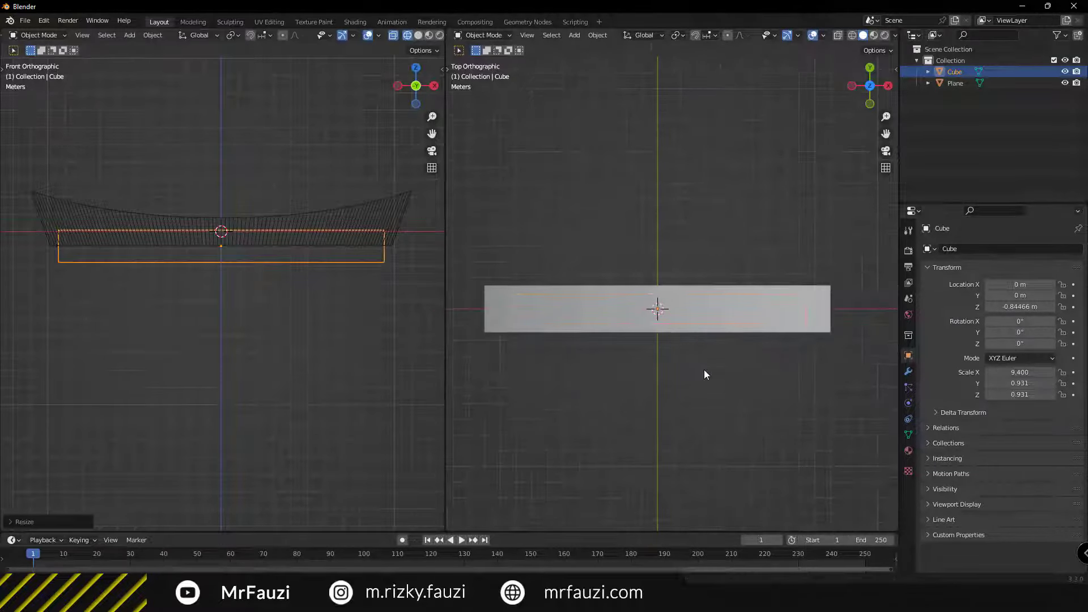
key(KP_1)
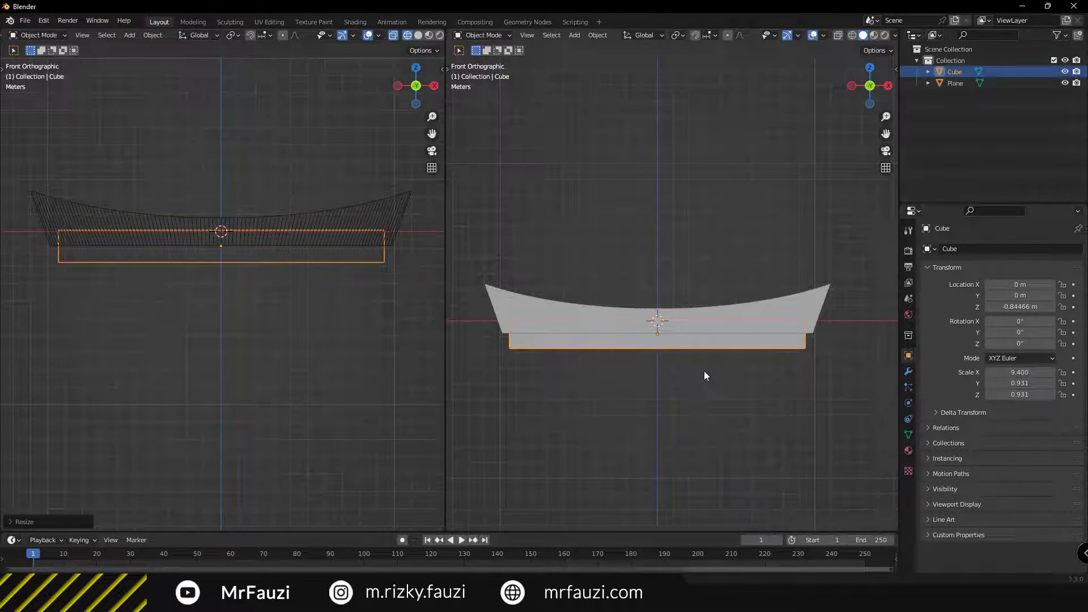
scroll(703, 370, up, 2)
key(g)
key(z)
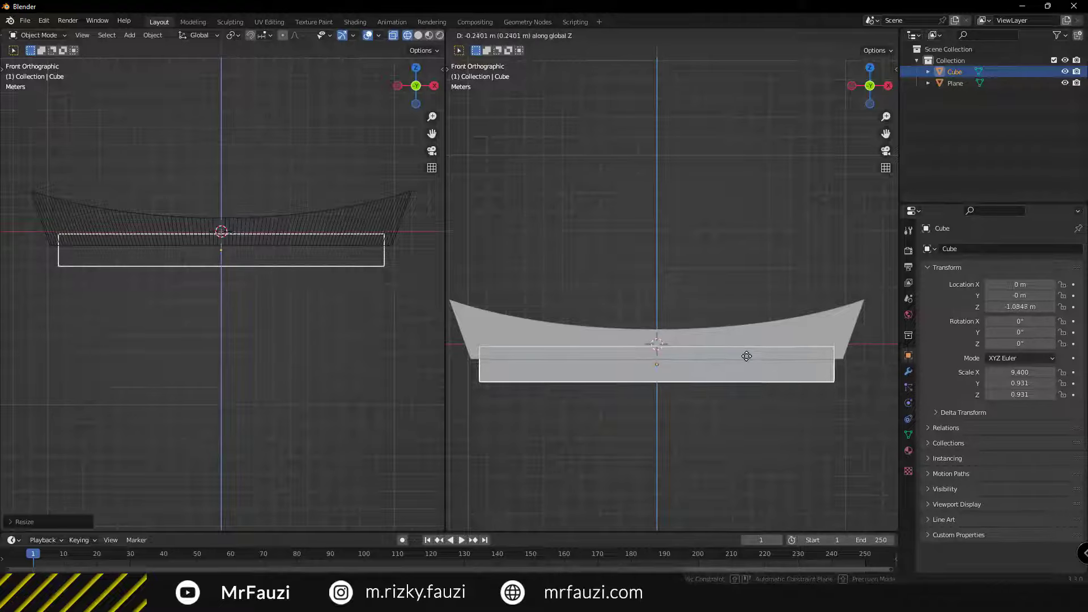
click(747, 357)
shift+middle_drag(740, 387, 749, 362)
scroll(758, 369, down, 1)
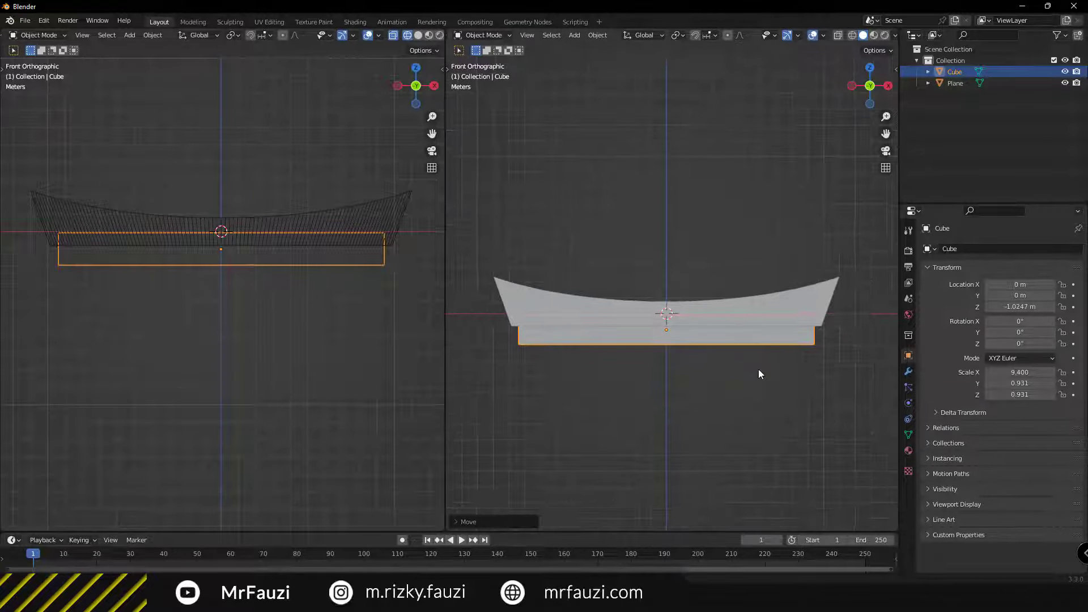
scroll(758, 369, up, 1)
key(s)
key(x)
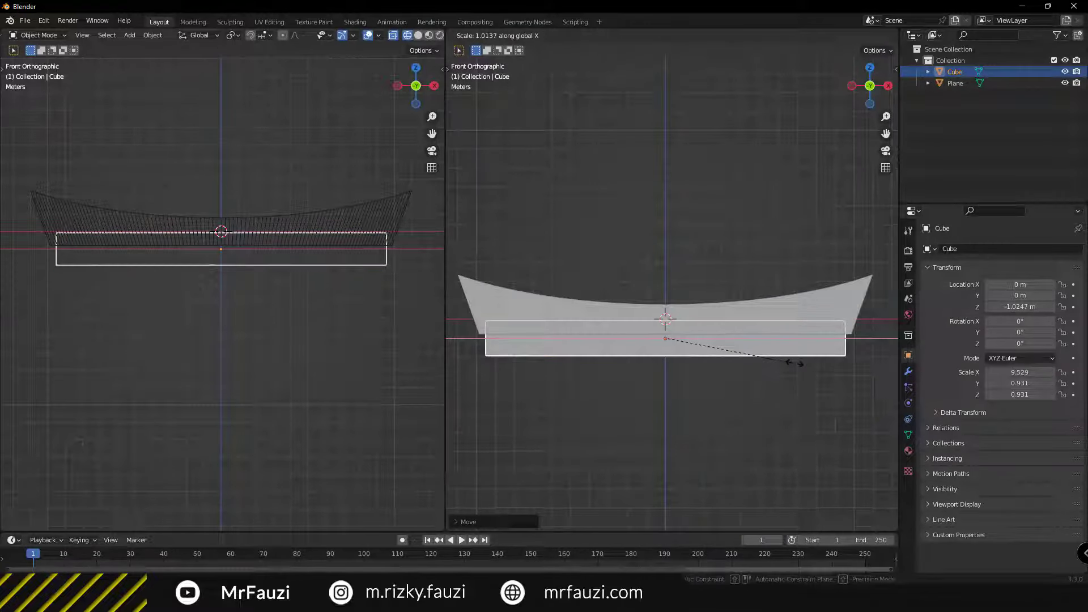
click(793, 363)
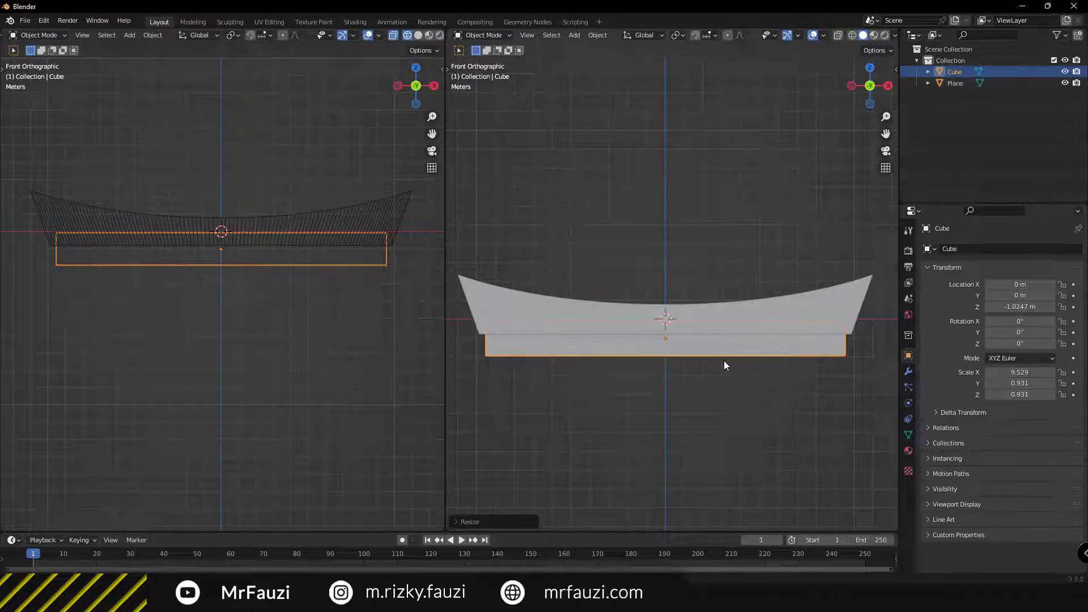
key(Tab)
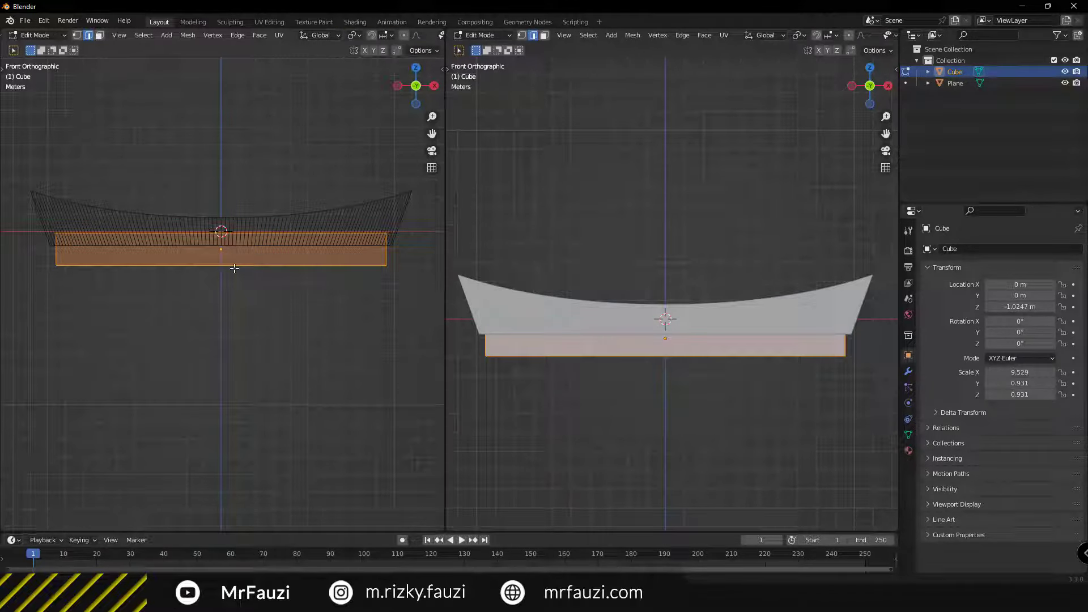
Narrow the lower block's bottom edge along X so both ends slant inward
click(234, 268)
key(a)
key(Tab)
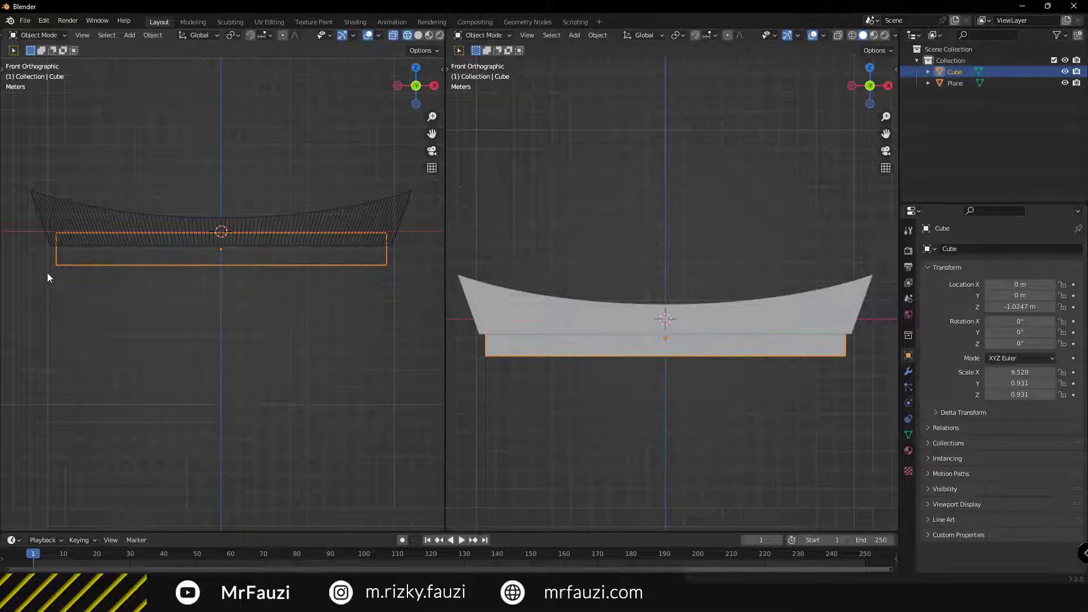
key(Tab)
drag(37, 258, 401, 295)
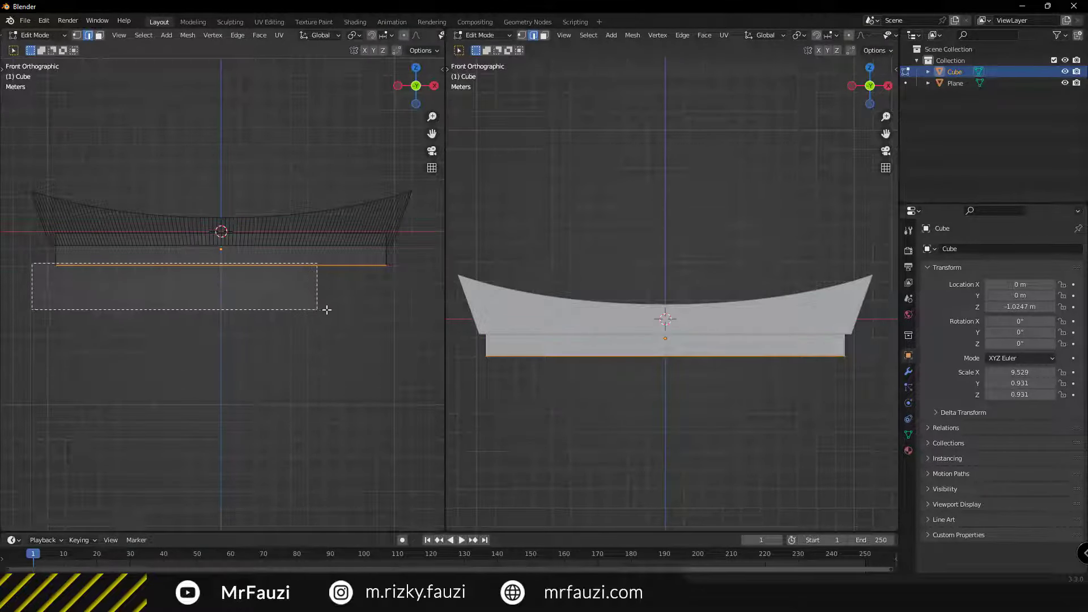
drag(32, 264, 399, 320)
key(s)
key(x)
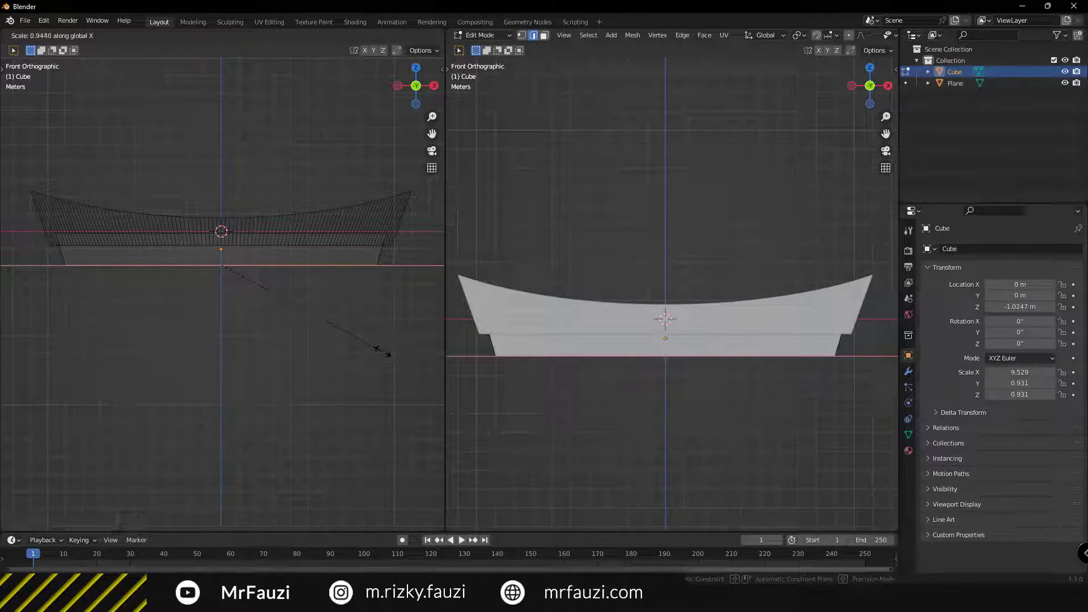
click(382, 352)
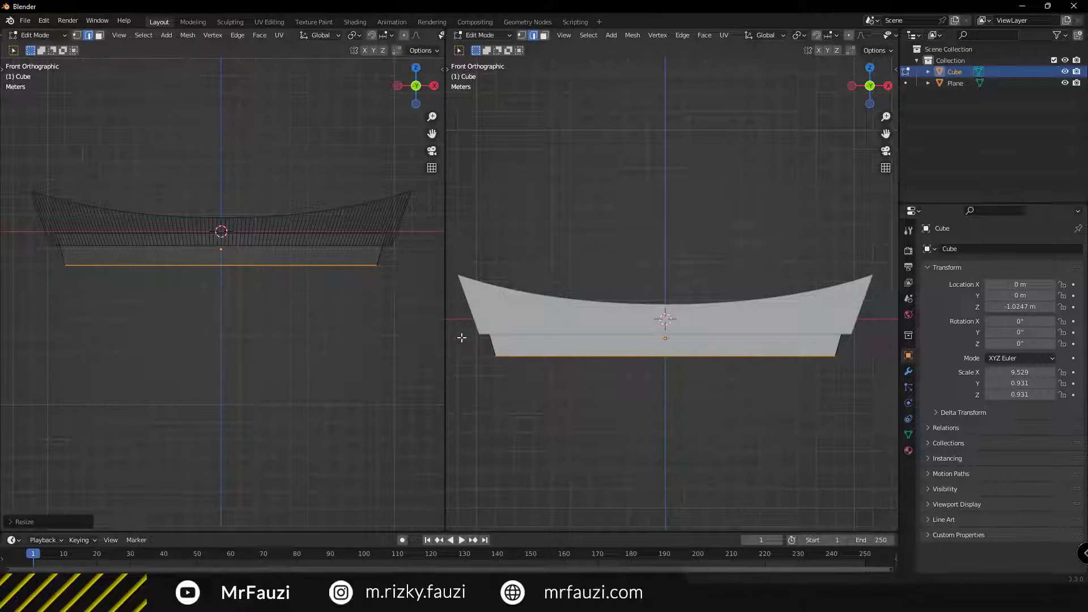
Add a centred vertical edge loop through the block
key(ctrl+r)
click(229, 258)
right_click(237, 263)
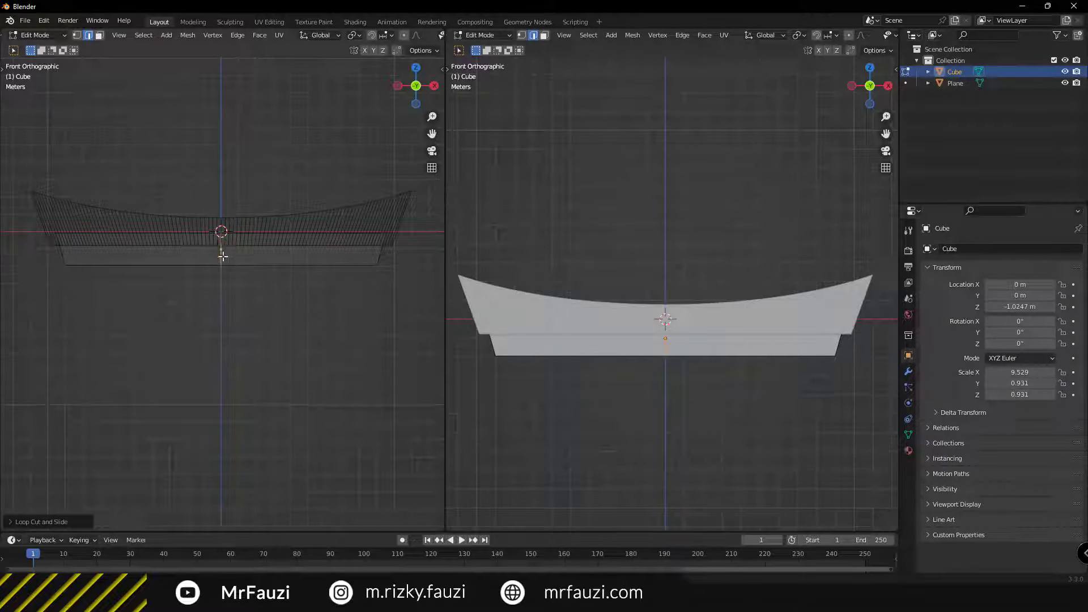
Bevel the block's centre loop wide with few segments, leaving two vertical edges near each end
click(223, 256)
key(ctrl+b)
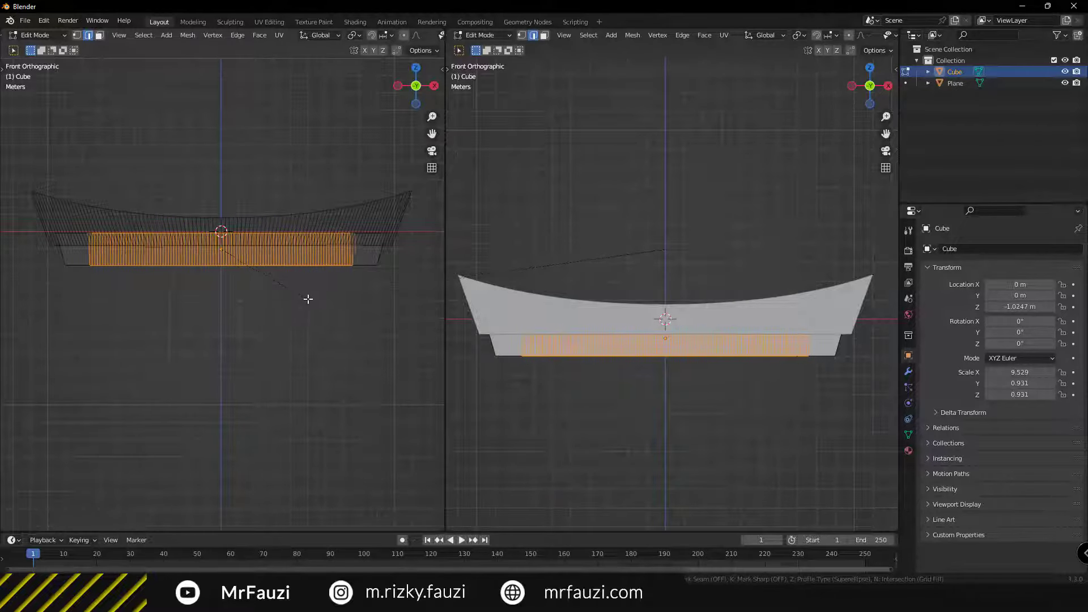
scroll(310, 300, down, 5)
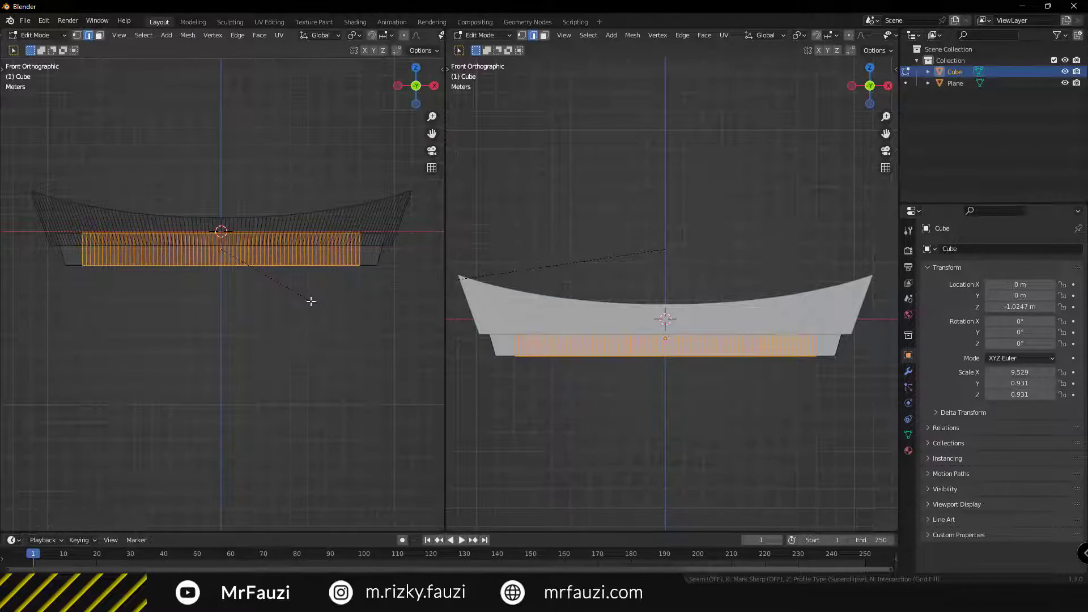
scroll(310, 301, down, 5)
scroll(310, 300, down, 5)
scroll(310, 301, down, 5)
scroll(310, 301, down, 15)
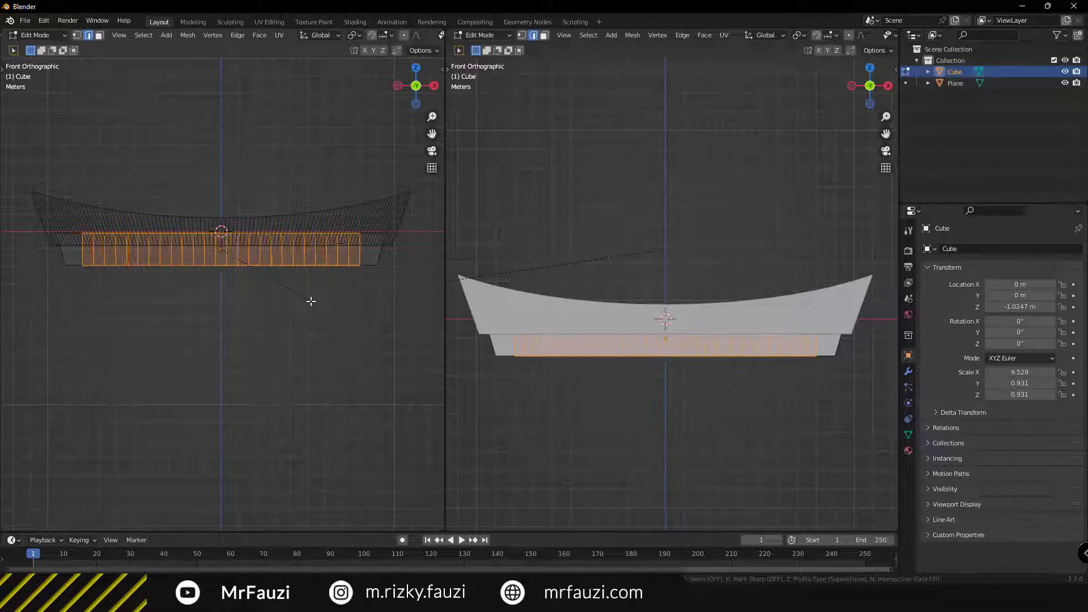
scroll(310, 300, down, 15)
scroll(310, 301, down, 5)
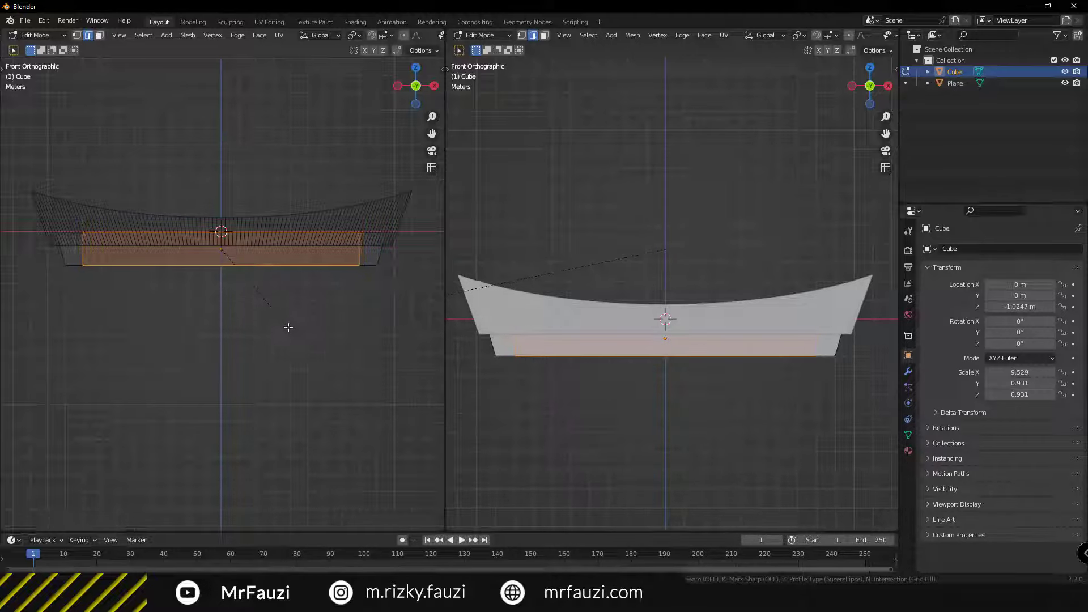
click(285, 327)
scroll(225, 296, down, 3)
scroll(225, 296, up, 4)
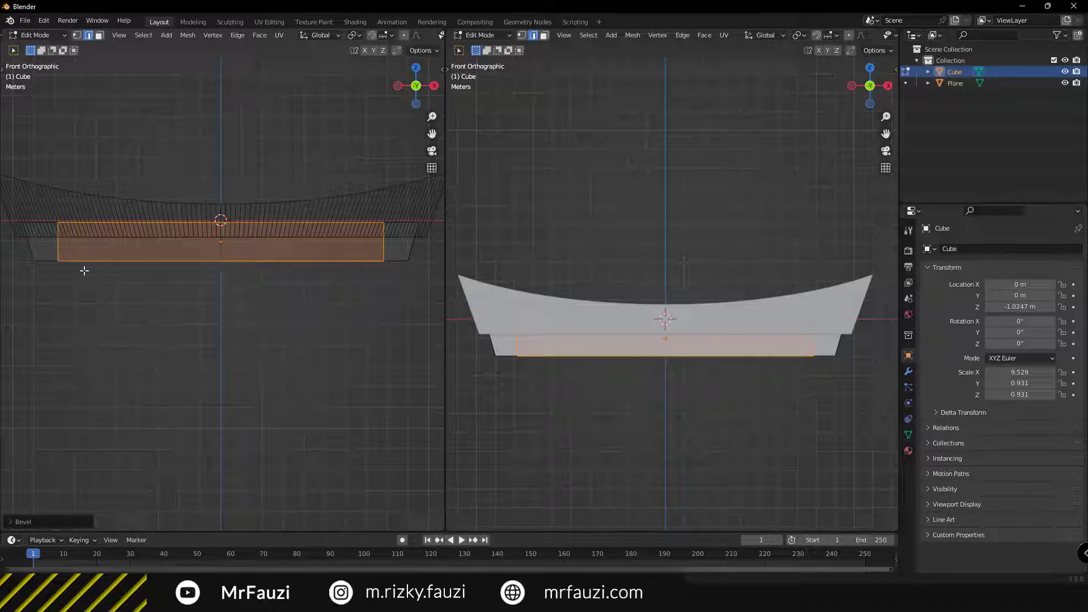
drag(136, 248, 257, 289)
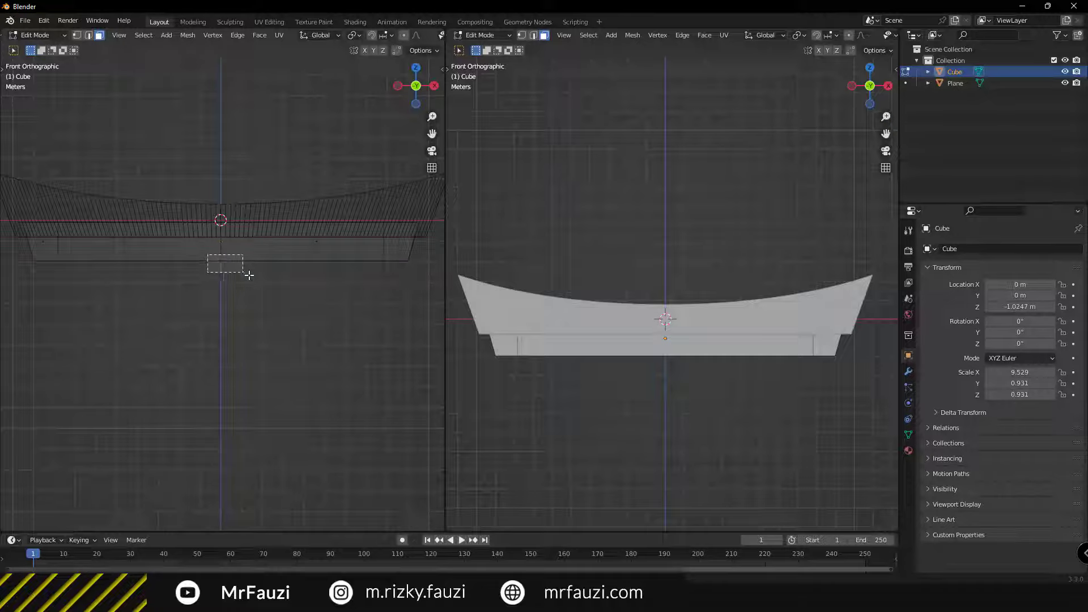
drag(250, 275, 249, 275)
shift+middle_drag(247, 272, 246, 259)
key(g)
key(z)
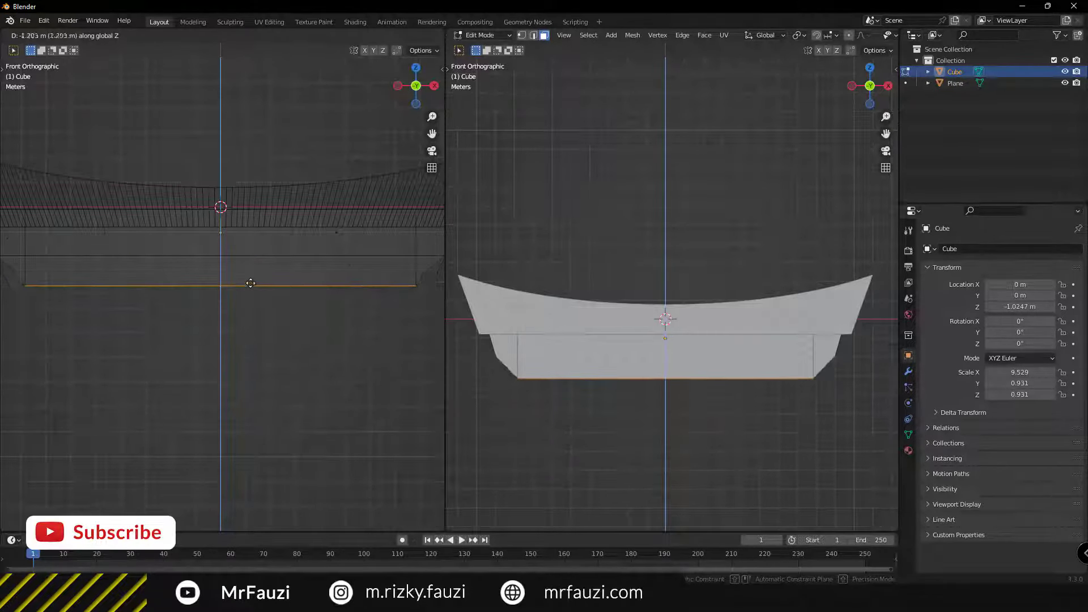
right_click(250, 272)
mouse_move(703, 374)
middle_down()
mouse_move(609, 348)
mouse_move(721, 342)
mouse_move(646, 318)
mouse_move(685, 349)
middle_up()
key(2)
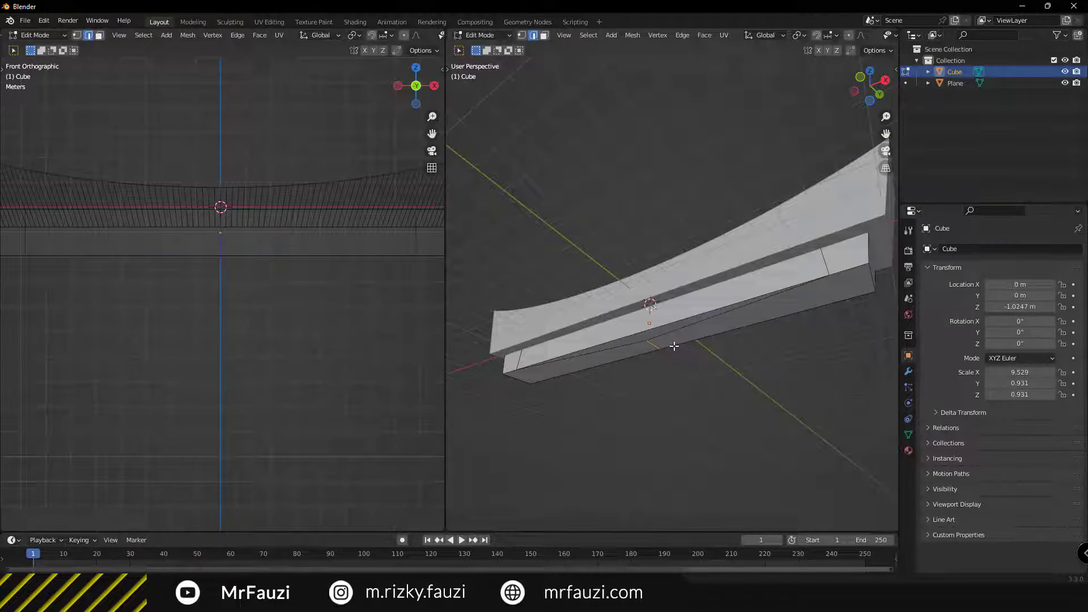
Bevel a vertical edge on the block's side
ctrl+alt+click(666, 344)
mouse_move(646, 340)
middle_down()
mouse_move(680, 376)
mouse_move(671, 368)
middle_up()
scroll(223, 280, down, 3)
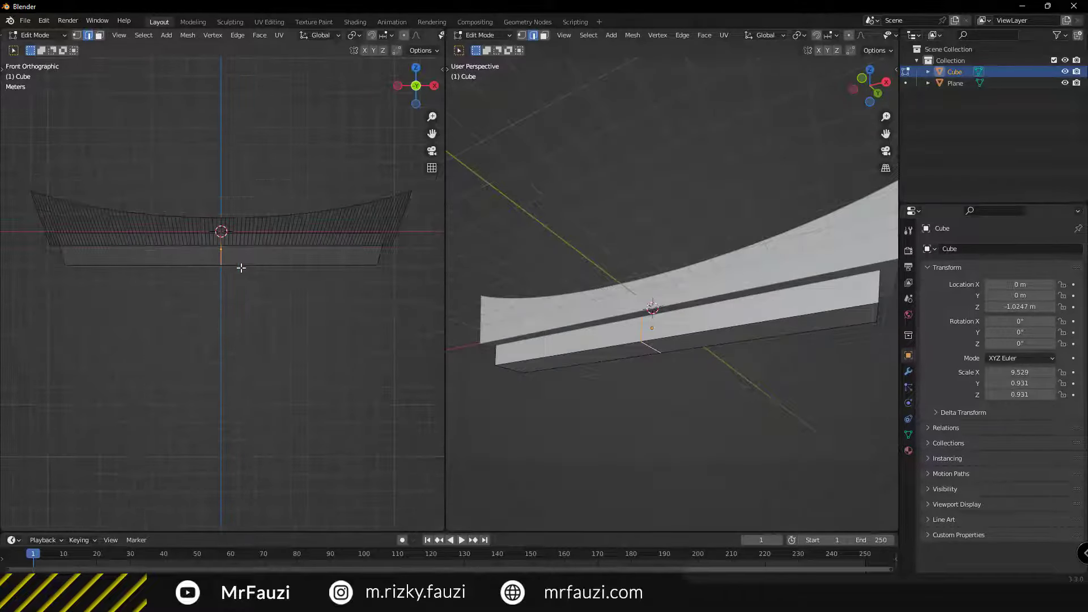
key(ctrl+b)
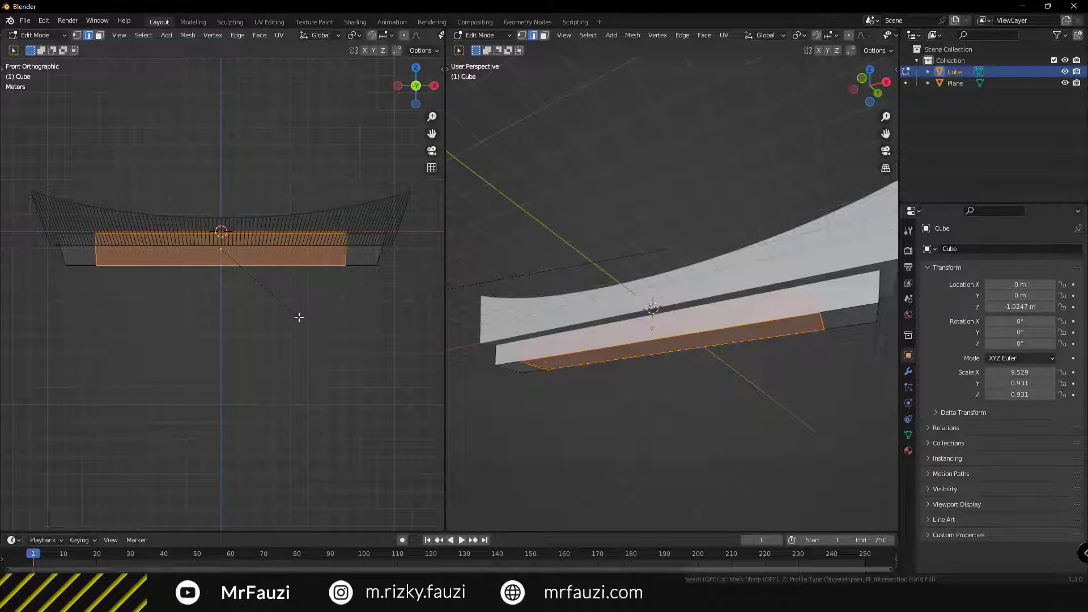
click(293, 312)
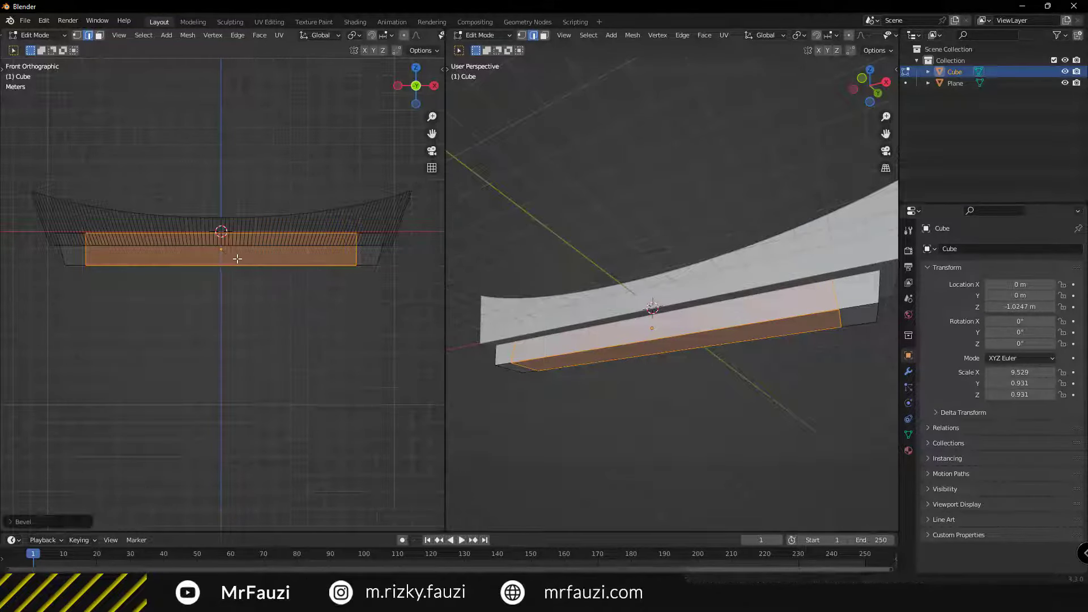
Lower the middle bottom face strip about 0.18 m along Z and return to Object Mode
click(651, 351)
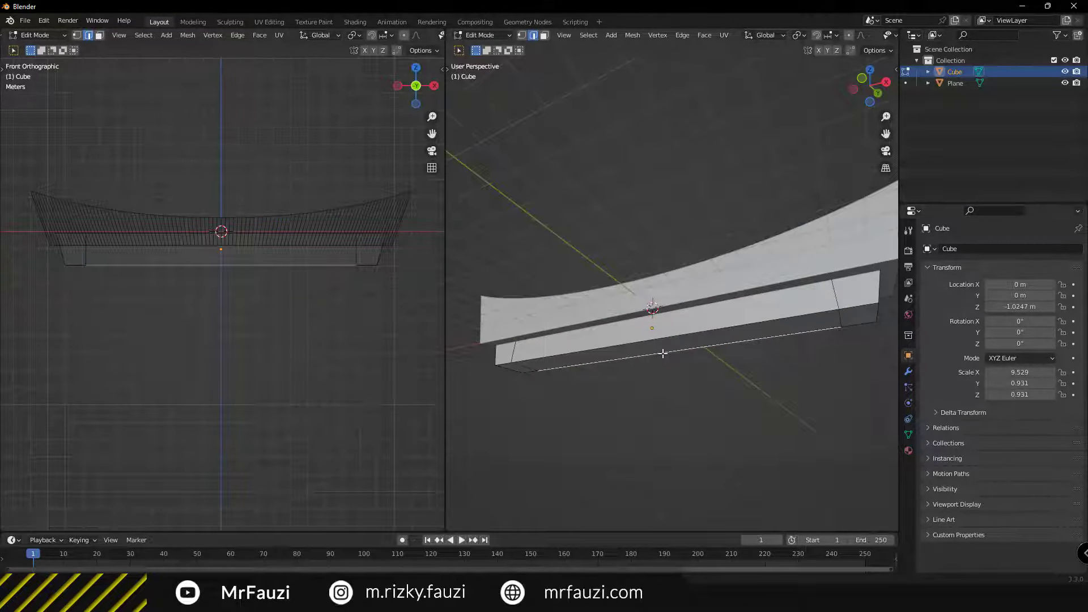
key(3)
click(694, 348)
key(g)
key(z)
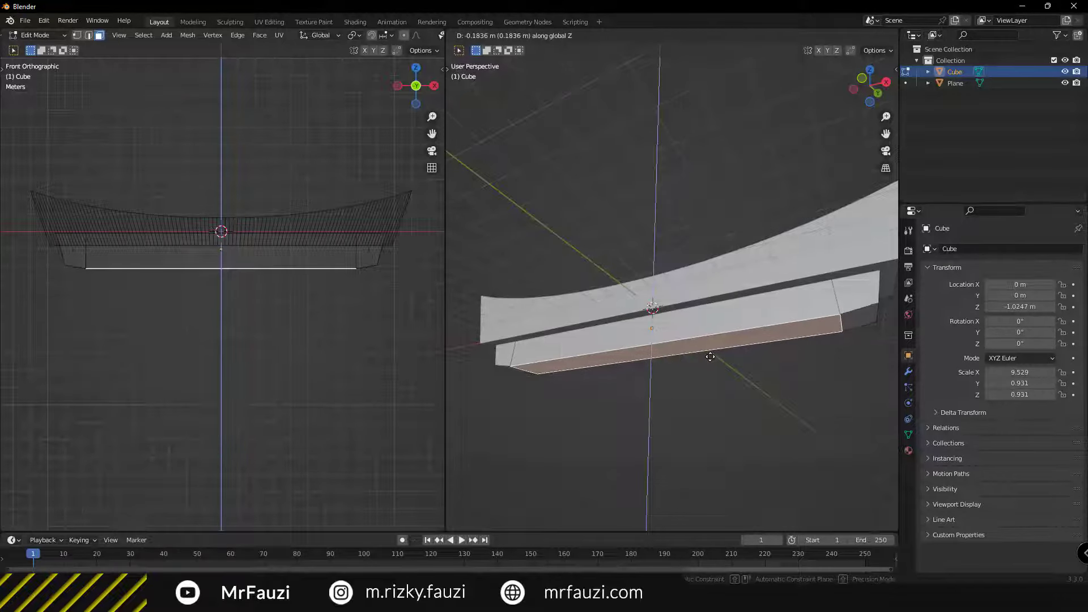
click(712, 359)
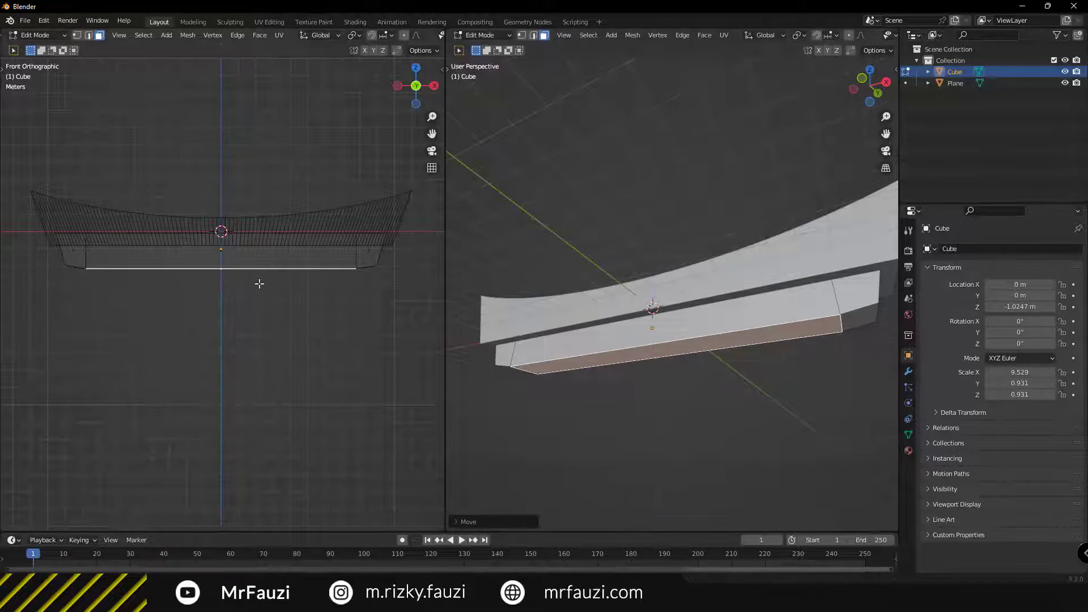
key(Tab)
mouse_move(688, 321)
middle_down()
mouse_move(777, 362)
mouse_move(654, 361)
mouse_move(682, 369)
middle_up()
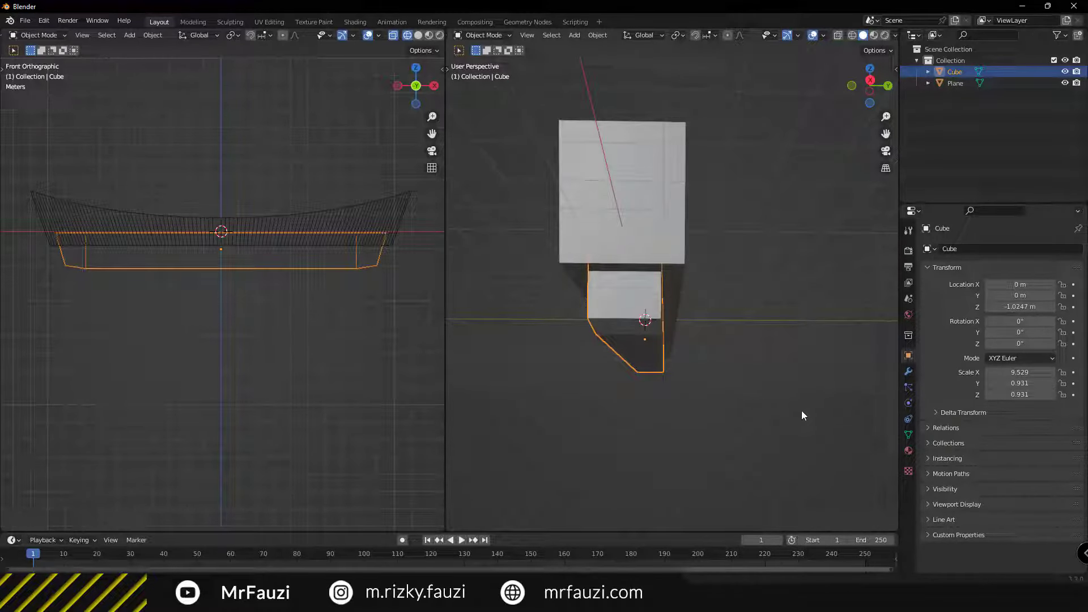
Scale the block along Y down to 0.740 to slim it front-to-back
mouse_move(801, 411)
middle_down()
mouse_move(733, 356)
mouse_move(648, 344)
middle_up()
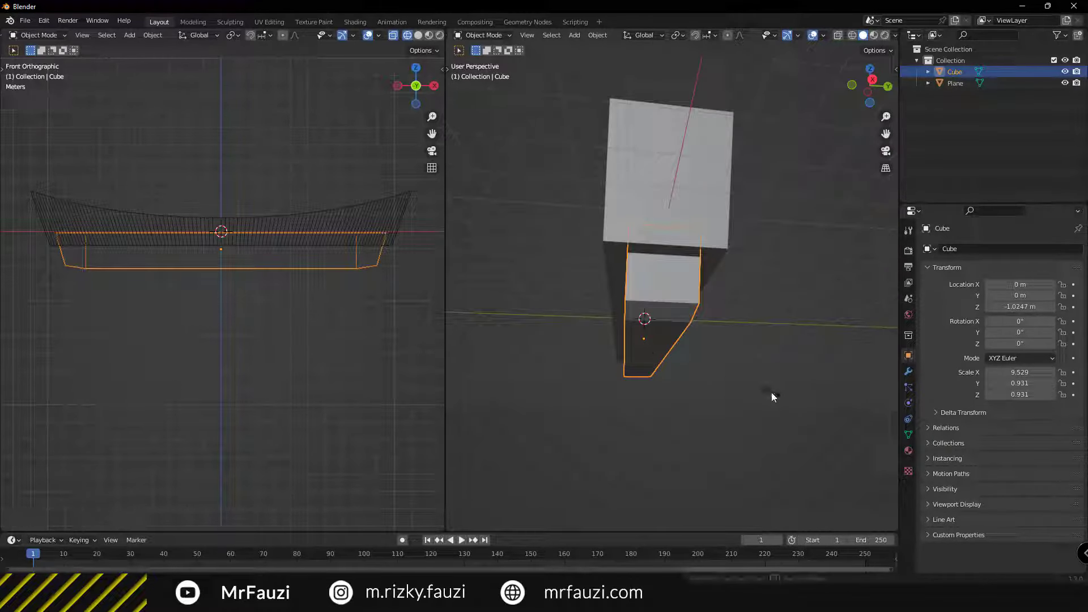
key(s)
key(y)
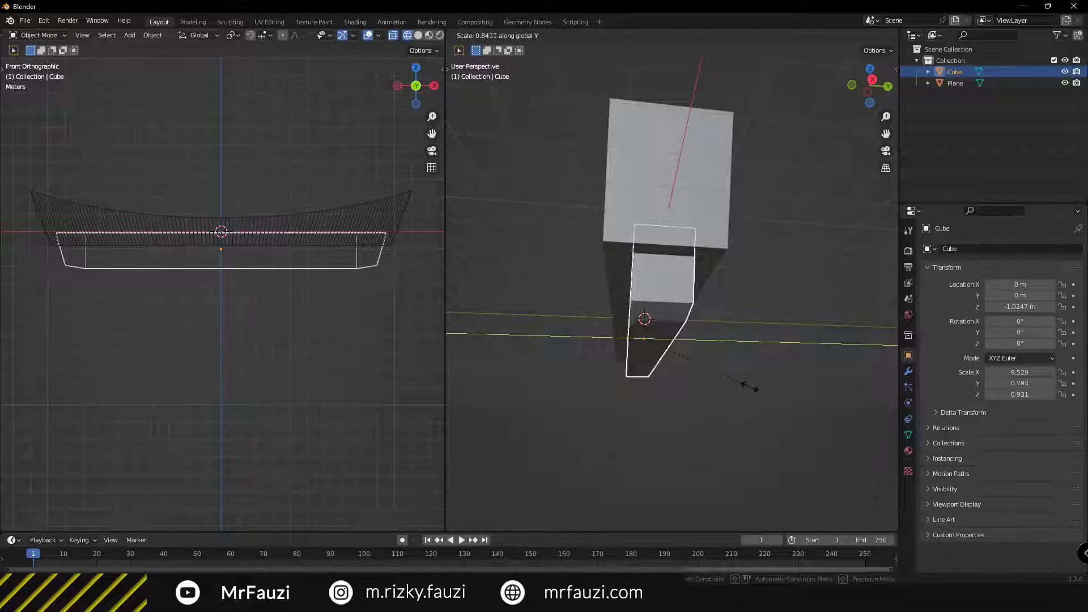
click(737, 387)
mouse_move(719, 383)
middle_down()
mouse_move(770, 373)
mouse_move(614, 368)
mouse_move(780, 379)
mouse_move(567, 351)
middle_up()
Recentre the front view on the beam and reselect the Cube object
click(614, 368)
scroll(381, 316, up, 2)
mouse_move(255, 285)
shift+middle_down()
mouse_move(331, 294)
mouse_move(223, 312)
mouse_move(257, 263)
shift+middle_up()
scroll(331, 294, up, 2)
click(261, 297)
scroll(306, 320, down, 1)
scroll(216, 289, down, 1)
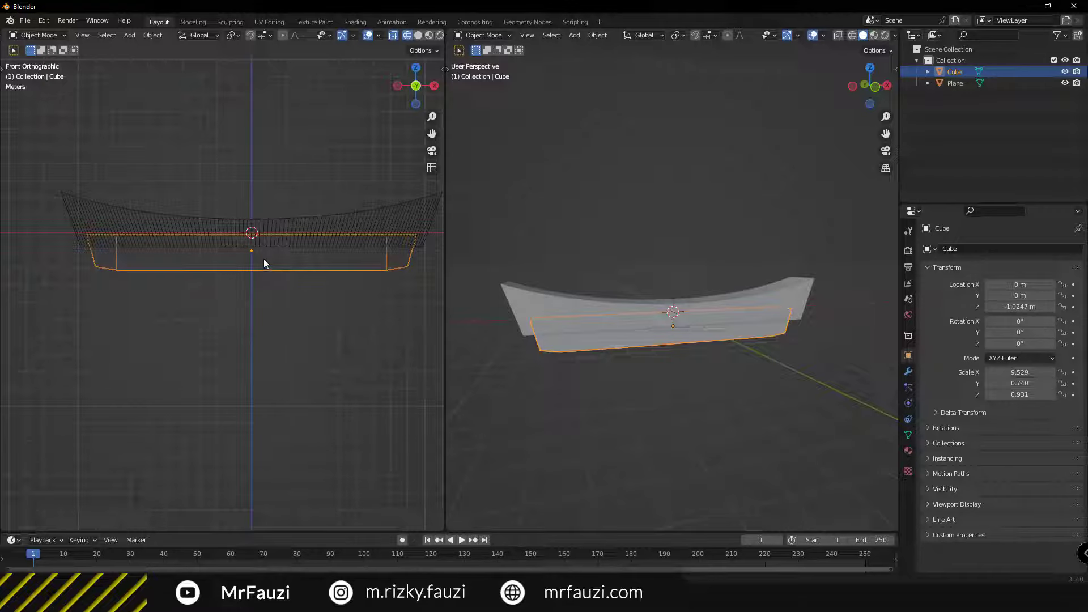
key(shift+a)
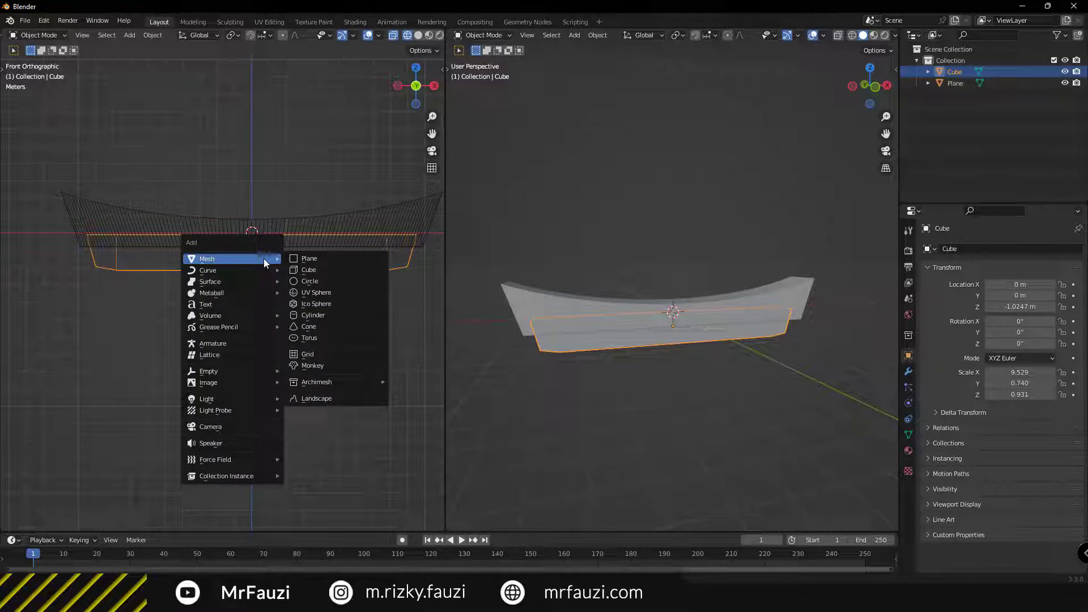
Add a cylinder for the pillar, view it top-down in wireframe, and shrink it slightly
click(307, 315)
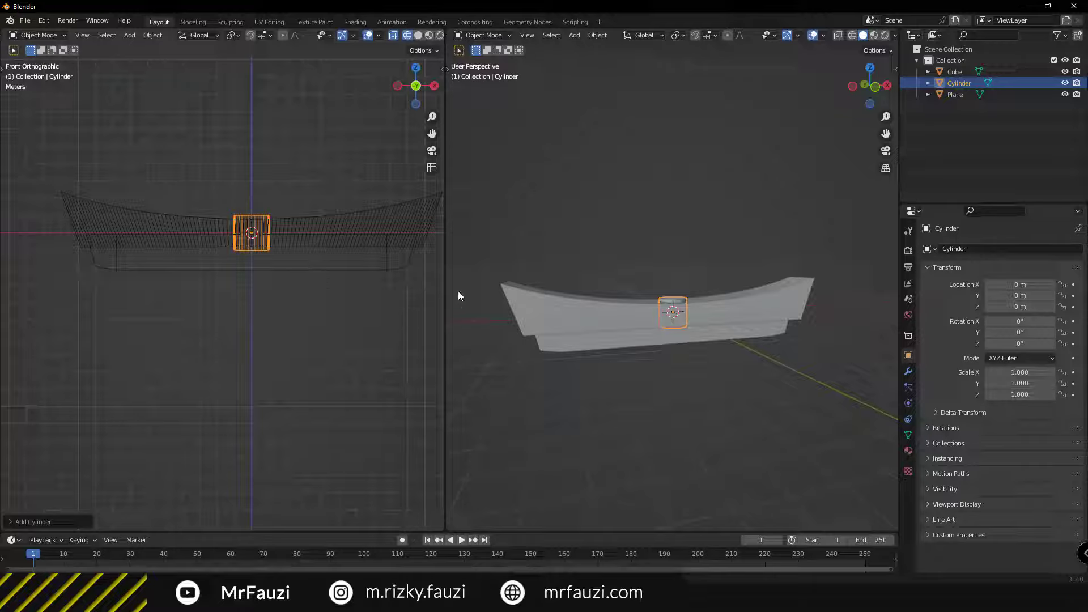
key(KP_7)
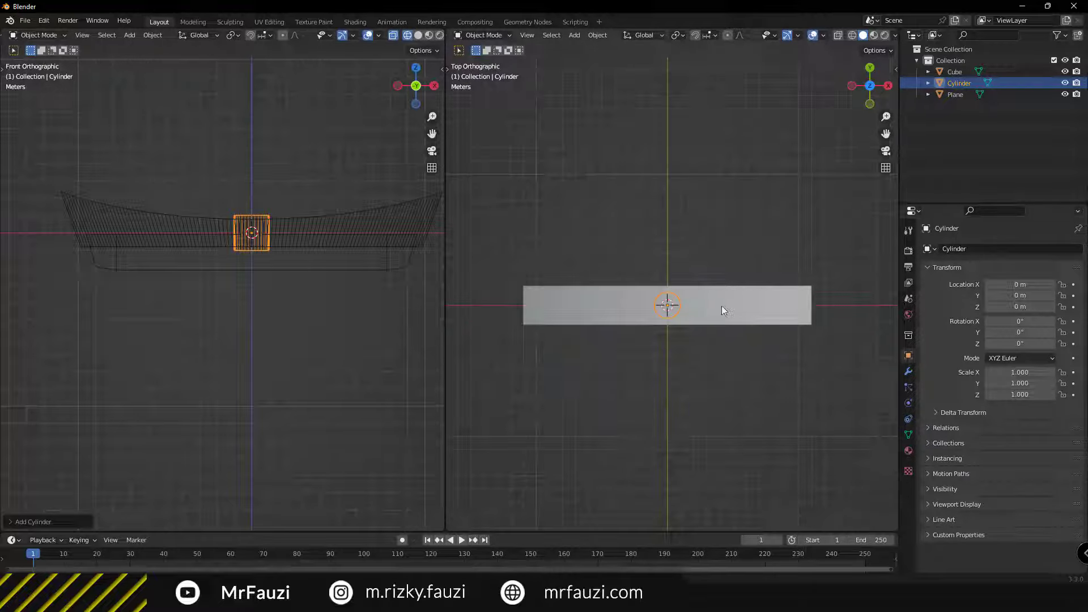
key(z)
click(696, 322)
shift+middle_drag(699, 323, 817, 343)
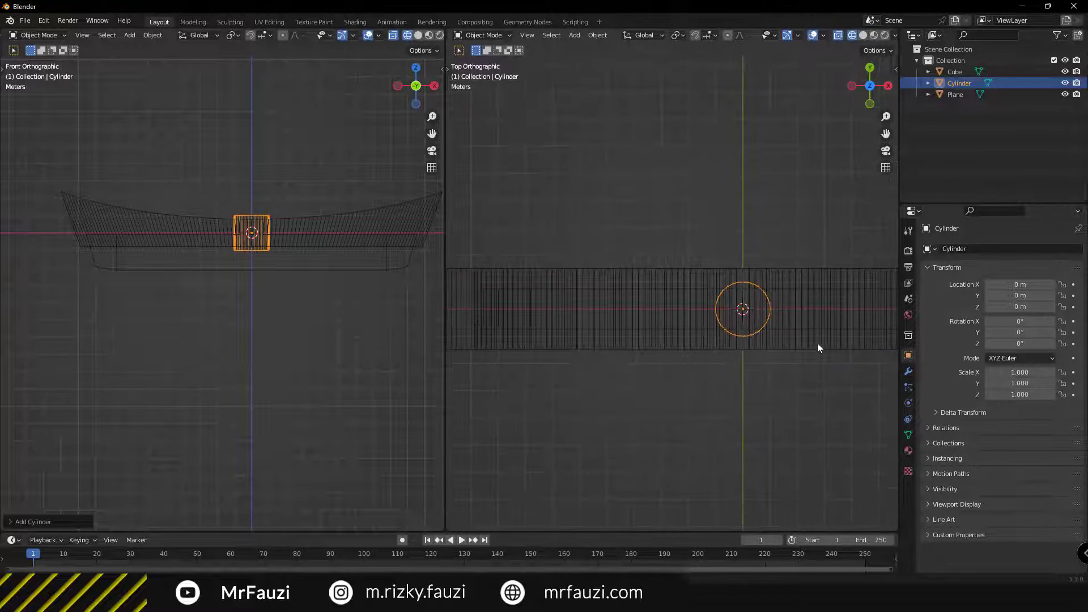
key(s)
click(809, 344)
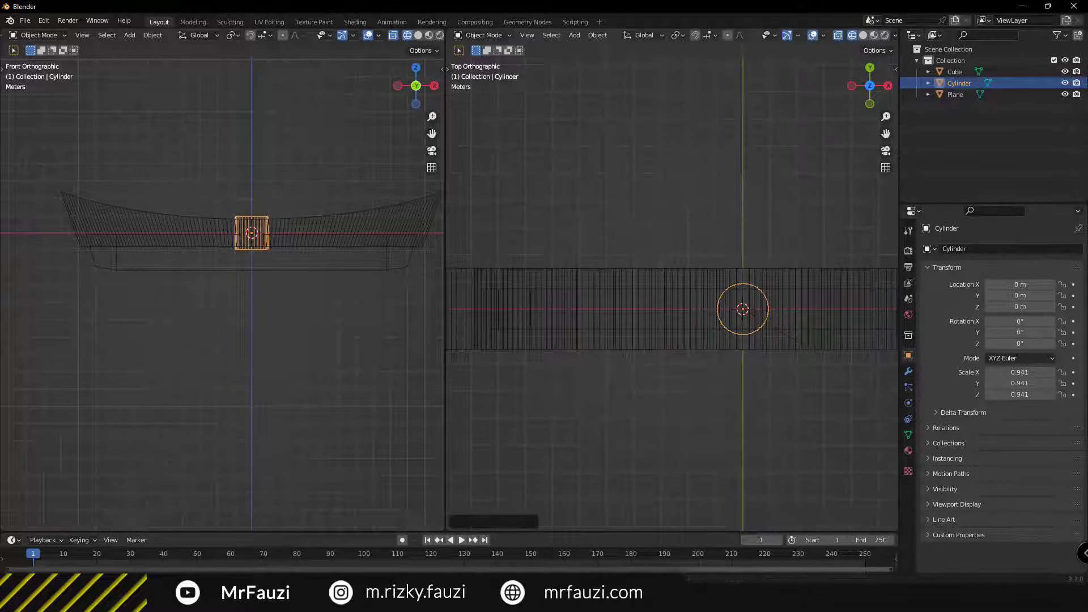
Lower the cylinder below the beam and stretch it vertically into a tall pillar
key(g)
key(z)
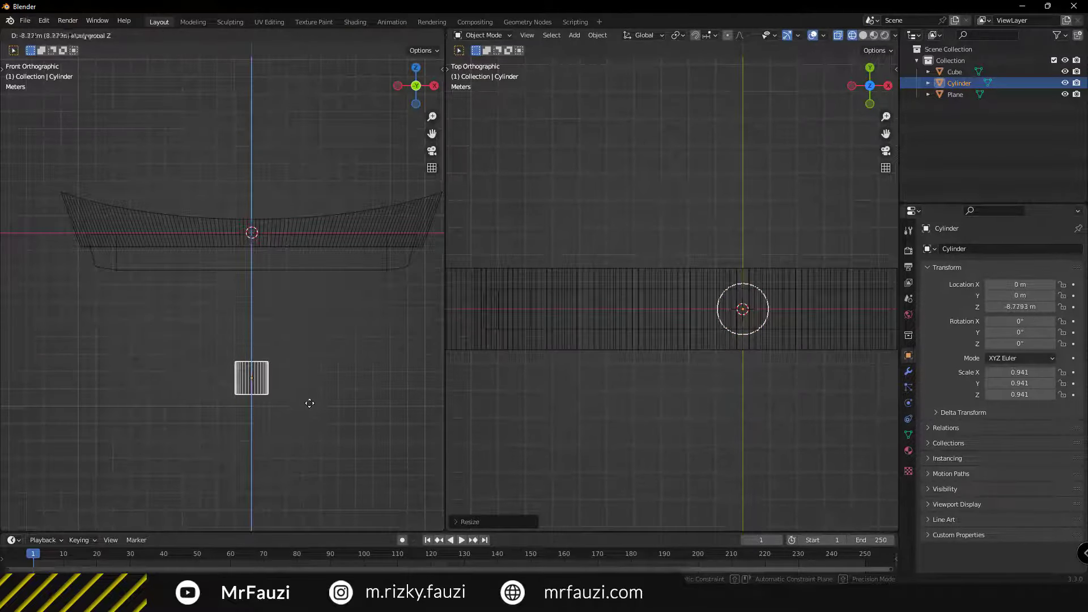
click(286, 292)
shift+middle_drag(330, 341, 324, 279)
key(s)
key(z)
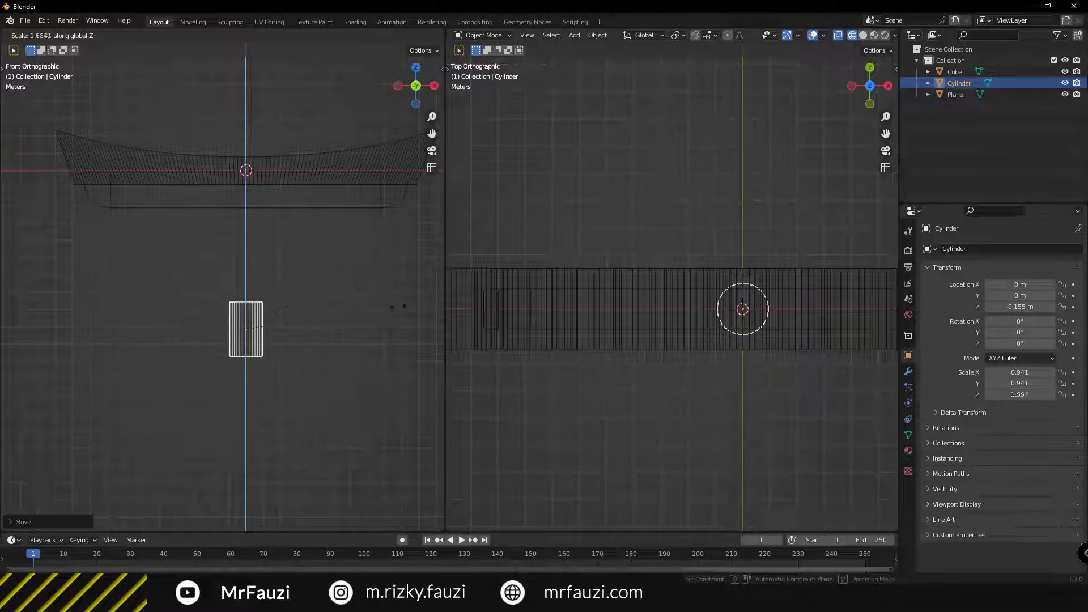
click(352, 335)
key(s)
key(z)
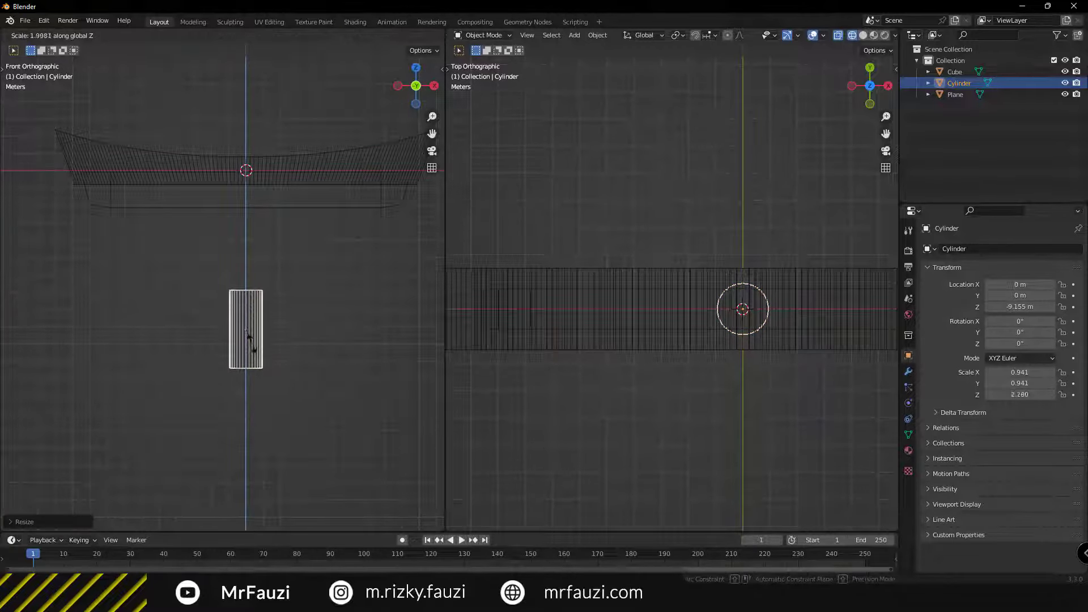
click(274, 349)
Raise the pillar to Z -7.0951 m under the beam, readjusting its height along the way
key(g)
key(z)
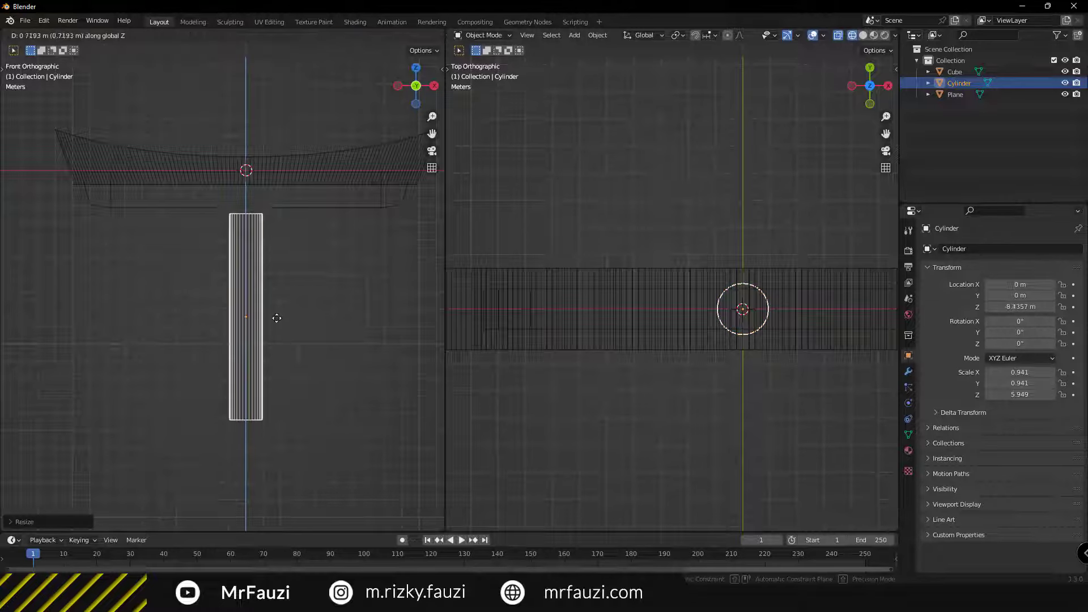
click(278, 303)
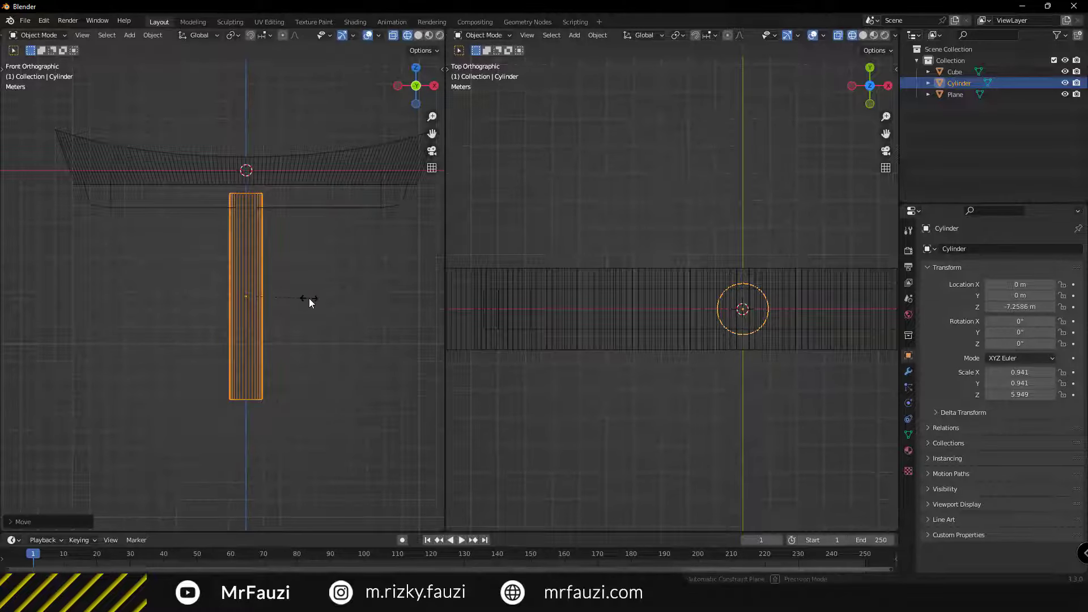
key(s)
key(z)
click(303, 298)
key(g)
key(z)
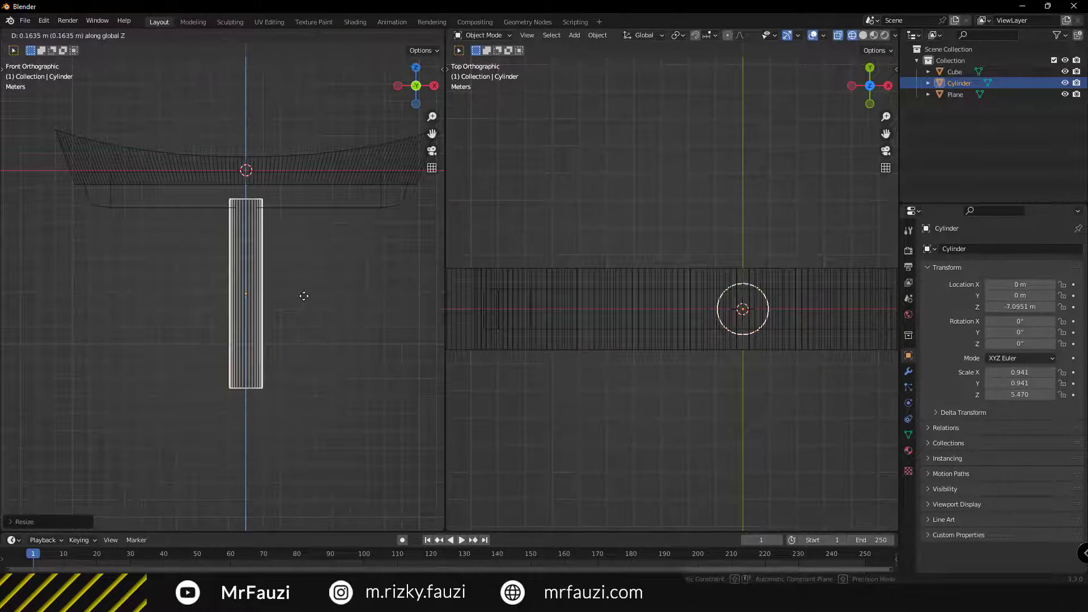
click(279, 263)
Settle the pillar's height at Z scale 5.418, its top just under the block
key(s)
key(z)
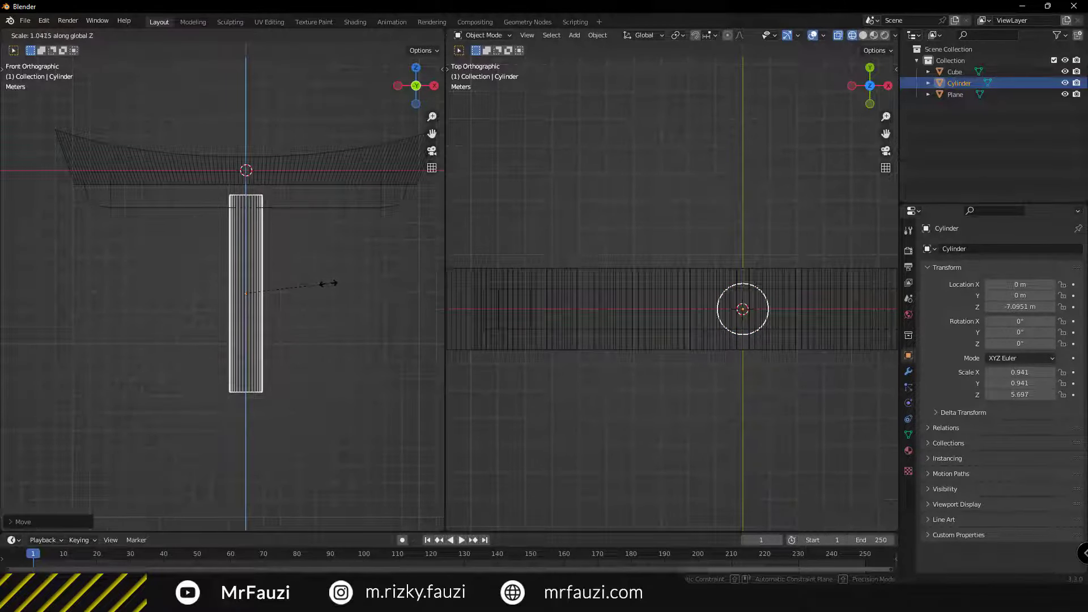
click(329, 286)
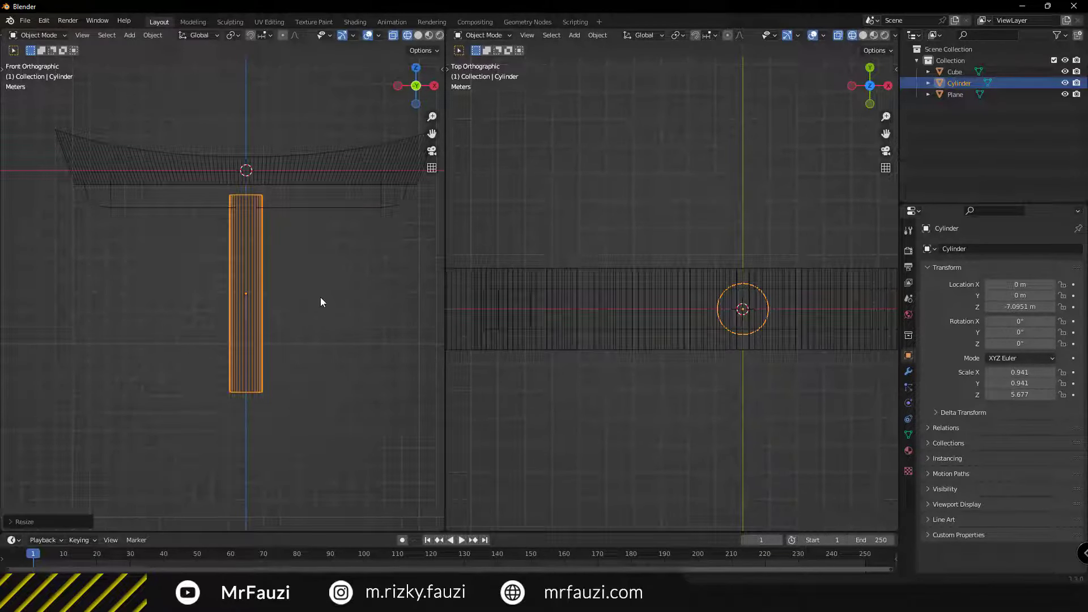
key(s)
key(z)
click(277, 290)
Put the pillar cylinder into Edit Mode and zoom the front view onto its top
scroll(260, 240, up, 1)
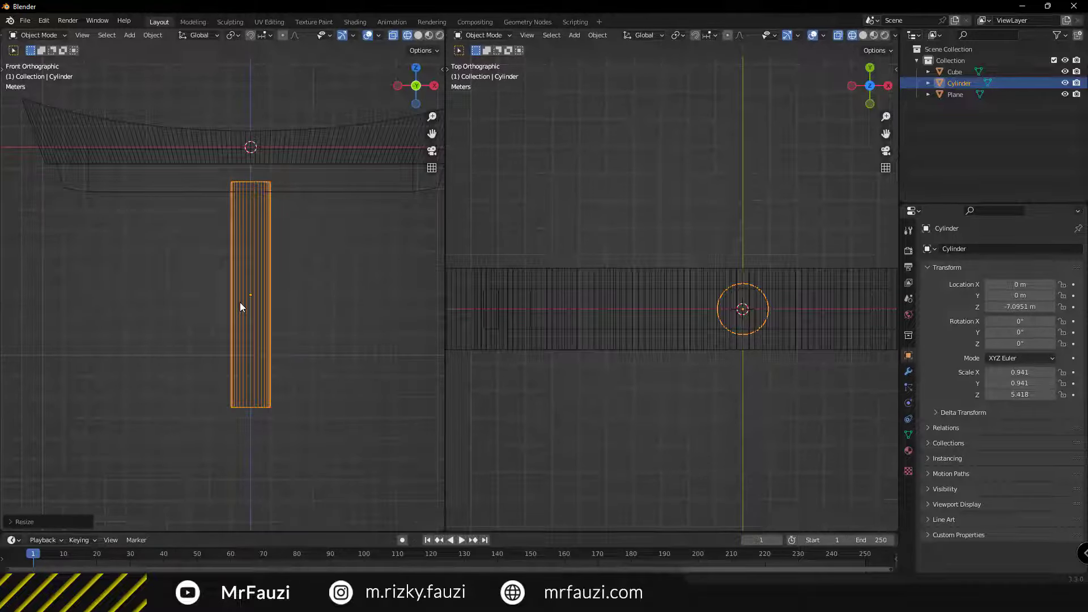
scroll(264, 293, up, 1)
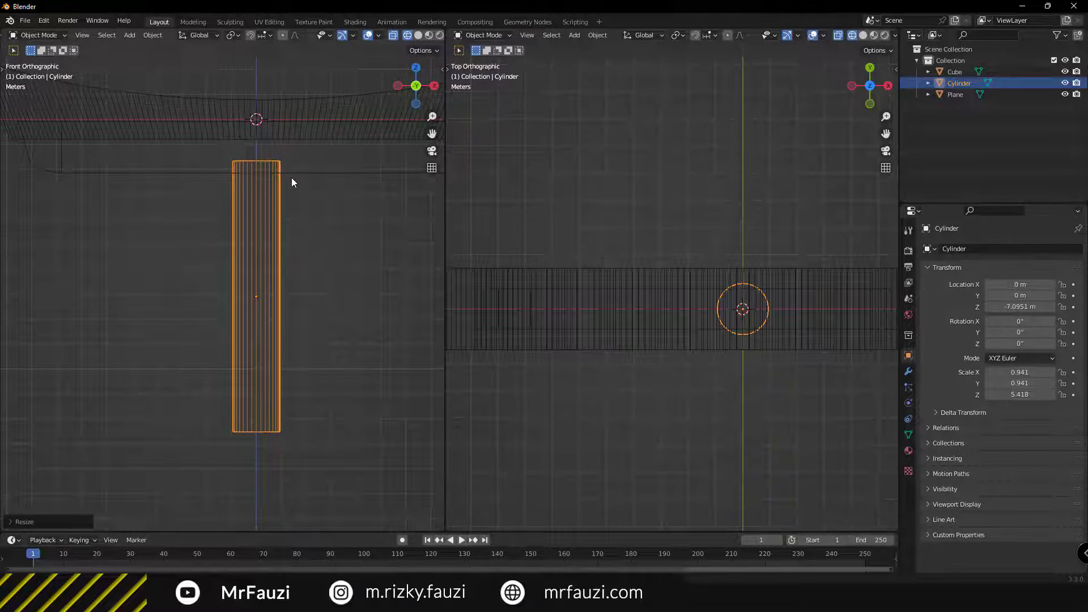
key(Tab)
mouse_move(253, 204)
shift+middle_down()
mouse_move(262, 252)
mouse_move(250, 187)
mouse_move(256, 300)
shift+middle_up()
scroll(267, 298, up, 1)
scroll(233, 199, up, 1)
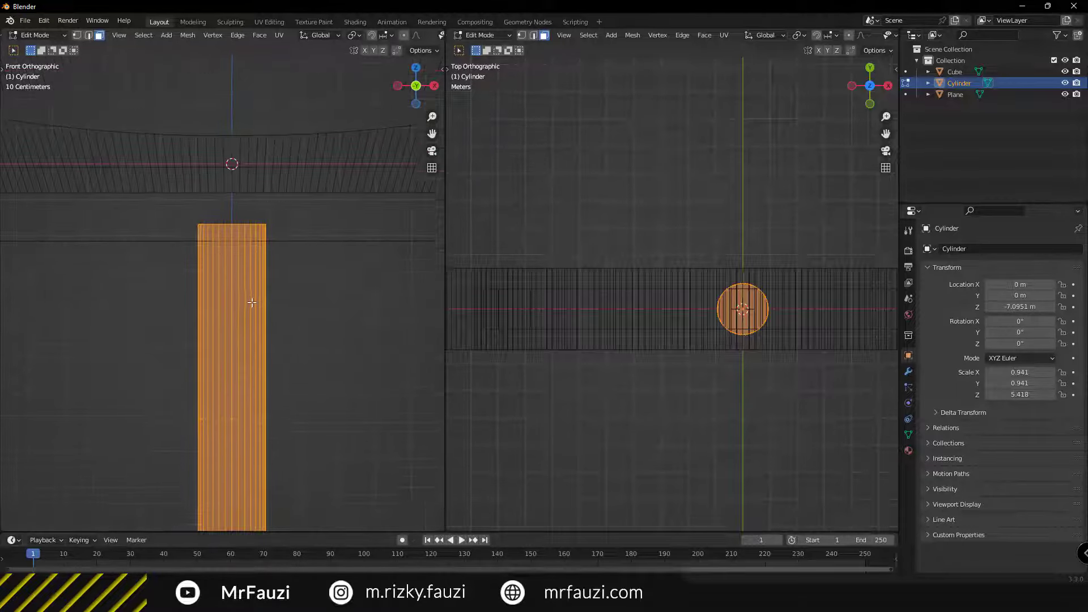
key(shift+a)
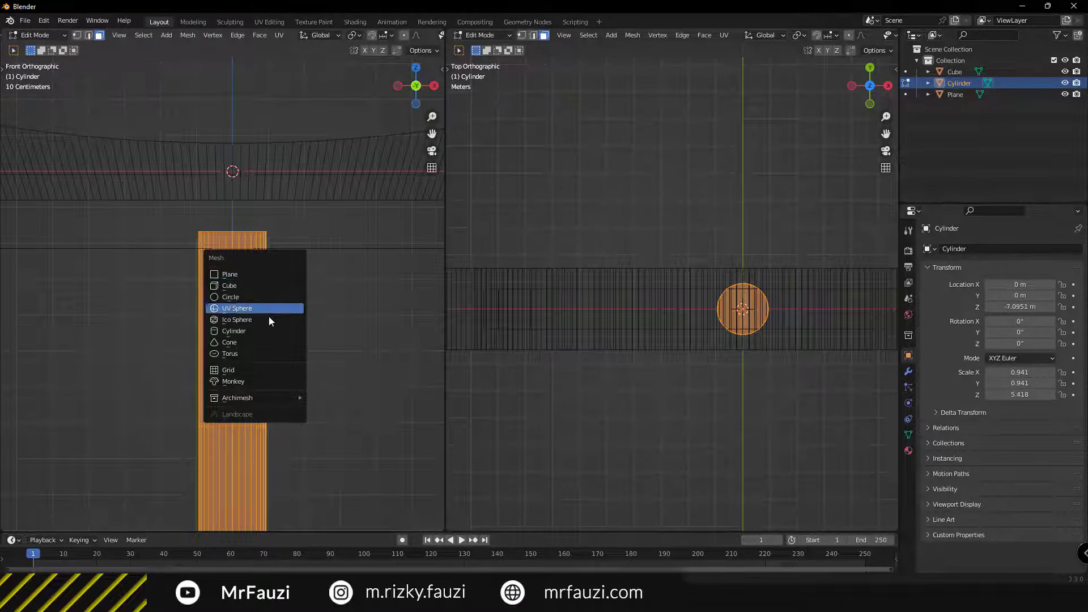
click(252, 343)
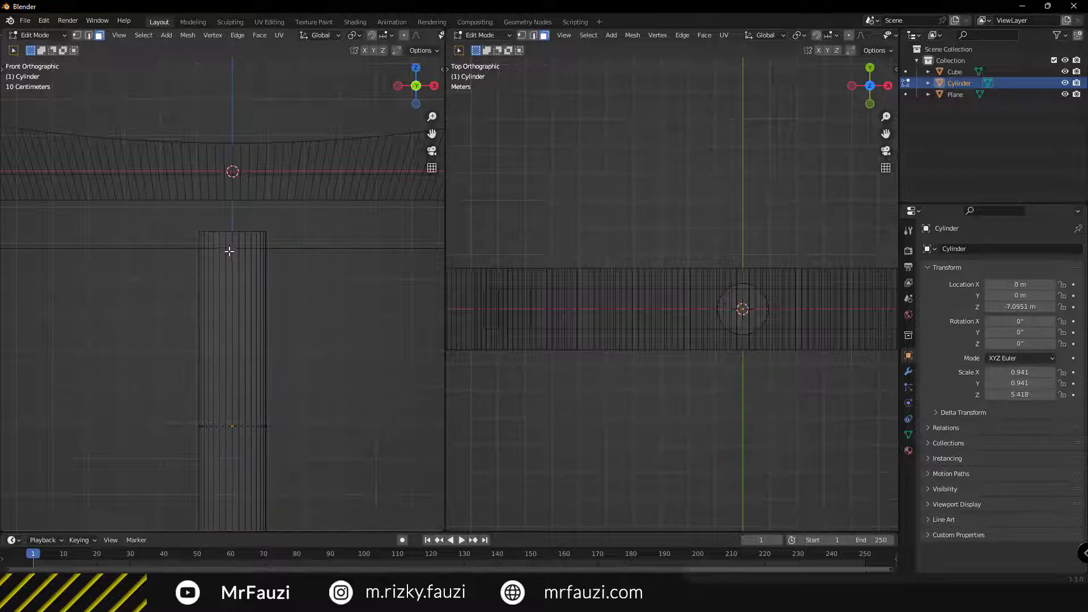
Shrink the pillar's top vertex ring so the pillar tapers upward
drag(170, 220, 297, 256)
scroll(321, 260, down, 2)
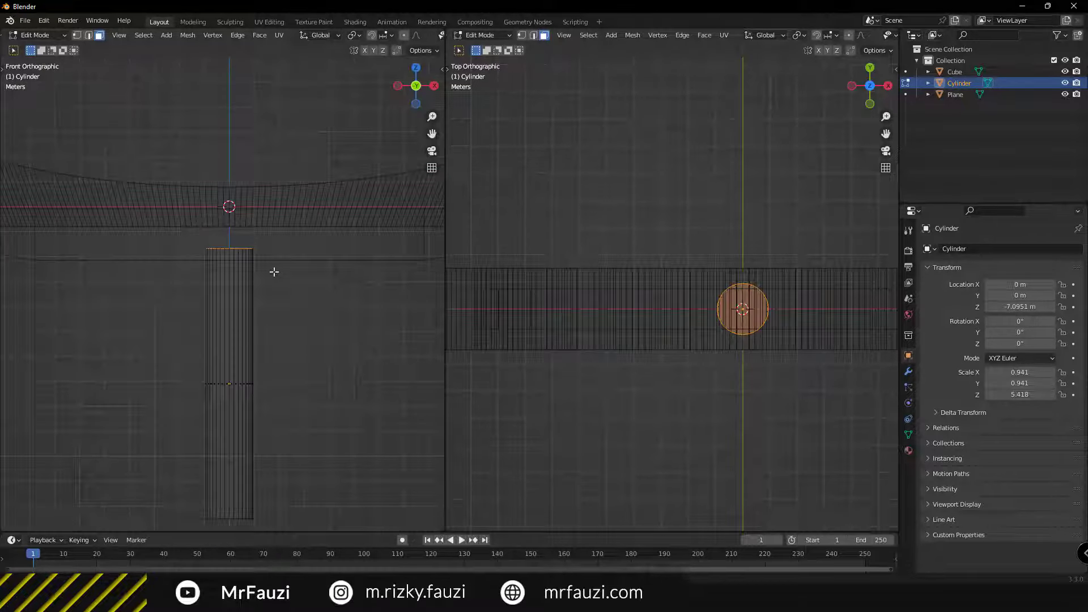
key(s)
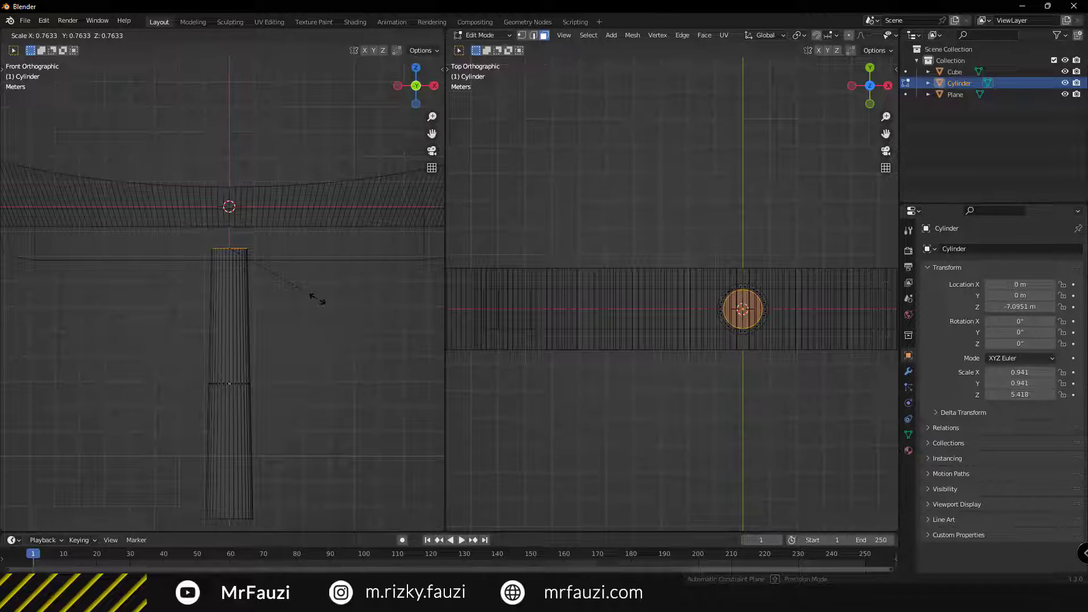
click(317, 299)
Switch to Solid shading and select the pillar's bottom cap from below
mouse_move(257, 338)
middle_down()
mouse_move(299, 255)
mouse_move(309, 318)
mouse_move(260, 335)
middle_up()
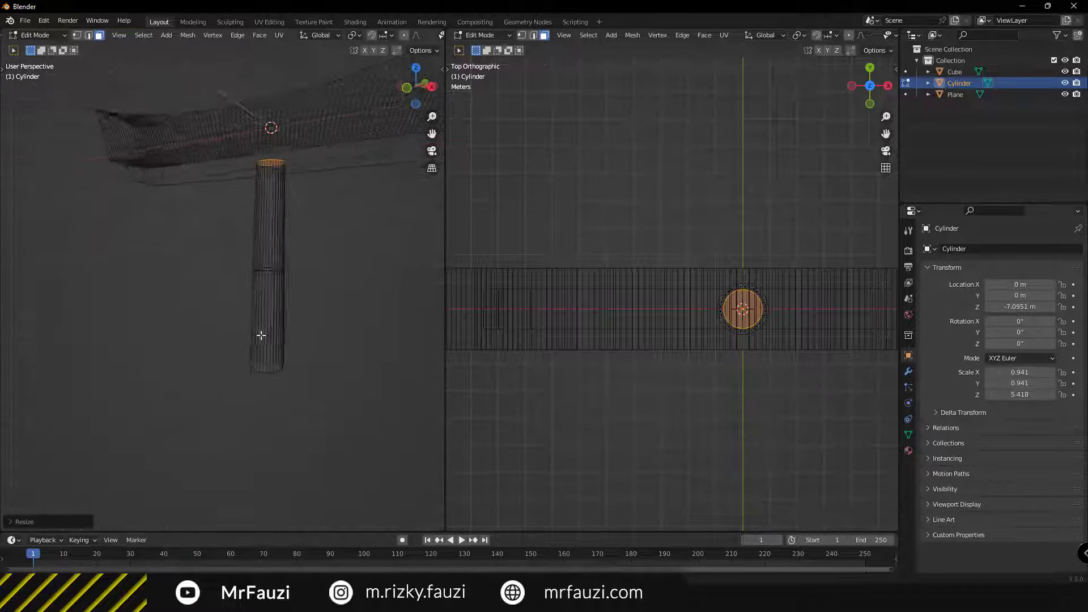
key(z)
click(292, 363)
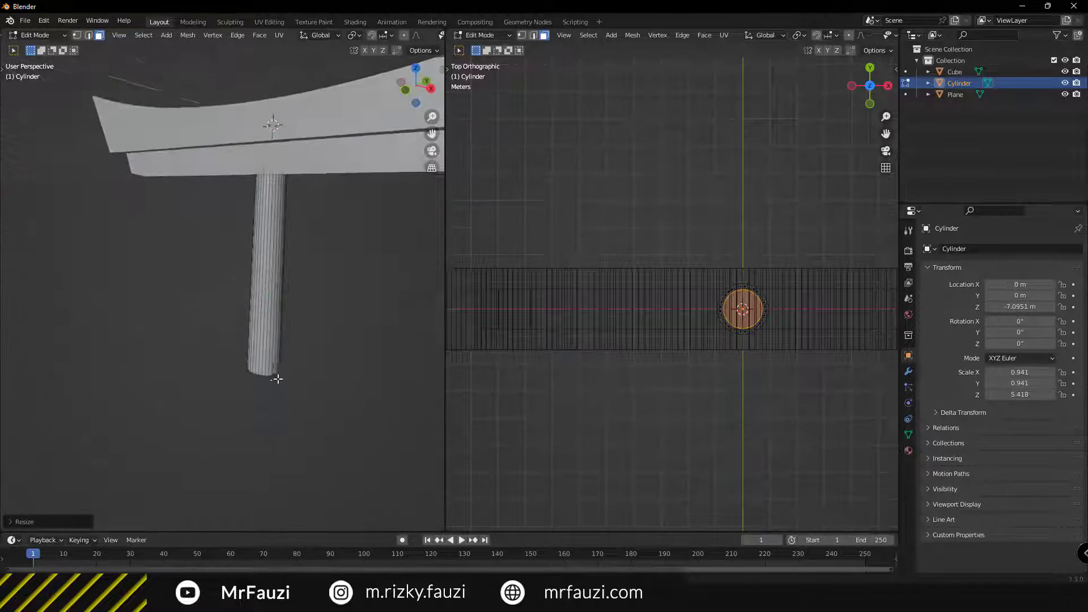
mouse_move(277, 379)
middle_down()
mouse_move(381, 369)
mouse_move(299, 365)
mouse_move(303, 340)
mouse_move(245, 270)
mouse_move(300, 369)
mouse_move(251, 276)
mouse_move(293, 227)
mouse_move(267, 274)
mouse_move(236, 288)
mouse_move(261, 268)
mouse_move(209, 236)
middle_up()
click(227, 254)
Delete the pillar's bottom cap faces, leaving an open end
key(x)
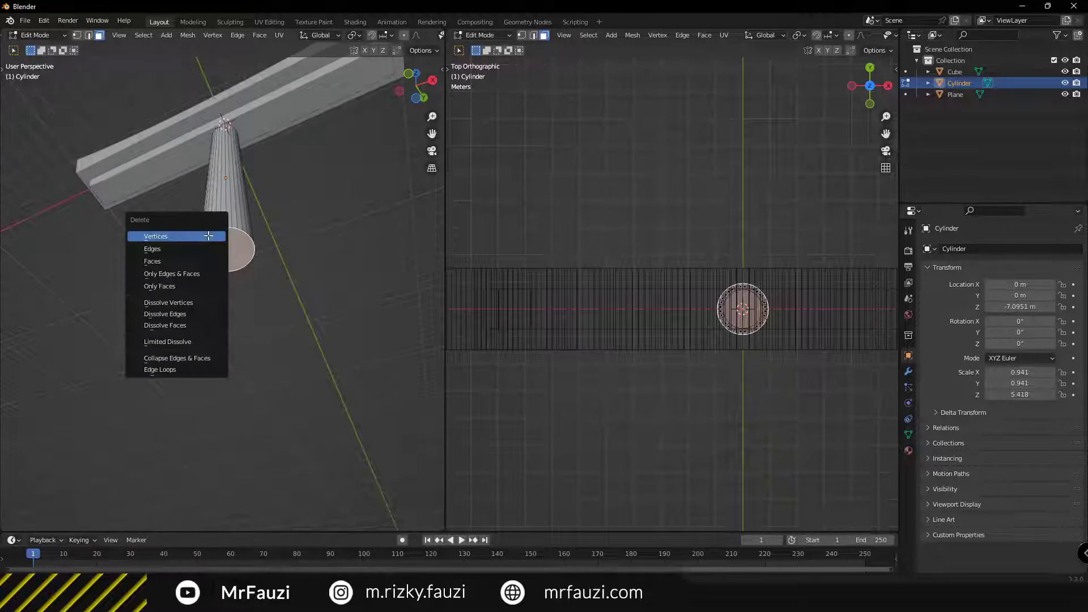
key(x)
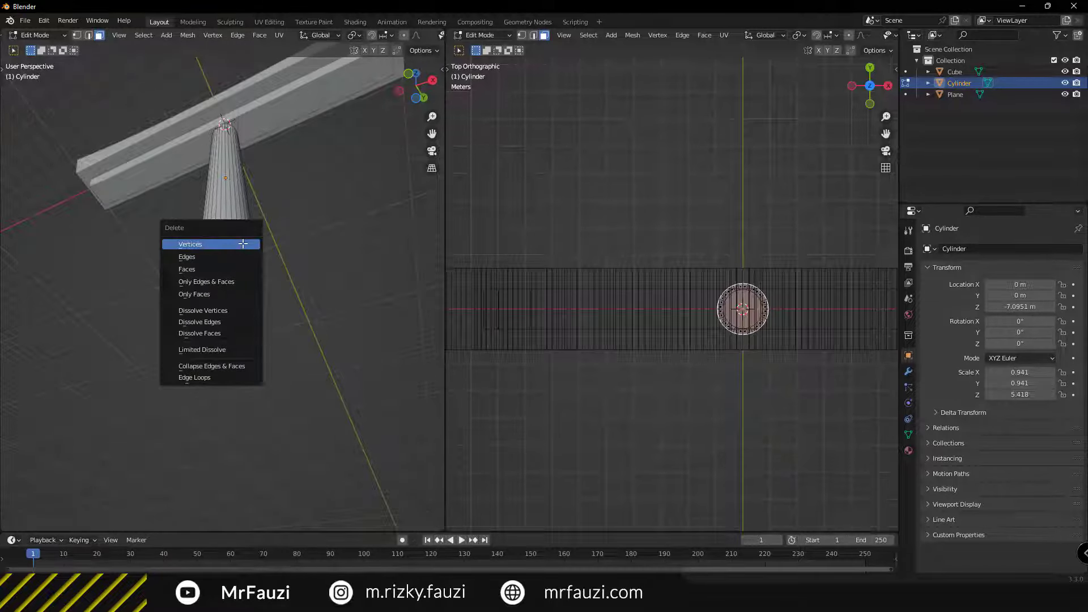
click(237, 265)
mouse_move(236, 266)
middle_down()
mouse_move(249, 287)
mouse_move(232, 281)
mouse_move(240, 335)
mouse_move(287, 331)
mouse_move(318, 364)
mouse_move(278, 366)
middle_up()
scroll(249, 287, up, 4)
In edge select, extrude the bottom edge loop and scale it outward into a flange
key(2)
alt+click(230, 274)
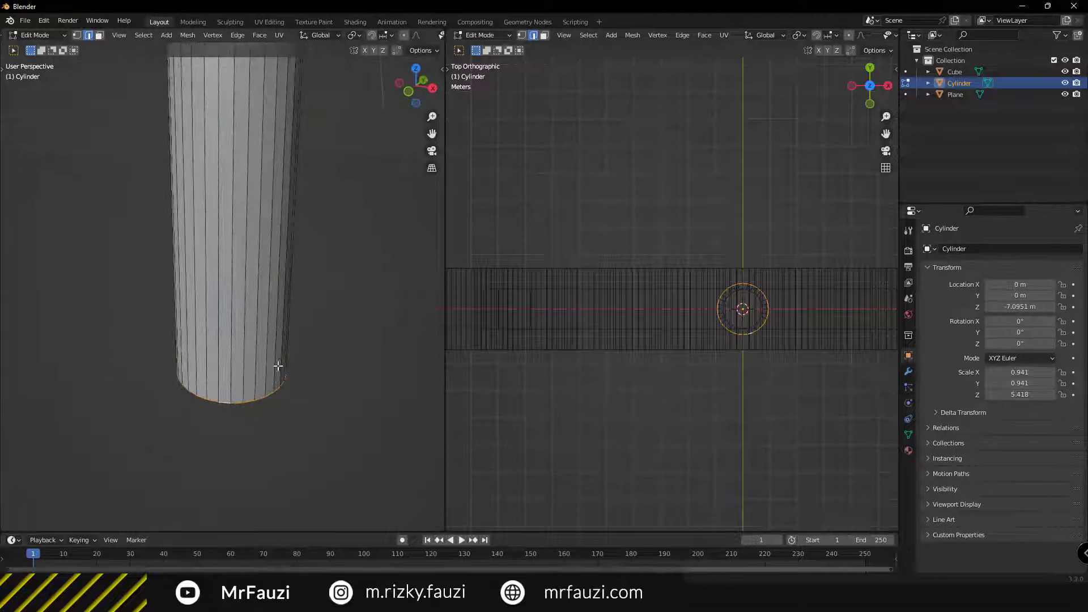
key(e)
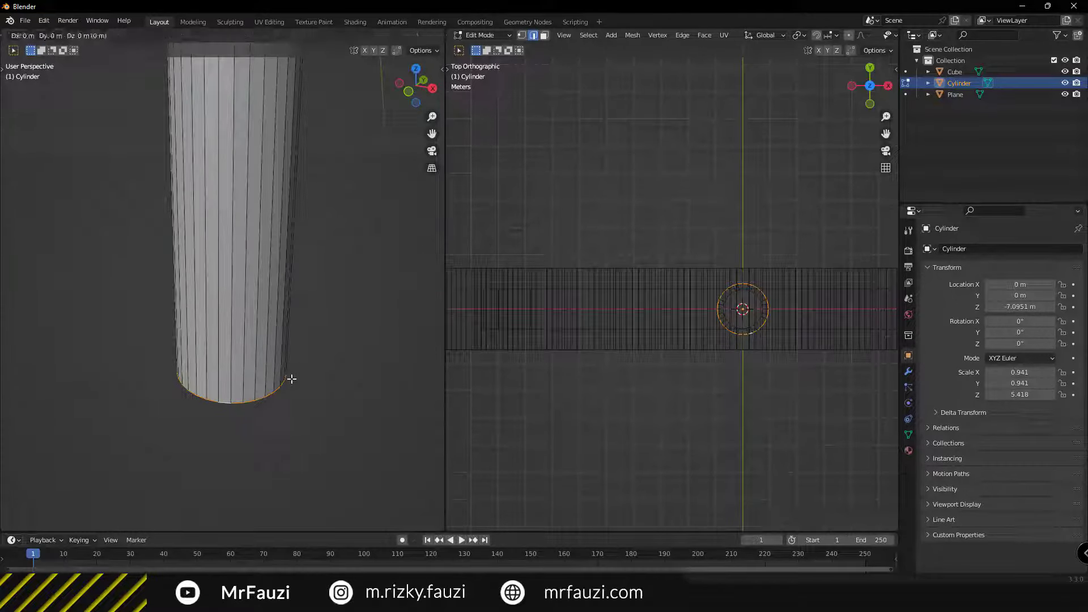
key(s)
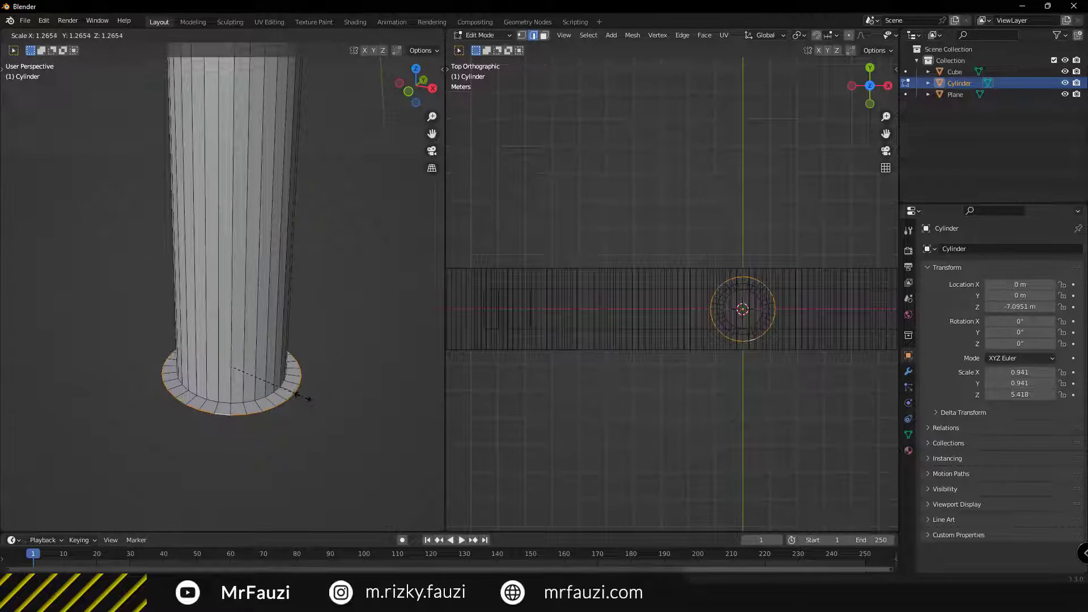
Confirm the widened flange and extrude its rim downward
click(310, 401)
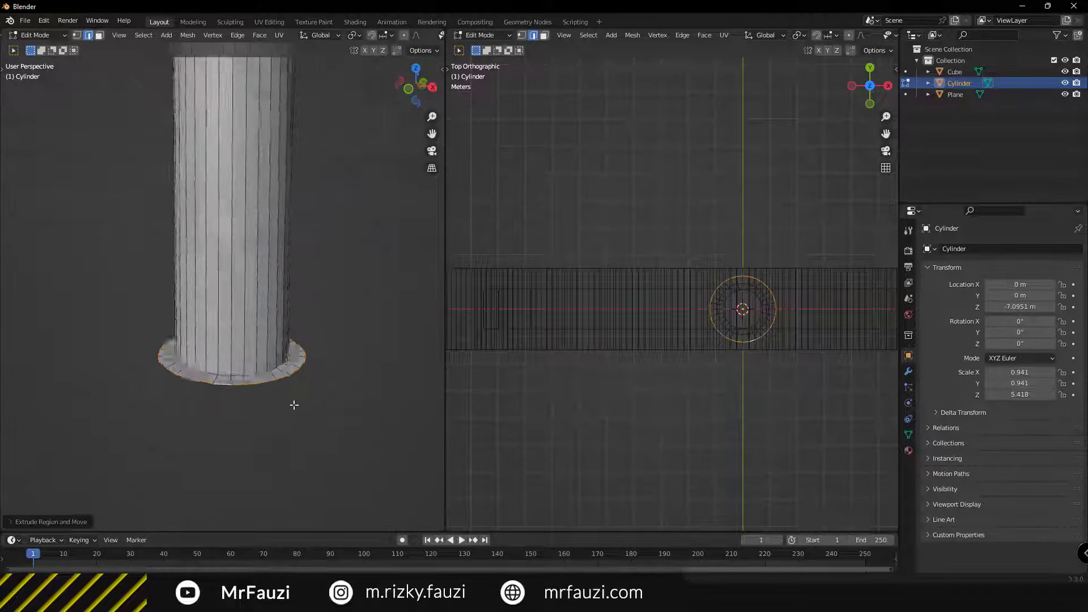
mouse_move(292, 401)
middle_down()
mouse_move(306, 374)
mouse_move(328, 409)
mouse_move(303, 376)
middle_up()
scroll(296, 323, up, 2)
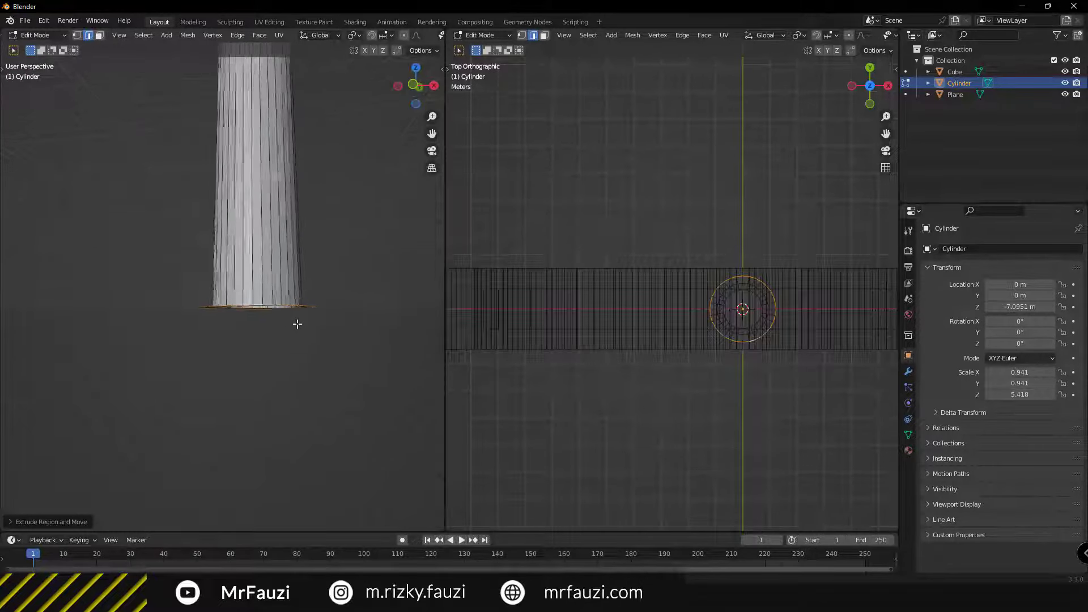
scroll(335, 322, up, 2)
key(e)
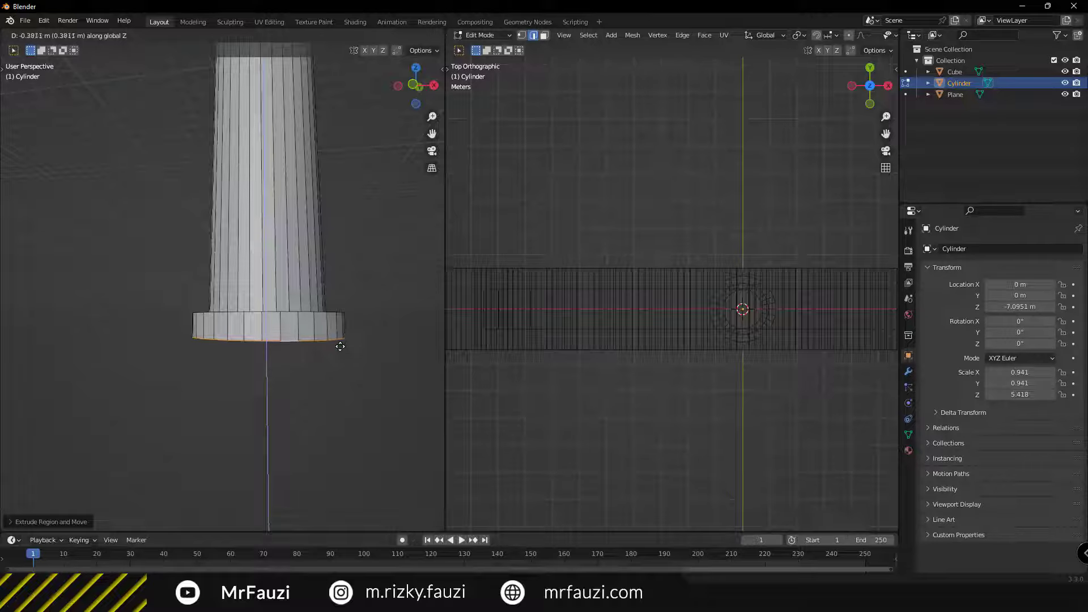
click(344, 476)
In front view, extrude the base's bottom ring straight down to set the base height
scroll(317, 442, down, 3)
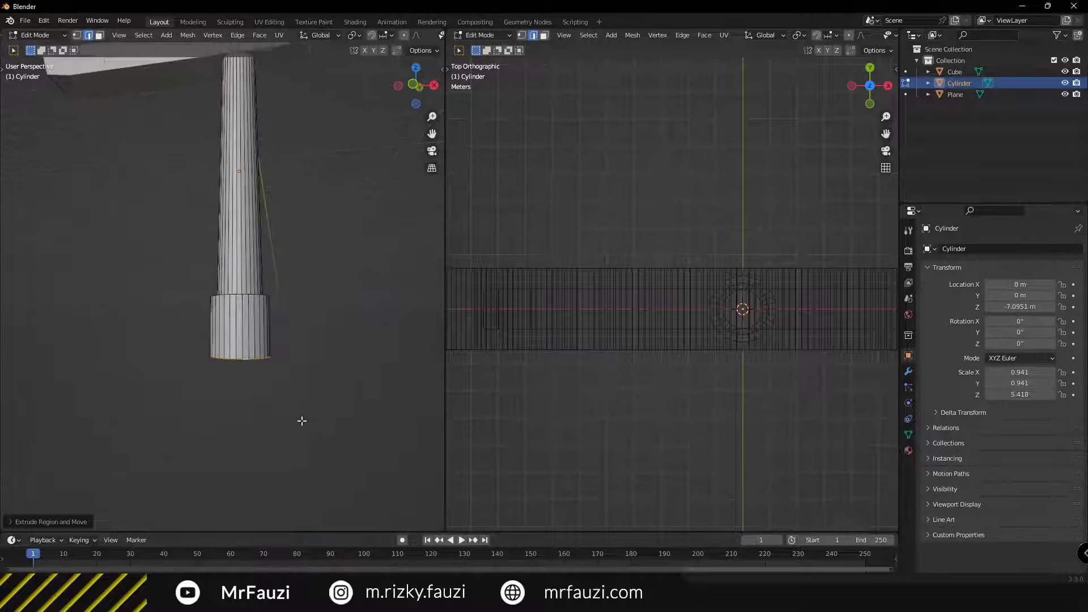
mouse_move(301, 420)
middle_down()
mouse_move(369, 333)
mouse_move(306, 433)
middle_up()
scroll(639, 425, down, 2)
scroll(639, 425, down, 1)
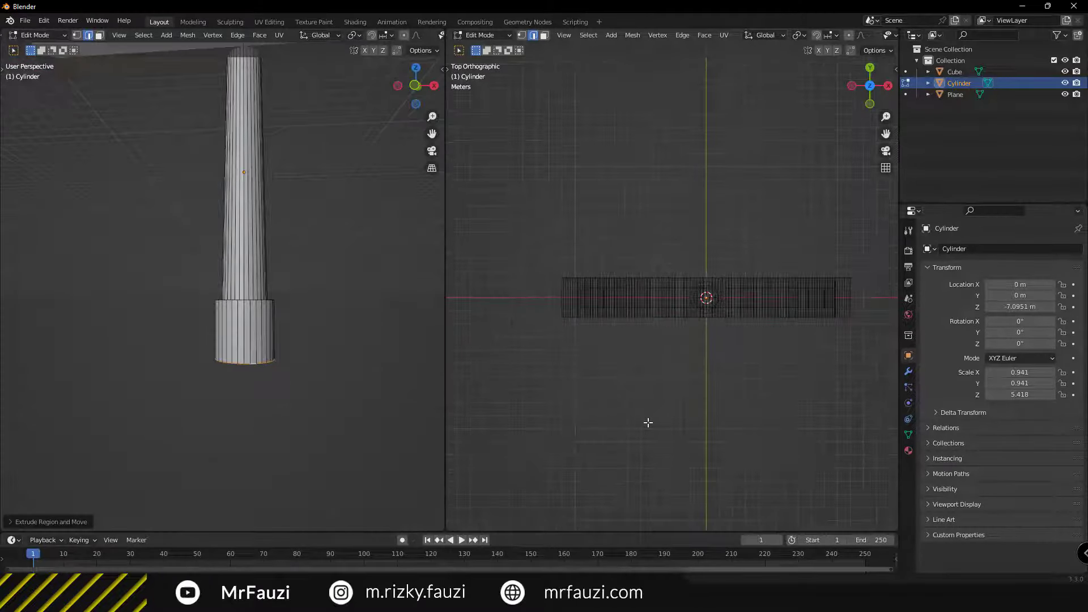
key(KP_1)
mouse_move(662, 415)
shift+middle_down()
mouse_move(748, 422)
mouse_move(734, 397)
shift+middle_up()
scroll(734, 406, up, 1)
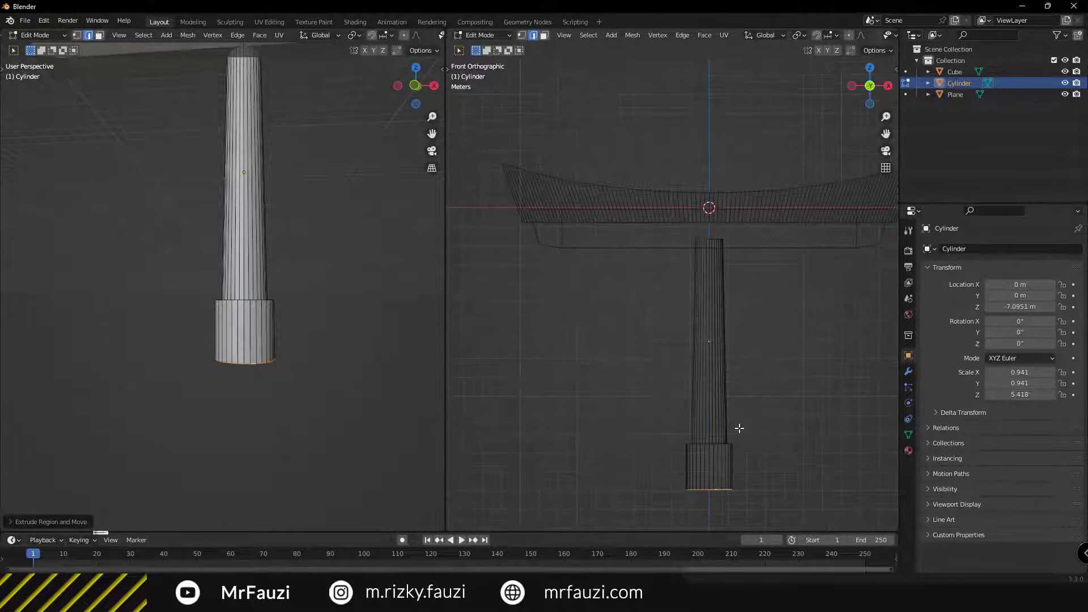
scroll(725, 369, up, 3)
key(e)
key(z)
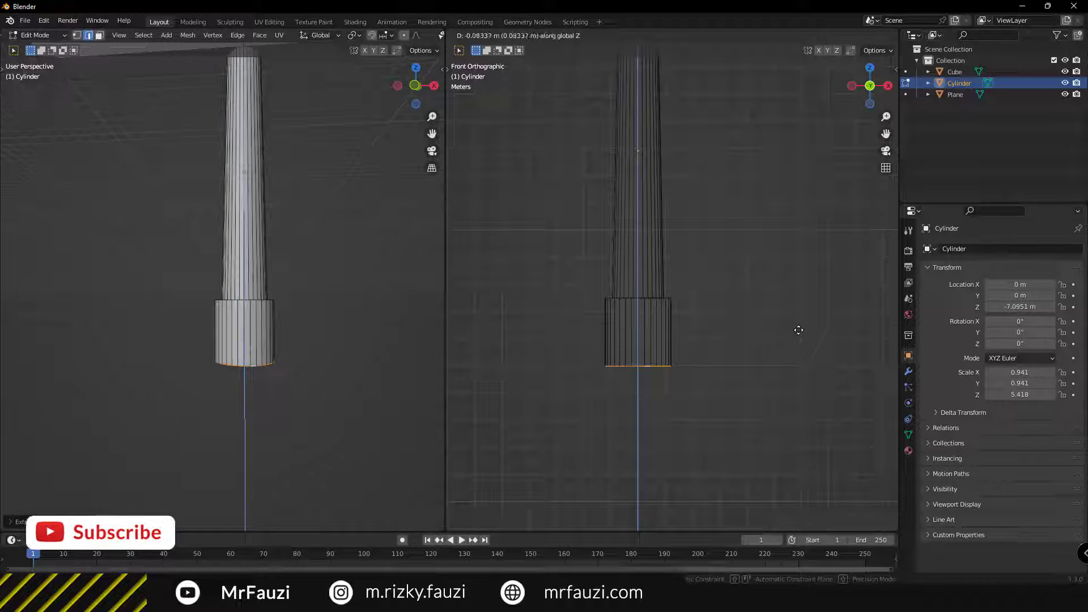
click(799, 325)
Look up into the open base and start scaling its bottom ring smaller
scroll(693, 371, up, 3)
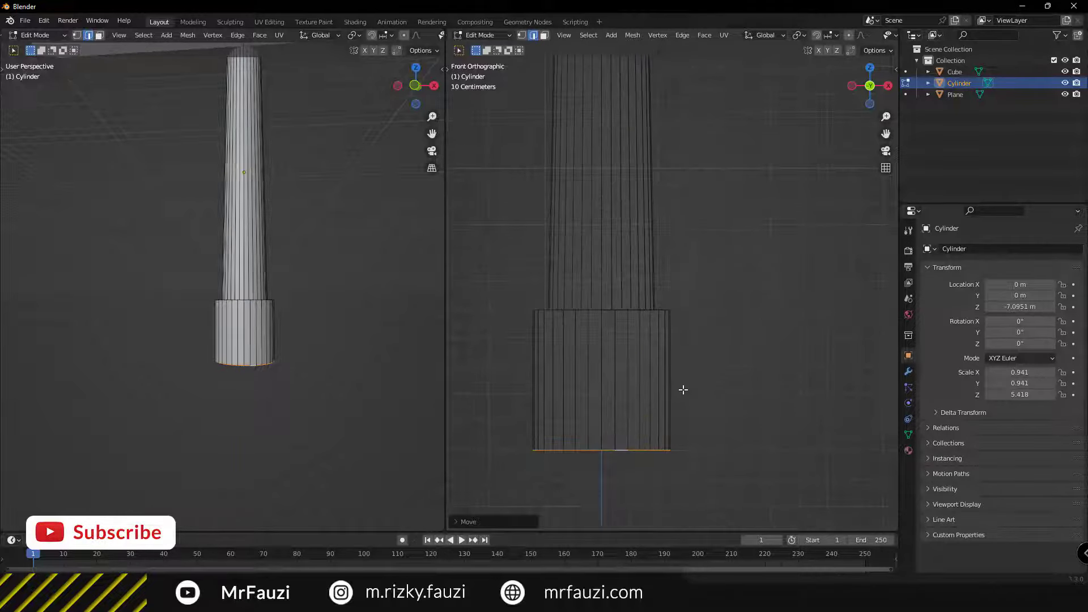
scroll(683, 389, up, 1)
mouse_move(243, 346)
middle_down()
mouse_move(279, 338)
mouse_move(255, 277)
mouse_move(288, 319)
middle_up()
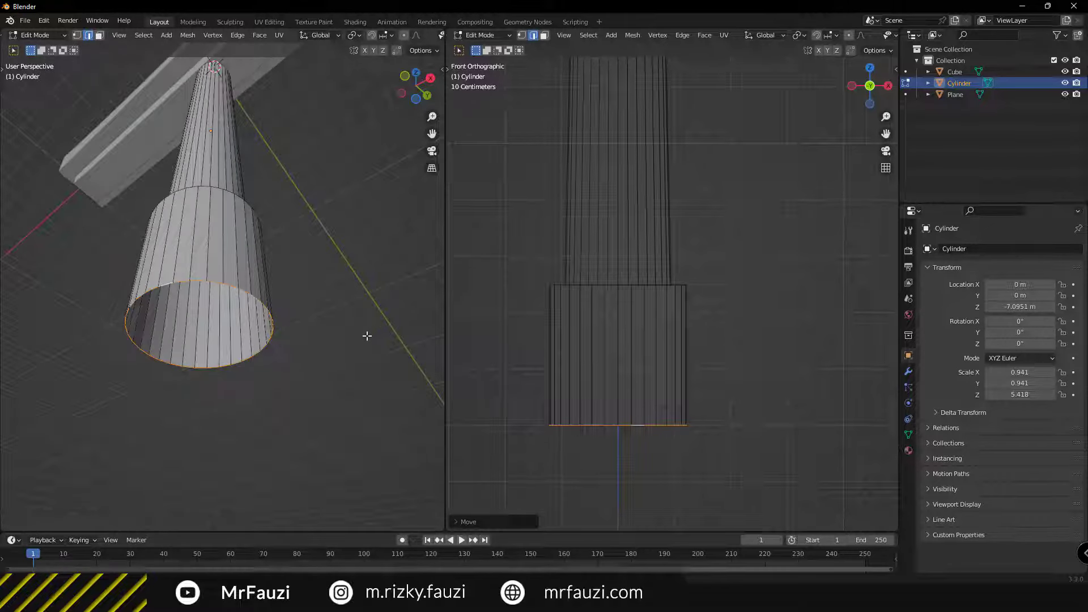
key(s)
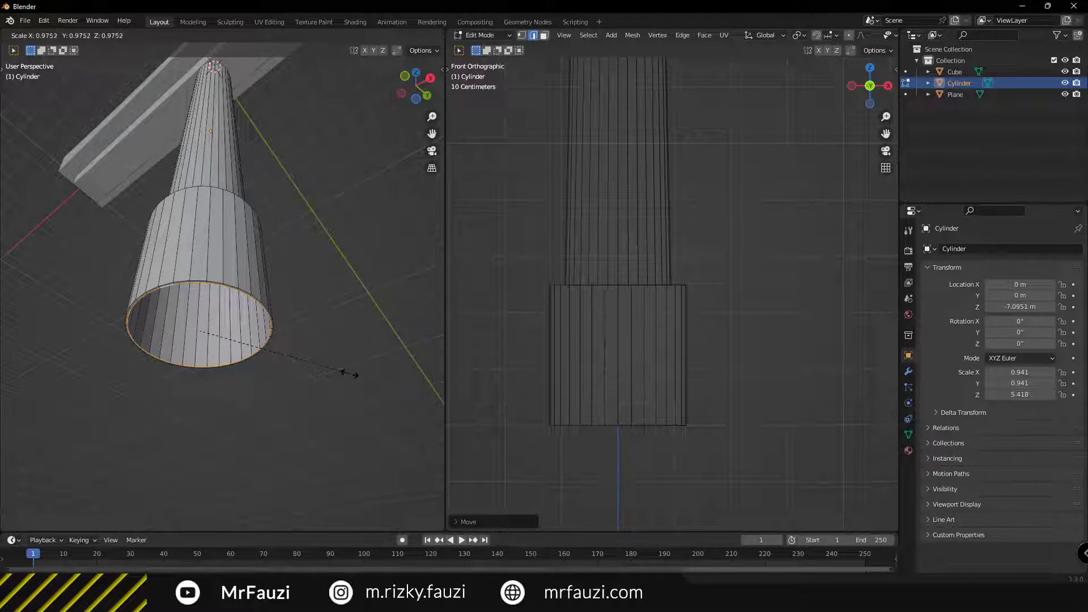
Narrow the base's bottom rim slightly
click(348, 374)
scroll(204, 284, up, 2)
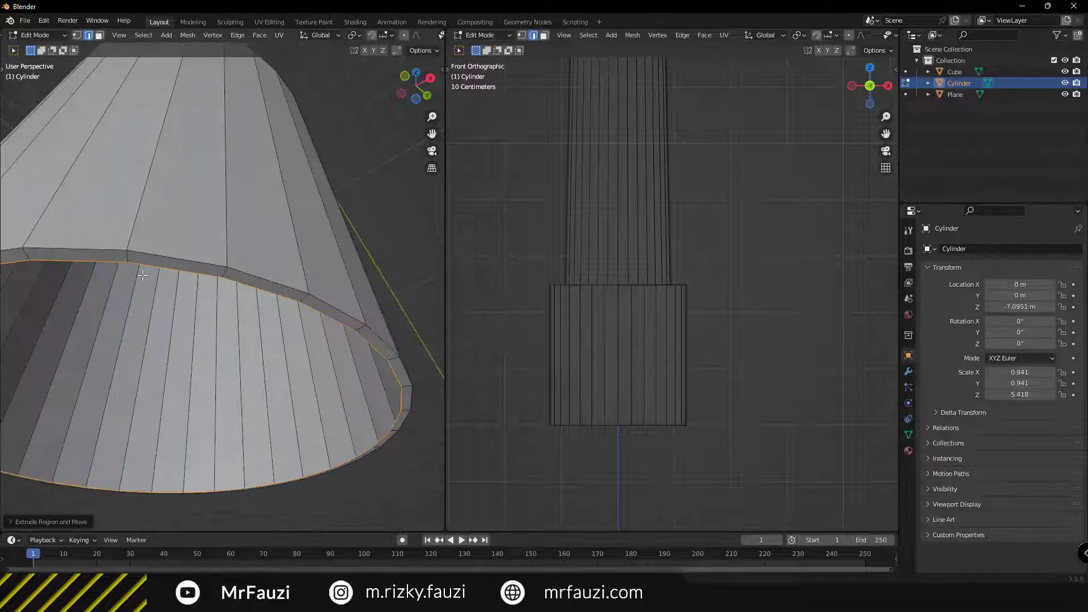
scroll(204, 283, up, 3)
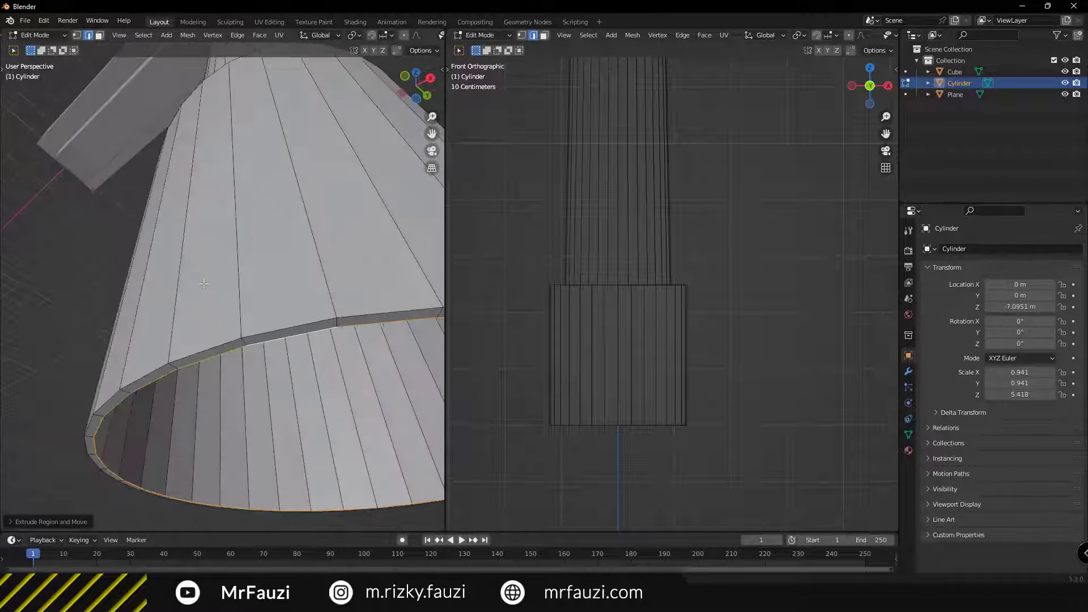
click(262, 363)
scroll(286, 383, down, 5)
scroll(286, 383, up, 1)
scroll(286, 383, up, 4)
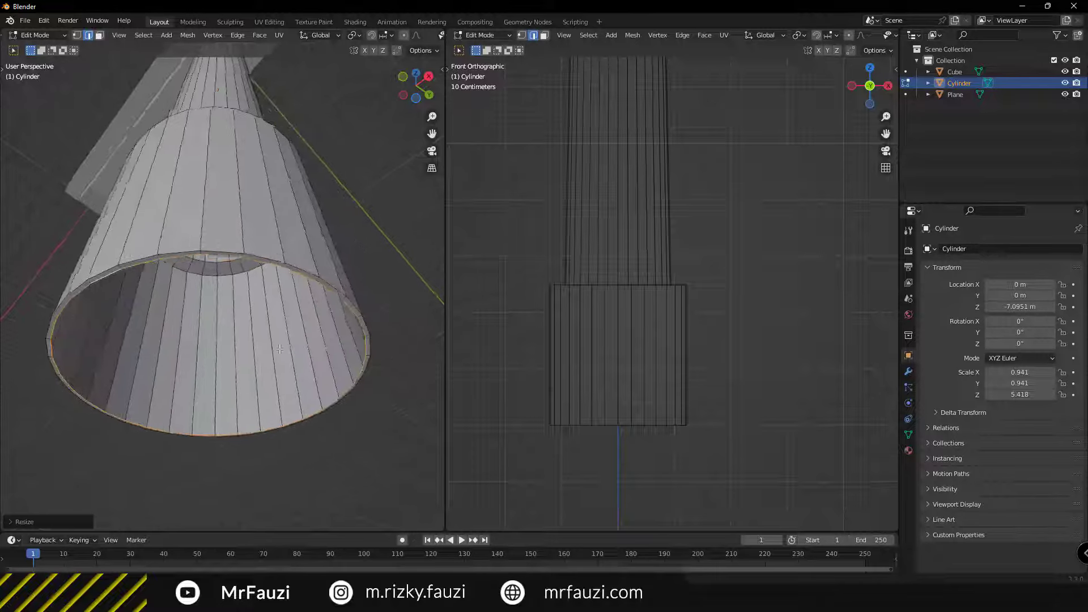
Extrude three concentric rings inward across the bottom, at scales including 0.5171 and 0.4135
key(e)
key(s)
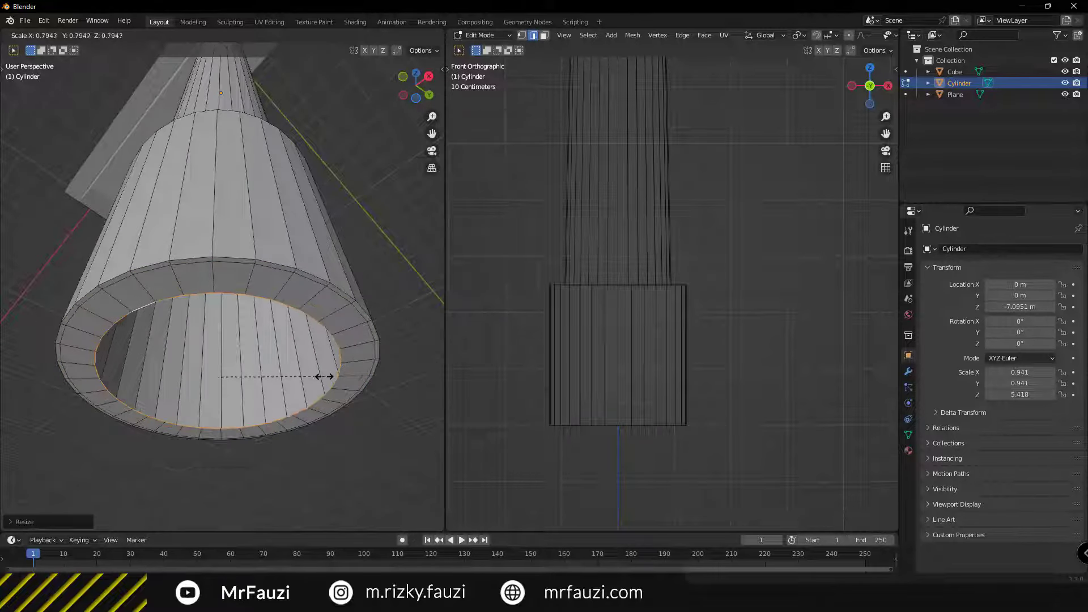
click(311, 383)
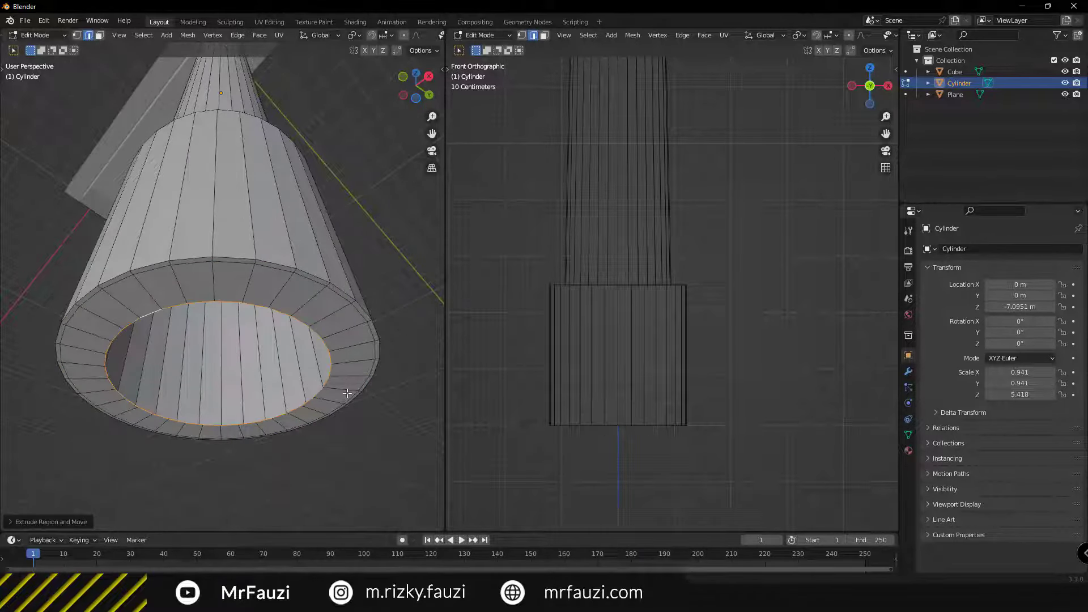
key(e)
key(s)
click(283, 390)
key(e)
key(s)
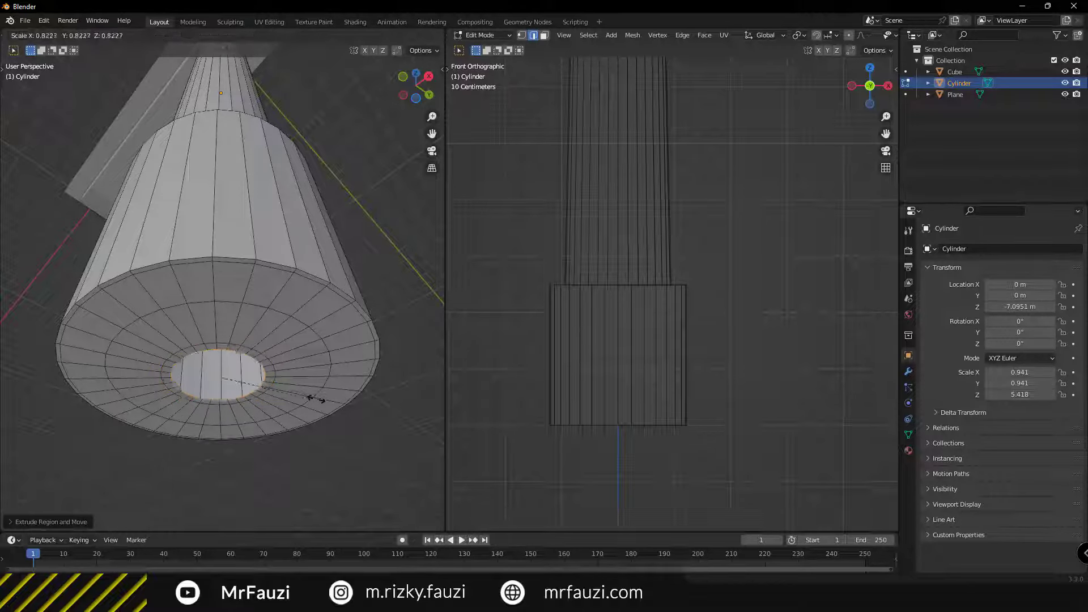
click(262, 401)
Switch to face select and select the central hole's rim from below
middle_drag(262, 401, 232, 299)
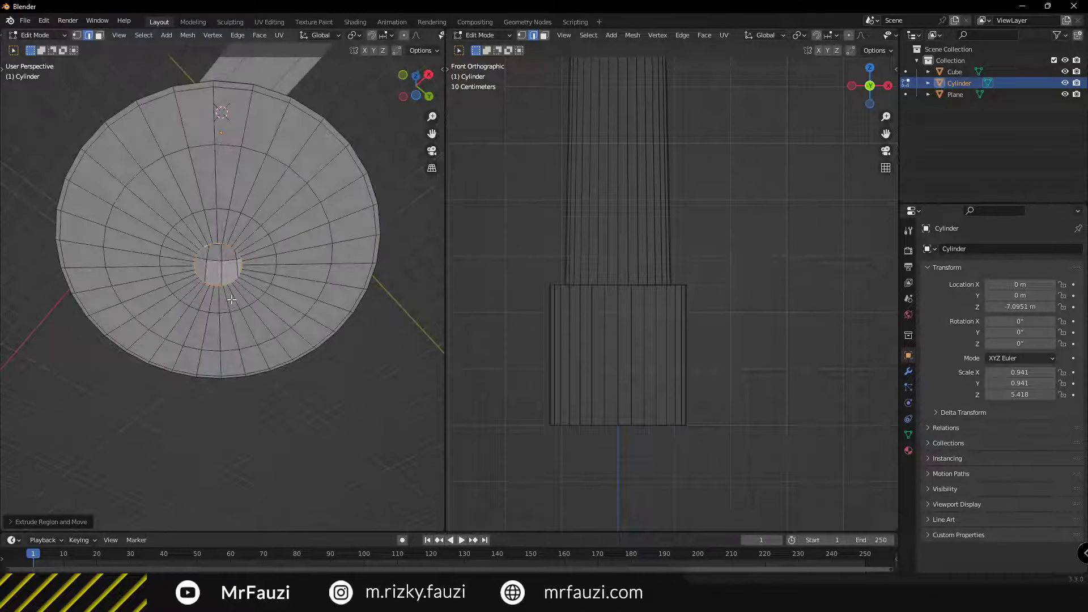
scroll(232, 299, up, 3)
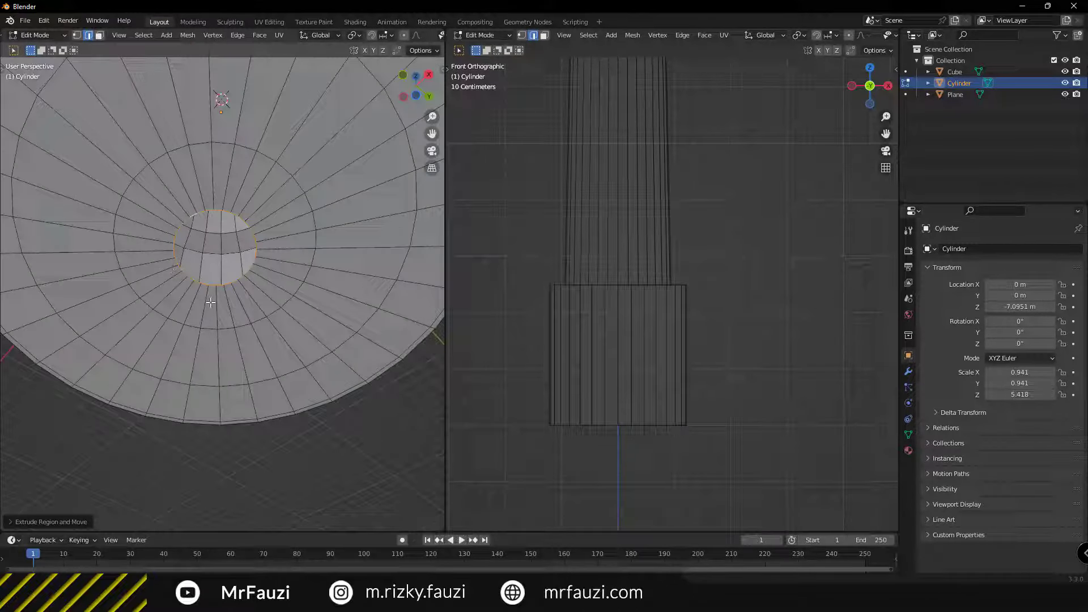
key(3)
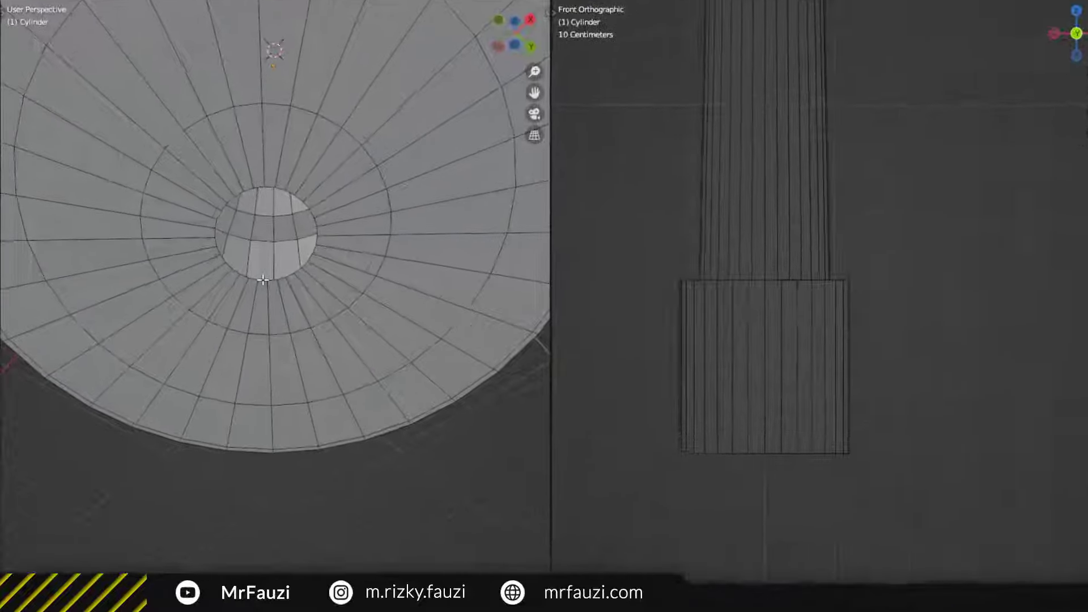
click(214, 281)
middle_drag(215, 283, 219, 295)
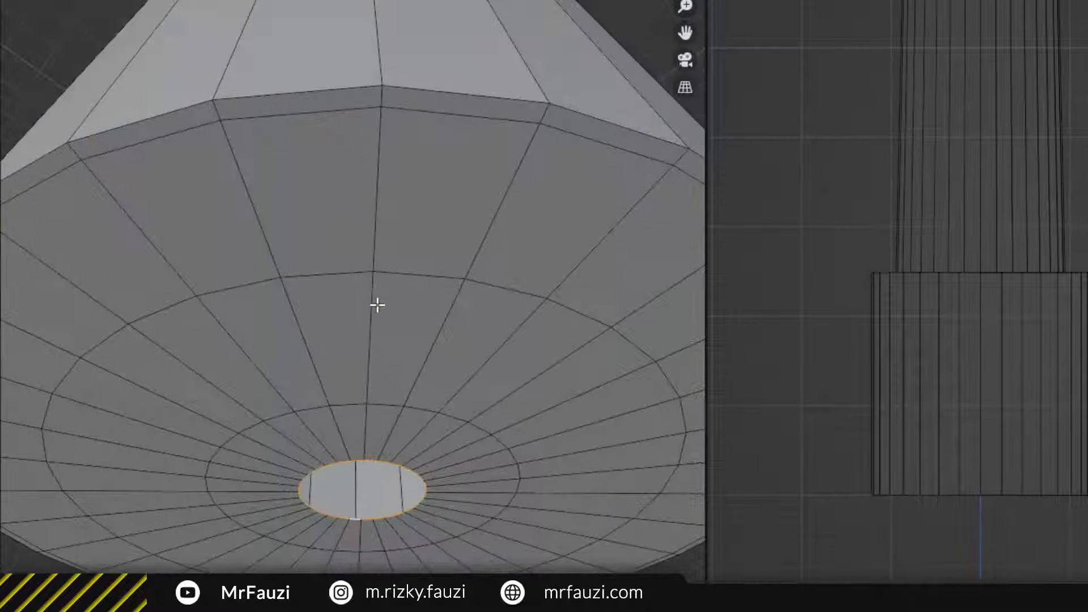
Fill the central hole with a new face from its edges
right_click(398, 337)
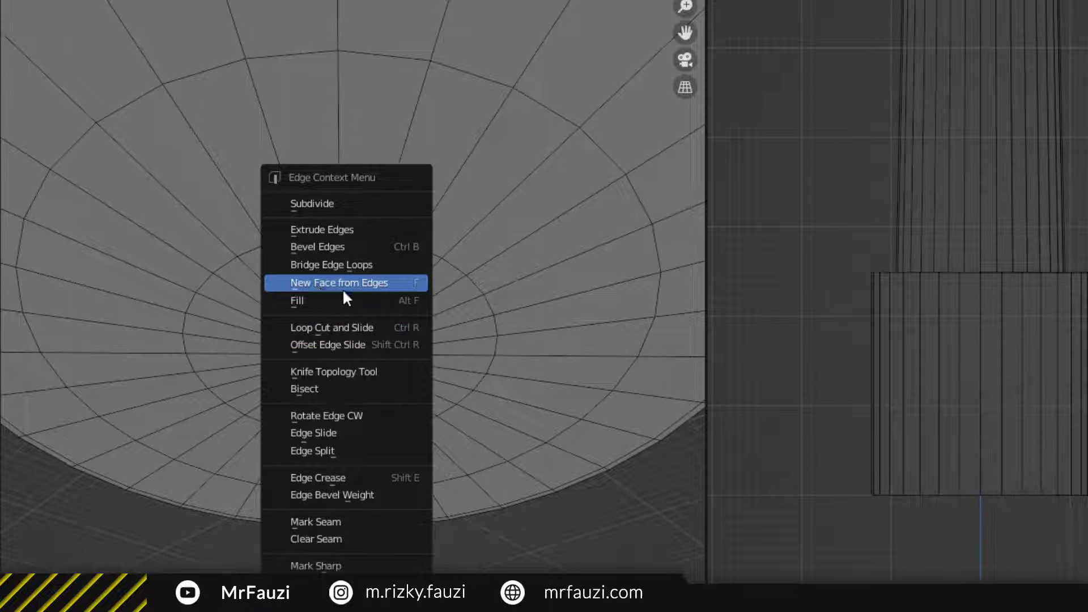
click(373, 282)
scroll(359, 364, down, 5)
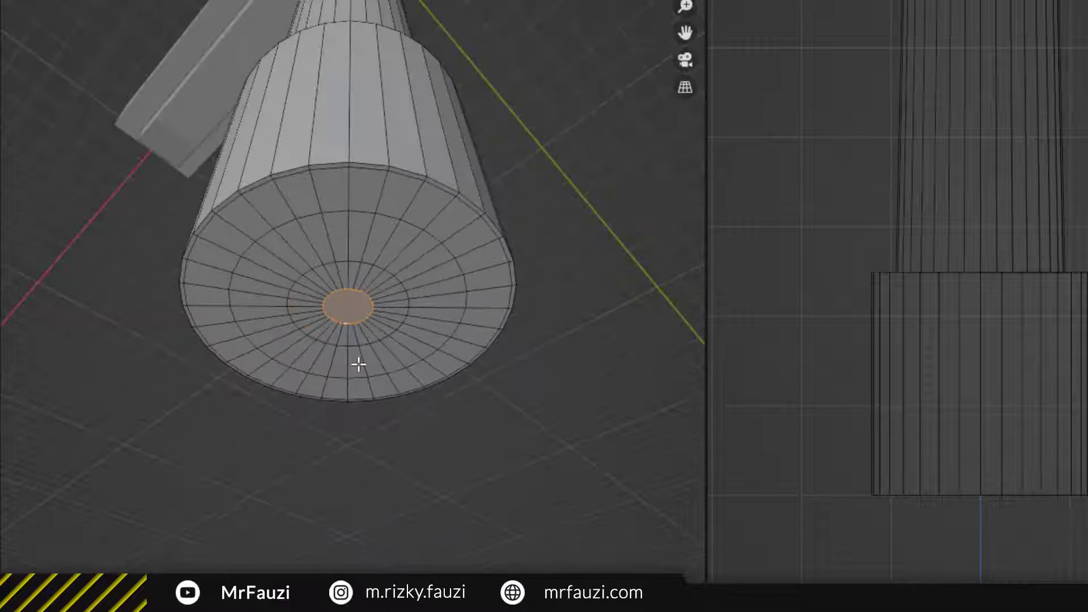
scroll(385, 364, up, 5)
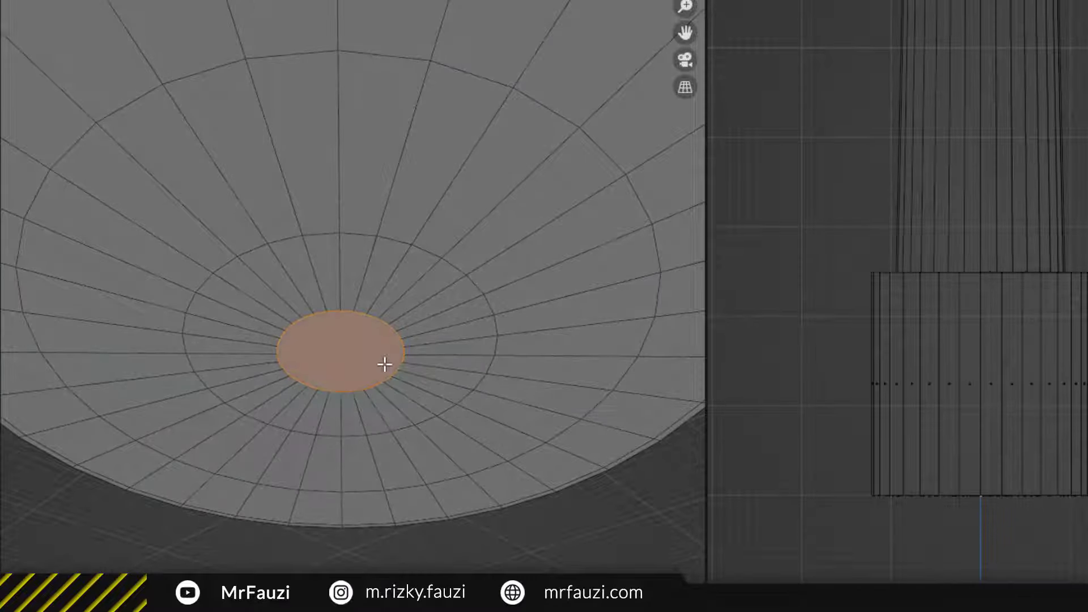
Poke the new centre face so the bottom converges to a single point
click(349, 353)
scroll(351, 344, down, 3)
scroll(362, 350, down, 3)
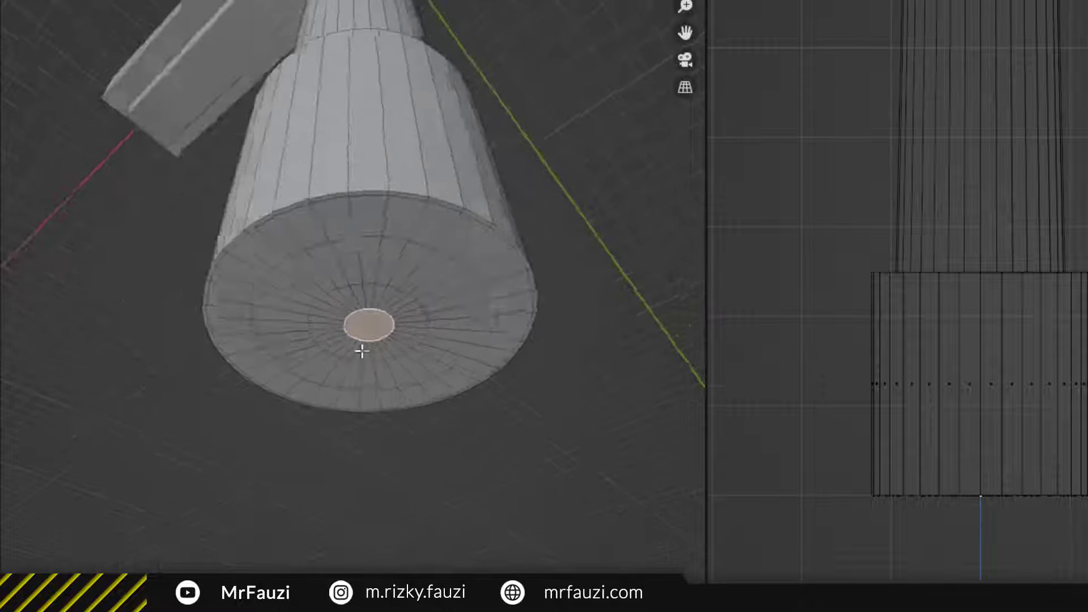
scroll(364, 353, up, 3)
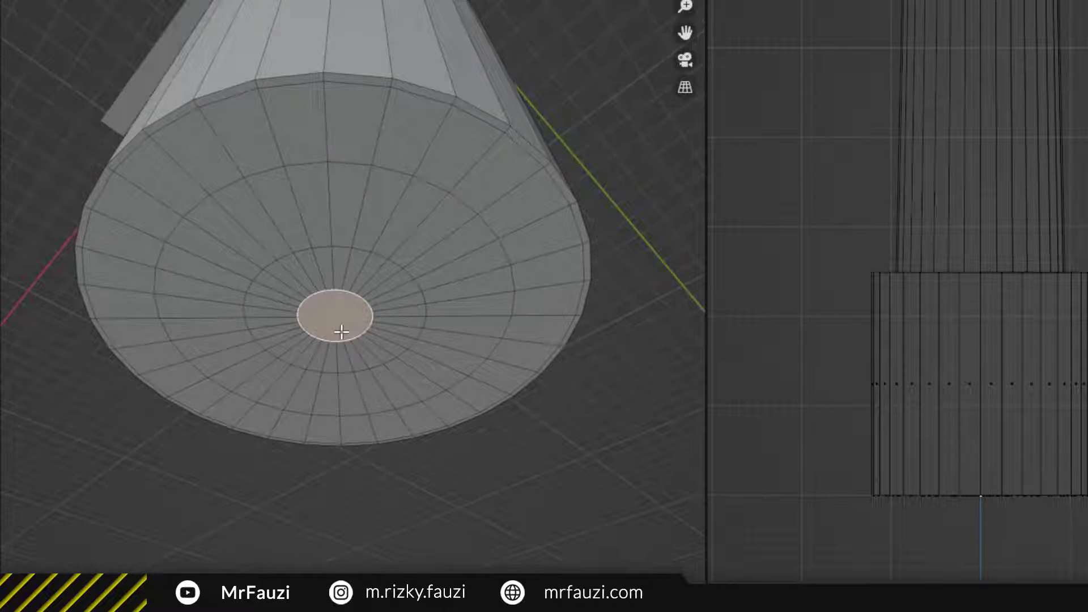
right_click(341, 332)
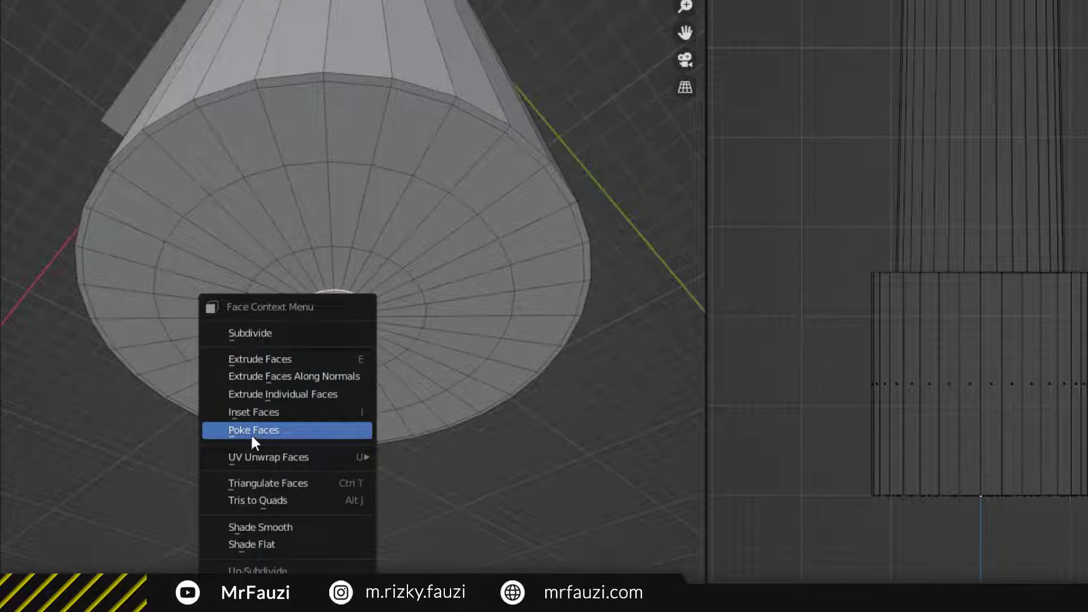
click(294, 431)
Check the closed base in Object Mode, then return to Edit Mode and deselect all
key(Tab)
scroll(361, 364, down, 3)
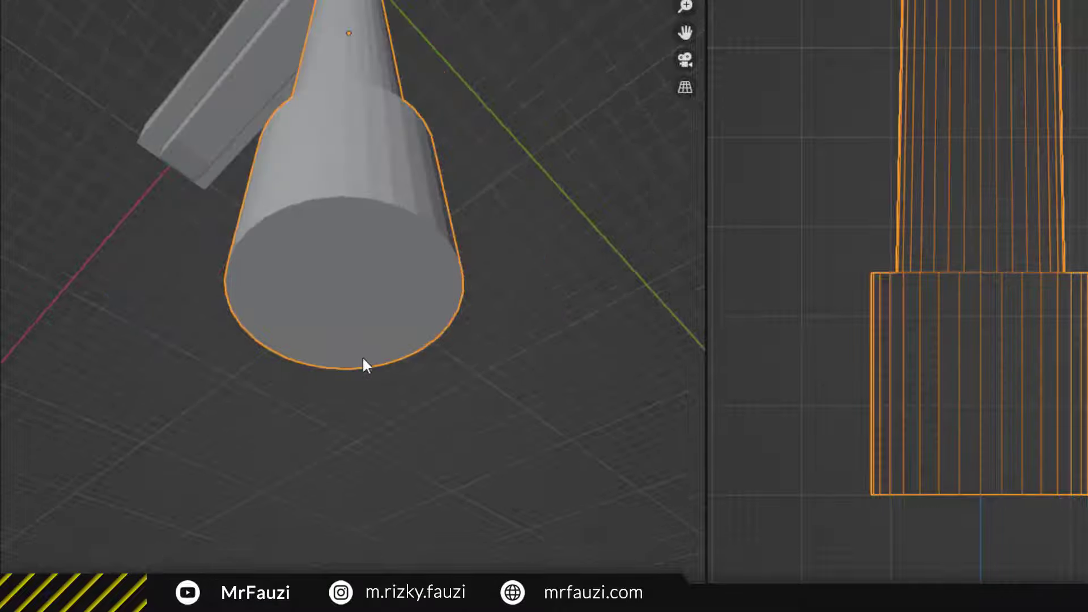
scroll(365, 352, up, 3)
key(Tab)
mouse_move(364, 353)
middle_down()
mouse_move(368, 292)
mouse_move(391, 296)
mouse_move(386, 324)
mouse_move(376, 260)
middle_up()
key(alt+a)
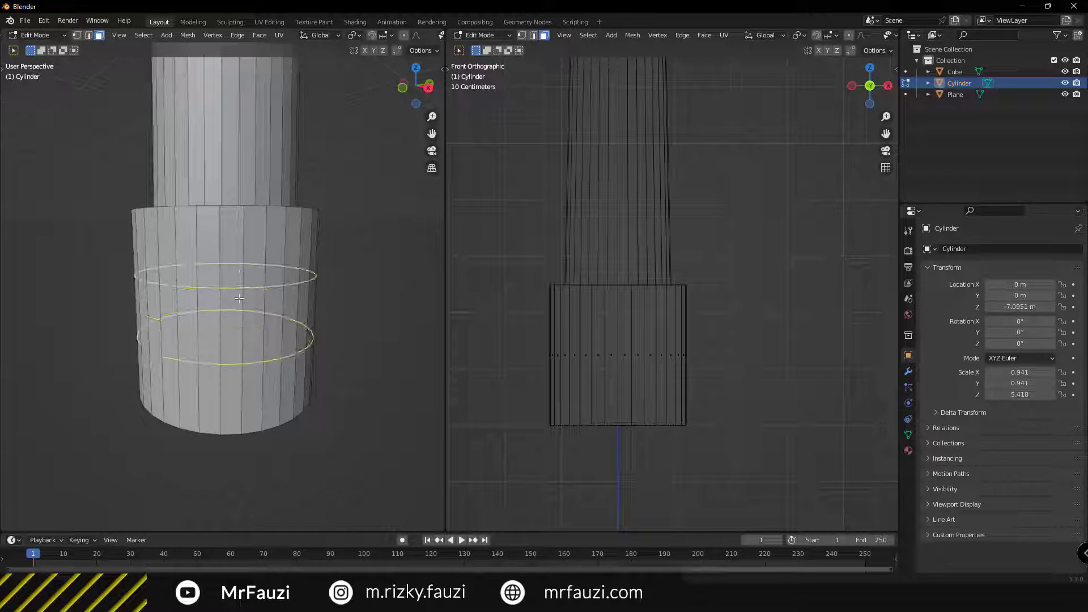
Add two loop cuts to the pillar base and spread them toward its top and bottom
click(275, 309)
key(s)
key(z)
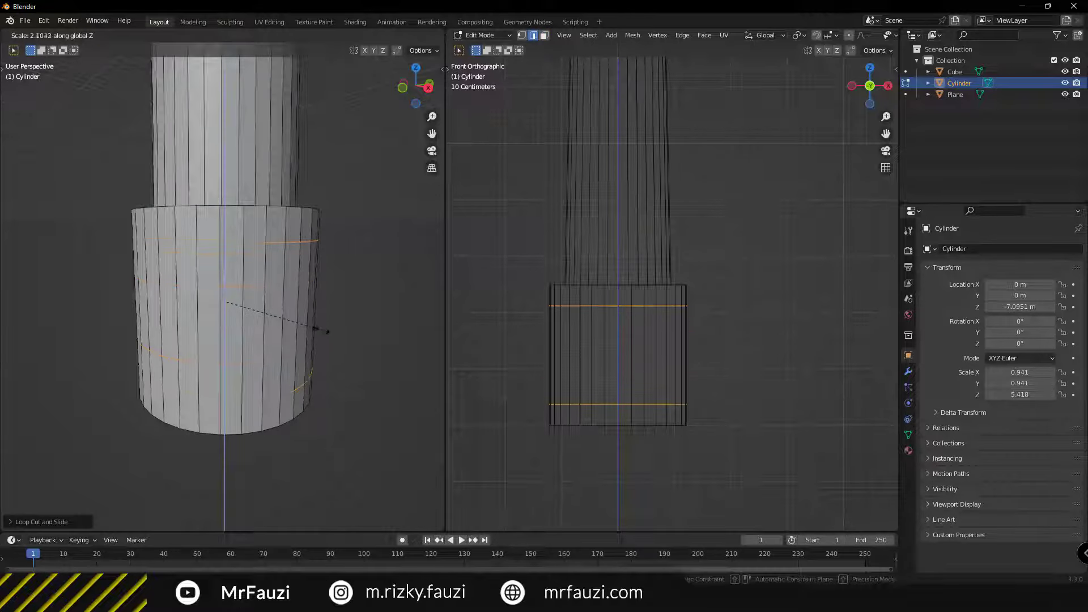
click(357, 357)
scroll(318, 340, down, 5)
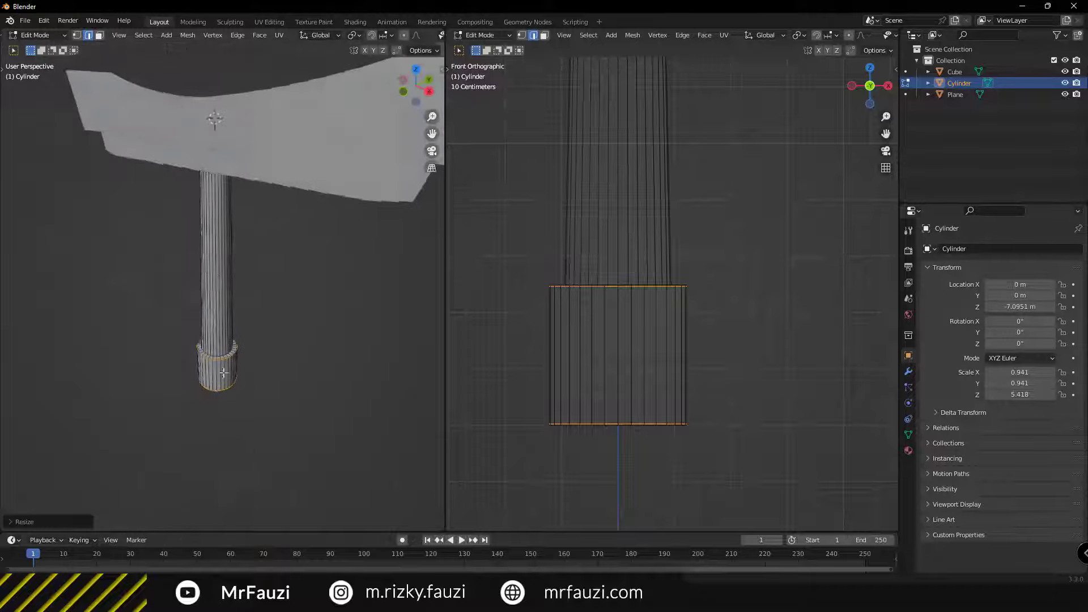
Try an extra loop cut near the base of the column, then undo it
mouse_move(317, 340)
middle_down()
mouse_move(299, 369)
mouse_move(285, 298)
mouse_move(249, 356)
mouse_move(236, 308)
middle_up()
scroll(250, 356, up, 3)
scroll(205, 217, up, 2)
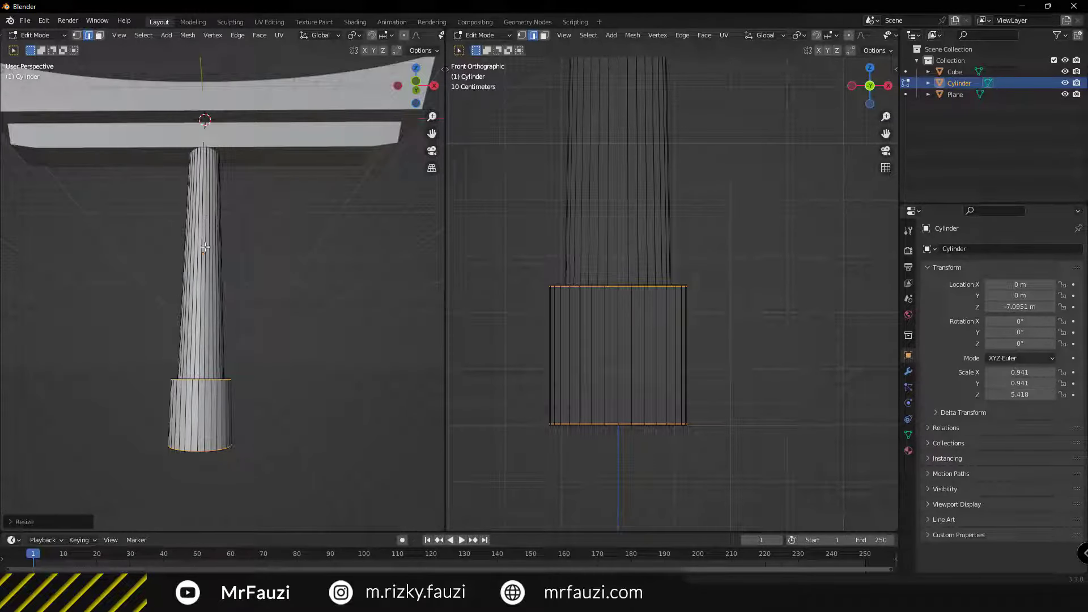
key(ctrl+r)
click(228, 233)
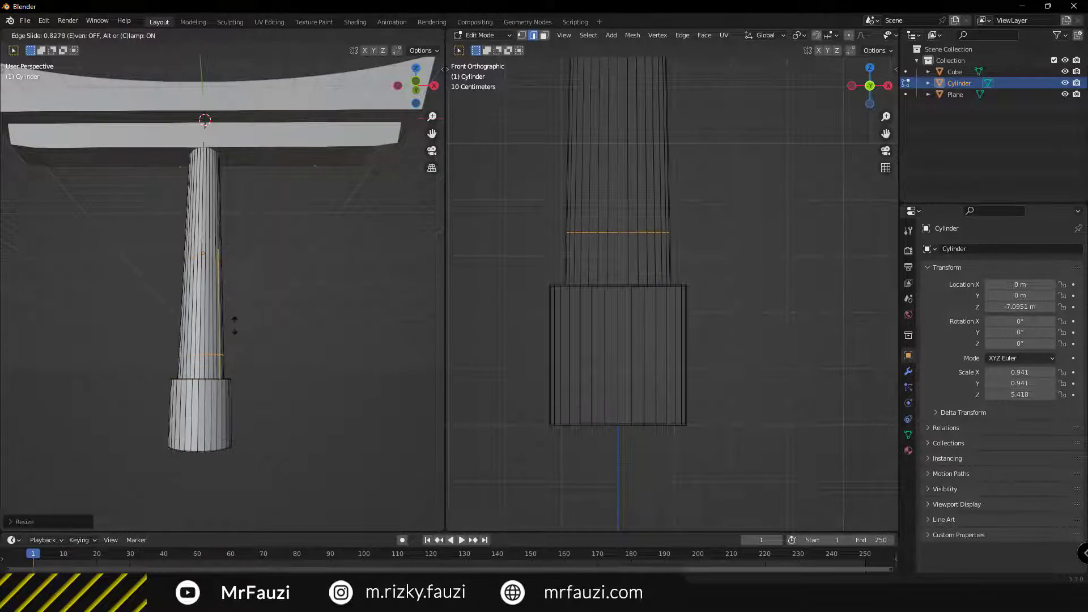
click(240, 375)
scroll(544, 284, up, 2)
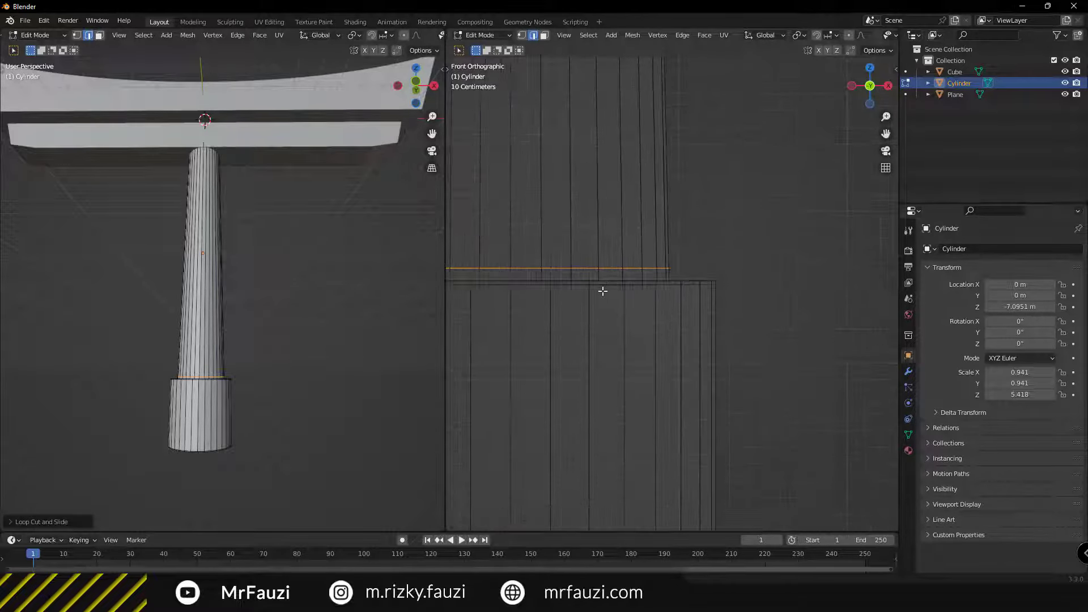
scroll(607, 287, up, 2)
scroll(699, 338, up, 1)
key(ctrl+z)
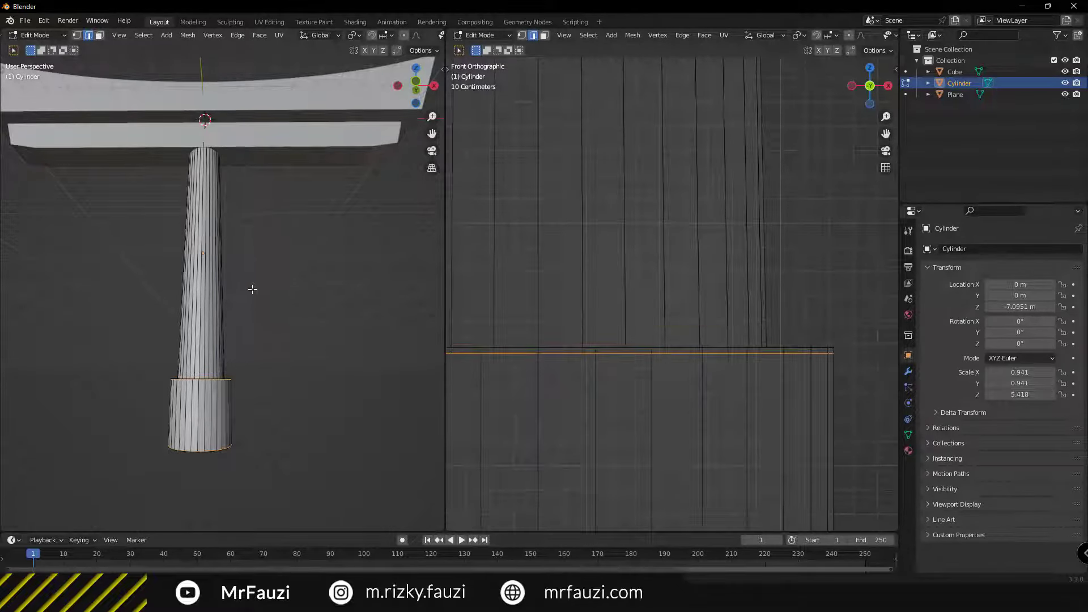
scroll(225, 276, down, 3)
Return to Object Mode and orbit to view the whole gate
key(Tab)
scroll(556, 405, down, 3)
middle_drag(556, 406, 695, 456)
middle_drag(350, 404, 261, 326)
scroll(244, 343, up, 4)
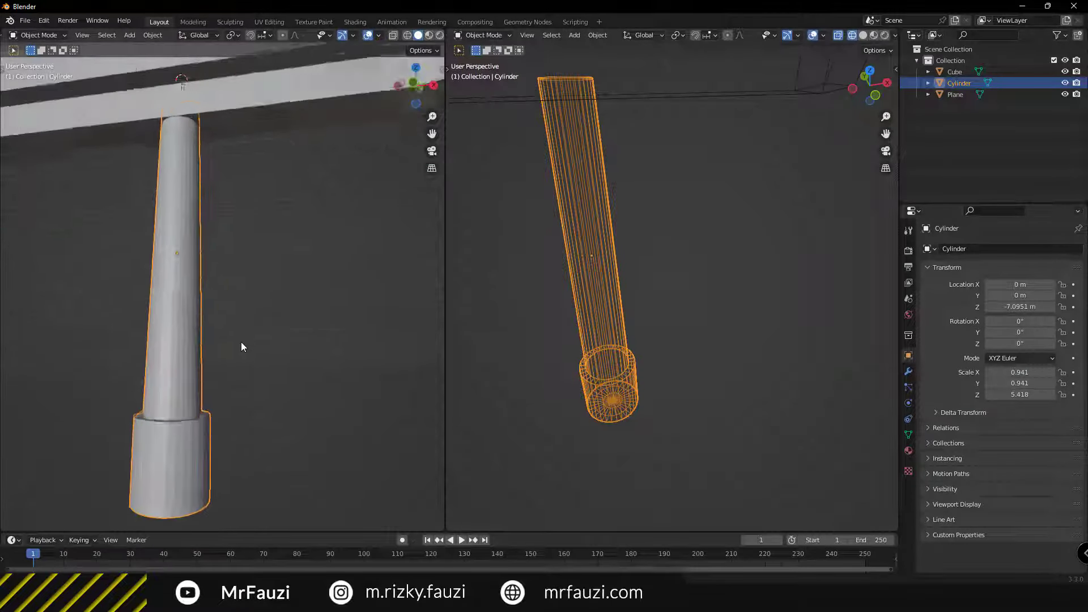
scroll(244, 357, down, 3)
mouse_move(249, 376)
middle_down()
mouse_move(278, 366)
mouse_move(311, 401)
mouse_move(350, 349)
mouse_move(402, 351)
mouse_move(366, 343)
mouse_move(316, 369)
mouse_move(223, 378)
mouse_move(267, 425)
mouse_move(264, 275)
middle_up()
scroll(278, 366, down, 3)
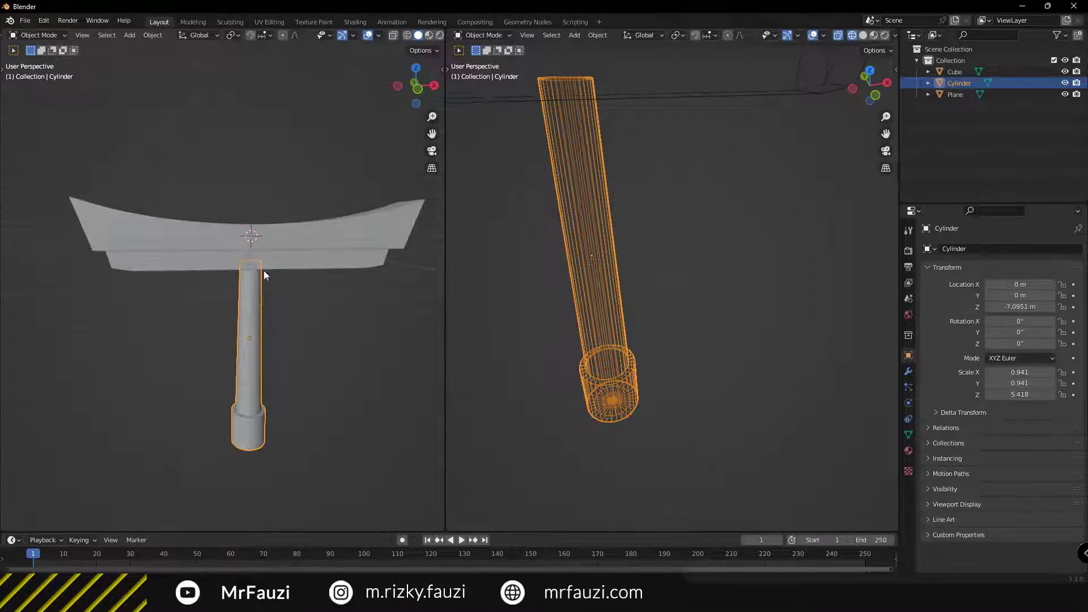
Add a new cube and lower it along Z onto the pillar
key(shift+a)
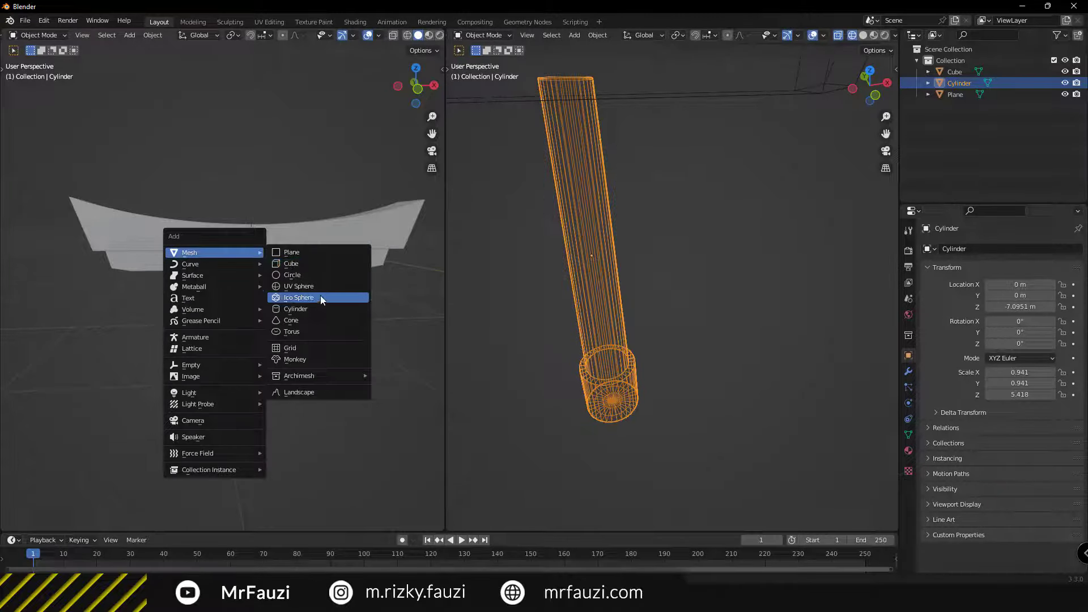
click(315, 264)
mouse_move(325, 357)
middle_down()
mouse_move(216, 380)
mouse_move(208, 302)
mouse_move(218, 268)
middle_up()
key(g)
key(z)
click(216, 319)
Flatten the cube into a thin block, scaling Y to 0.160 and Z to 0.666
mouse_move(216, 319)
middle_down()
mouse_move(293, 321)
mouse_move(223, 343)
middle_up()
key(s)
key(y)
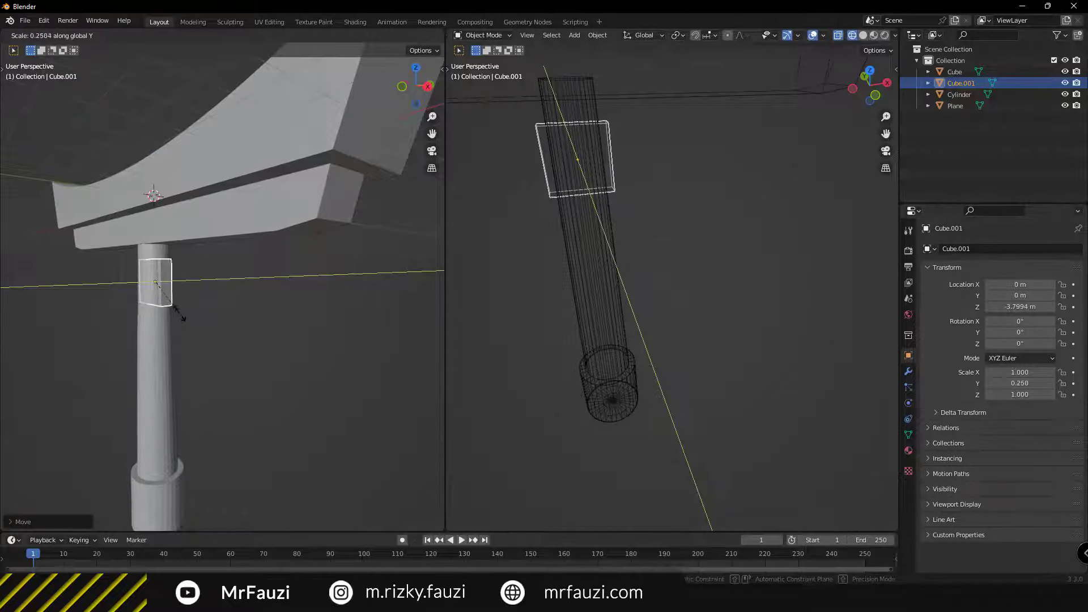
click(165, 299)
mouse_move(166, 299)
middle_down()
mouse_move(226, 332)
mouse_move(361, 334)
mouse_move(339, 325)
mouse_move(307, 337)
middle_up()
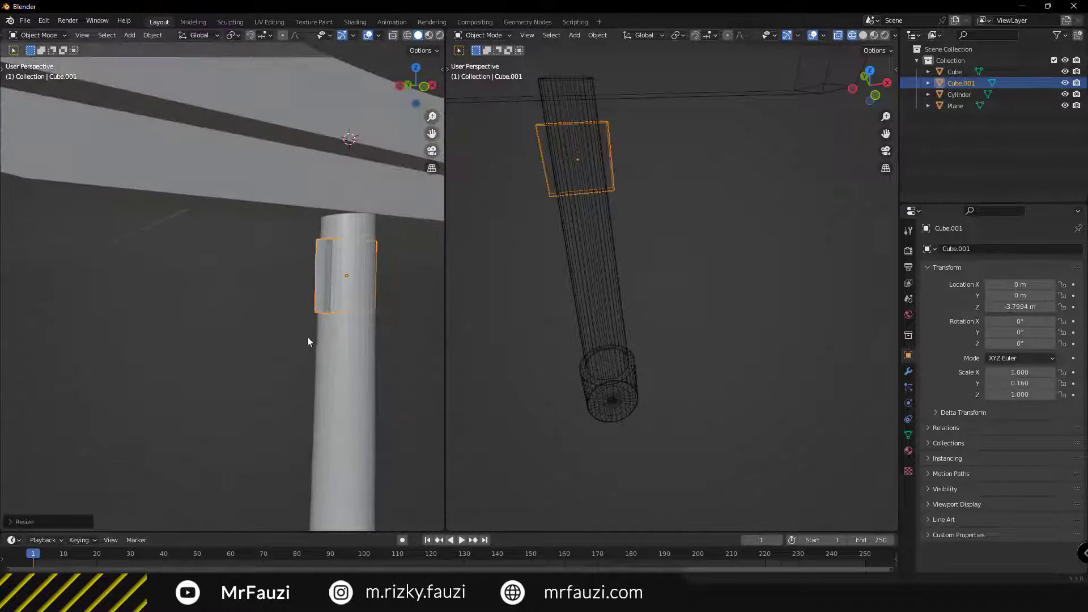
key(s)
key(z)
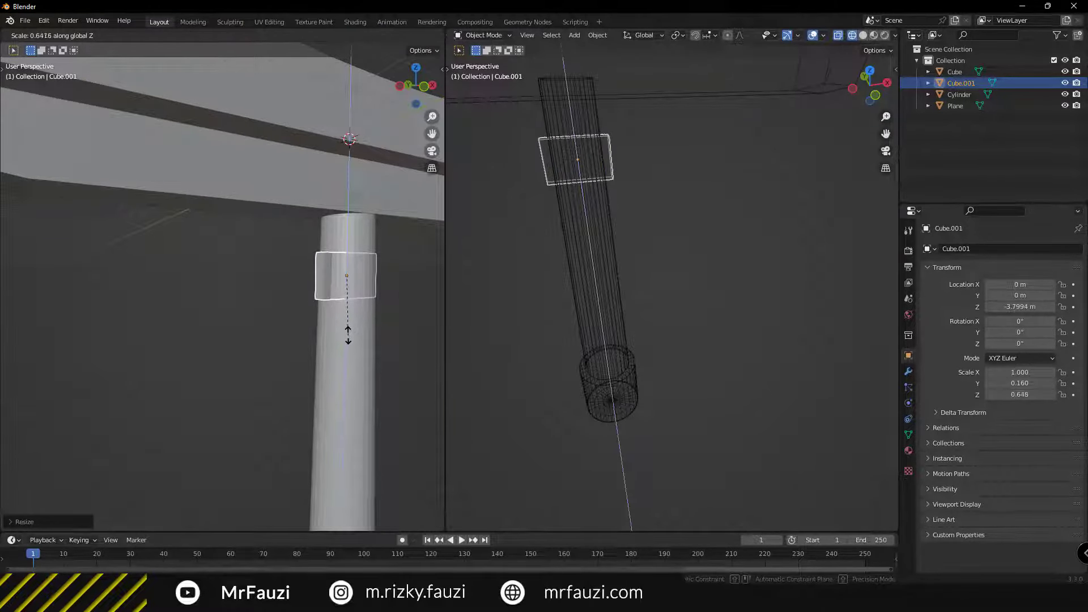
click(348, 337)
From the front view, lower the block along Z to about -4.5563 m, just under the beam
scroll(338, 380, down, 5)
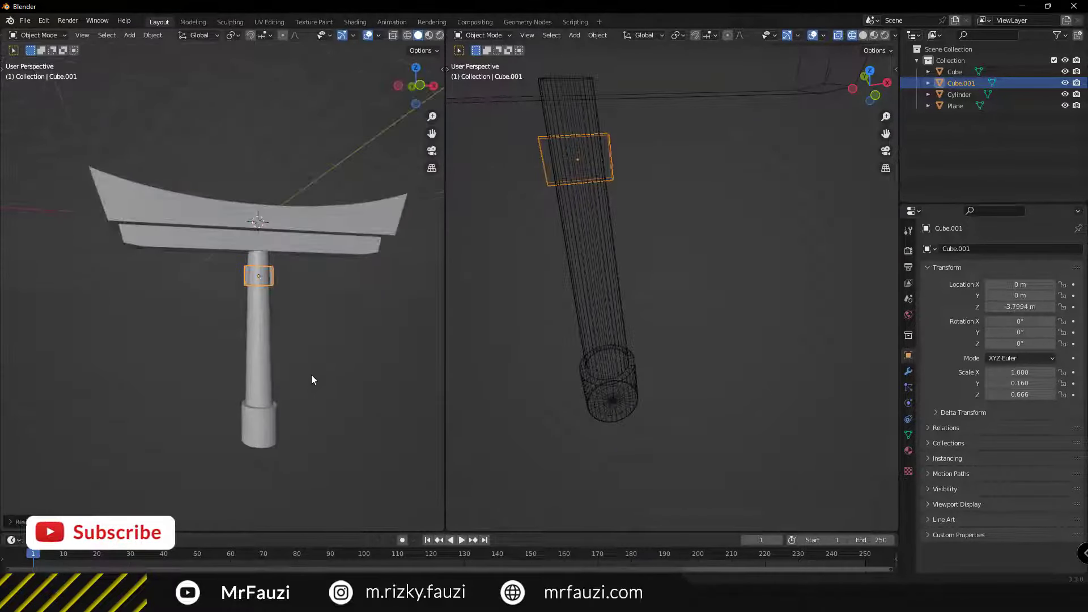
key(KP_1)
scroll(271, 290, up, 5)
key(g)
key(z)
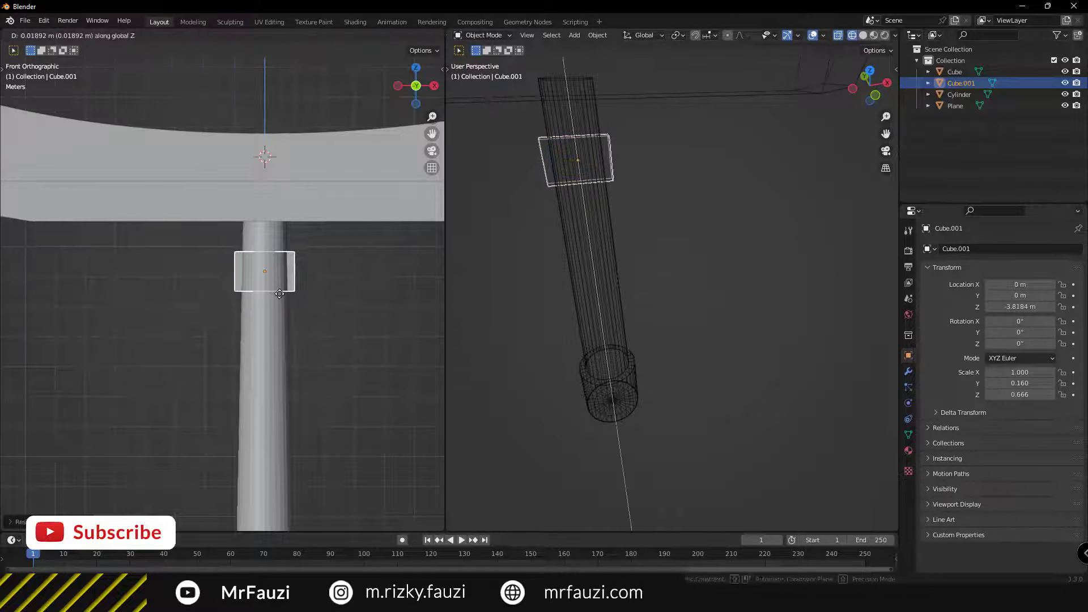
click(276, 327)
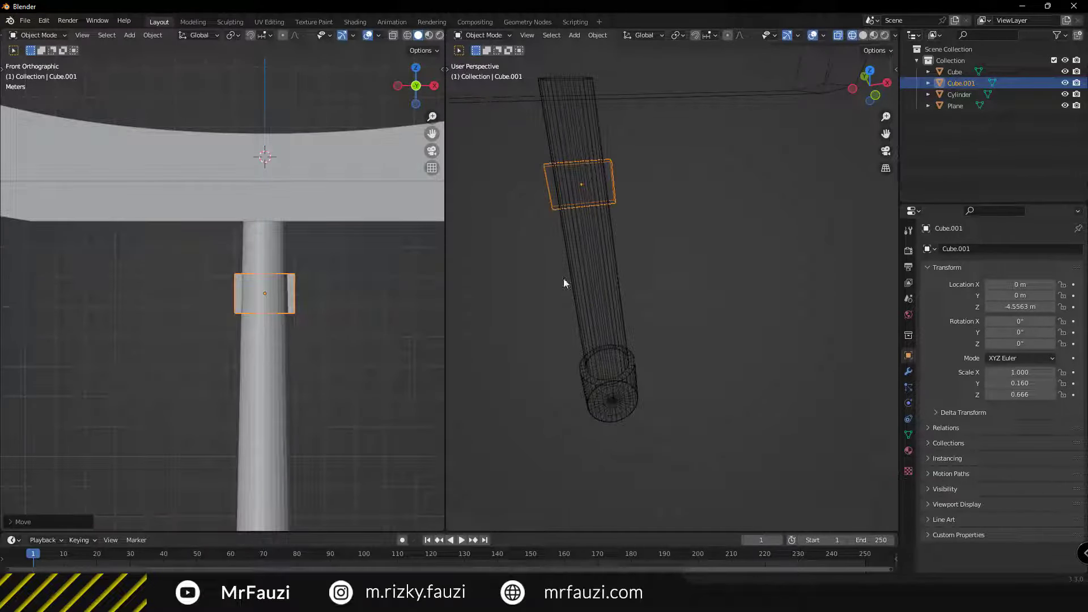
Select the pillar with the block and move both together along Z
key(KP_1)
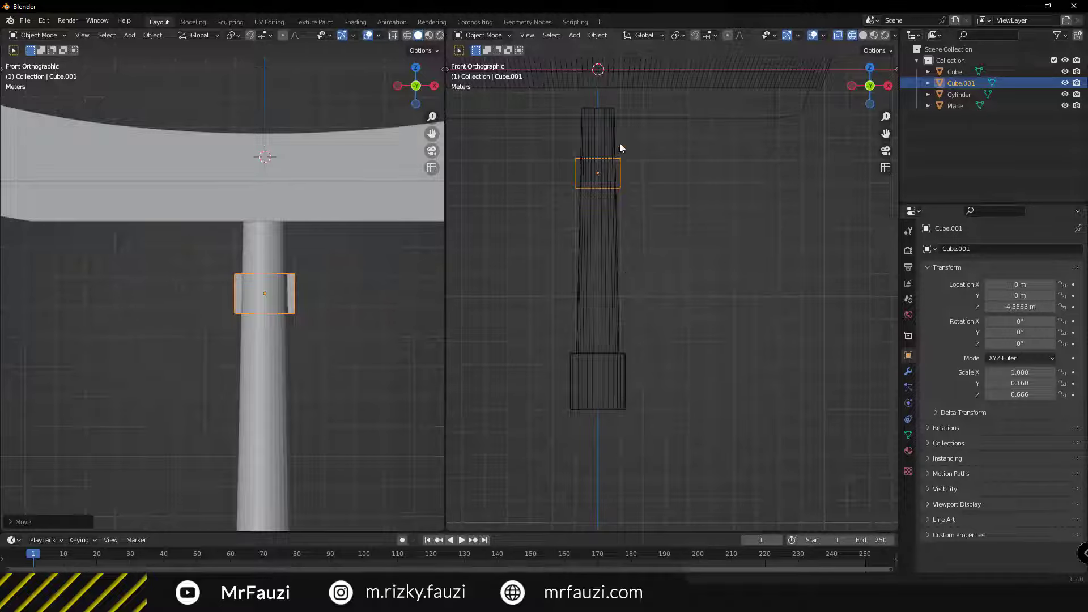
shift+click(618, 161)
key(g)
key(z)
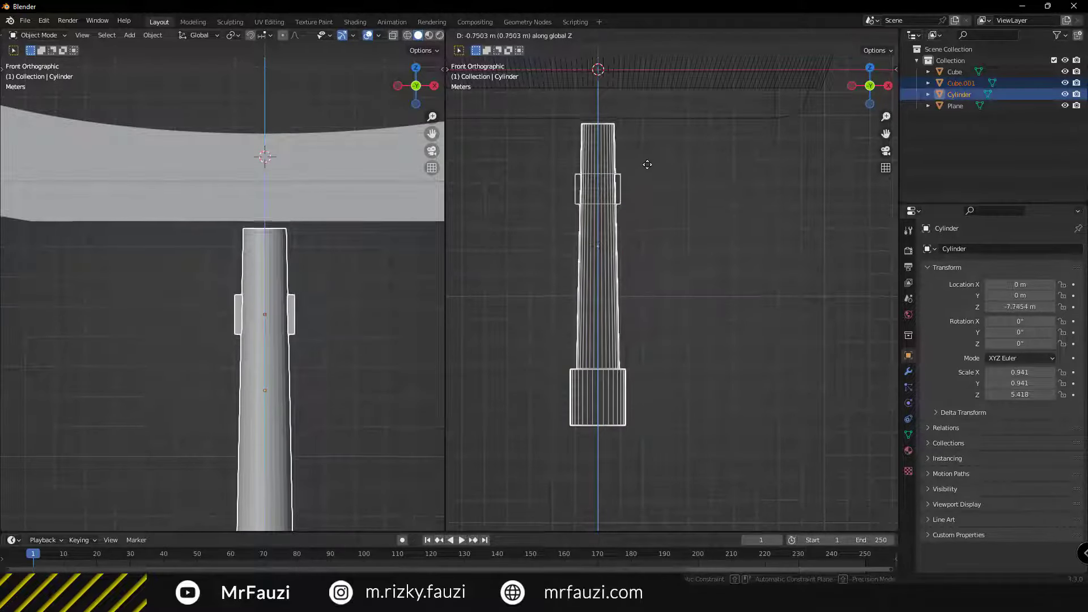
click(647, 167)
key(KP_Decimal)
click(652, 217)
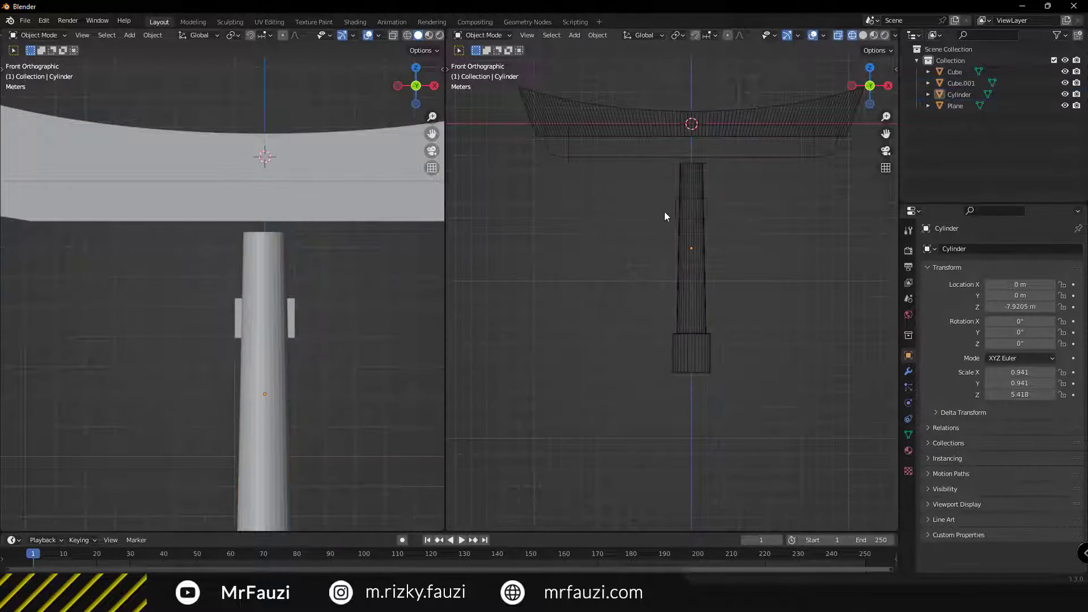
click(678, 219)
key(KP_Decimal)
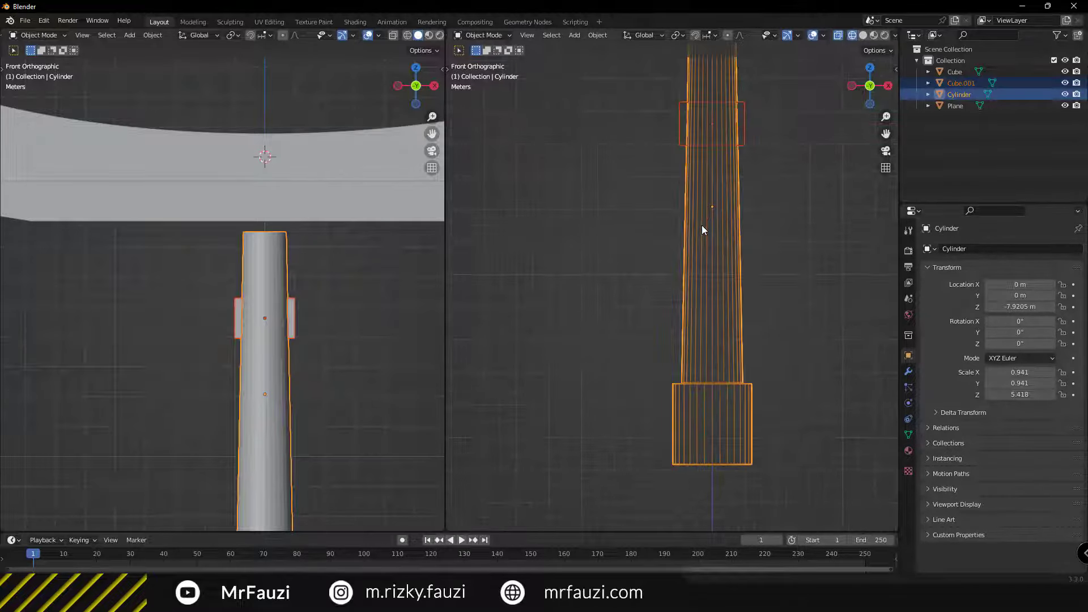
scroll(267, 258, down, 3)
shift+middle_drag(267, 259, 301, 260)
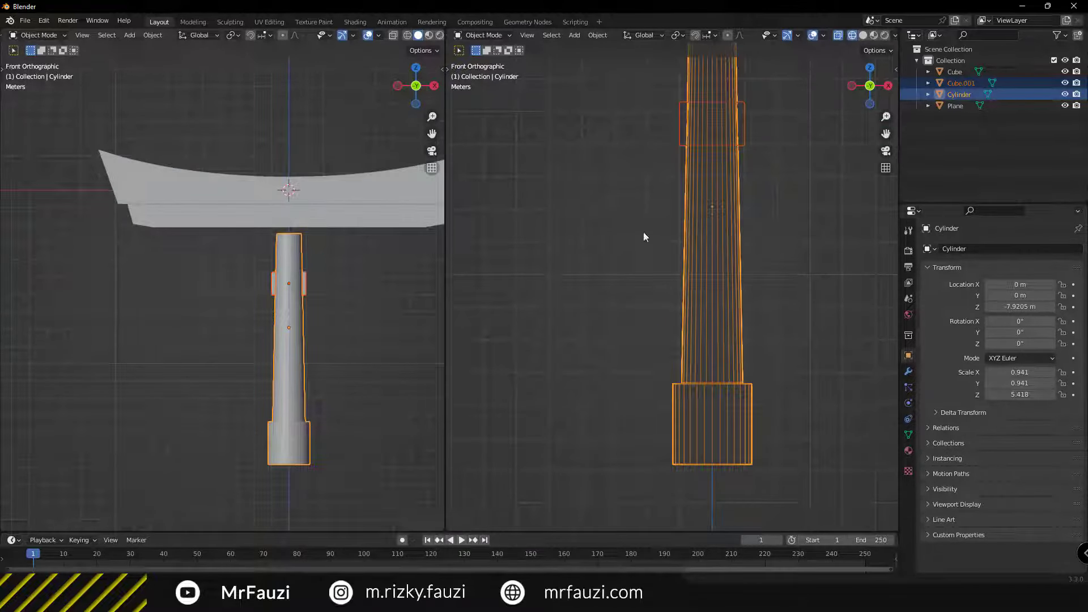
scroll(640, 236, down, 1)
click(641, 212)
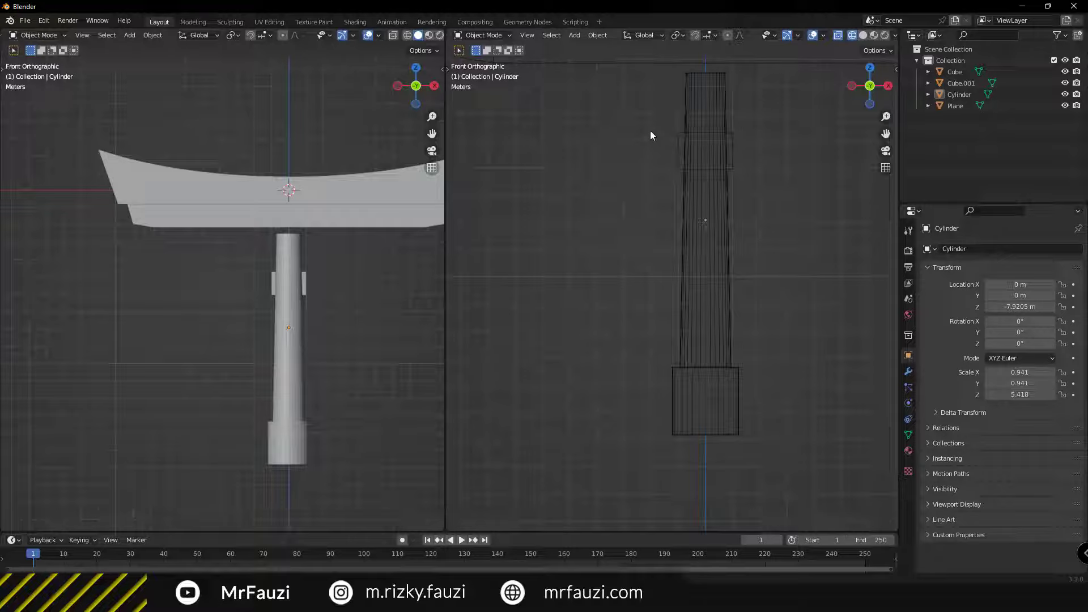
scroll(604, 313, down, 2)
scroll(604, 313, down, 1)
scroll(233, 309, up, 2)
middle_drag(234, 310, 300, 298)
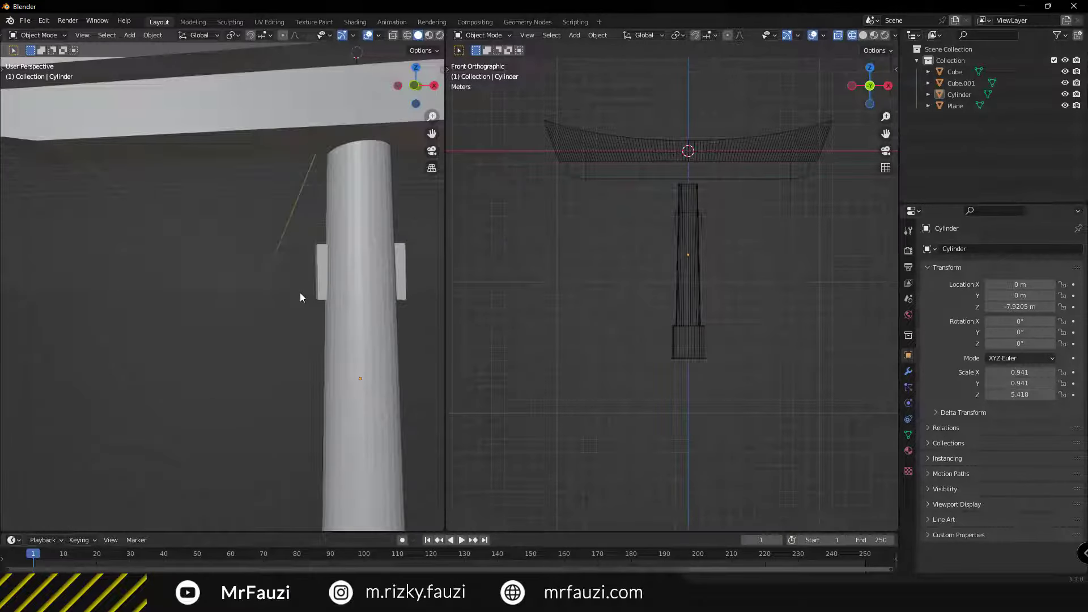
key(KP_1)
scroll(306, 267, down, 1)
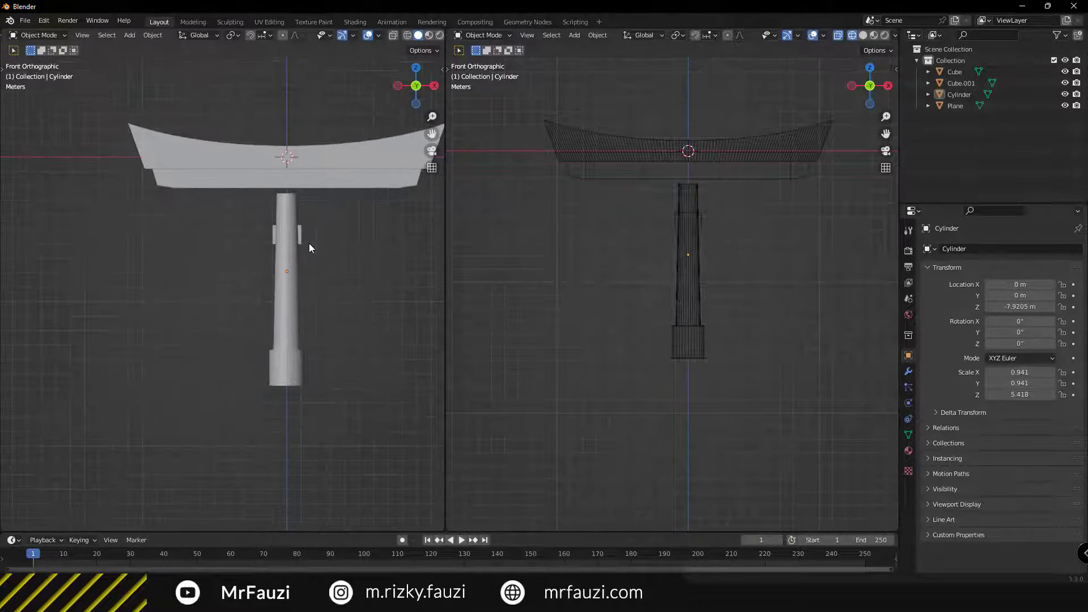
scroll(312, 283, up, 4)
click(347, 315)
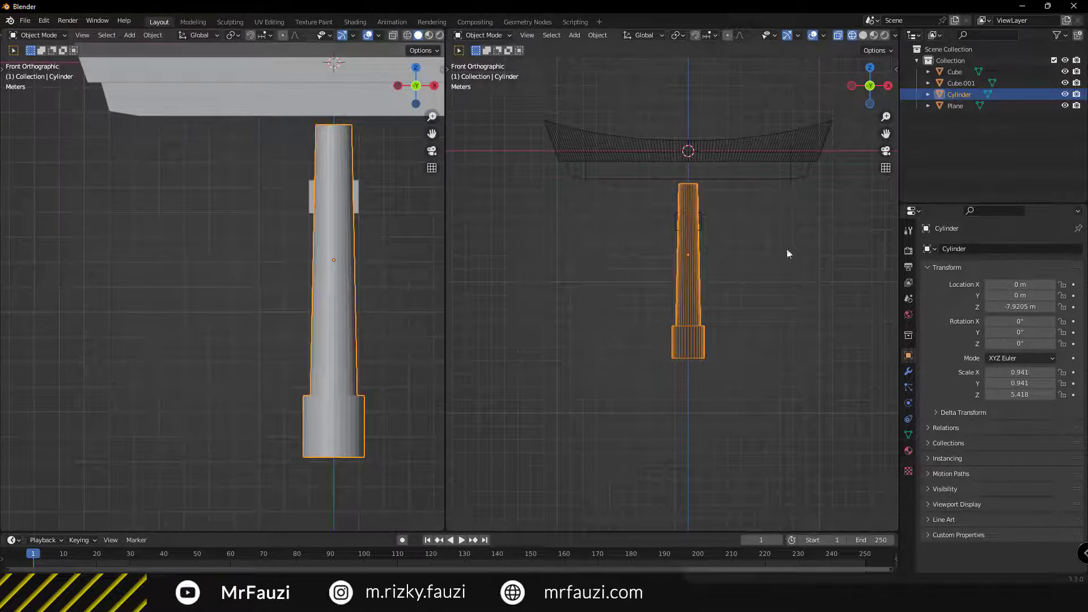
scroll(331, 273, down, 2)
scroll(379, 274, up, 1)
middle_drag(379, 274, 295, 322)
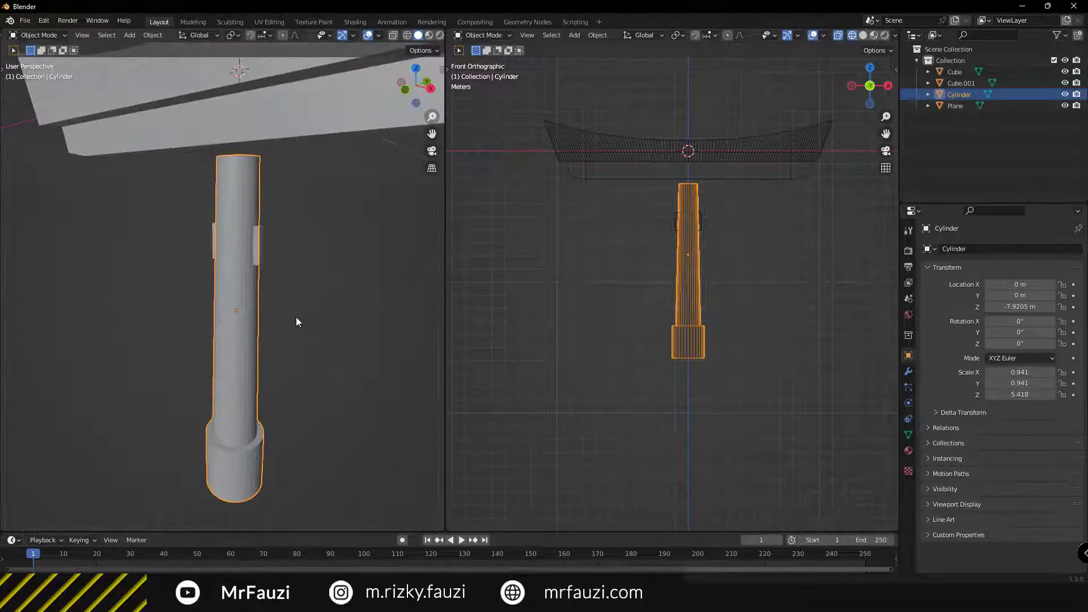
scroll(296, 322, up, 3)
scroll(241, 283, down, 4)
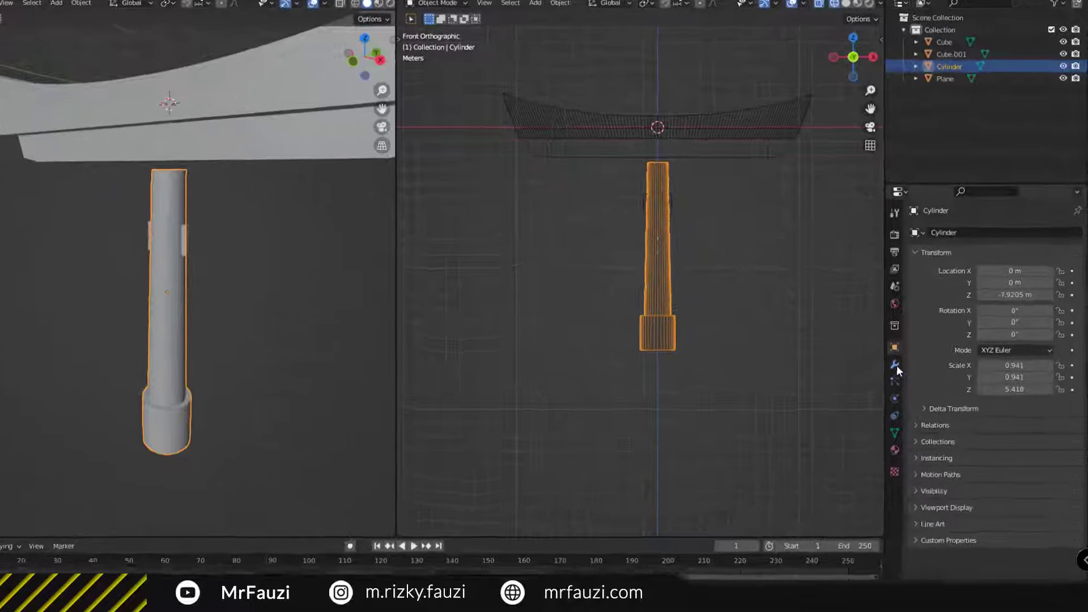
Add a Subdivision Surface modifier to the pillar from the Modifier tab
click(909, 371)
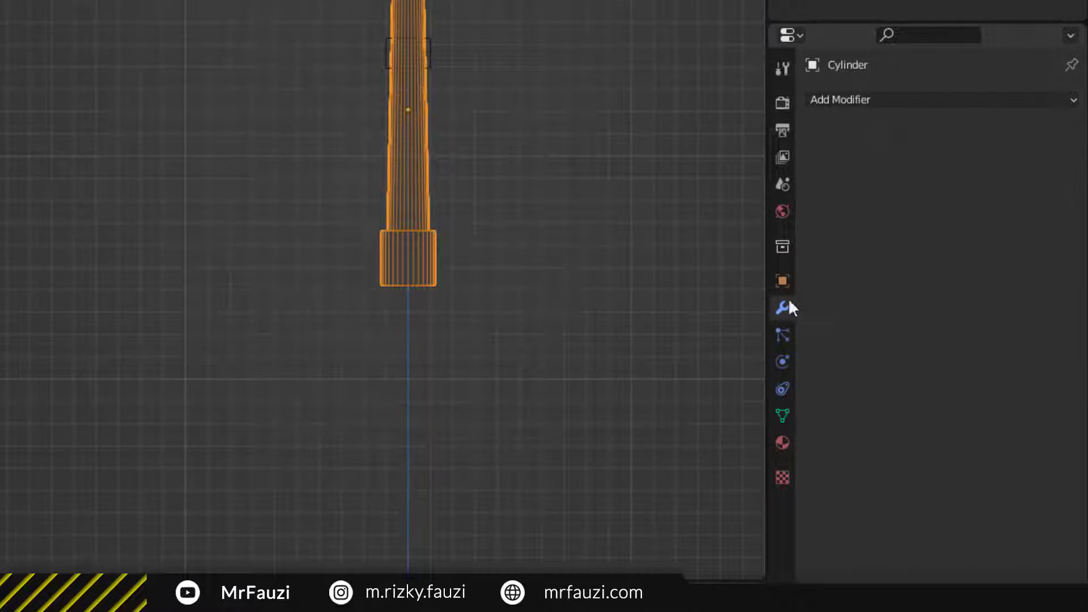
click(909, 106)
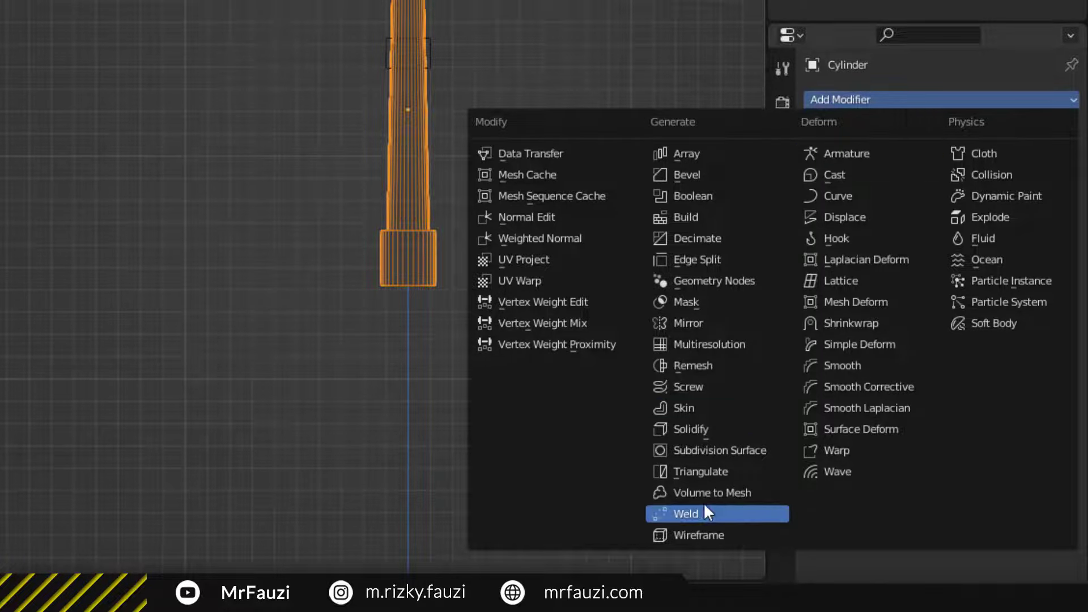
click(733, 451)
scroll(313, 304, up, 3)
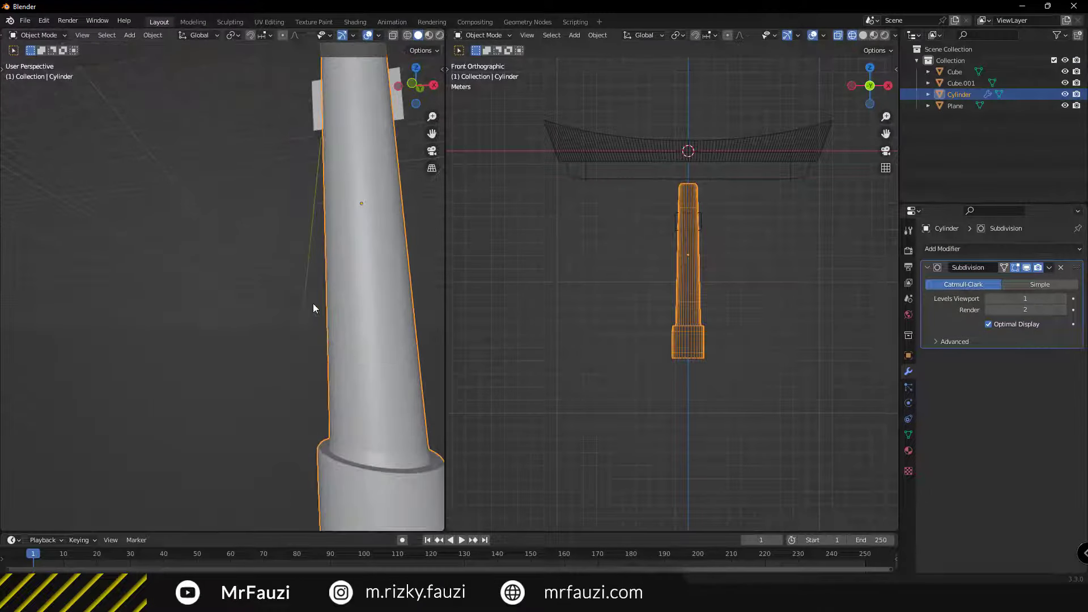
mouse_move(312, 304)
middle_down()
mouse_move(283, 375)
mouse_move(312, 329)
mouse_move(301, 293)
middle_up()
scroll(284, 376, down, 2)
scroll(283, 376, down, 3)
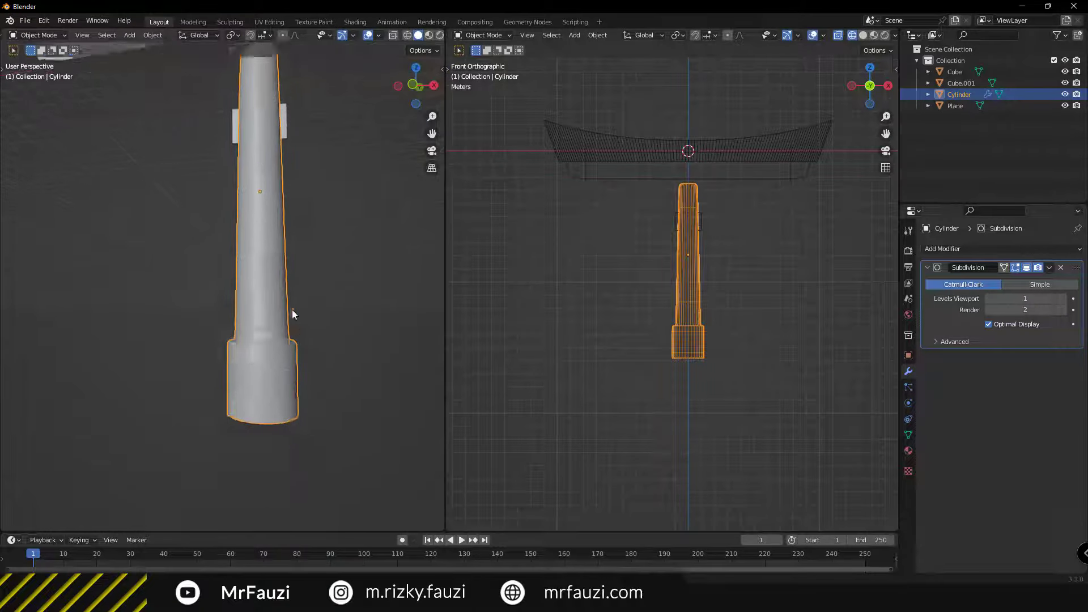
scroll(292, 309, up, 3)
middle_drag(298, 332, 277, 318)
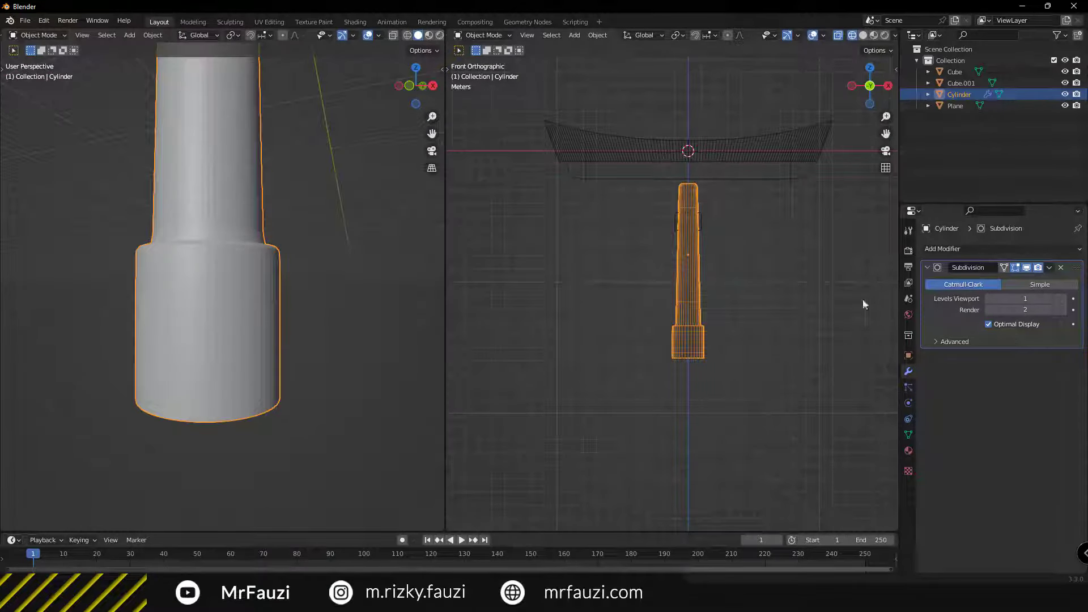
Raise the viewport subdivision level to 2, then enter Edit Mode on the pillar
click(1064, 299)
scroll(191, 379, up, 2)
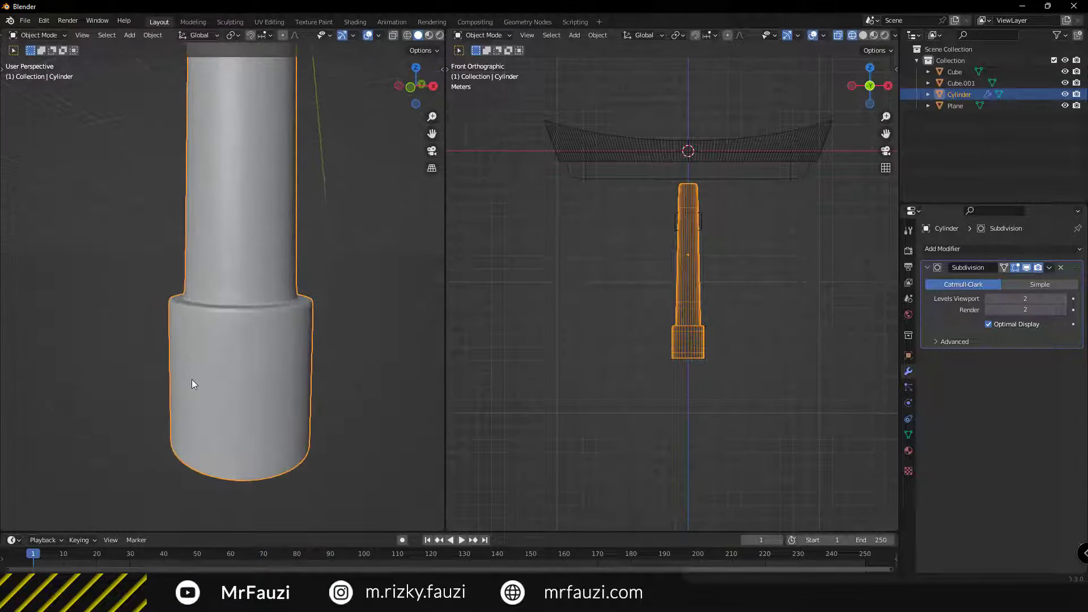
middle_drag(192, 379, 238, 340)
middle_drag(317, 343, 299, 347)
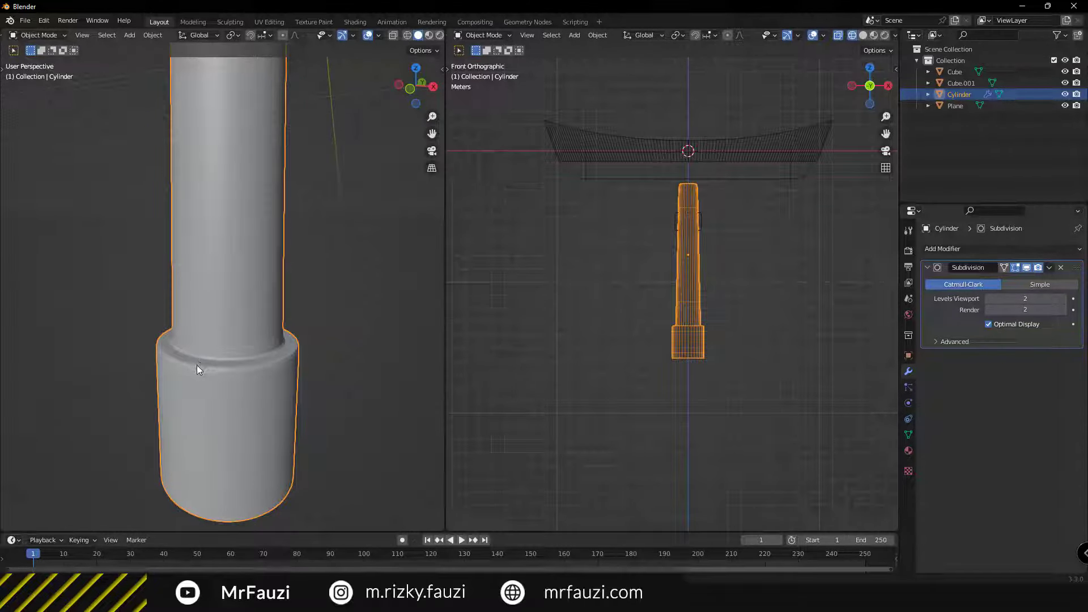
key(Tab)
mouse_move(196, 365)
middle_down()
mouse_move(180, 386)
mouse_move(215, 363)
middle_up()
Loop-cut the pillar's base ring and slide the new loop near its top rim
scroll(227, 345, up, 4)
scroll(228, 346, up, 3)
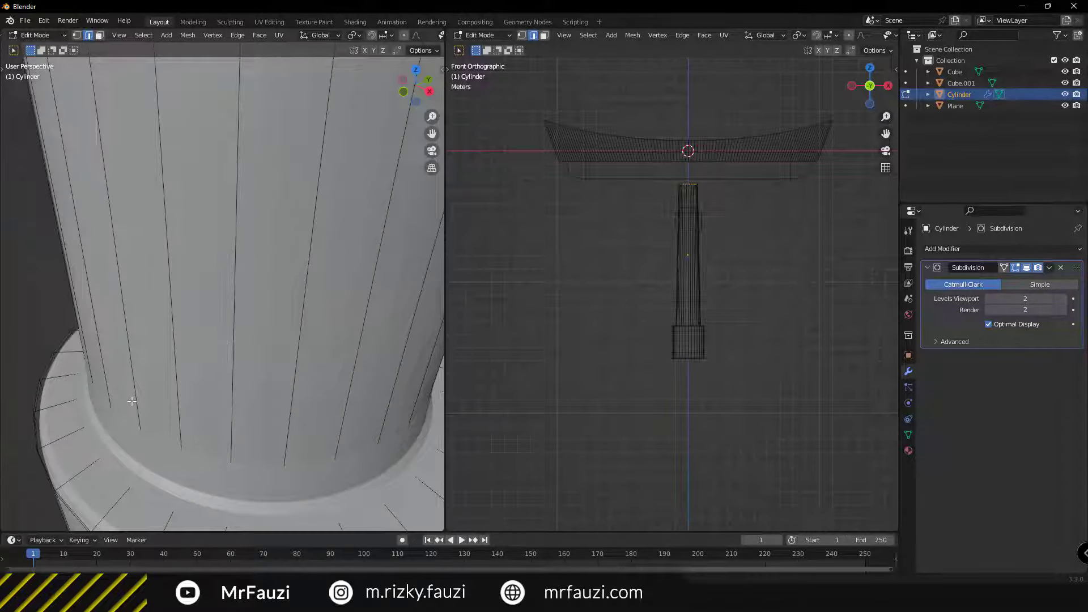
shift+middle_drag(132, 400, 130, 181)
key(ctrl+r)
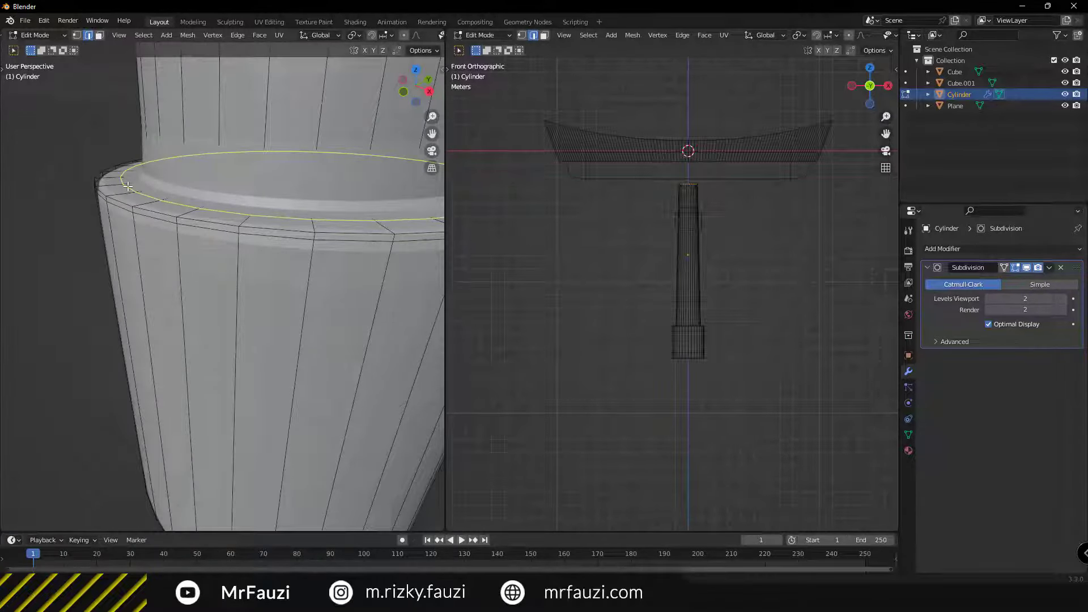
scroll(128, 186, up, 1)
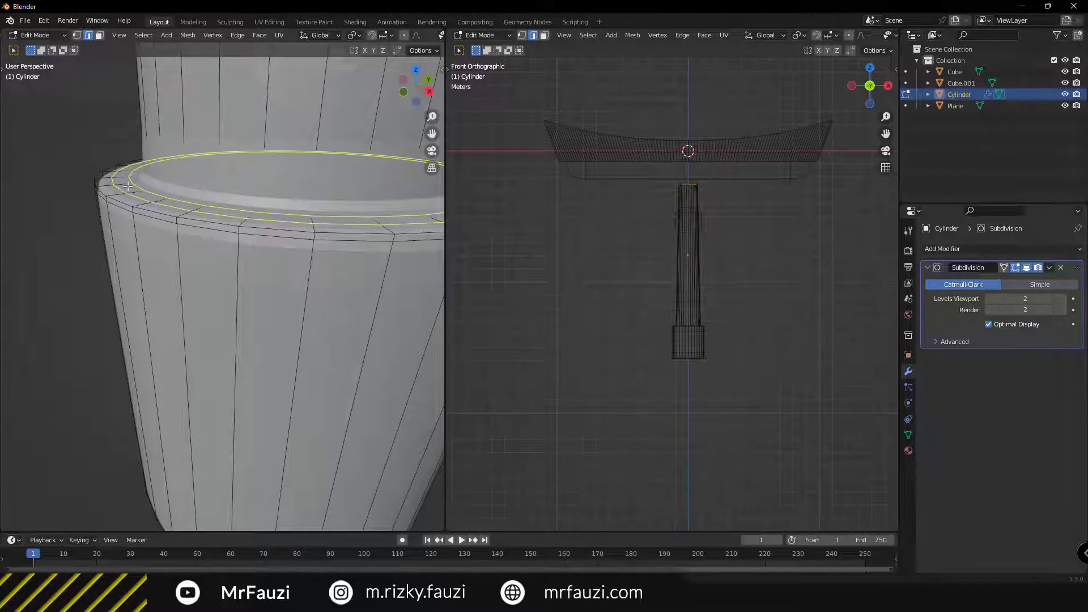
scroll(128, 186, down, 1)
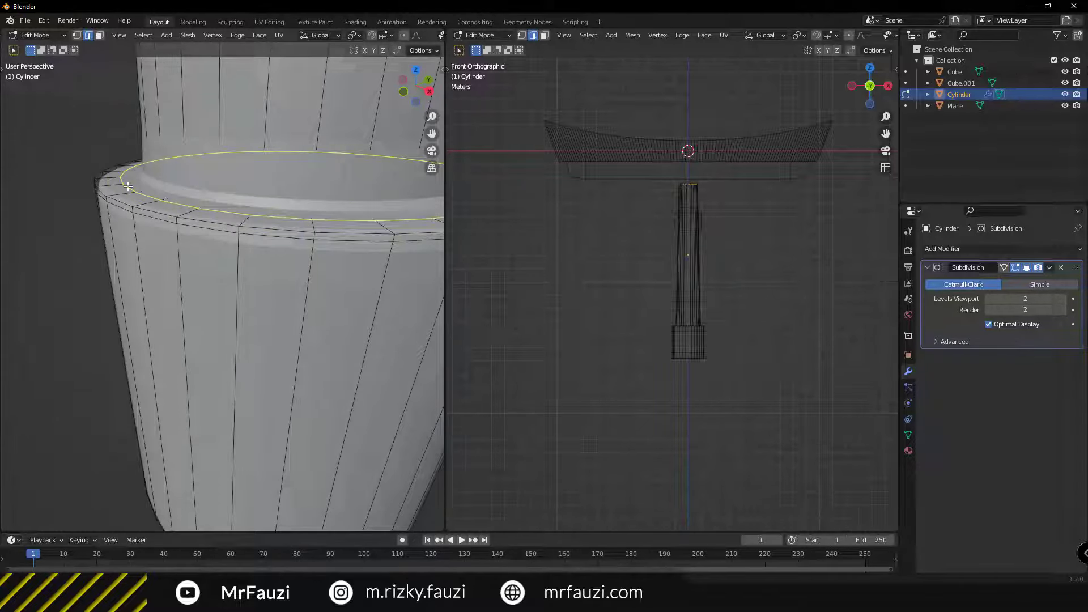
click(128, 185)
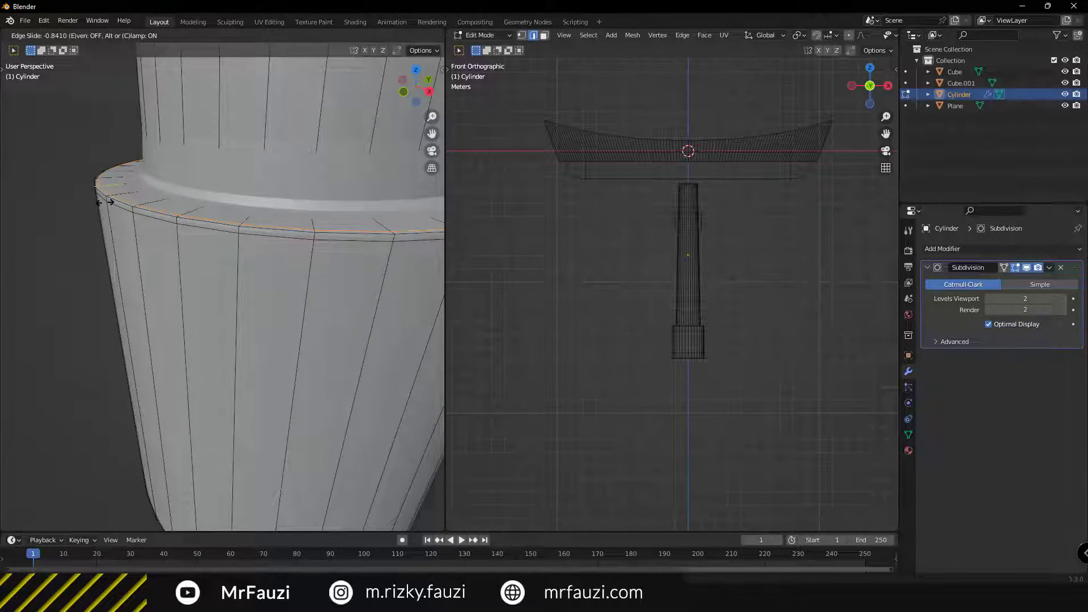
click(105, 203)
Add a second edge loop by the base step, then return to Object Mode
middle_drag(105, 202, 135, 389)
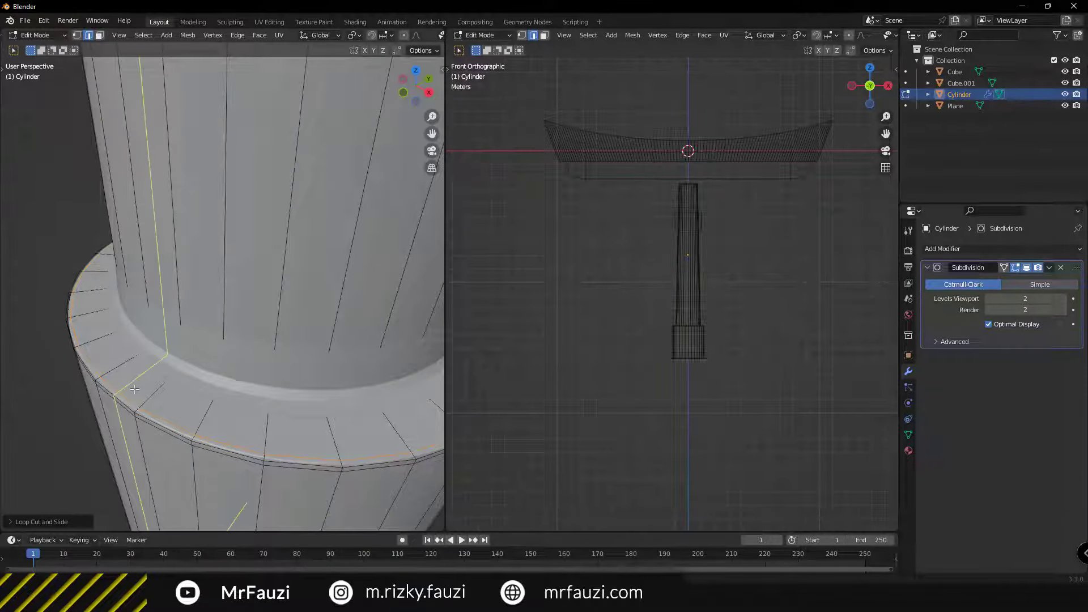
click(161, 394)
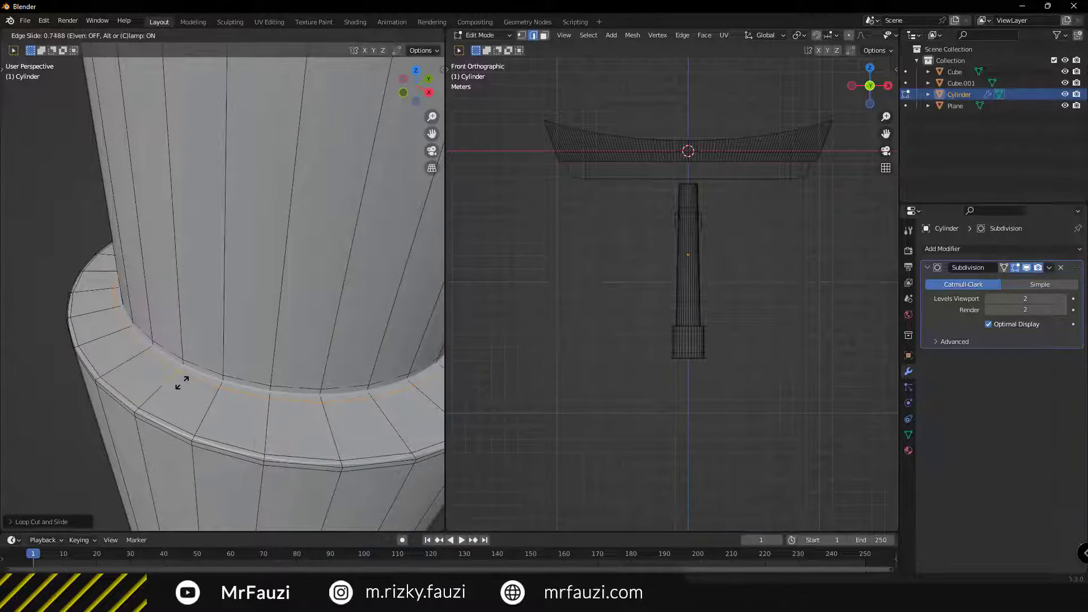
click(184, 382)
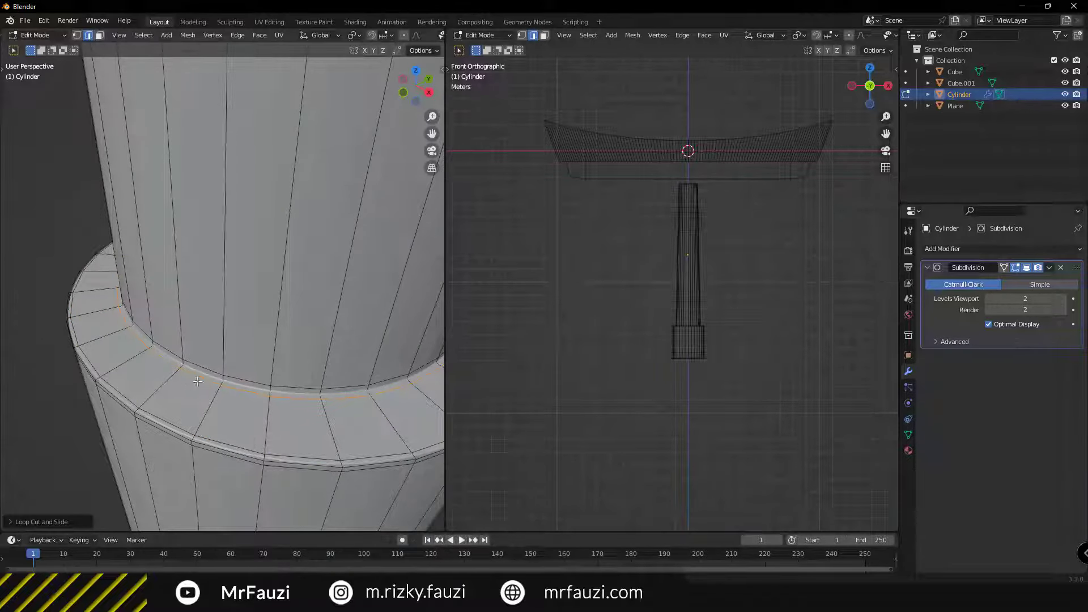
mouse_move(184, 383)
middle_down()
mouse_move(204, 340)
mouse_move(104, 290)
middle_up()
key(Tab)
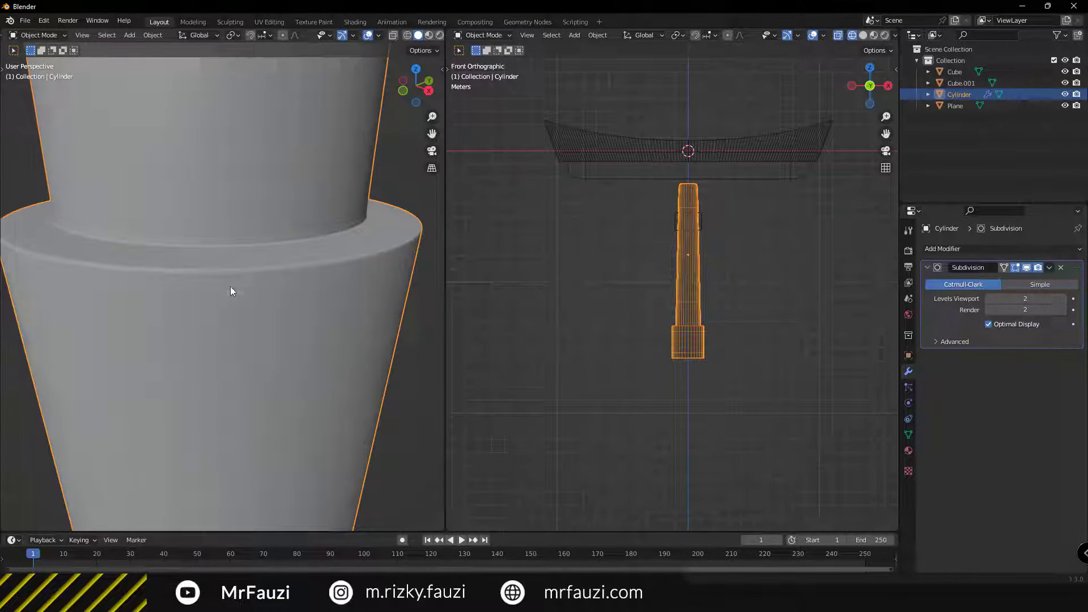
Apply Shade Smooth to the subdivided pillar and inspect it from several angles
middle_drag(169, 247, 171, 268)
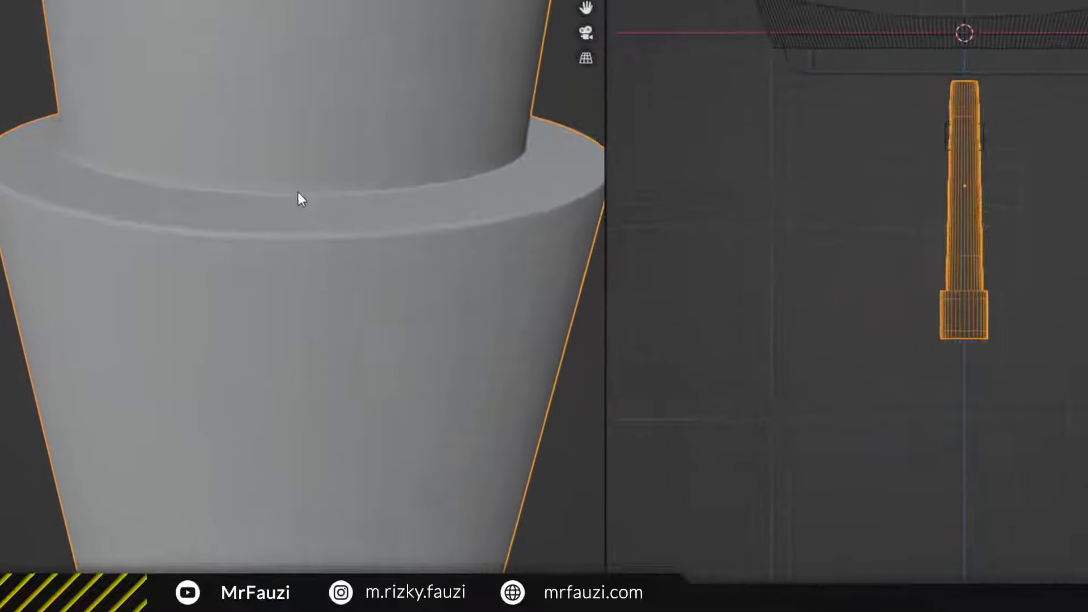
right_click(223, 265)
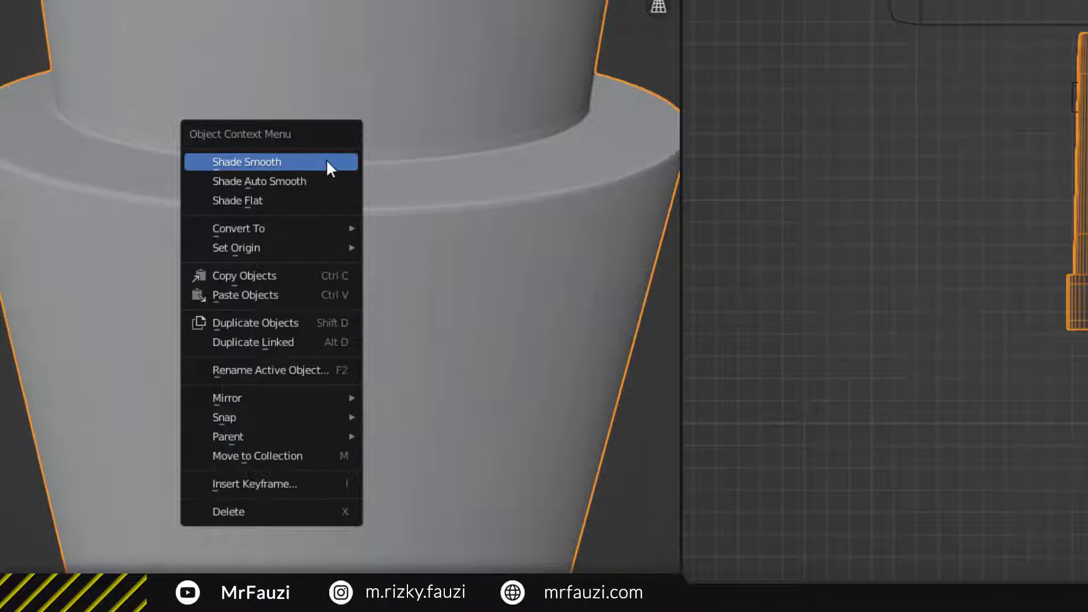
click(289, 168)
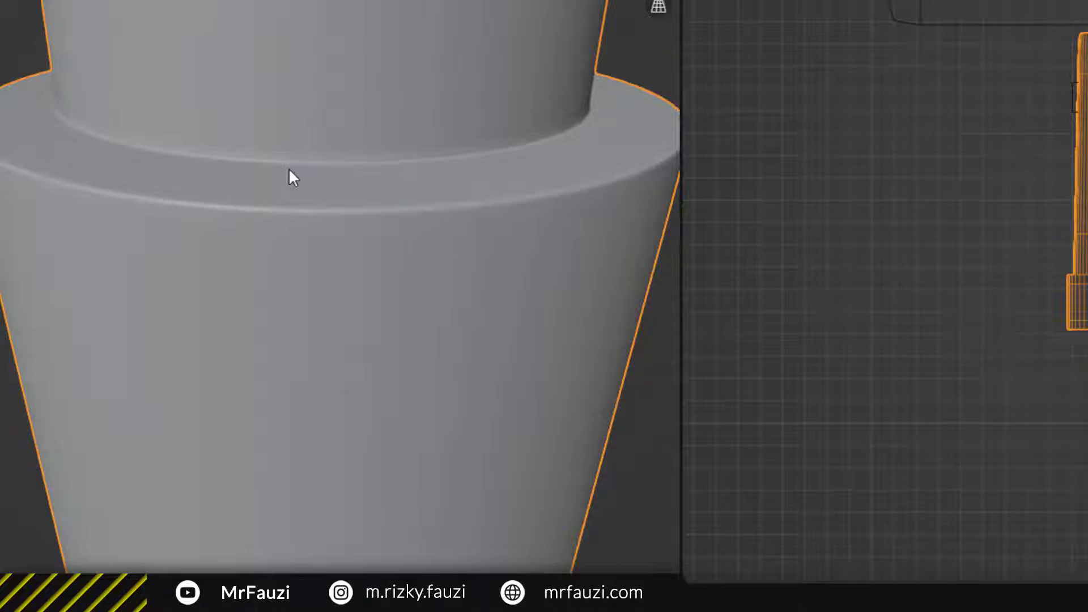
scroll(288, 167, down, 3)
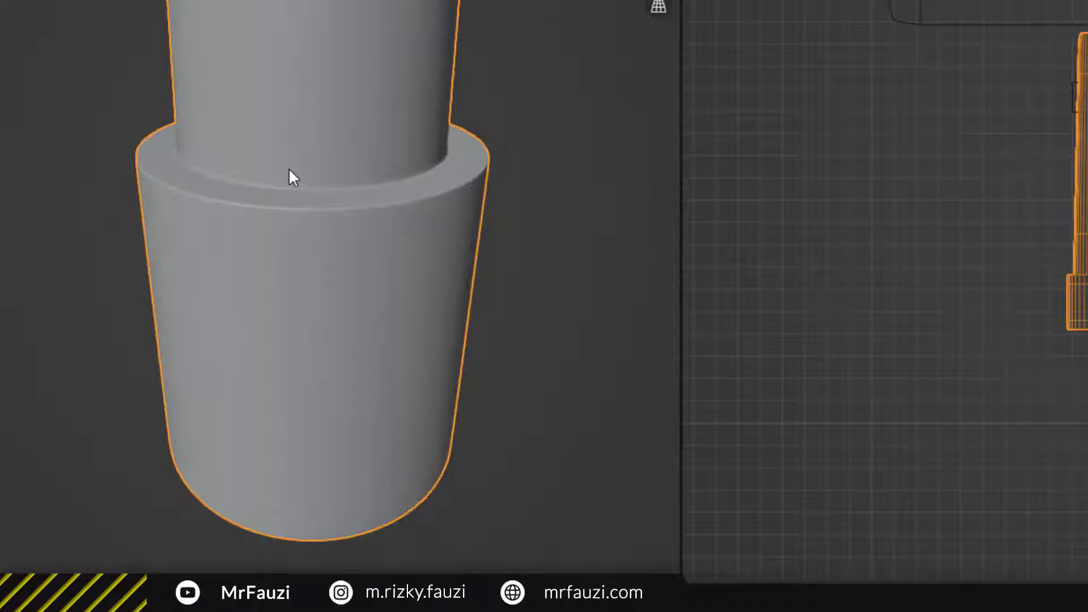
mouse_move(288, 168)
middle_down()
mouse_move(307, 172)
mouse_move(319, 61)
mouse_move(321, 151)
middle_up()
scroll(308, 172, up, 3)
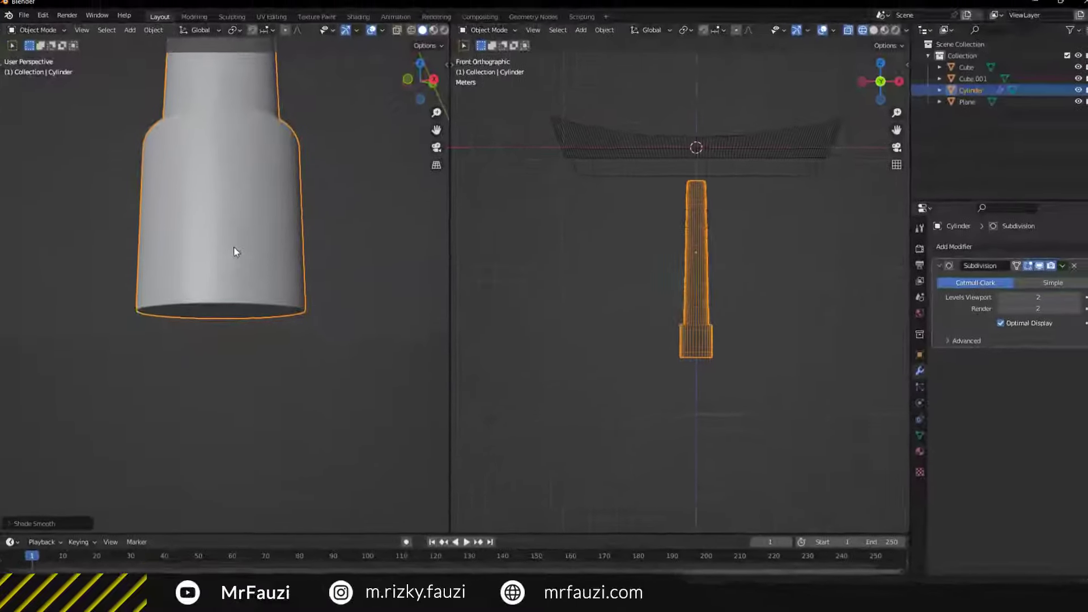
scroll(233, 303, up, 3)
scroll(220, 313, up, 2)
scroll(221, 317, down, 2)
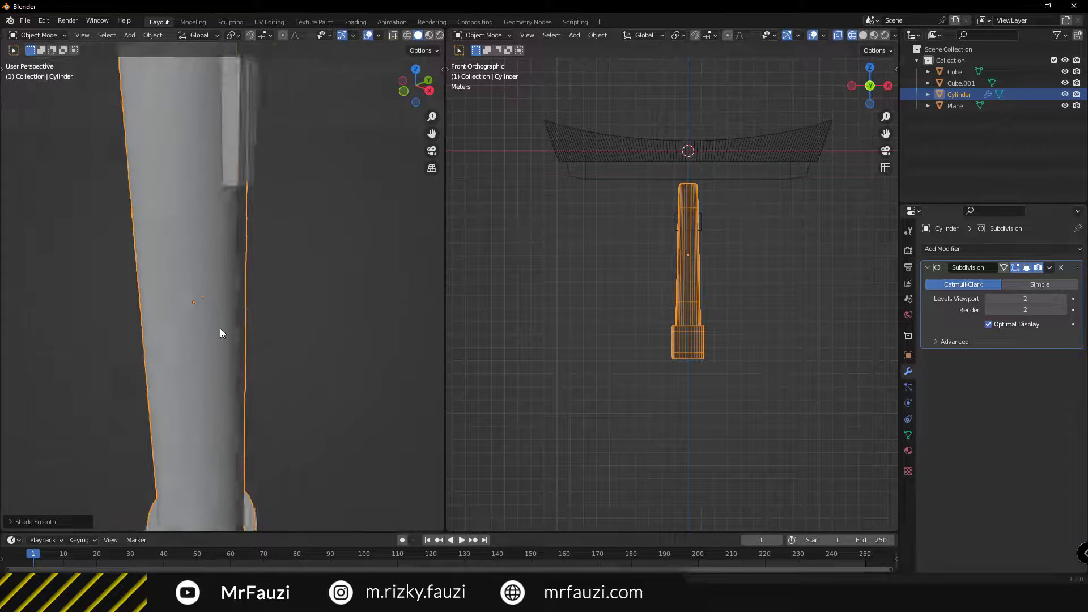
scroll(226, 299, down, 2)
mouse_move(227, 299)
middle_down()
mouse_move(231, 358)
mouse_move(225, 291)
middle_up()
scroll(231, 295, up, 3)
scroll(232, 295, down, 4)
scroll(224, 291, up, 2)
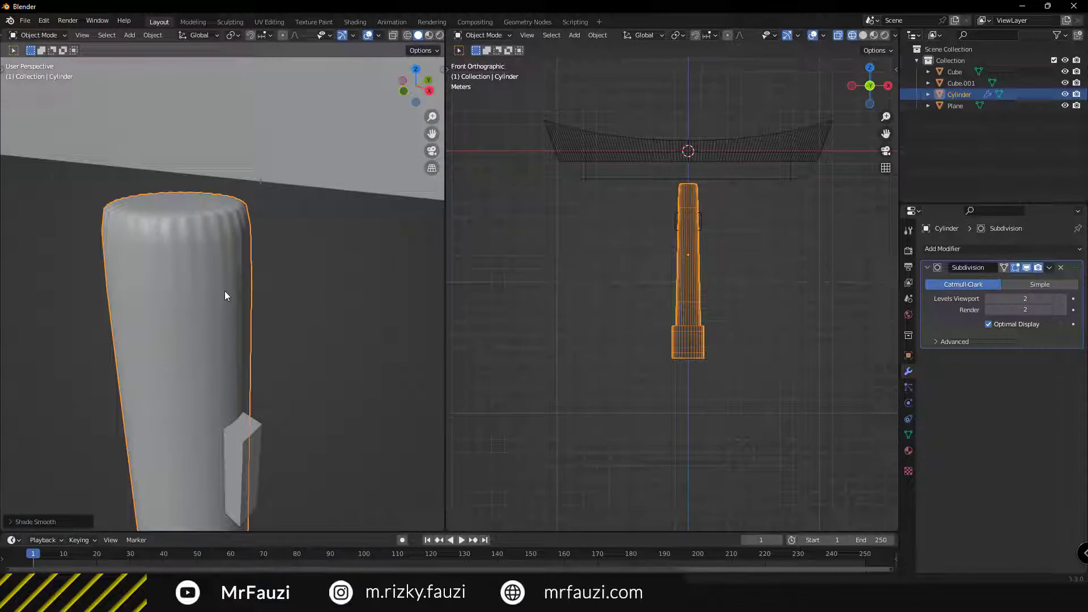
Isolate the pillar in Local View and orbit to check its top
key(slash)
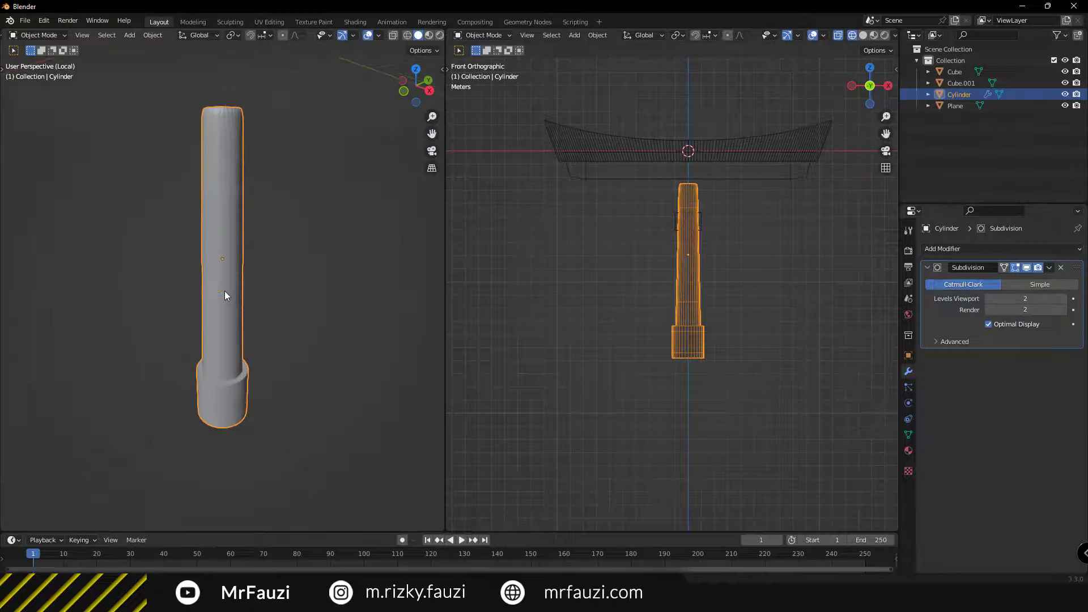
scroll(236, 255, up, 2)
scroll(236, 255, down, 2)
mouse_move(244, 209)
middle_down()
mouse_move(259, 223)
mouse_move(224, 161)
mouse_move(224, 186)
middle_up()
scroll(259, 222, up, 3)
scroll(225, 184, up, 3)
scroll(226, 185, down, 3)
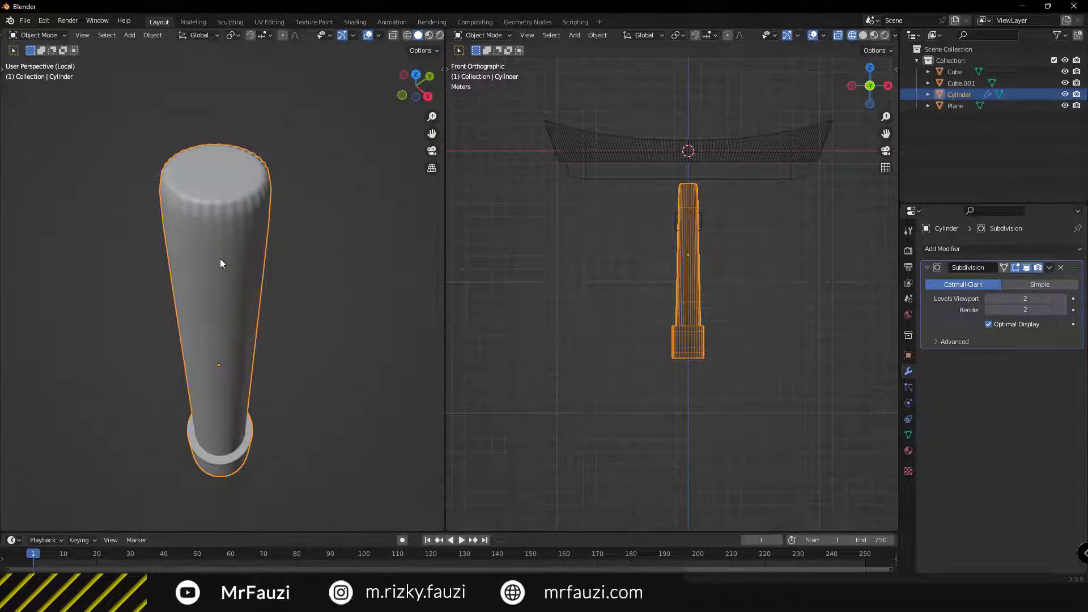
In Edit Mode face select, inset the pillar's top face
scroll(220, 264, up, 1)
scroll(220, 264, up, 2)
scroll(229, 212, down, 2)
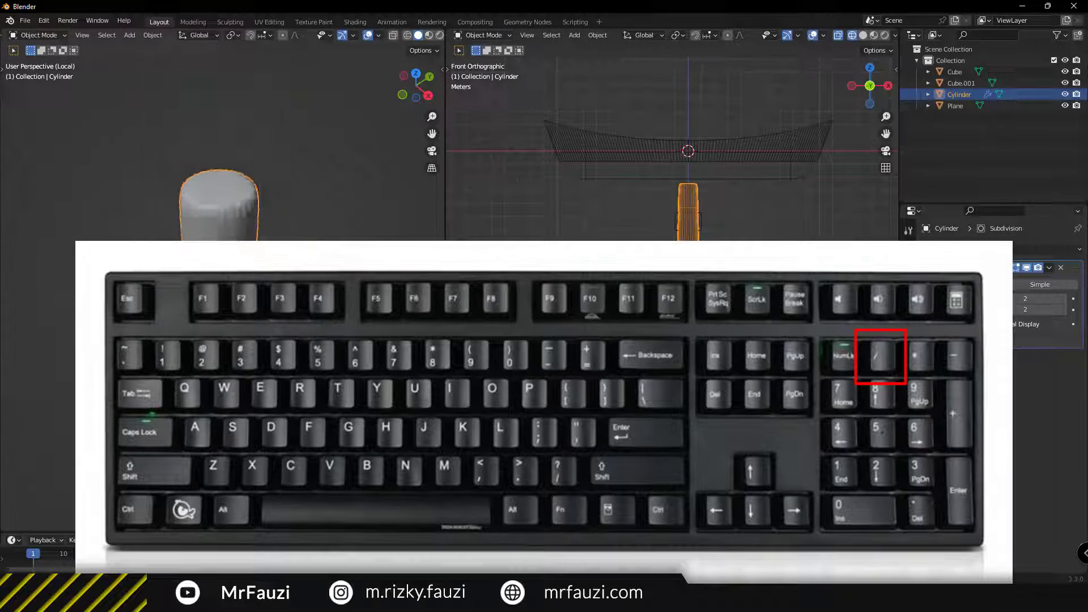
middle_drag(229, 212, 218, 83)
scroll(218, 83, up, 4)
key(Tab)
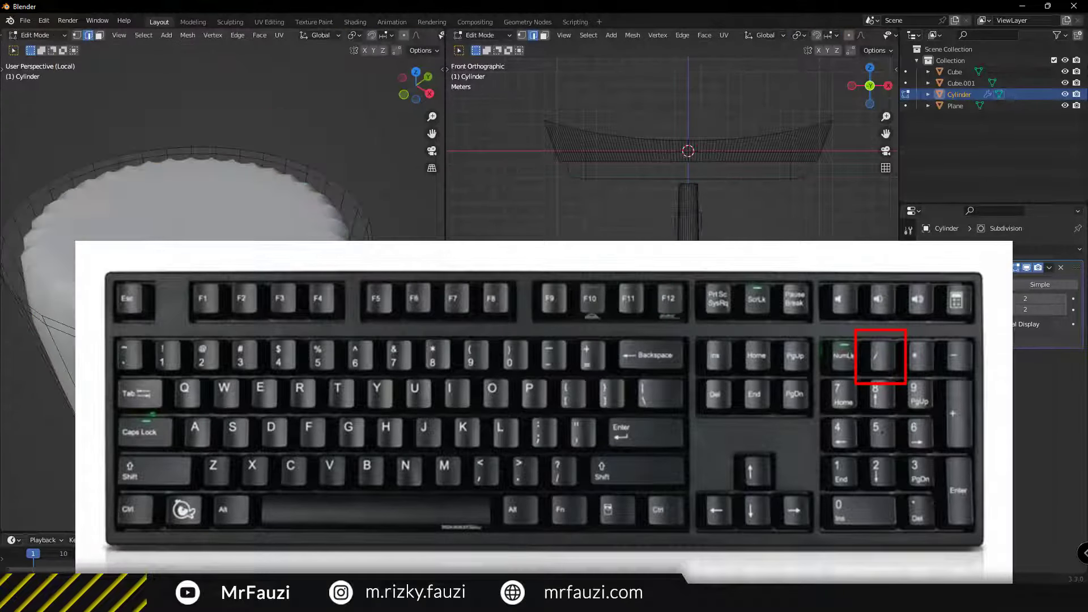
key(3)
scroll(249, 283, down, 2)
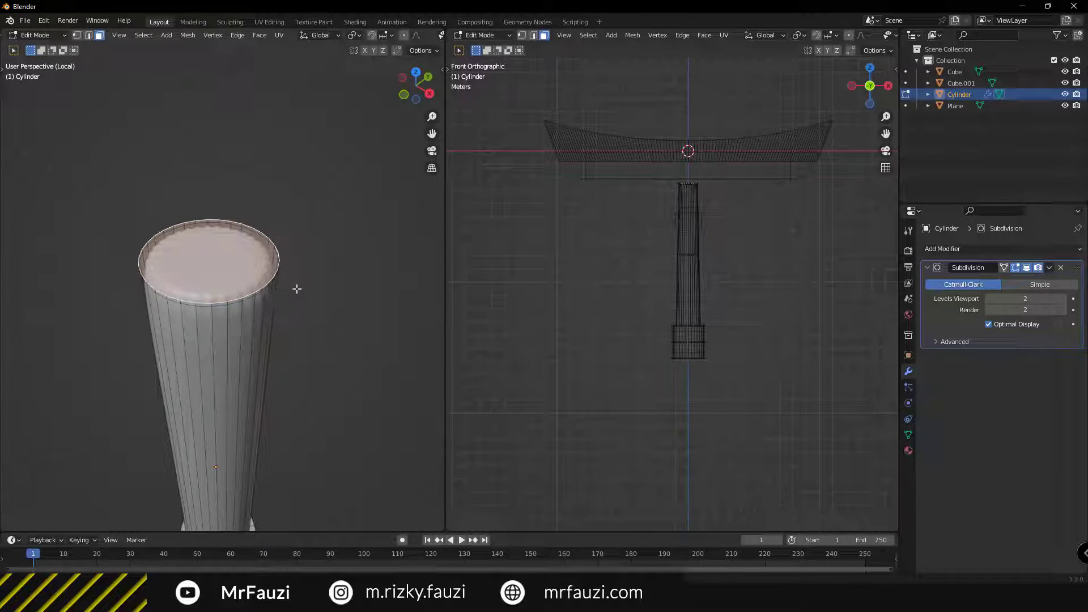
key(i)
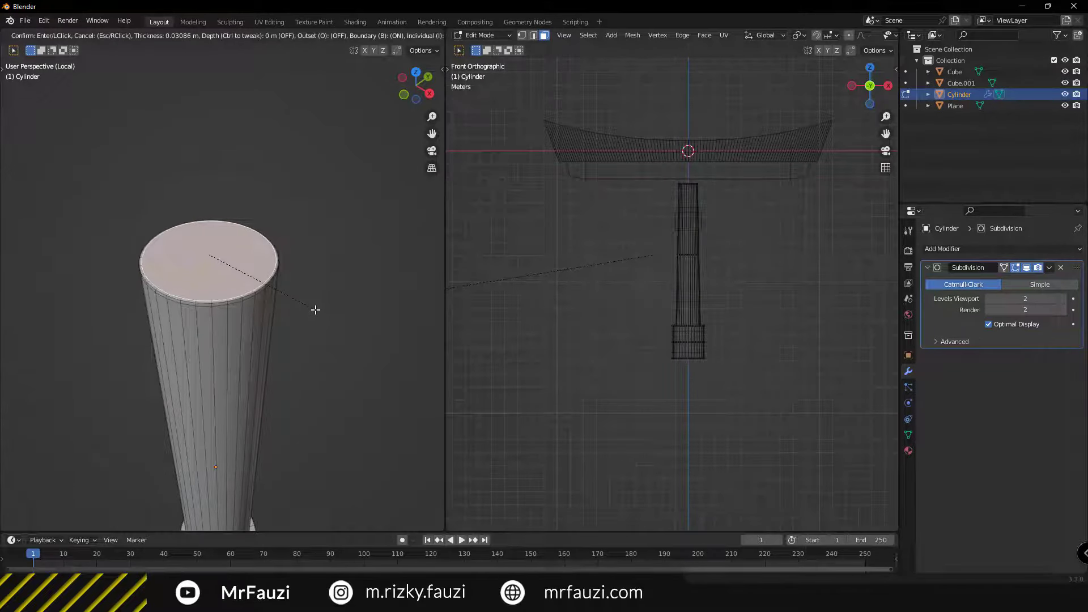
click(316, 310)
Scale the inset top face up slightly
scroll(157, 280, up, 2)
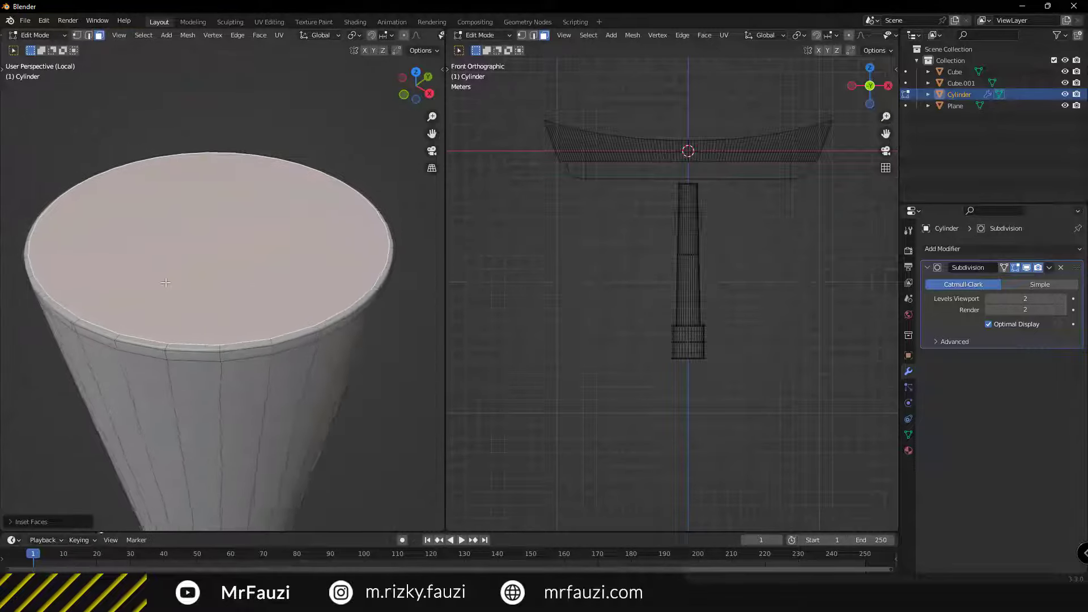
scroll(170, 278, up, 2)
scroll(193, 277, down, 1)
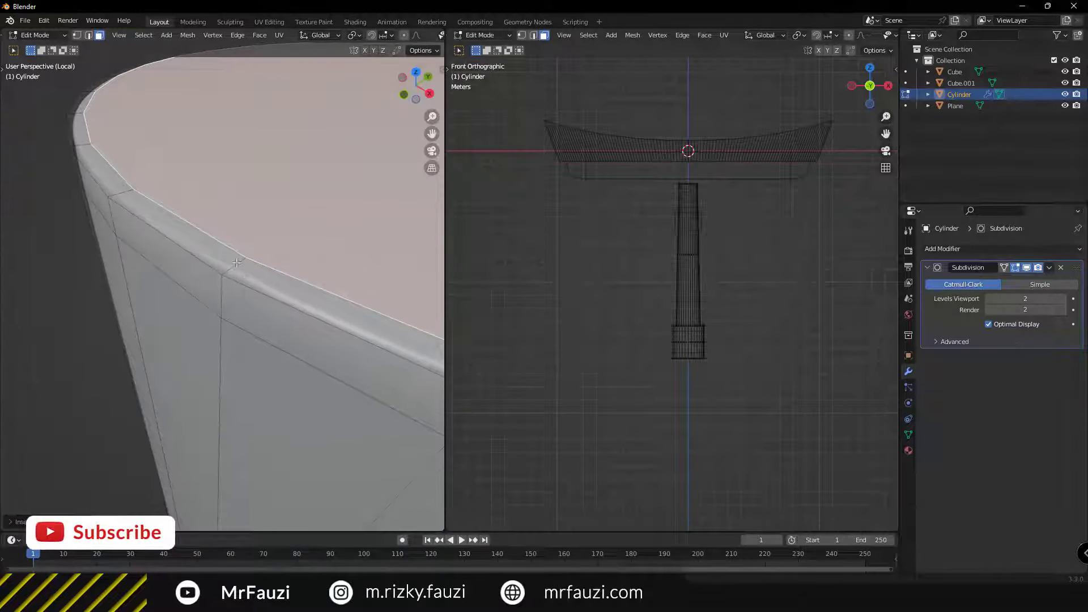
key(s)
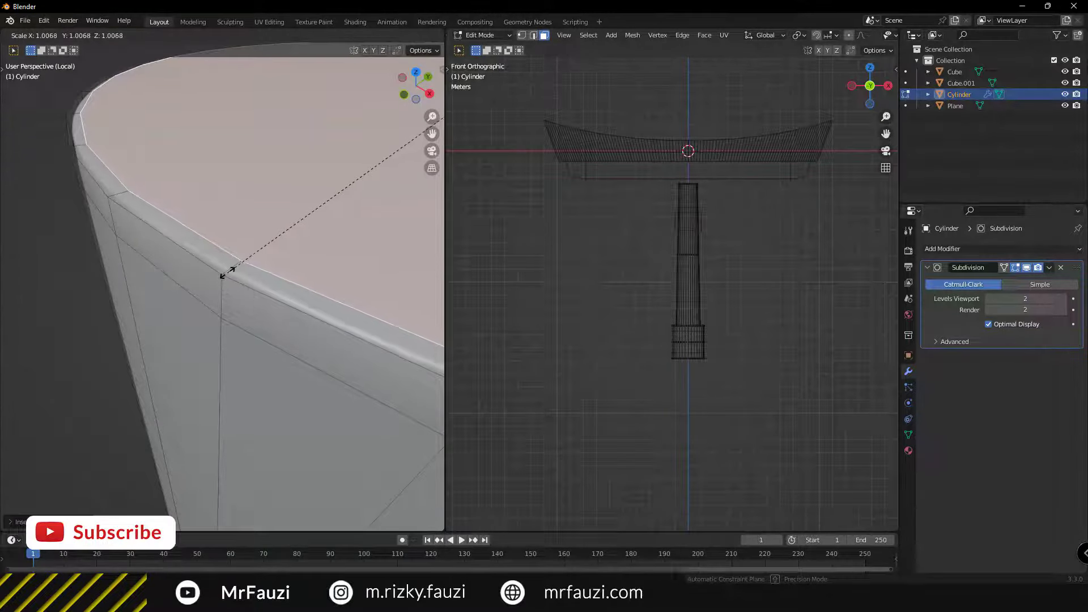
click(218, 278)
scroll(221, 281, down, 5)
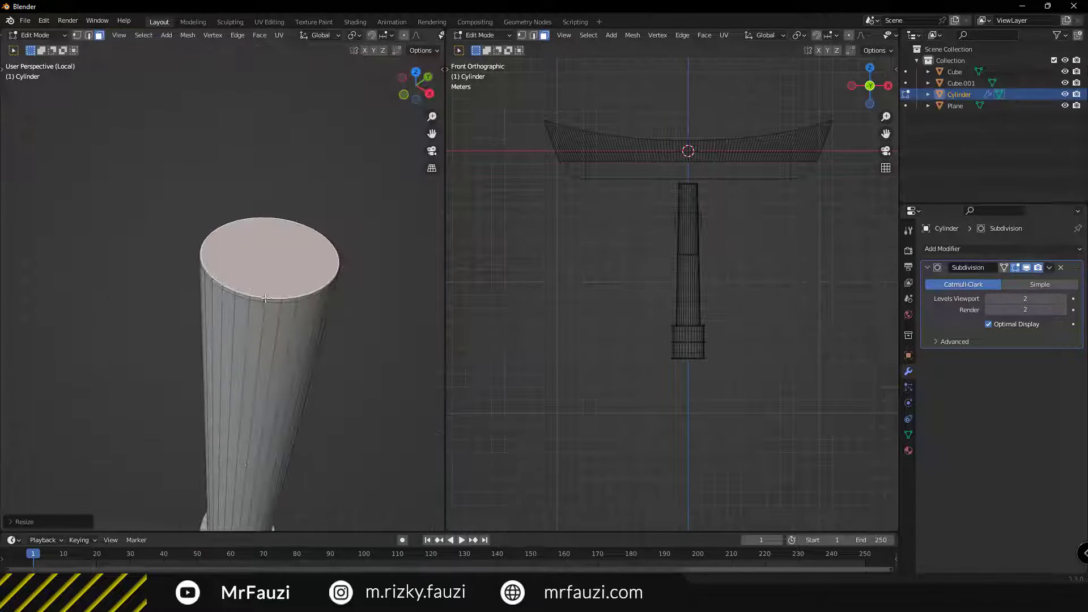
middle_drag(238, 295, 264, 306)
scroll(264, 306, up, 2)
scroll(283, 305, up, 2)
scroll(310, 301, up, 2)
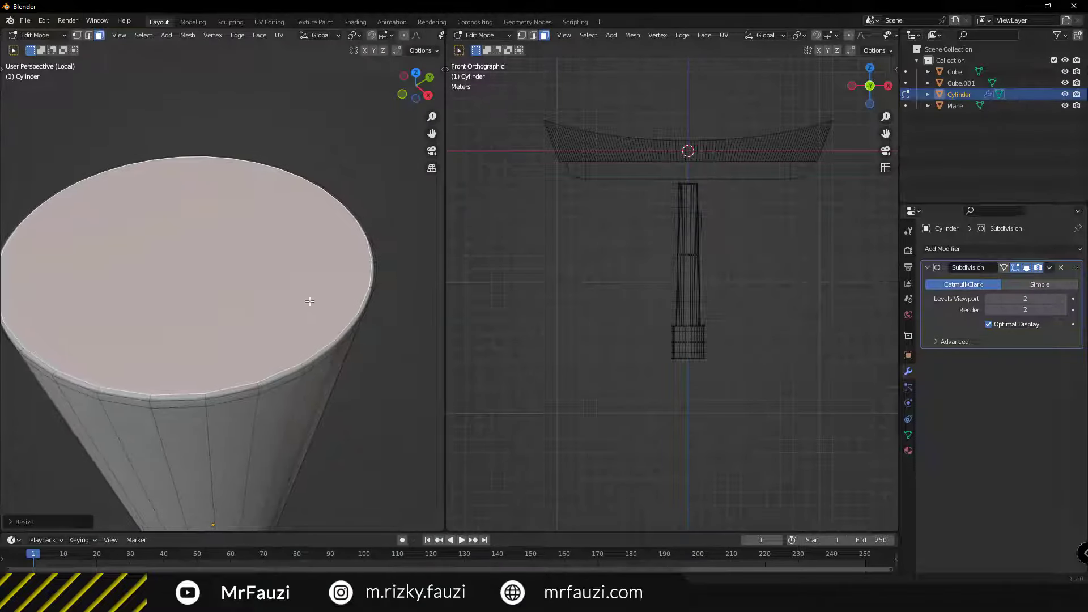
Add two more inset rings to the pillar's top face
key(i)
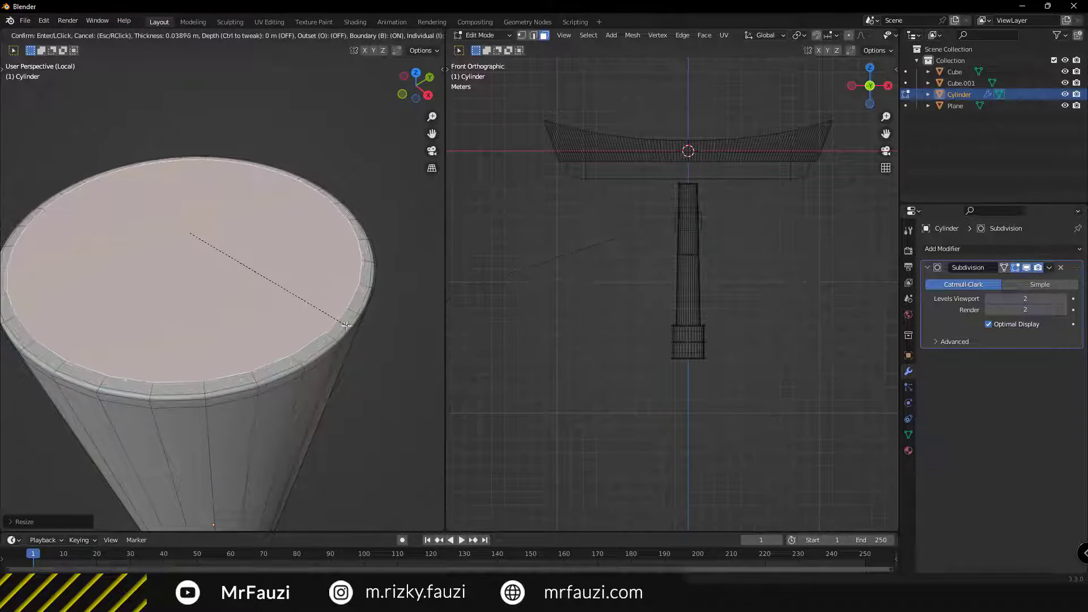
click(275, 305)
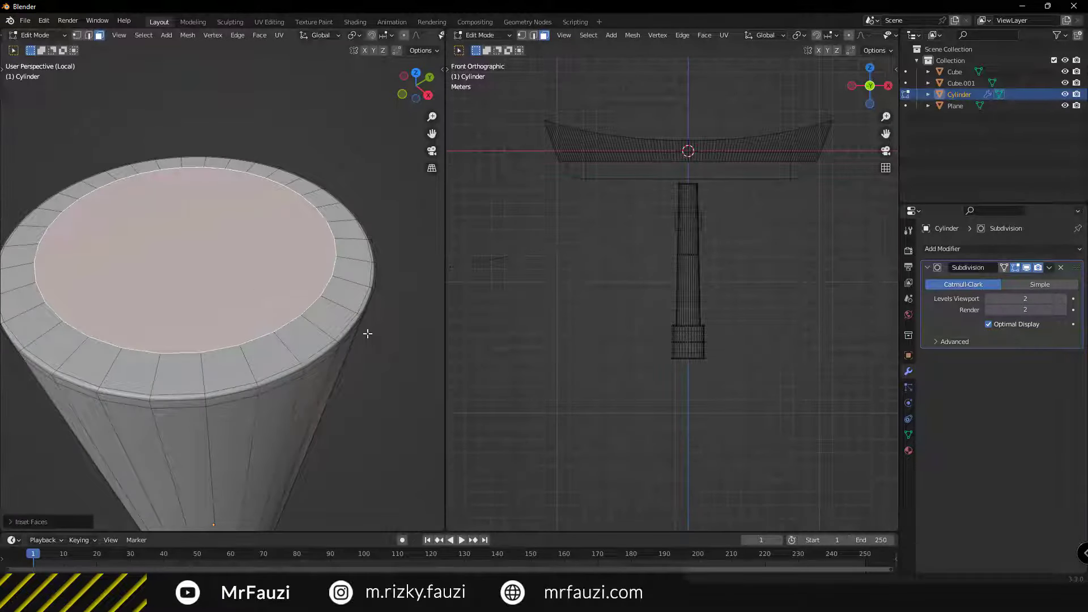
key(i)
click(215, 264)
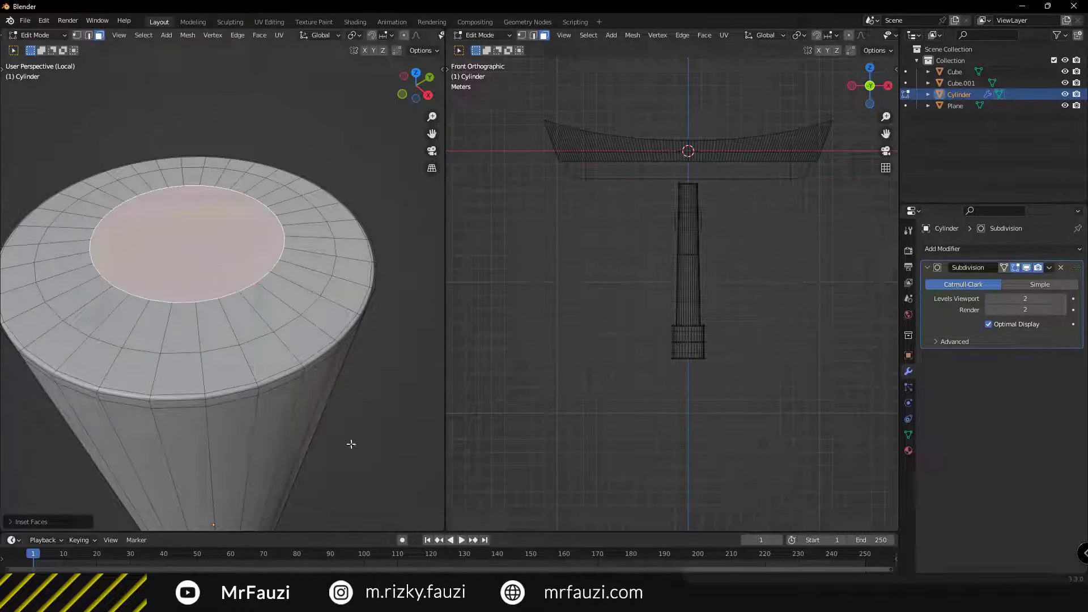
Add the innermost inset ring, return to Object Mode and exit Local View
key(i)
click(202, 275)
key(Tab)
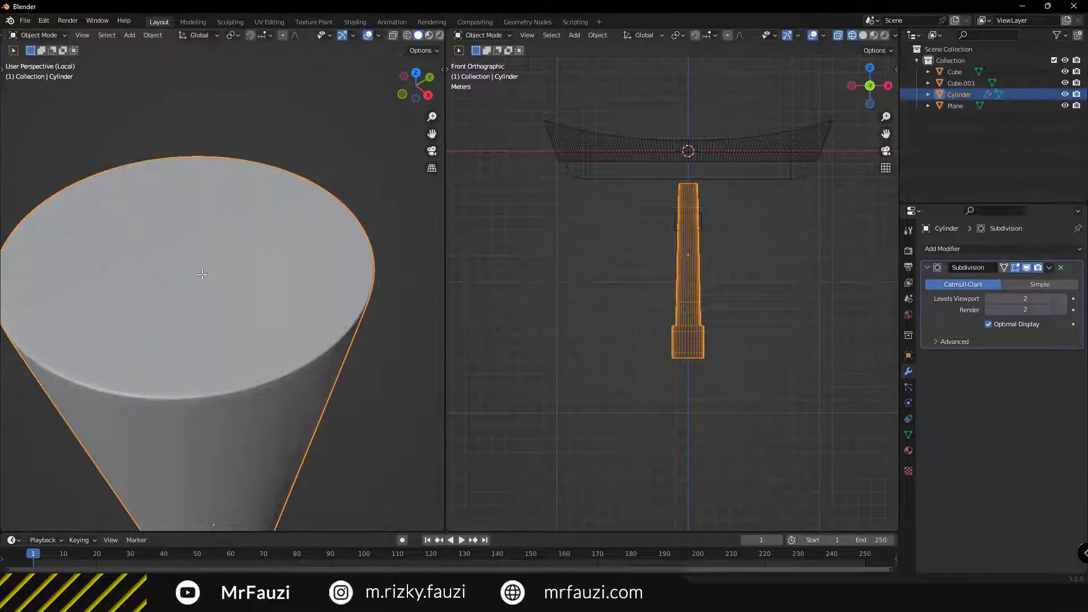
scroll(204, 295, down, 3)
mouse_move(206, 322)
middle_down()
mouse_move(250, 372)
mouse_move(252, 360)
mouse_move(244, 427)
mouse_move(377, 413)
mouse_move(346, 438)
middle_up()
scroll(302, 315, down, 2)
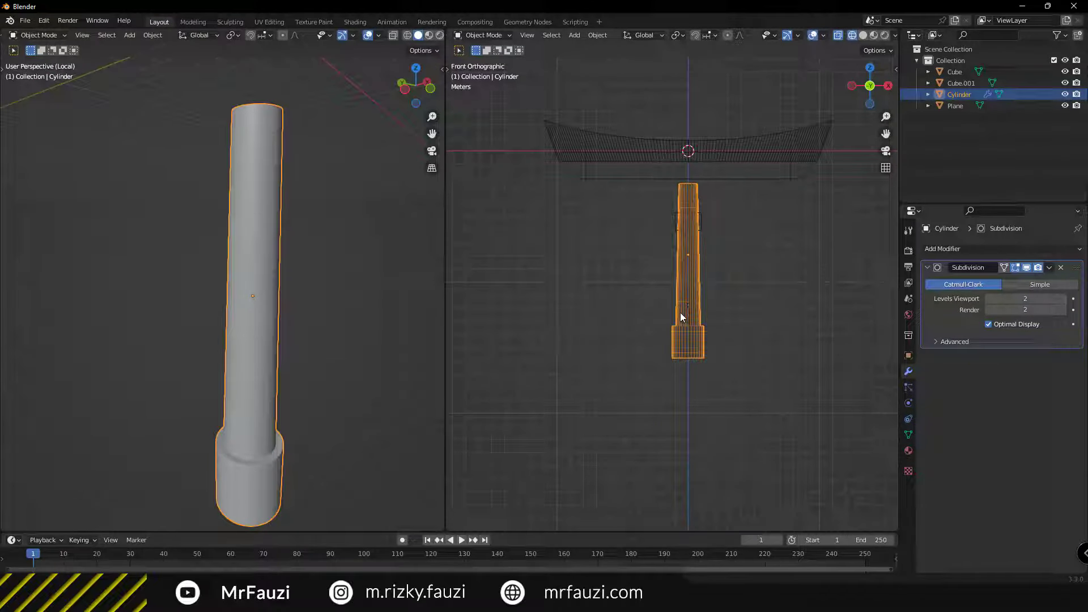
scroll(281, 274, down, 1)
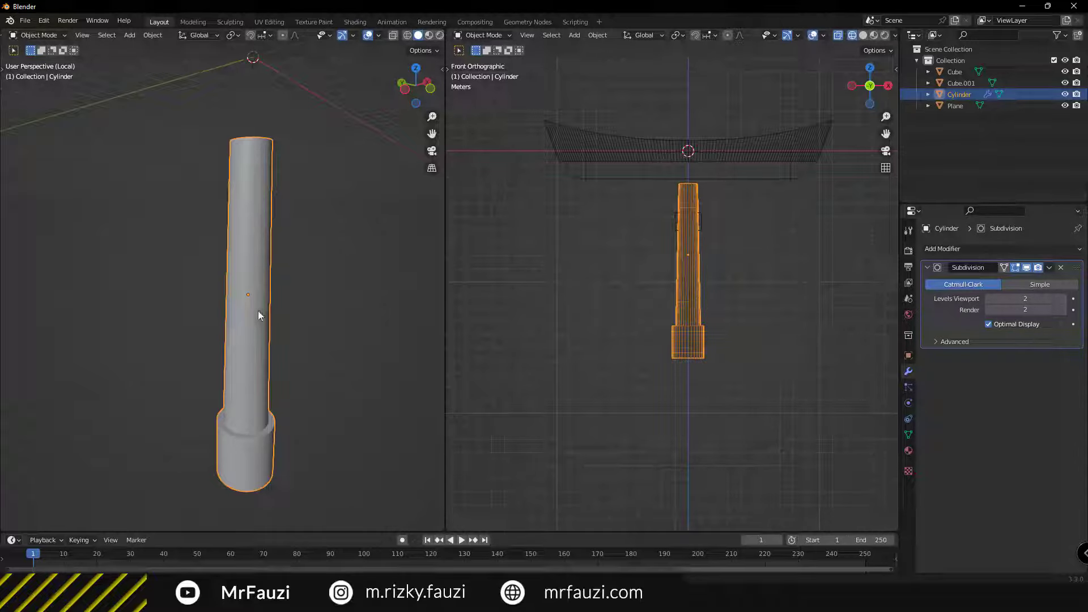
key(KP_Divide)
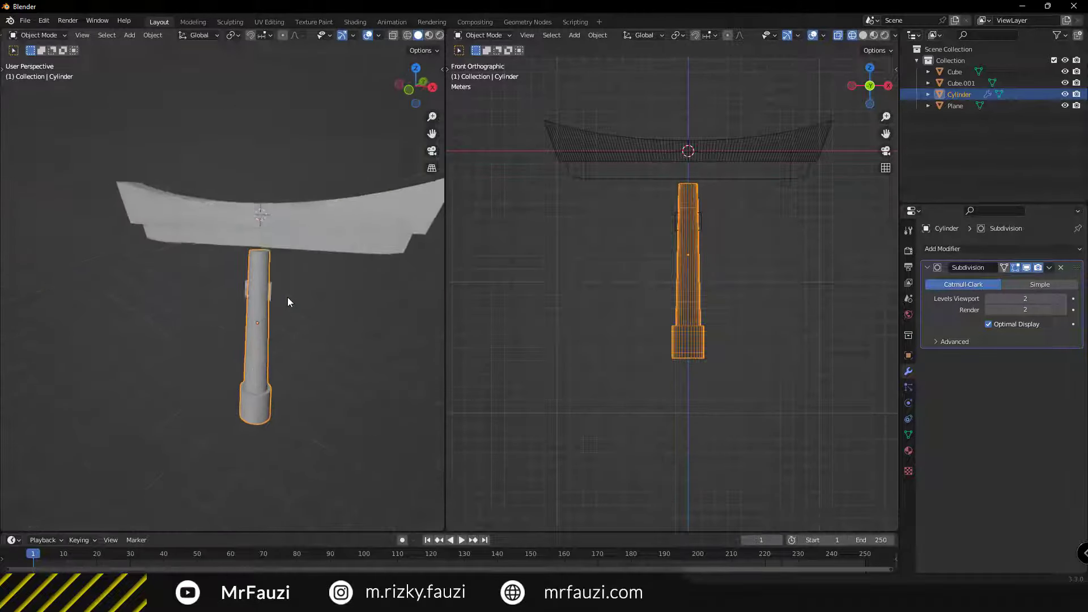
Move the small band block vertically along the pillar's Z axis
mouse_move(287, 297)
middle_down()
mouse_move(300, 257)
mouse_move(288, 276)
middle_up()
click(289, 220)
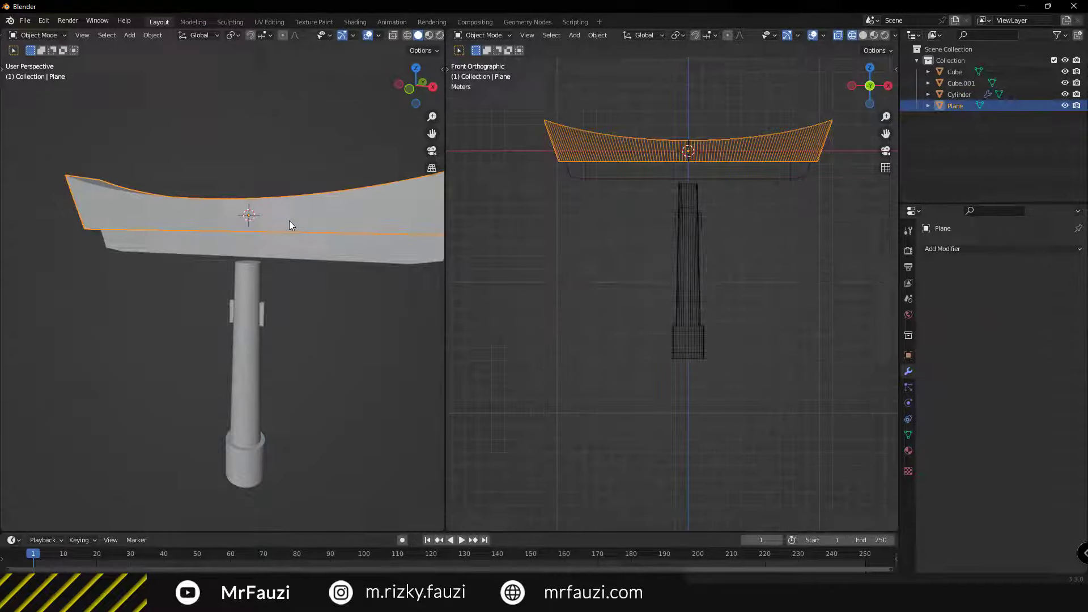
click(244, 285)
click(266, 322)
key(g)
key(z)
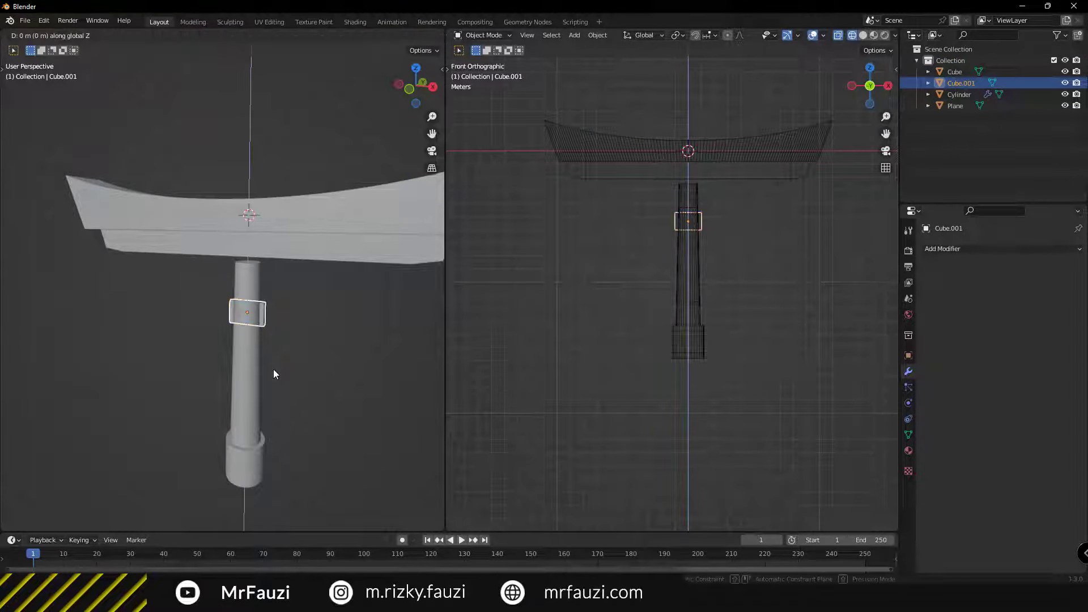
click(295, 326)
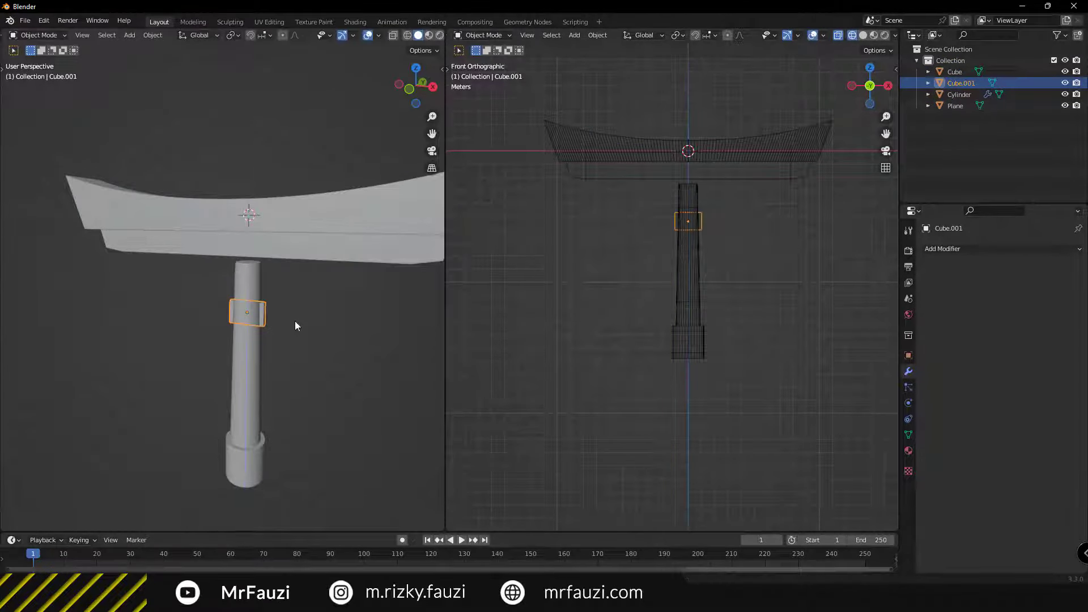
mouse_move(250, 350)
middle_down()
mouse_move(290, 354)
mouse_move(225, 377)
middle_up()
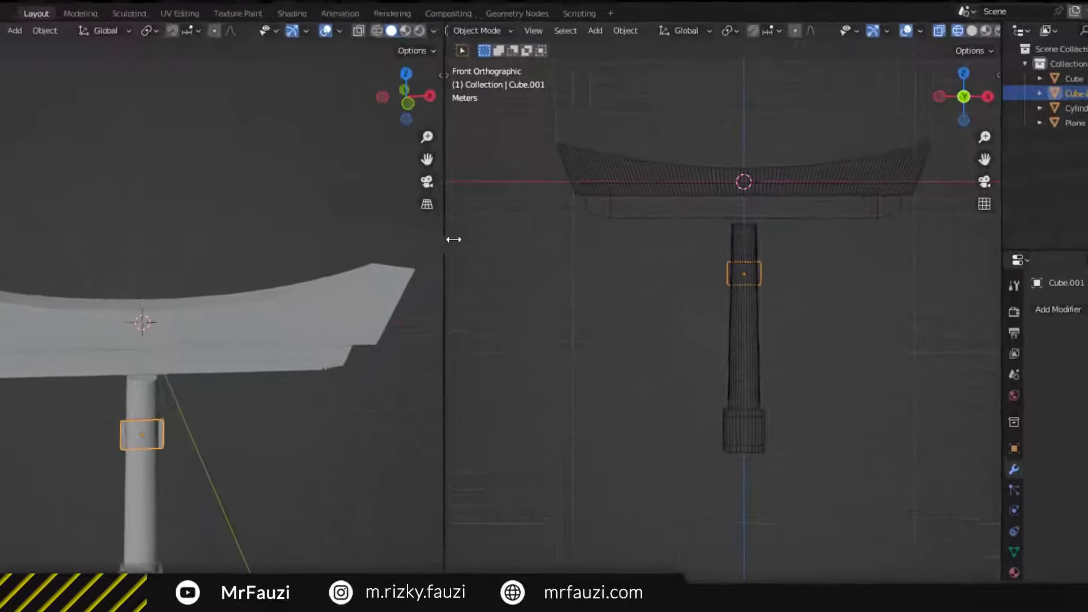
Set viewport shading to MatCap lighting with Random object colours
middle_drag(189, 391, 169, 385)
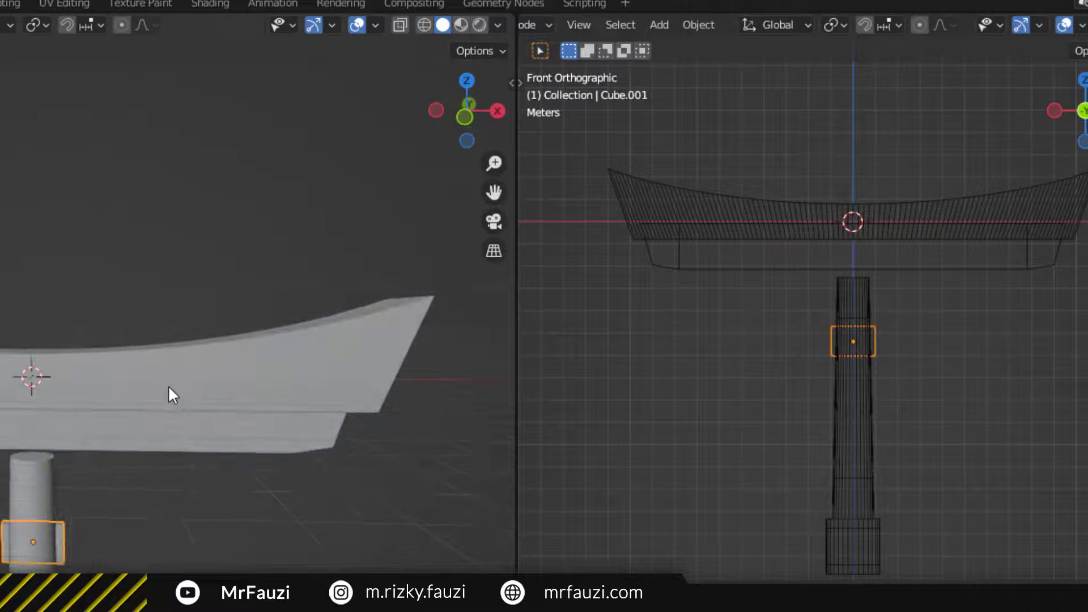
click(497, 25)
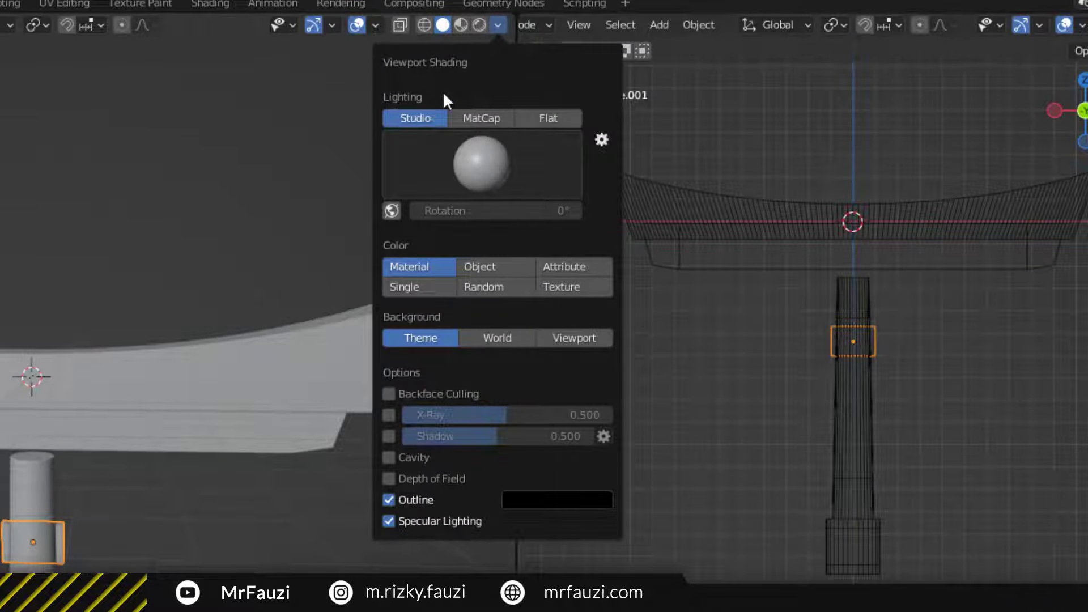
click(481, 118)
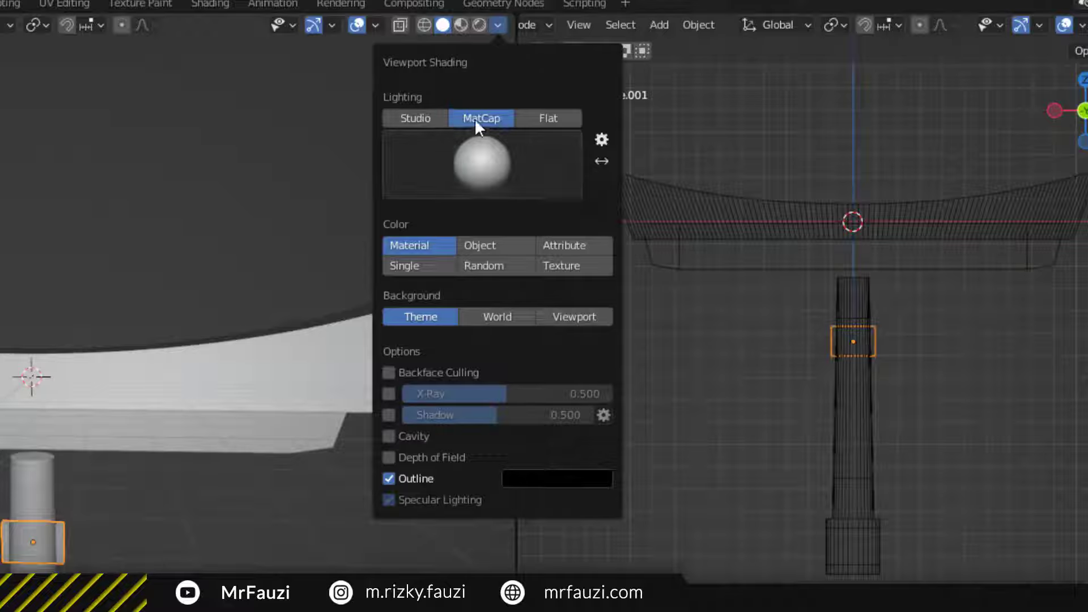
click(481, 266)
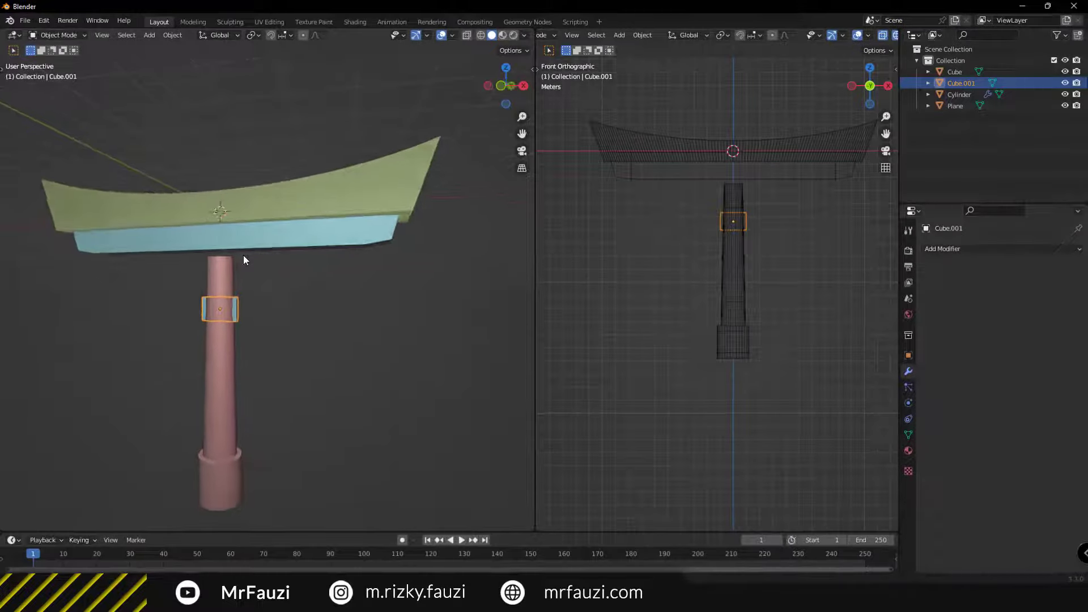
scroll(244, 260, up, 2)
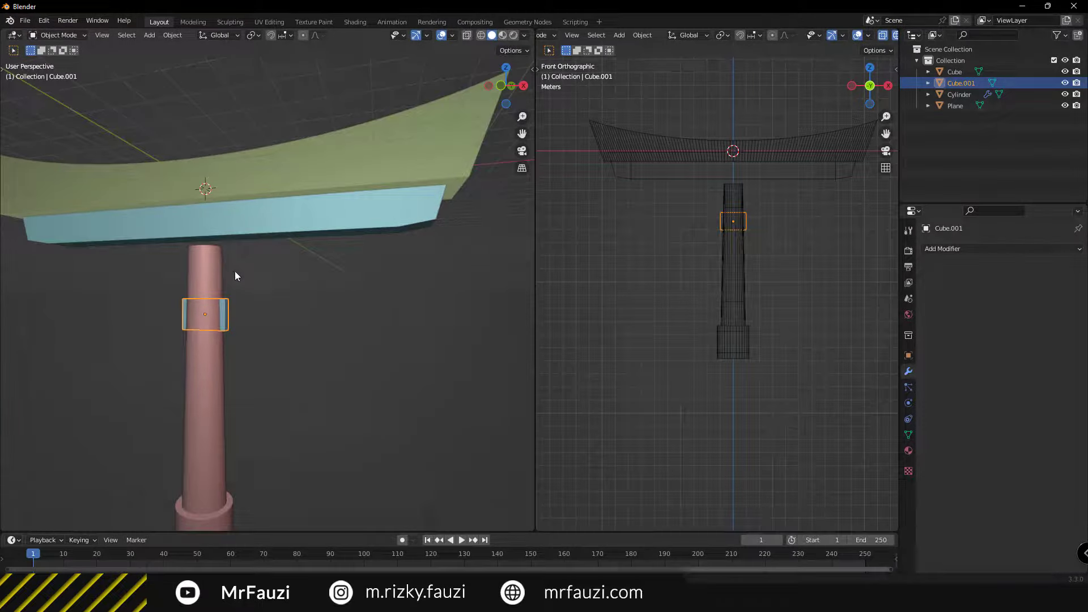
click(235, 271)
Select the pillar cylinder and switch to the front view
scroll(234, 270, down, 3)
click(271, 283)
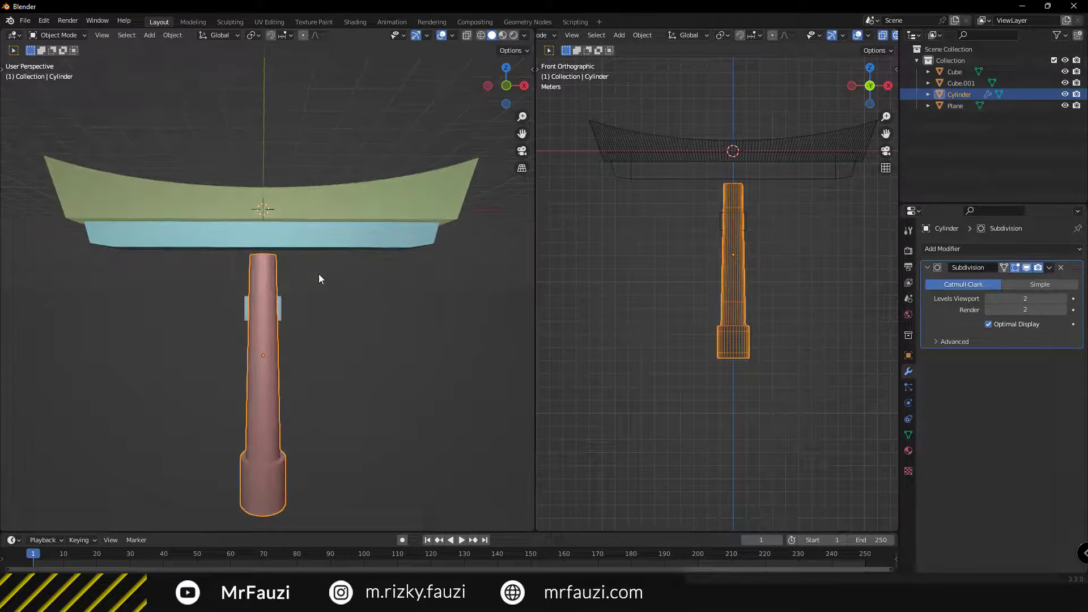
middle_drag(318, 277, 250, 280)
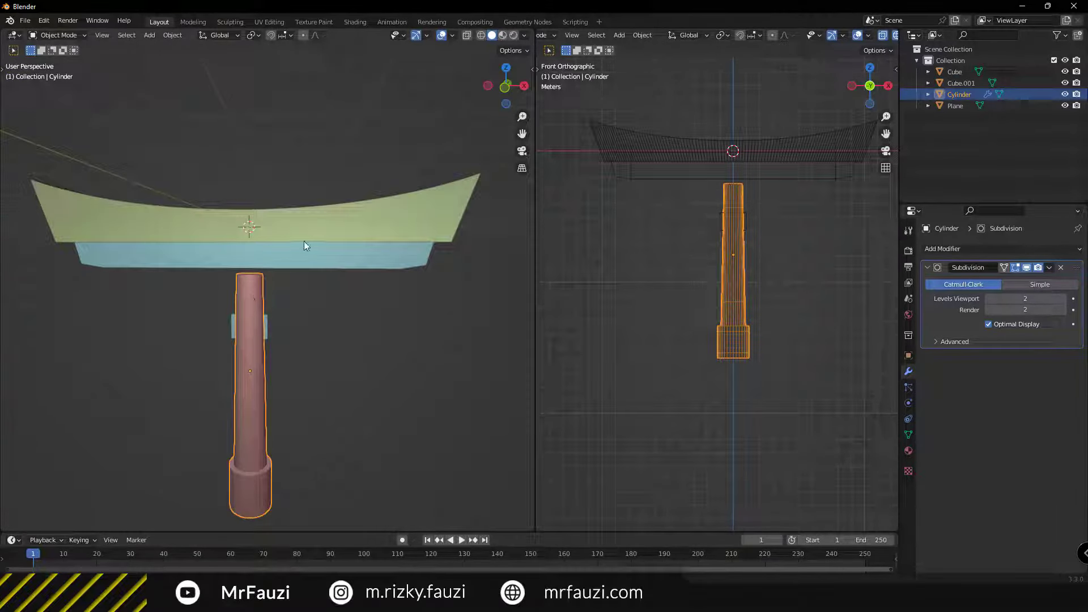
click(315, 266)
click(265, 328)
click(260, 299)
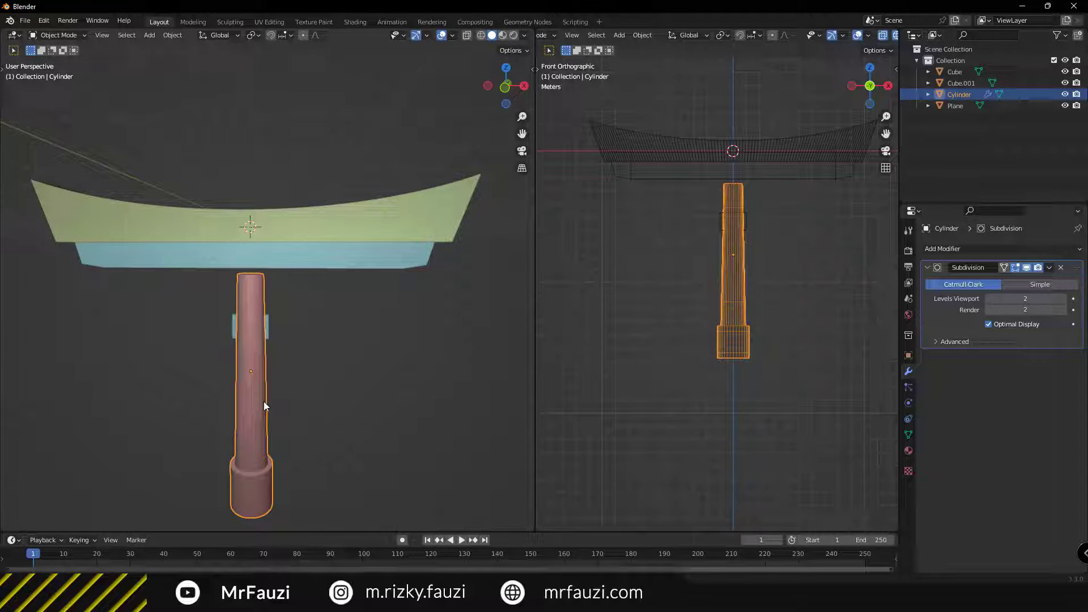
key(KP_1)
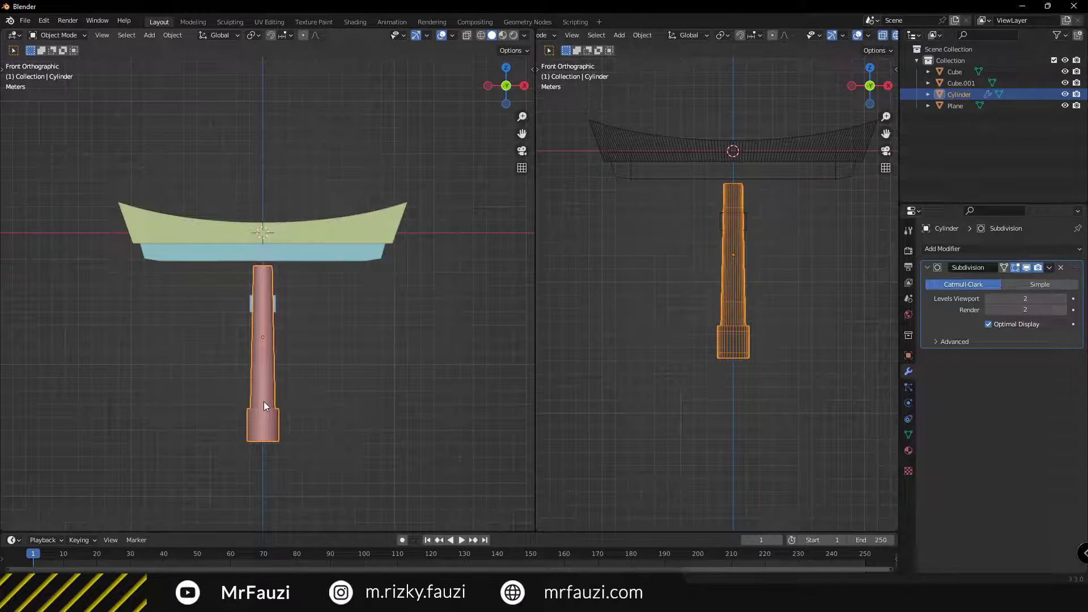
scroll(300, 311, up, 2)
scroll(322, 254, down, 1)
shift+middle_drag(321, 259, 334, 230)
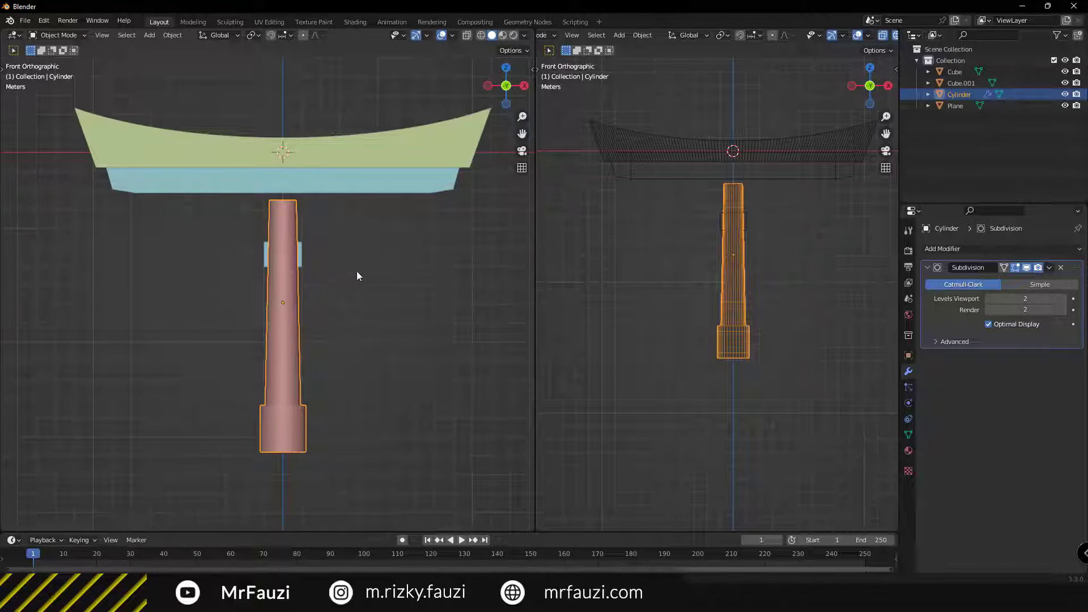
Slide the pillar slightly left along the X axis
key(g)
key(x)
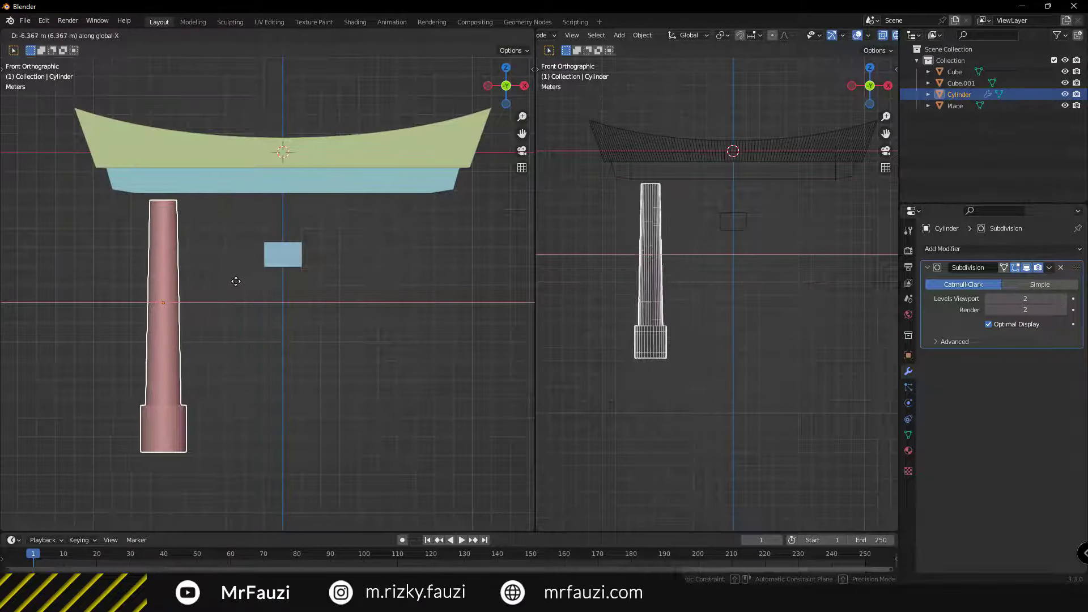
click(232, 280)
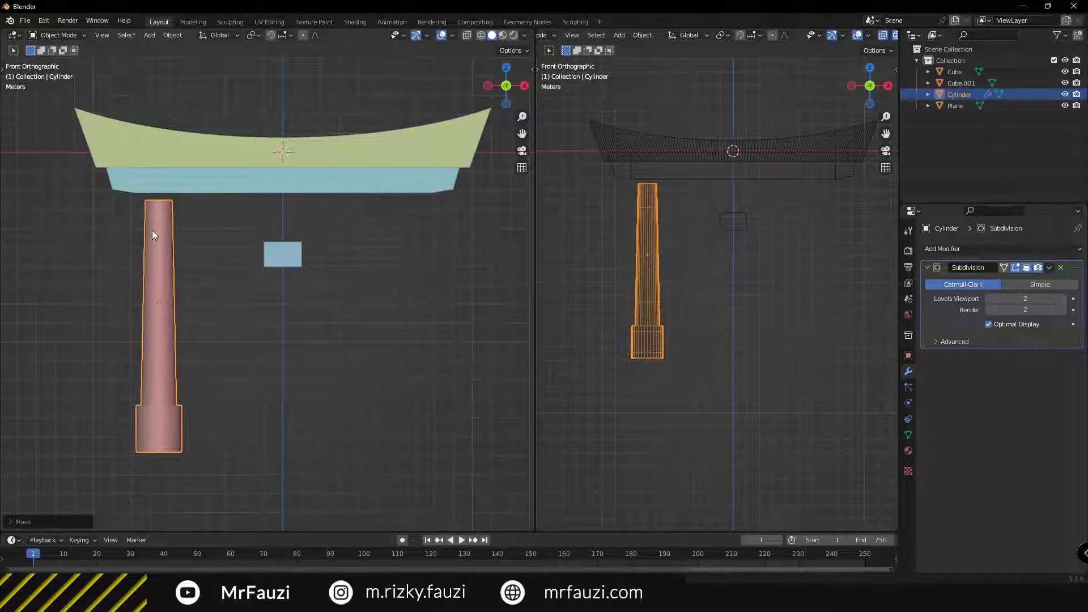
shift+middle_drag(152, 235, 237, 263)
scroll(271, 315, up, 2)
Raise the pillar along Z so its top meets the lower beam
key(g)
key(z)
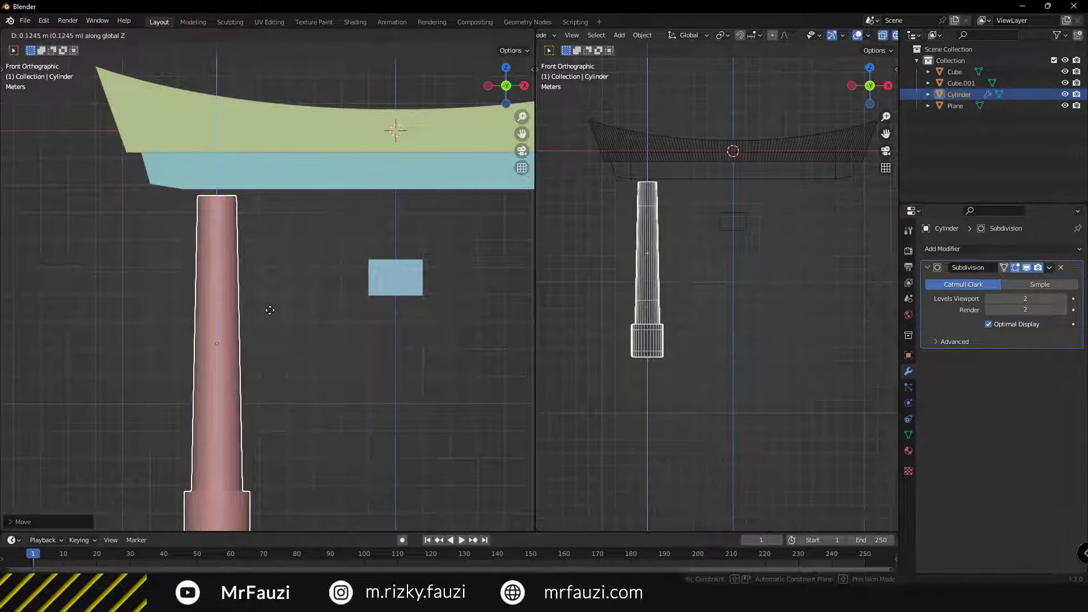
click(216, 302)
scroll(216, 301, down, 1)
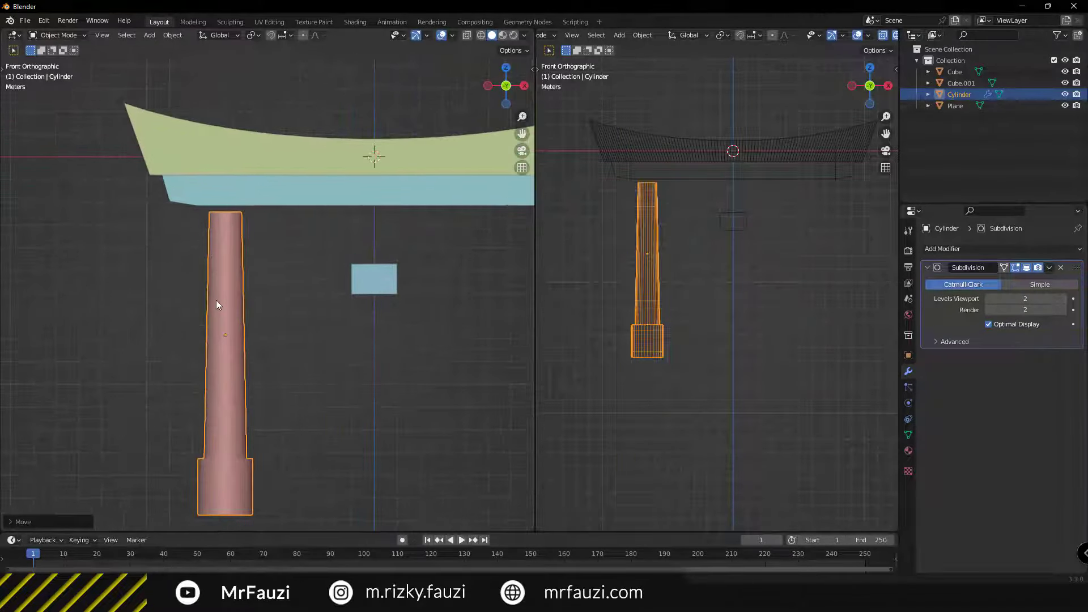
click(220, 299)
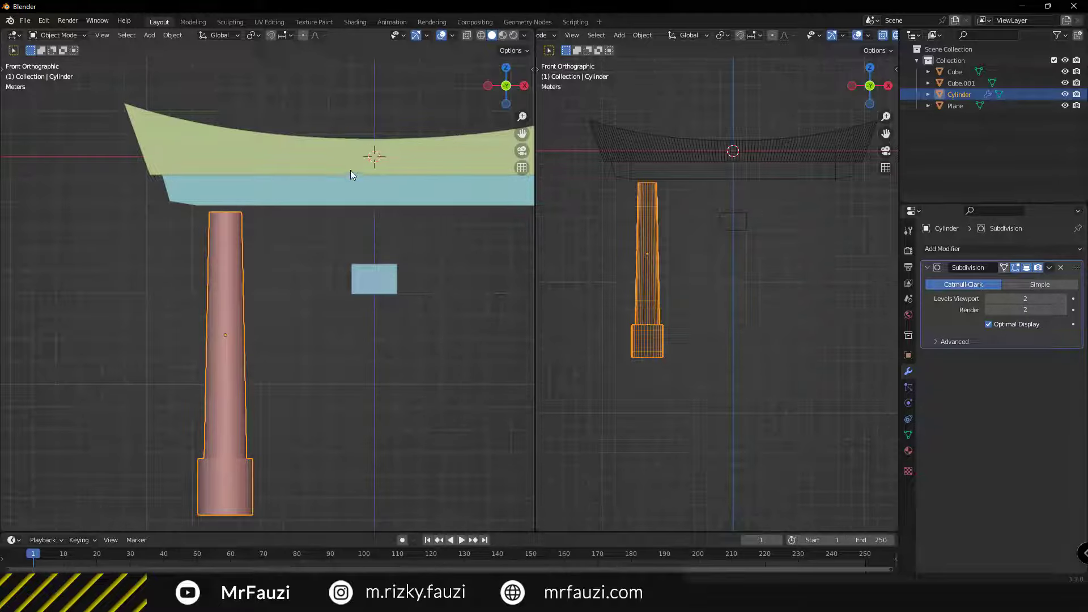
key(shift+s)
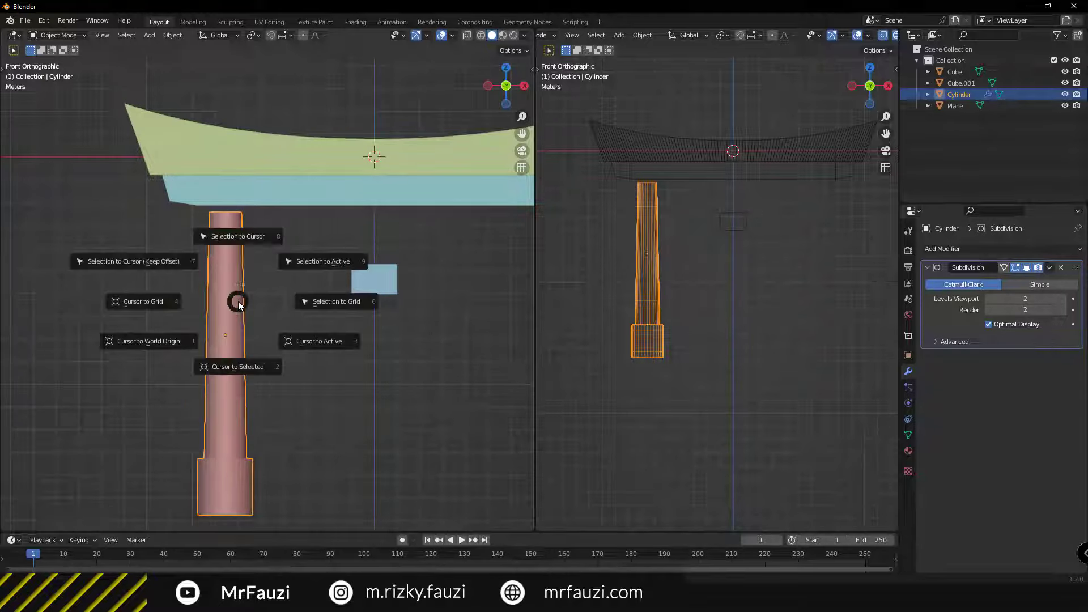
Snap the cursor to the pillar, add a cylinder there and flatten it along Z
click(236, 370)
scroll(226, 360, up, 3)
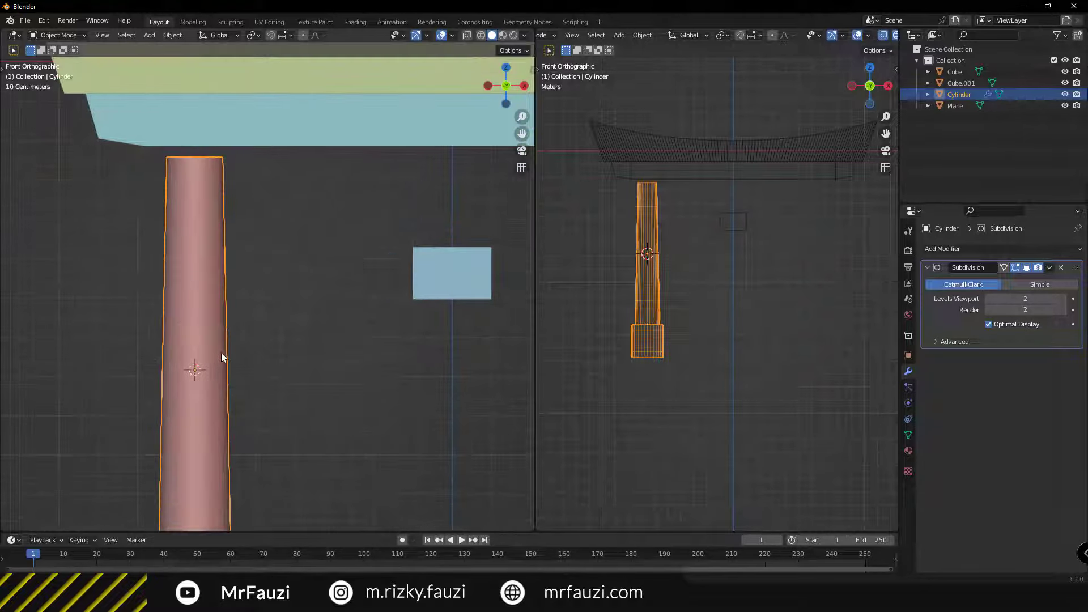
scroll(204, 363, down, 1)
key(shift+a)
mouse_move(157, 352)
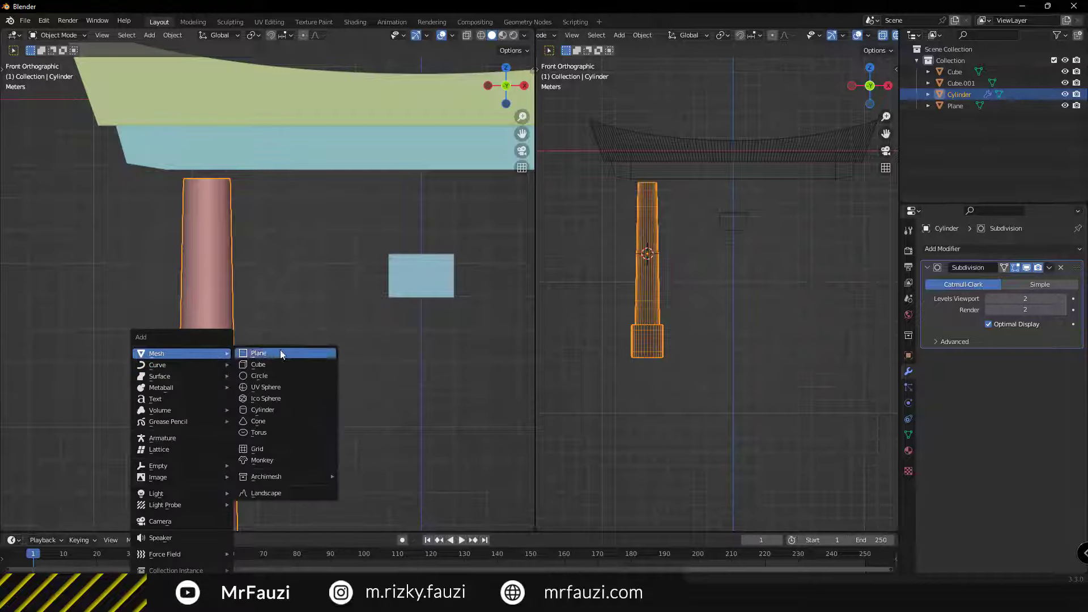
click(290, 407)
key(s)
key(z)
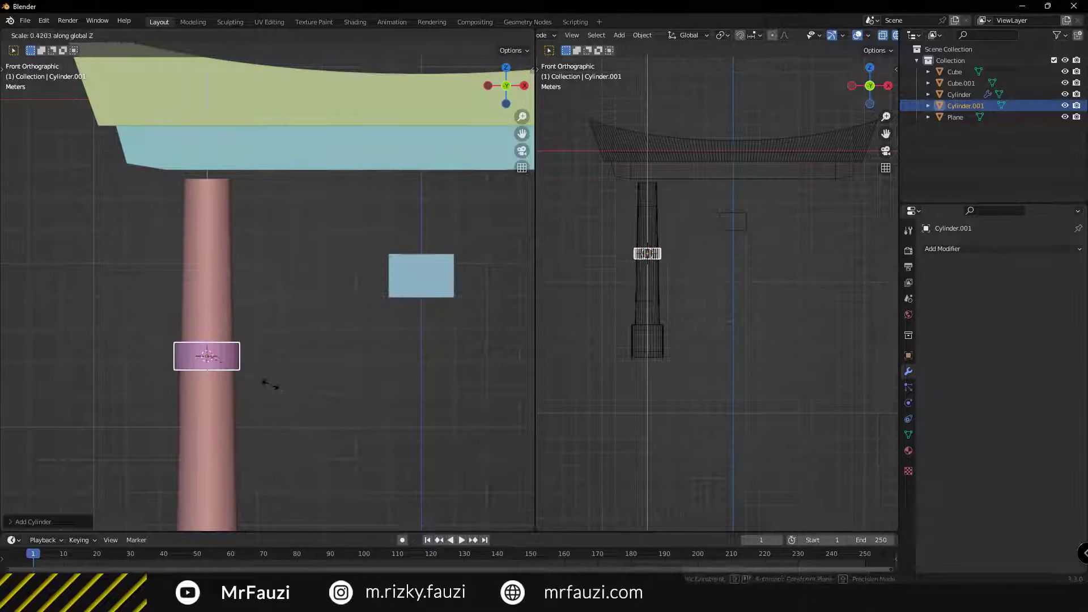
click(244, 379)
Move the flat cylinder up to the pillar's top and widen it
key(g)
key(z)
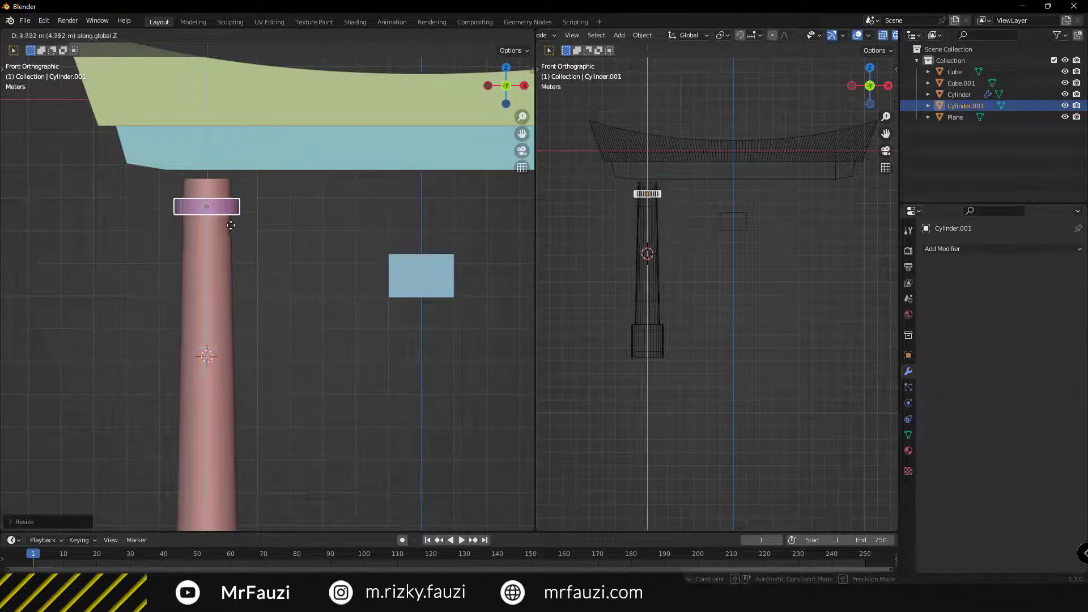
click(235, 199)
scroll(237, 169, up, 3)
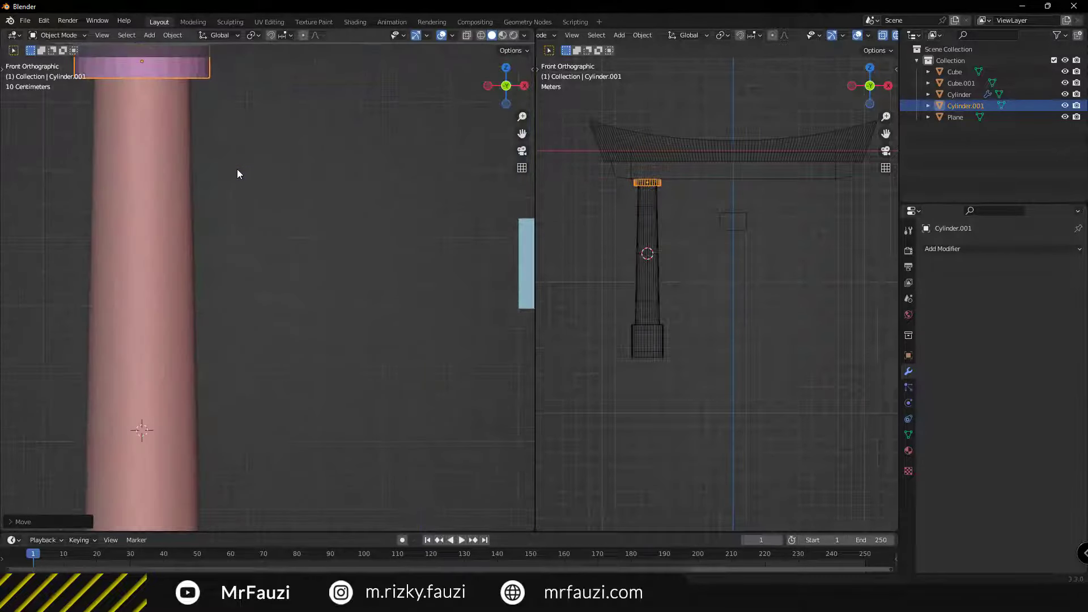
shift+middle_drag(237, 169, 237, 255)
scroll(667, 162, up, 3)
scroll(717, 403, down, 5)
shift+middle_drag(718, 402, 618, 270)
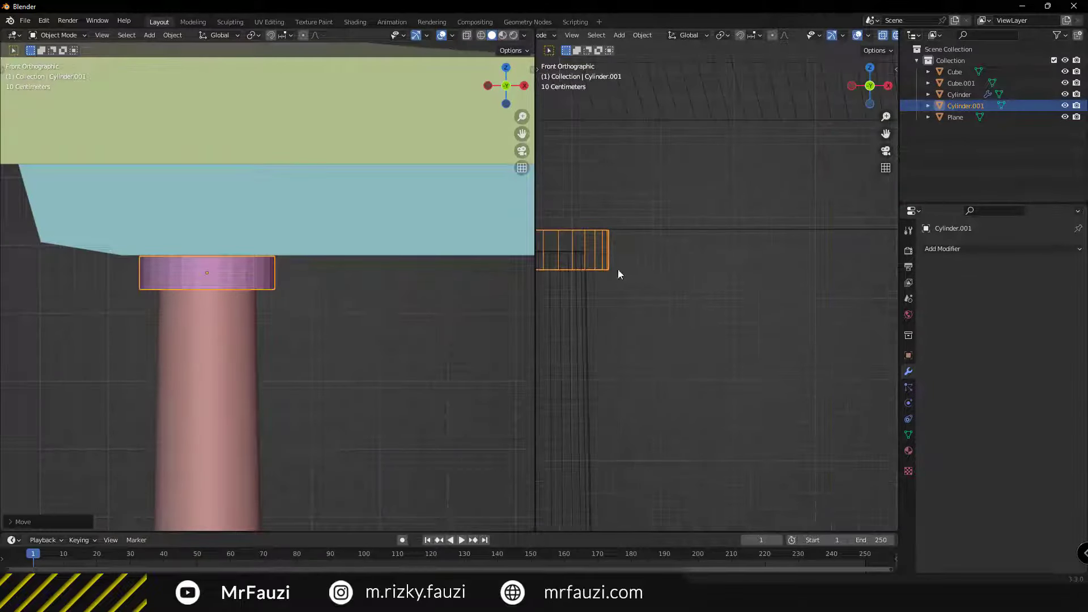
scroll(746, 335, up, 4)
scroll(807, 348, up, 2)
key(s)
click(807, 345)
Make the capital ring slightly taller, then a little wider from the top view
key(g)
key(z)
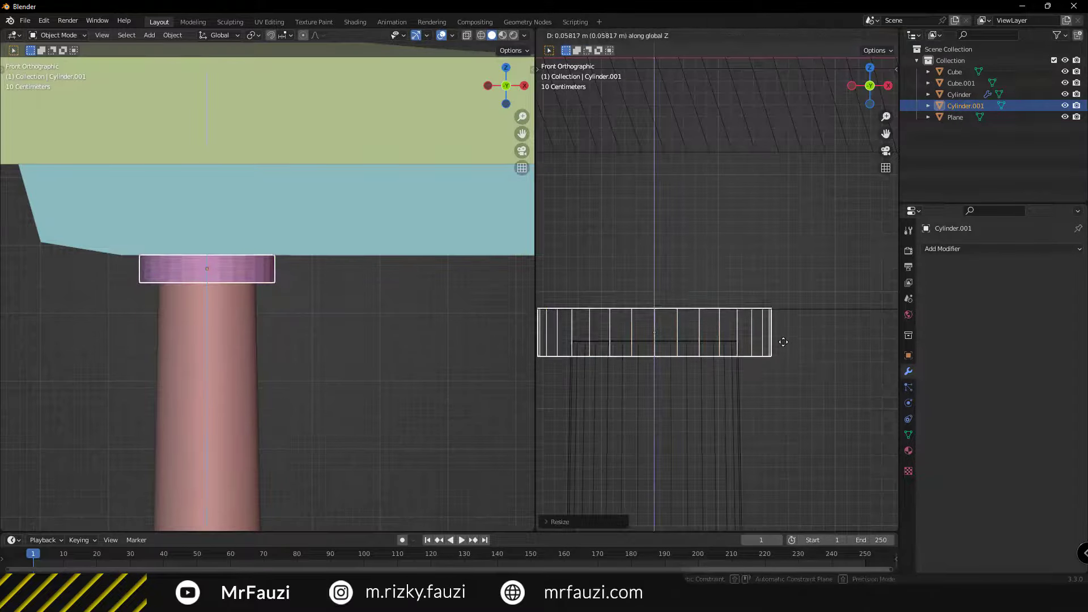
right_click(784, 342)
key(s)
key(z)
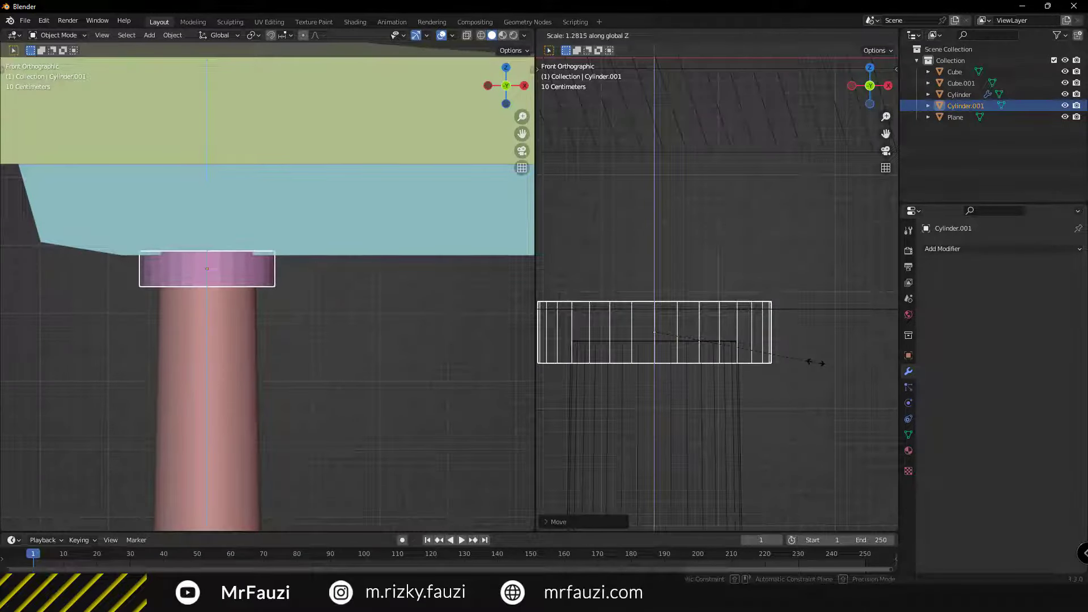
click(814, 363)
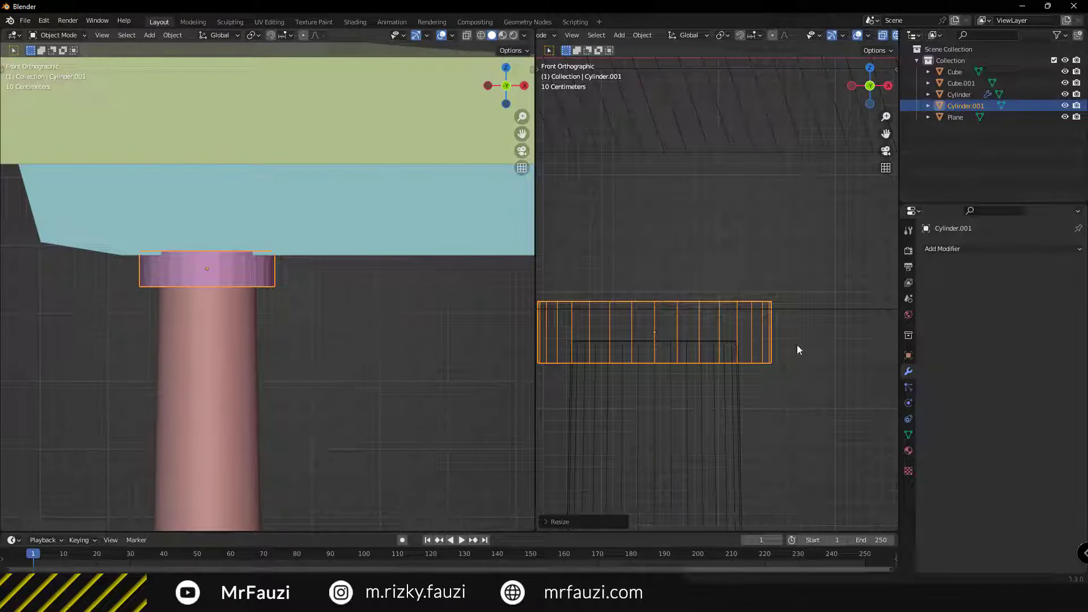
scroll(831, 311, down, 2)
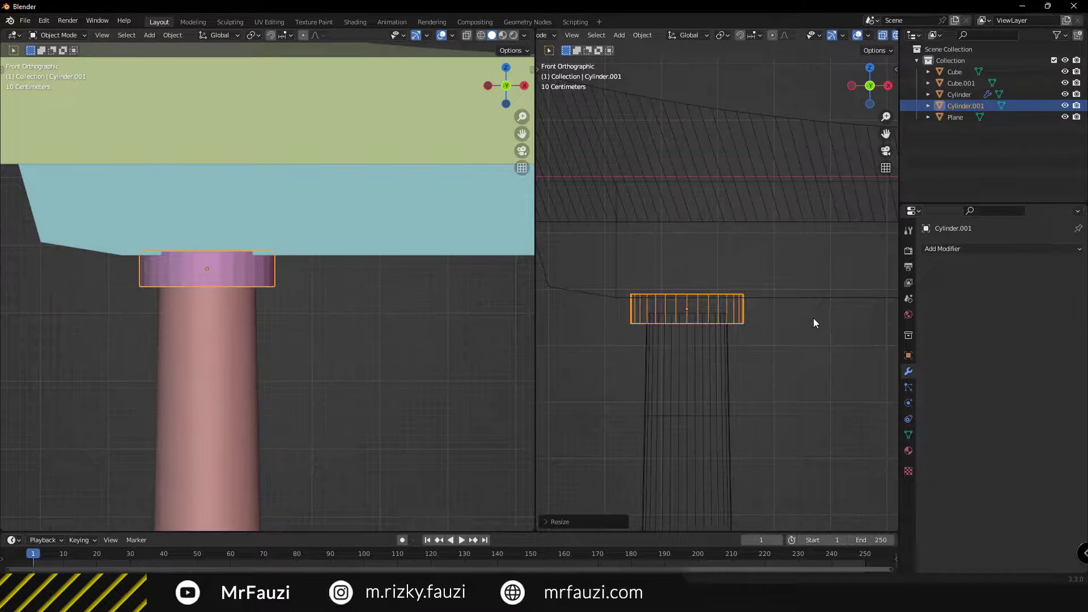
key(KP_7)
key(s)
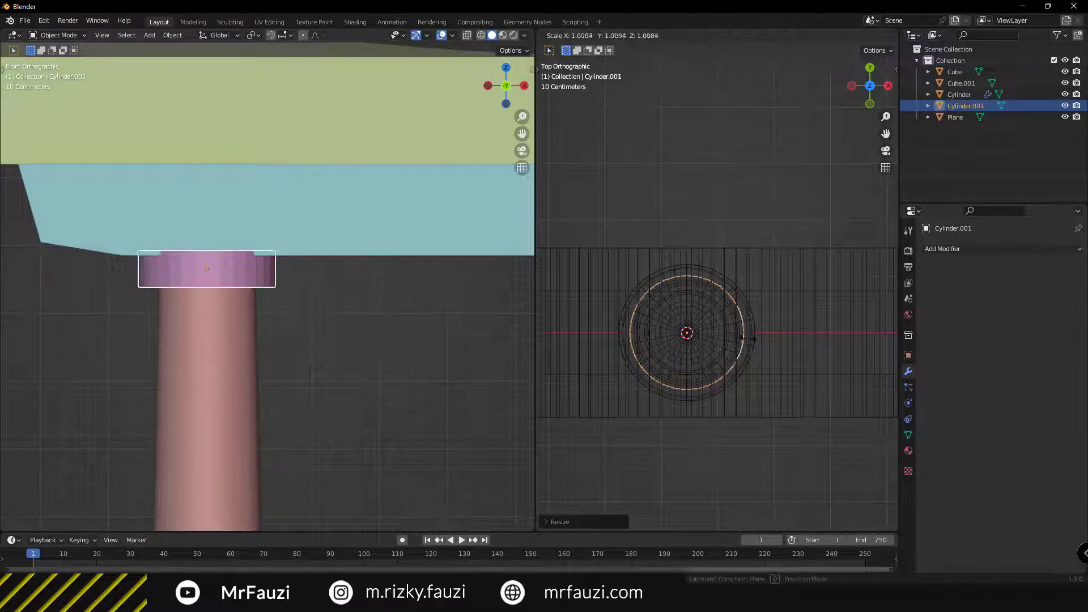
click(752, 340)
Thin the capital ring vertically and check it from the side and front
mouse_move(295, 325)
middle_down()
mouse_move(266, 313)
mouse_move(298, 290)
mouse_move(238, 274)
mouse_move(242, 250)
mouse_move(372, 291)
mouse_move(391, 338)
mouse_move(293, 313)
mouse_move(428, 321)
mouse_move(408, 314)
middle_up()
scroll(264, 307, down, 3)
scroll(265, 306, down, 2)
key(s)
key(z)
click(350, 309)
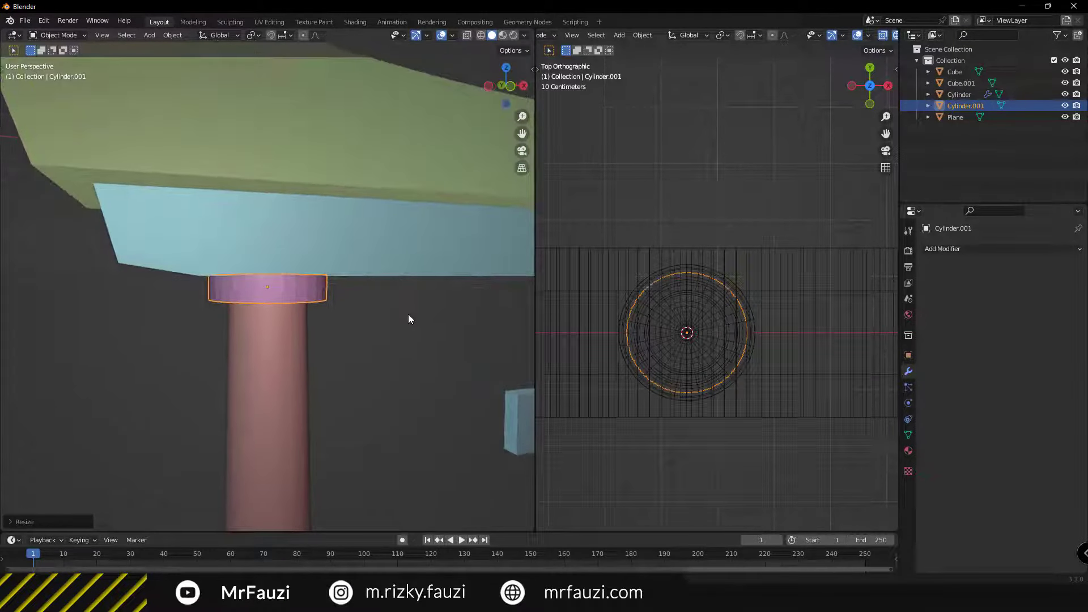
click(408, 319)
middle_drag(351, 293, 397, 309)
middle_drag(662, 324, 665, 325)
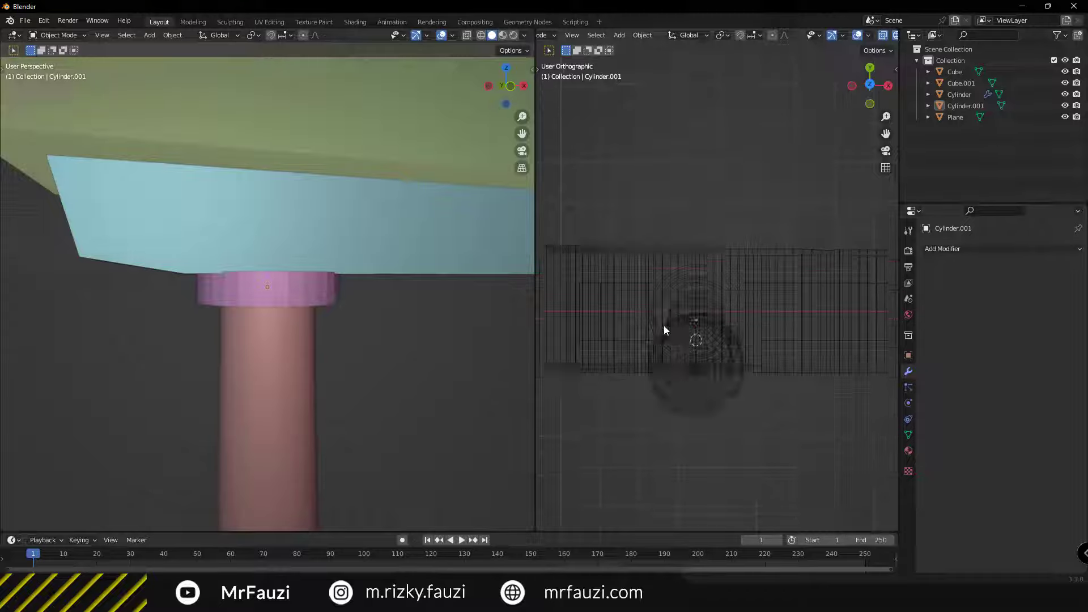
key(KP_1)
scroll(713, 303, up, 3)
Lower the capital ring and pillar together slightly along Z
click(712, 302)
shift+click(732, 320)
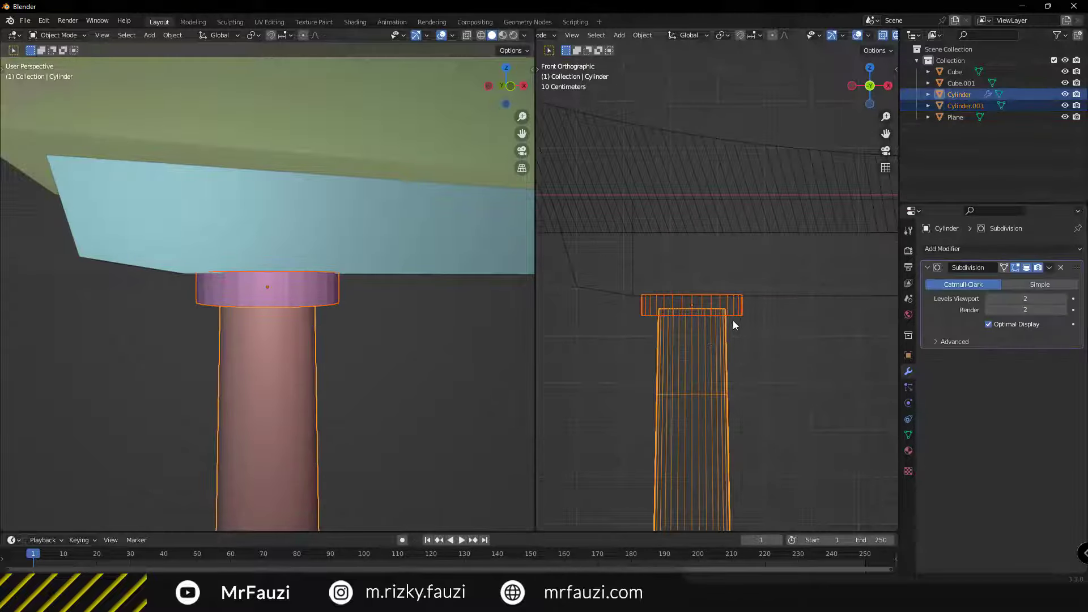
scroll(733, 318, up, 4)
scroll(617, 260, up, 2)
scroll(685, 257, up, 2)
key(g)
key(z)
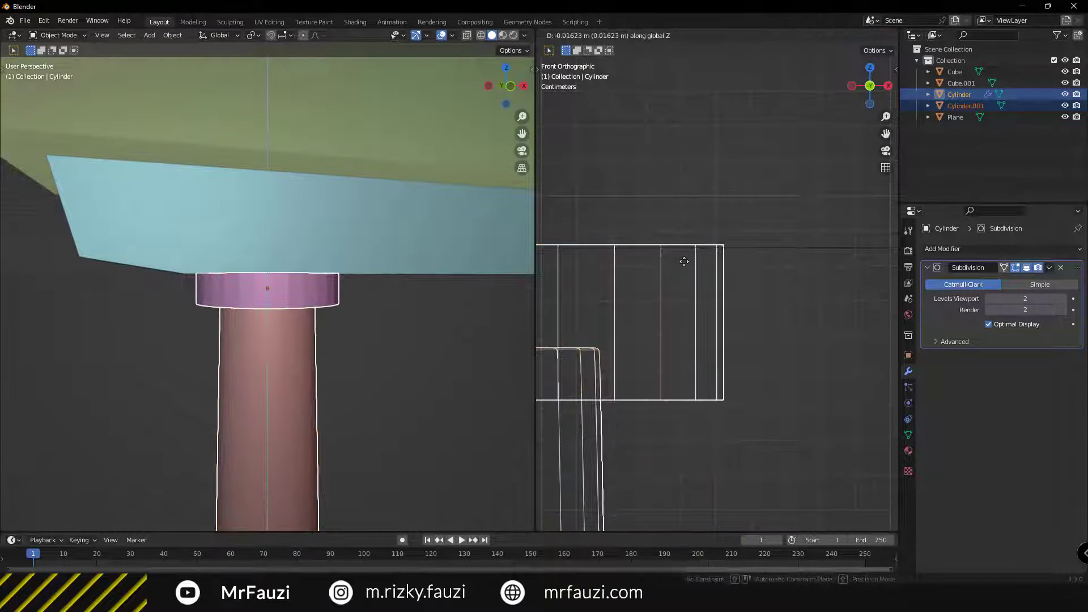
click(684, 281)
scroll(290, 339, down, 5)
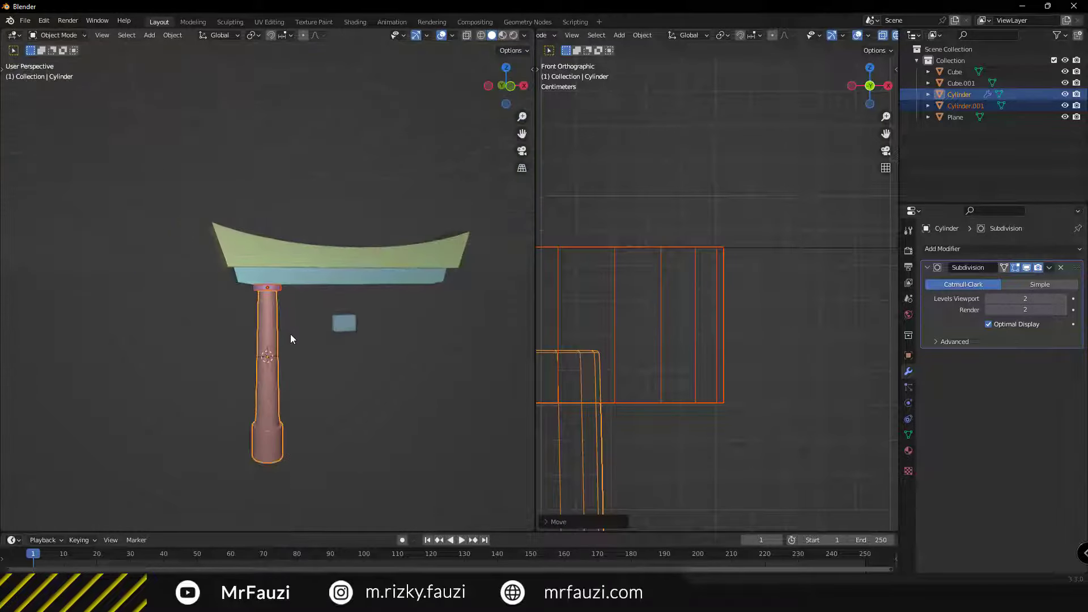
scroll(284, 317, up, 2)
Deselect everything and select only the pink capital ring
key(alt+a)
scroll(281, 291, up, 3)
mouse_move(262, 297)
middle_down()
mouse_move(191, 312)
mouse_move(238, 317)
mouse_move(407, 256)
mouse_move(216, 307)
middle_up()
click(273, 284)
scroll(408, 272, up, 4)
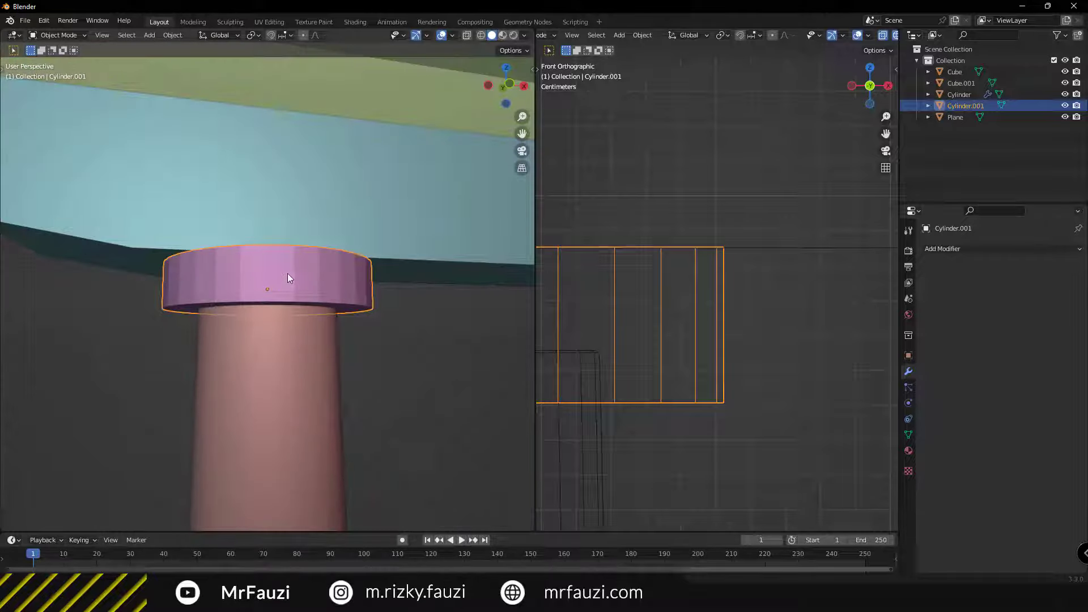
Add a Subdivision Surface modifier to the capital
click(944, 249)
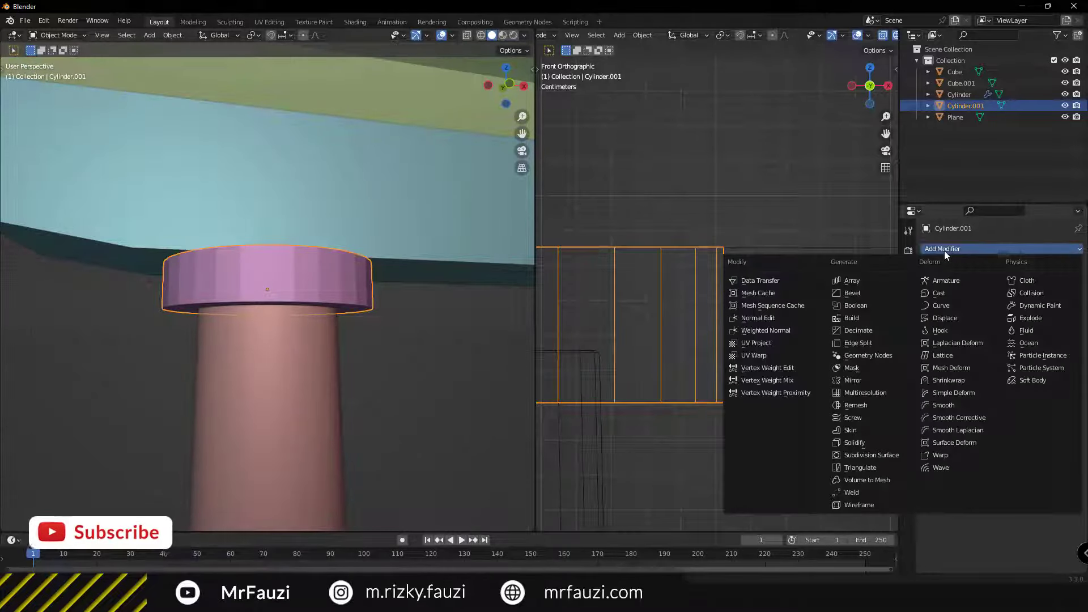
click(872, 455)
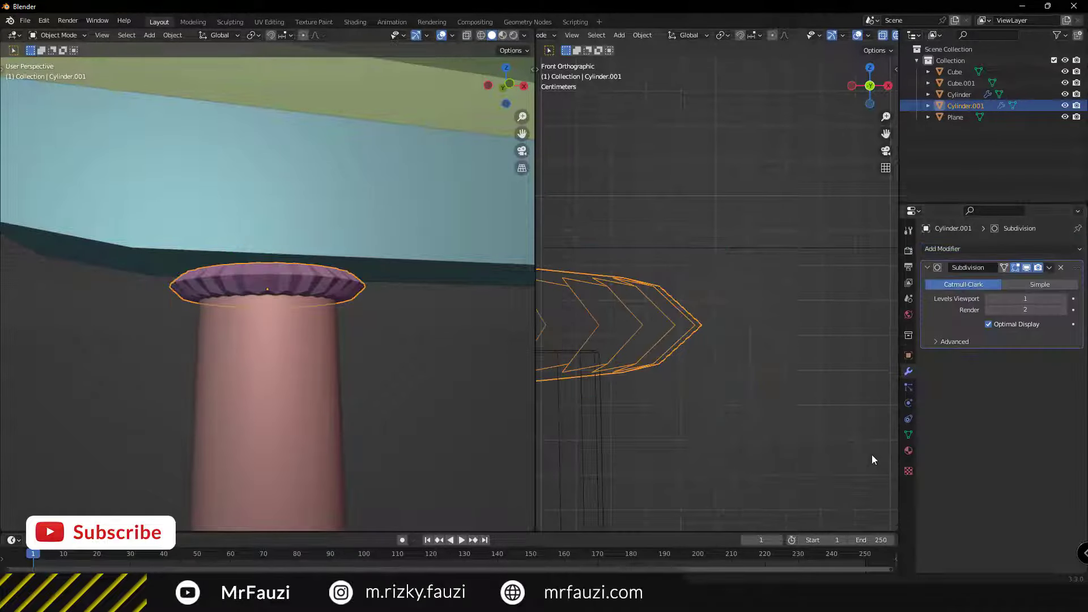
mouse_move(315, 353)
middle_down()
mouse_move(301, 338)
mouse_move(332, 334)
mouse_move(305, 291)
middle_up()
Add edge loops to the capital and spread them along Z toward the rims
key(Tab)
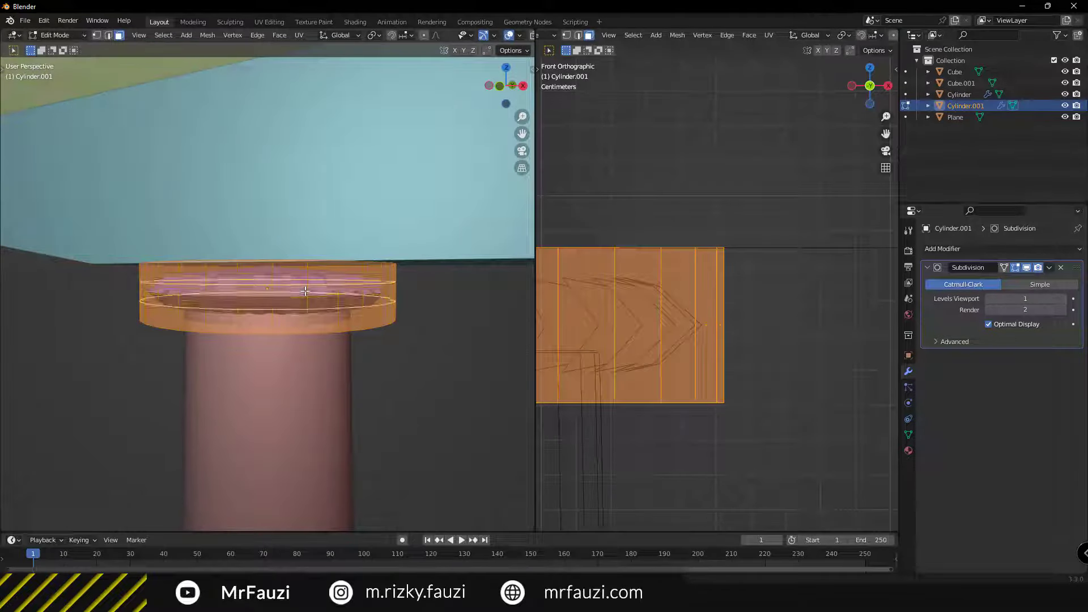
click(305, 291)
key(s)
key(z)
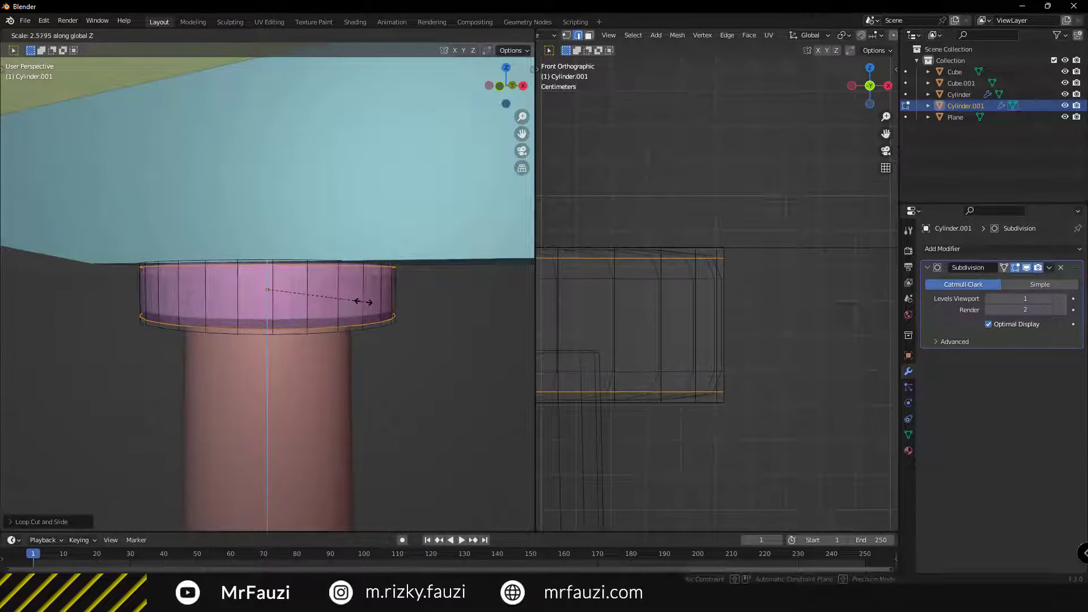
click(363, 304)
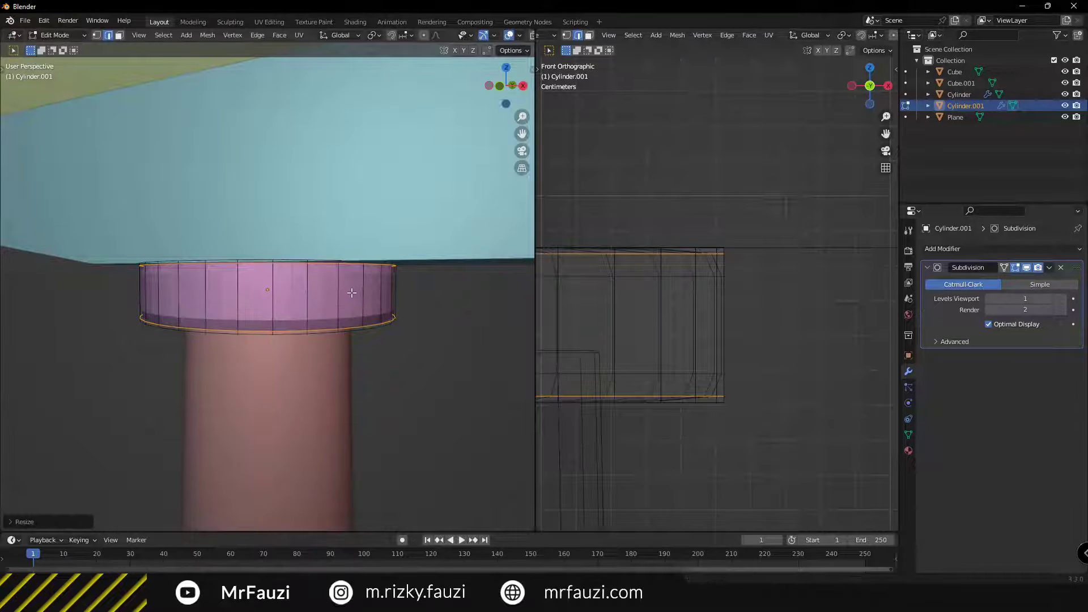
mouse_move(362, 303)
middle_down()
mouse_move(333, 267)
mouse_move(312, 286)
mouse_move(247, 282)
middle_up()
Inset the capital's underside and top faces, then return to Object Mode
key(3)
alt+click(287, 282)
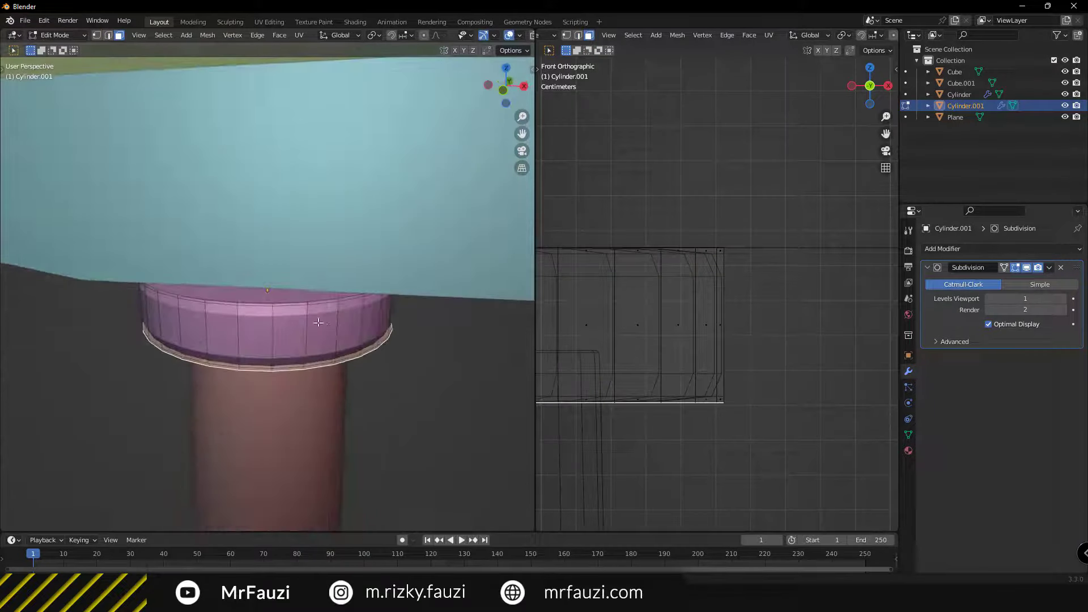
alt+shift+click(248, 282)
key(i)
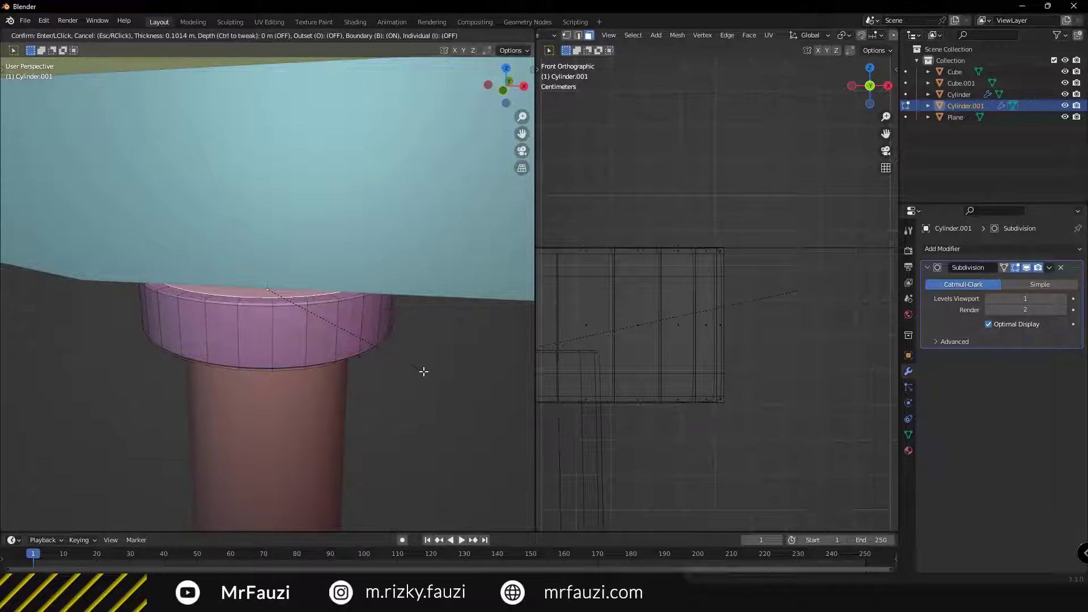
click(429, 375)
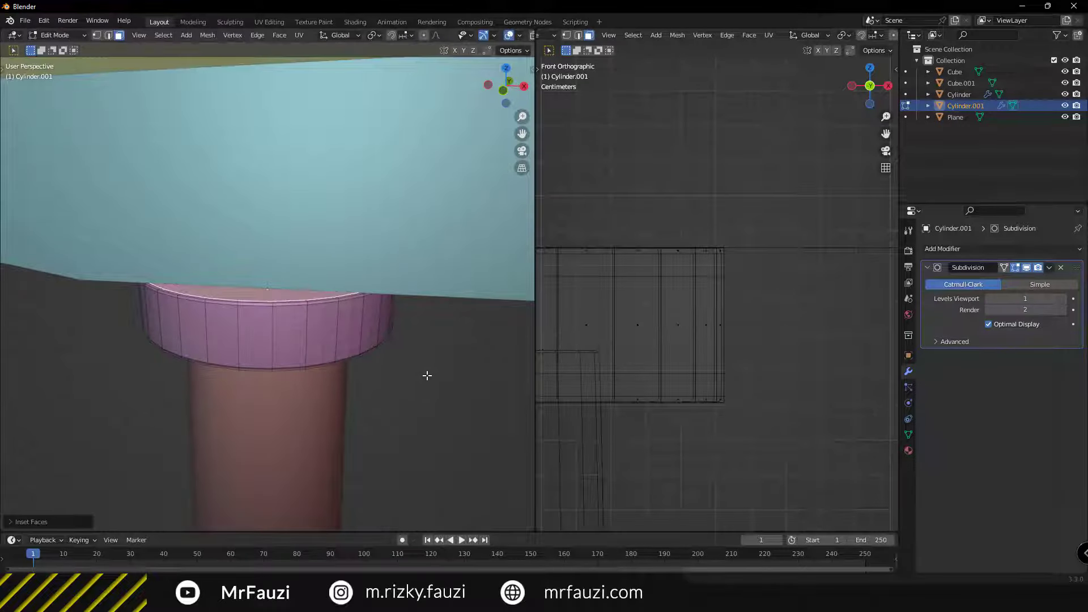
key(Tab)
right_click(338, 320)
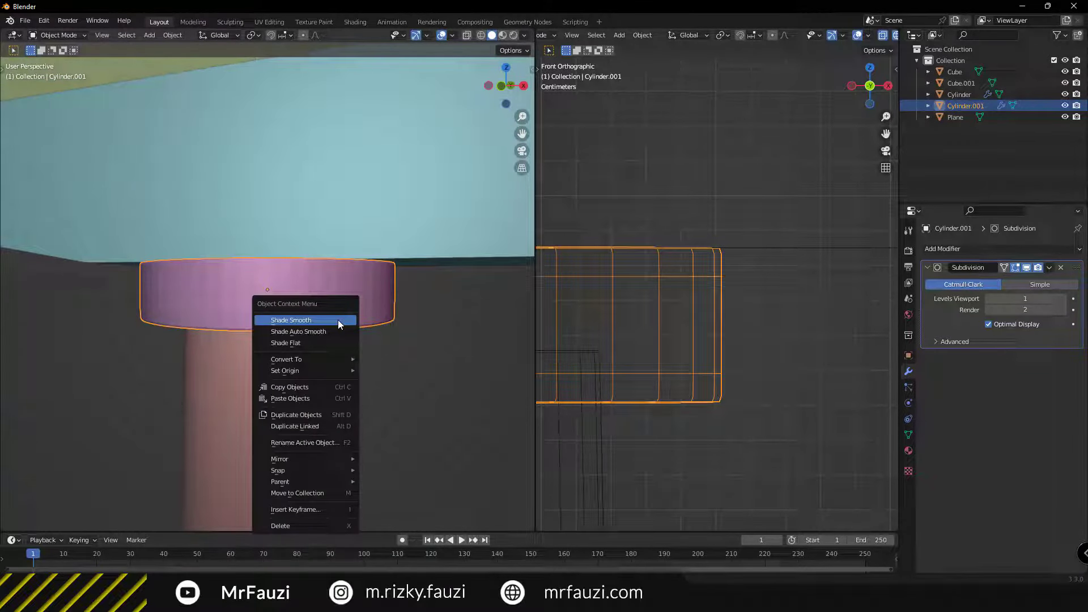
Smooth-shade the capital and slightly widen its bottom face in Edit Mode
click(338, 320)
middle_drag(327, 309, 348, 259)
middle_drag(387, 312, 347, 308)
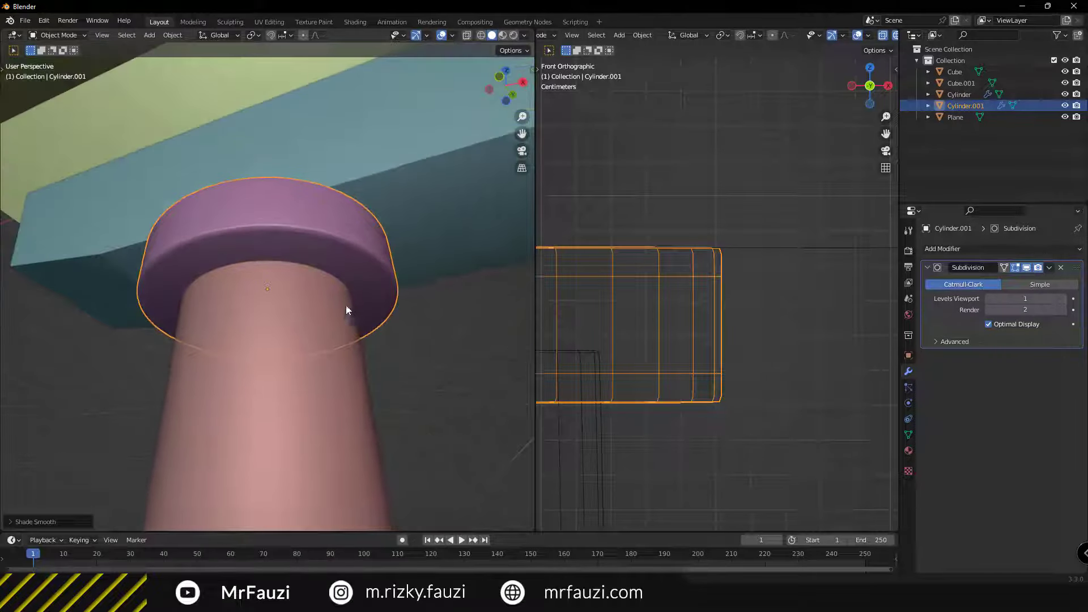
key(Tab)
scroll(276, 242, up, 3)
scroll(275, 243, up, 2)
key(s)
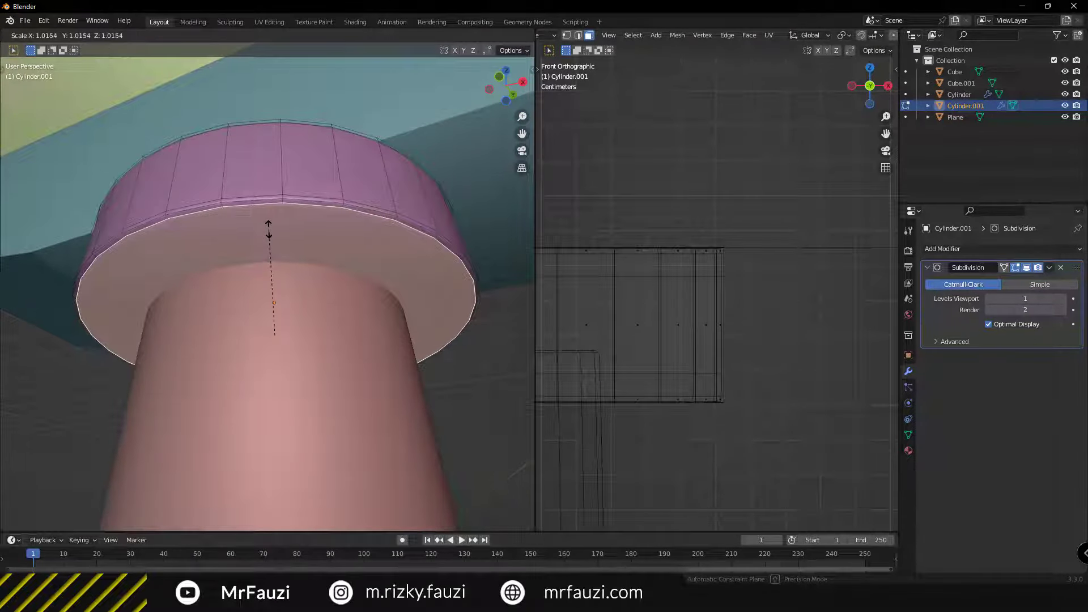
click(269, 228)
key(Tab)
Raise the capital's Subdivision viewport level to 2 and deselect it
middle_drag(256, 257, 238, 315)
click(1064, 303)
mouse_move(356, 331)
middle_down()
mouse_move(329, 304)
mouse_move(318, 339)
mouse_move(457, 321)
mouse_move(301, 328)
middle_up()
key(alt+a)
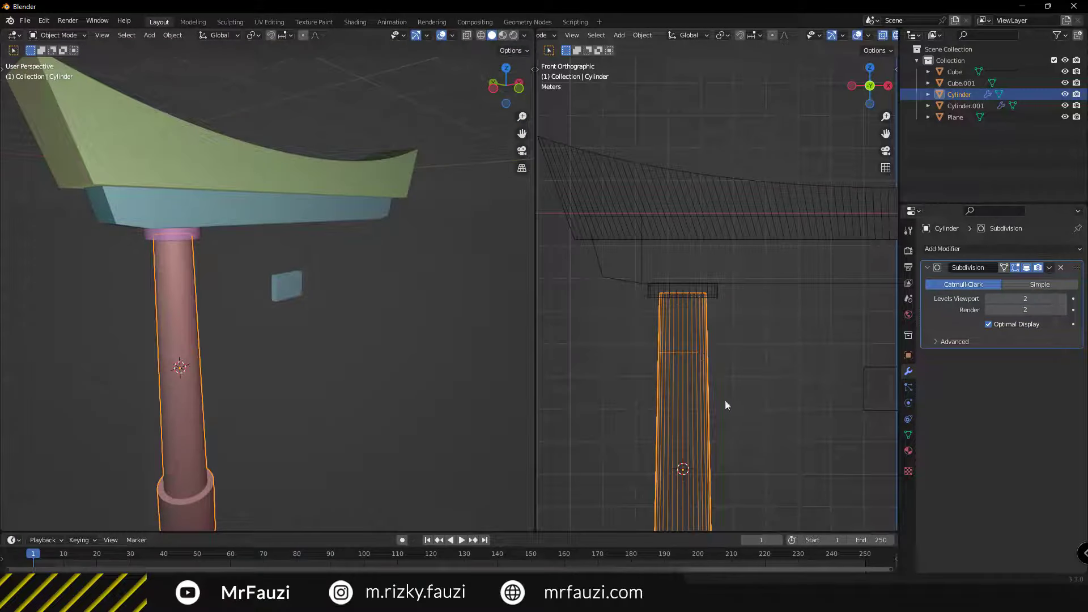
Lower the pillar slightly along Z beneath its capital
scroll(725, 398, up, 2)
scroll(705, 307, up, 2)
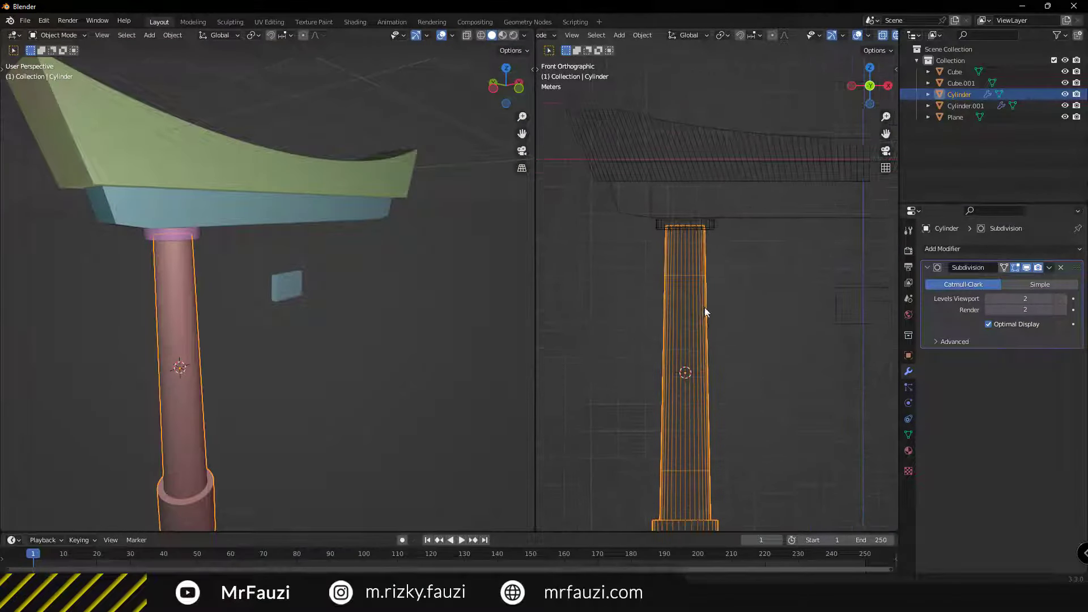
scroll(675, 237, up, 2)
scroll(704, 255, up, 1)
key(g)
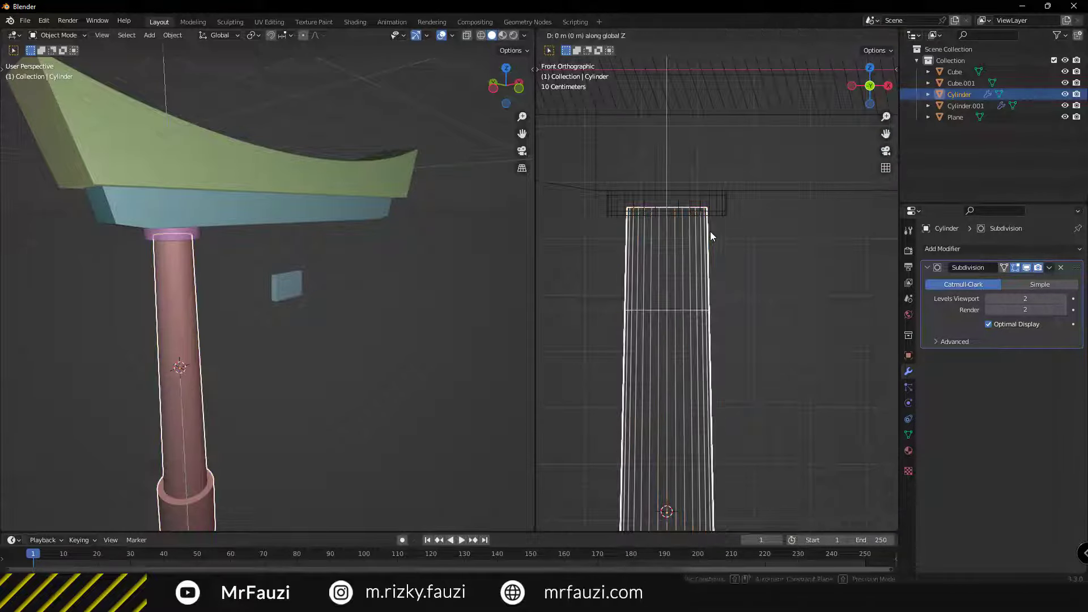
key(z)
click(708, 286)
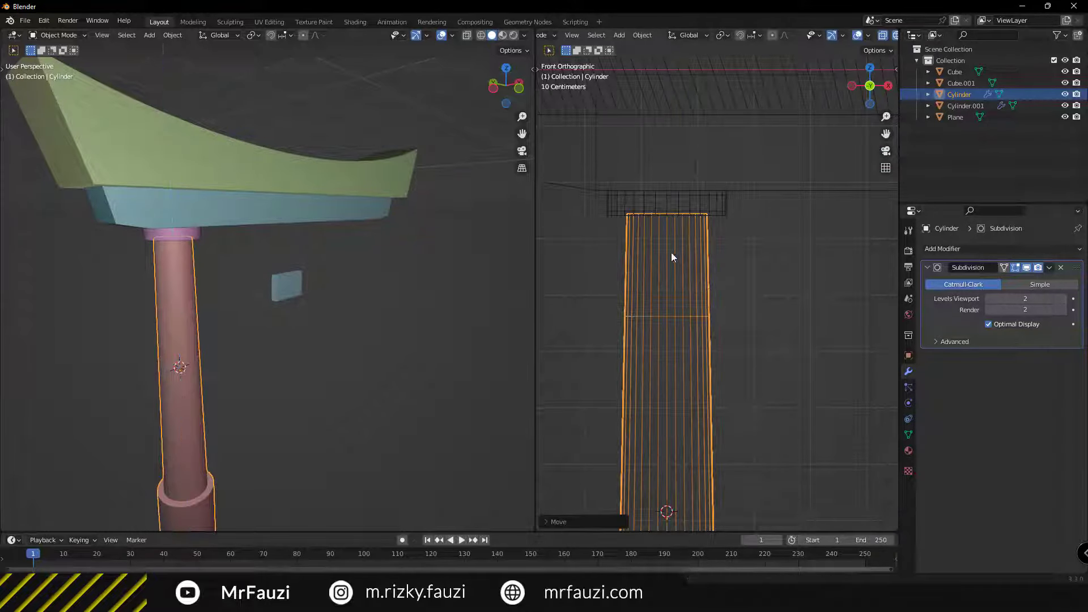
Select the small block and flatten it along Z in front view
scroll(671, 252, down, 2)
scroll(251, 384, down, 3)
mouse_move(261, 353)
middle_down()
mouse_move(260, 339)
mouse_move(255, 348)
middle_up()
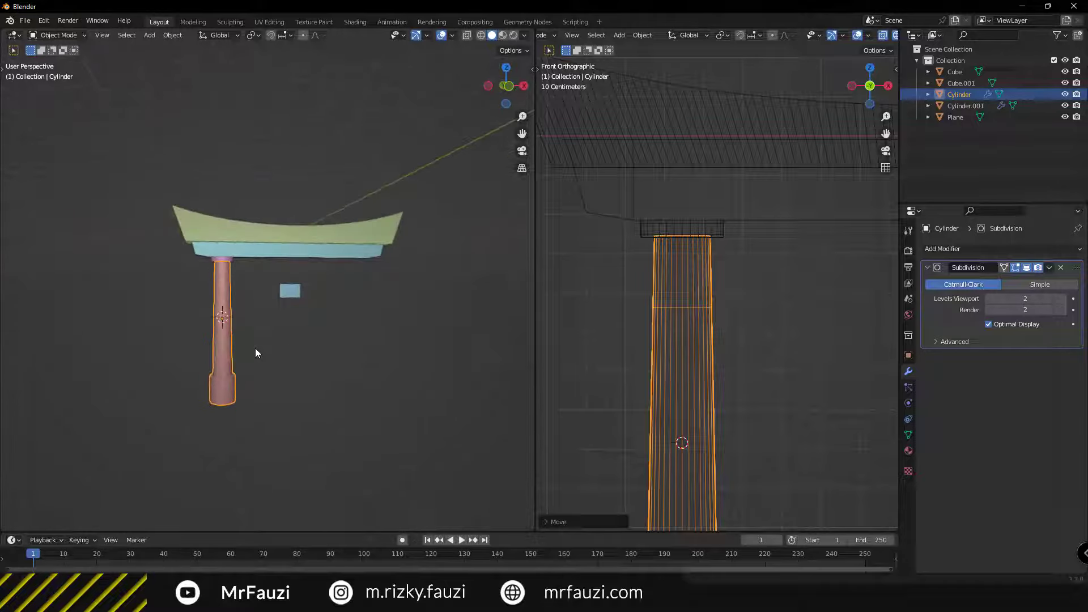
scroll(266, 329, up, 3)
click(300, 300)
scroll(340, 379, down, 3)
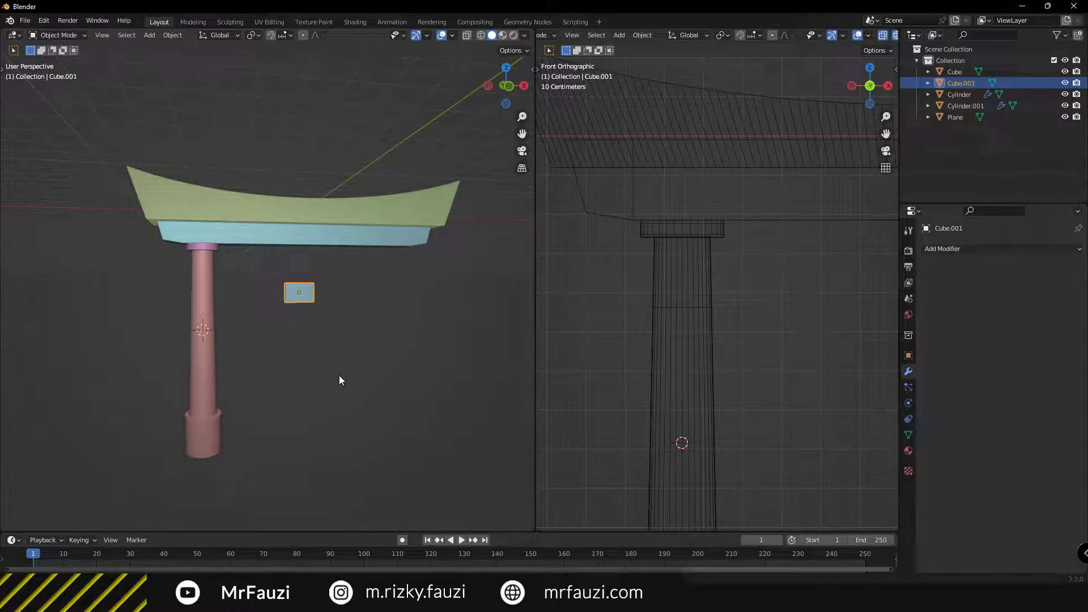
key(KP_1)
scroll(175, 256, up, 2)
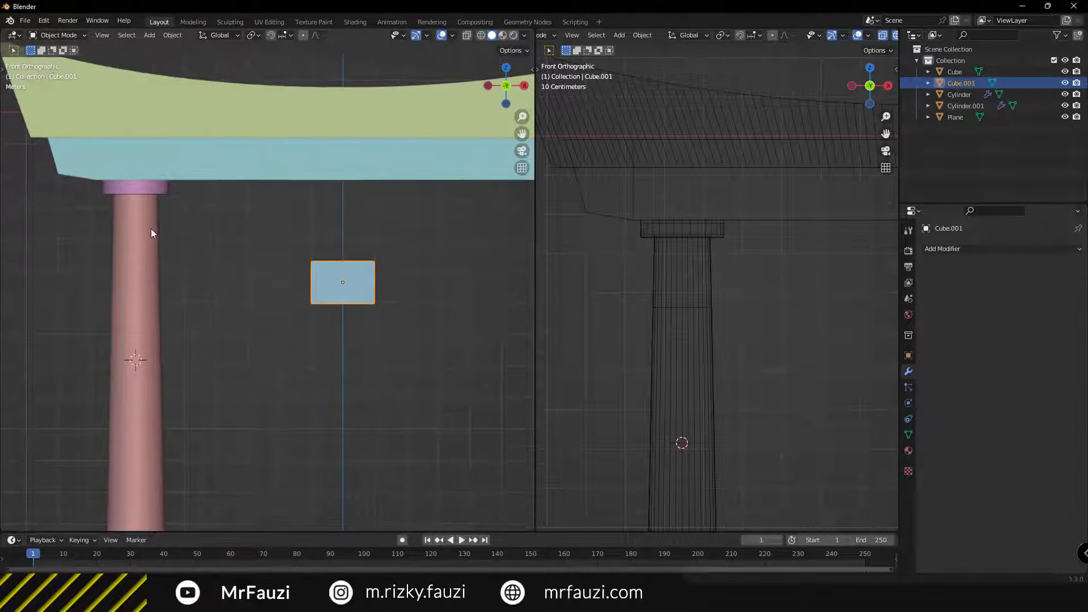
scroll(124, 215, up, 1)
scroll(177, 238, up, 2)
scroll(272, 283, down, 4)
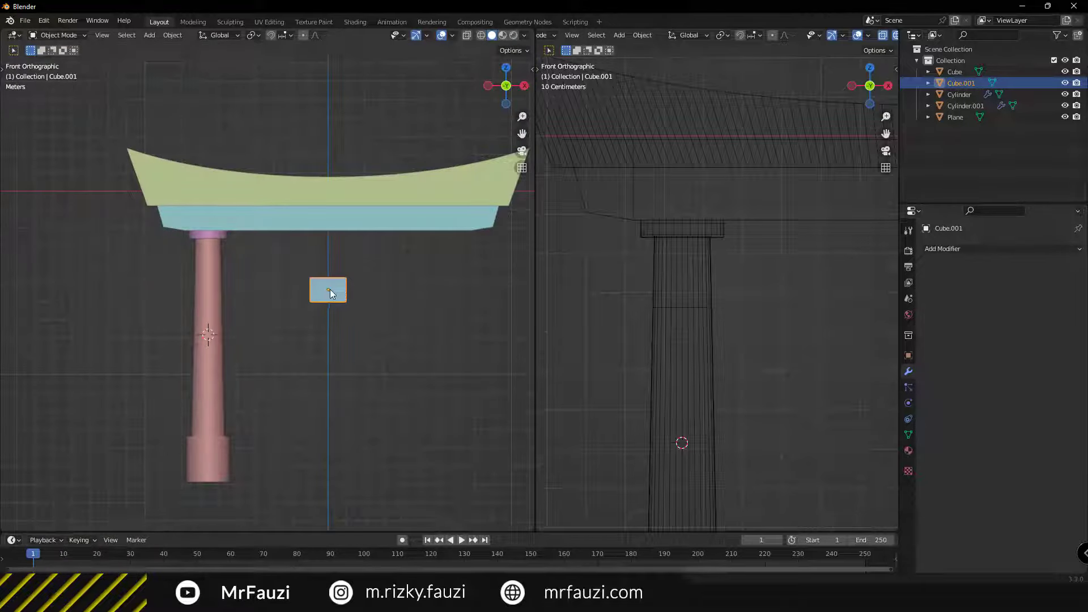
key(s)
key(z)
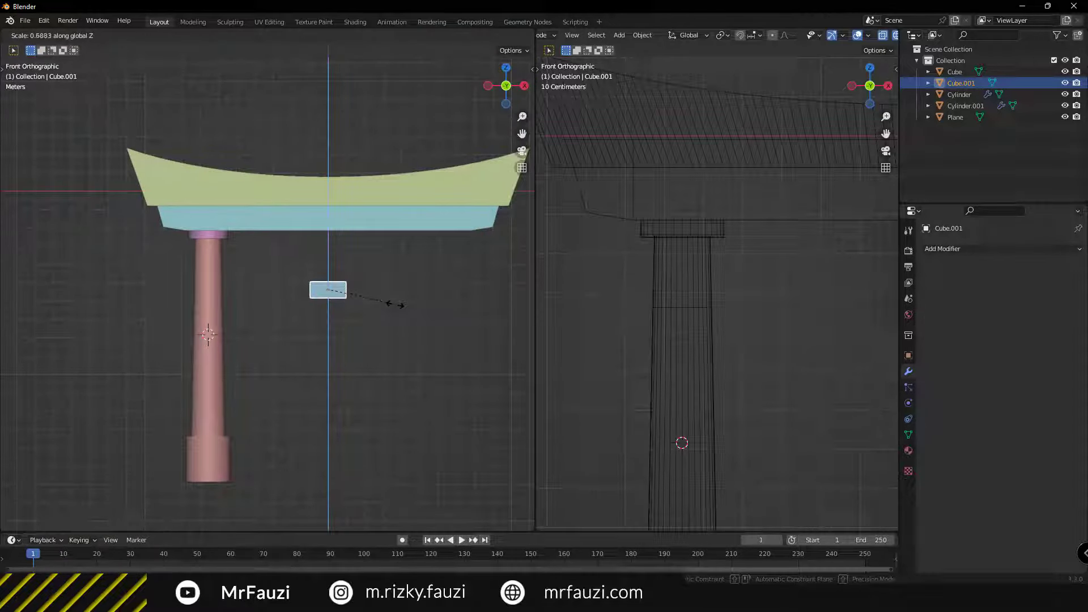
click(396, 304)
Raise the flattened block toward the lintel, then reselect the pillar
key(g)
key(z)
click(400, 278)
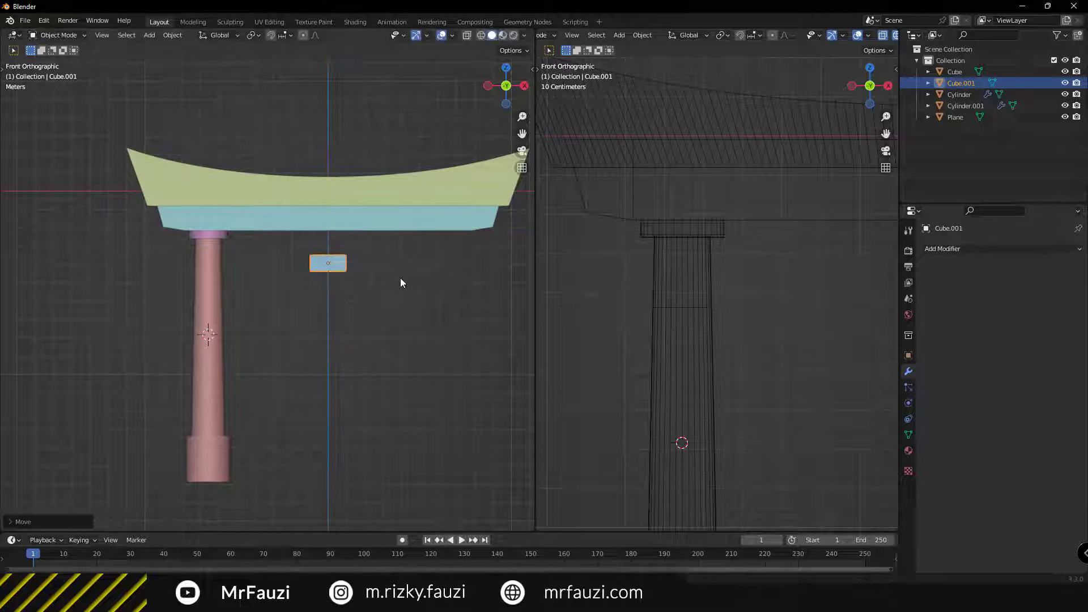
click(208, 301)
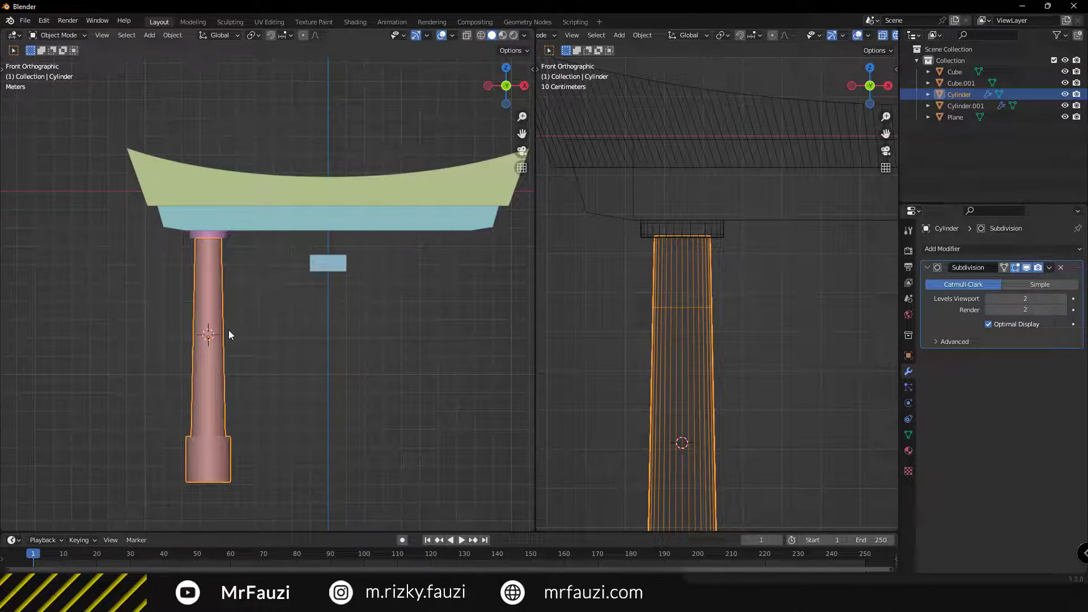
Add a Mirror modifier to the pillar with the Cube lintel as mirror object
scroll(678, 335, down, 2)
mouse_move(678, 336)
middle_down()
mouse_move(702, 385)
mouse_move(778, 386)
mouse_move(667, 406)
middle_up()
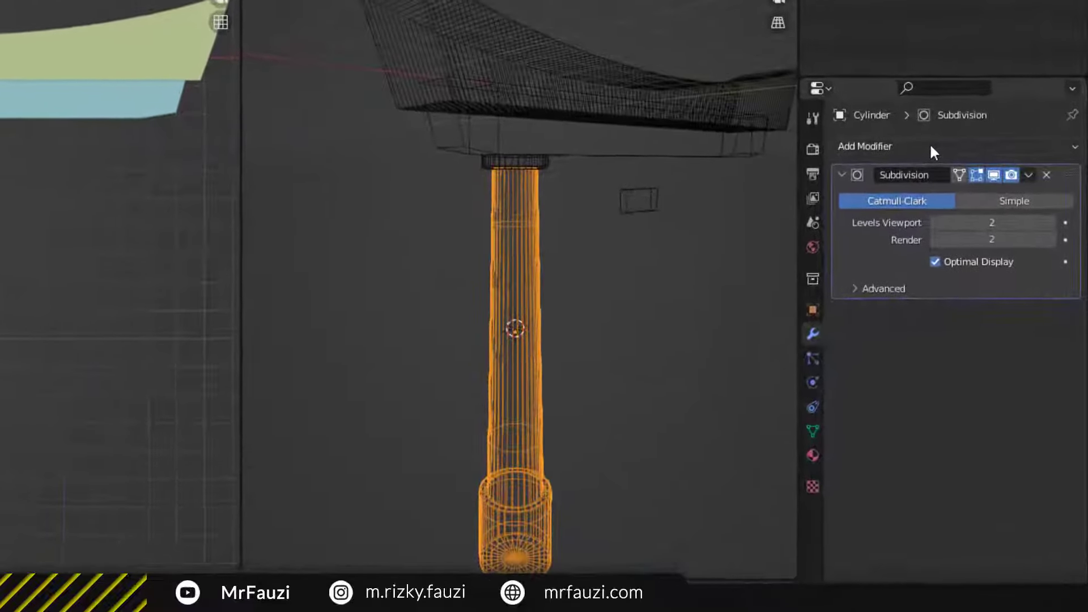
click(866, 147)
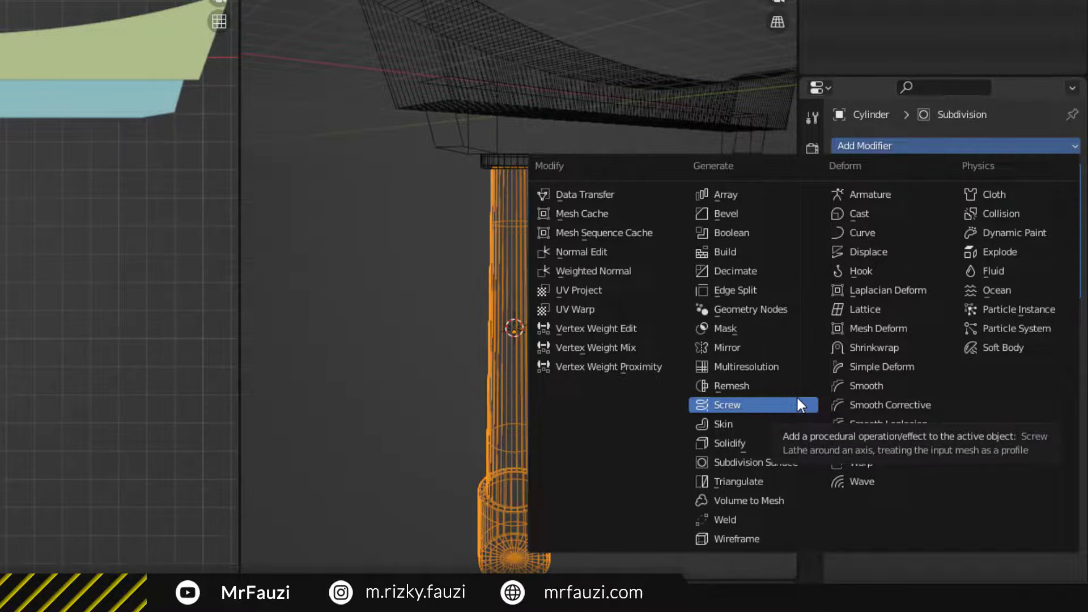
click(752, 348)
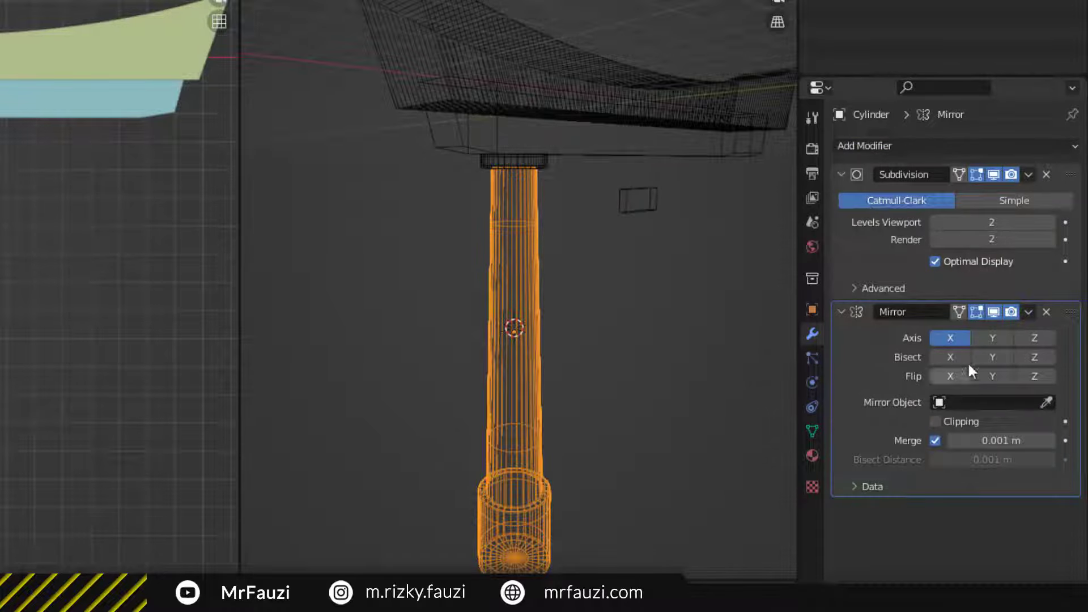
click(841, 312)
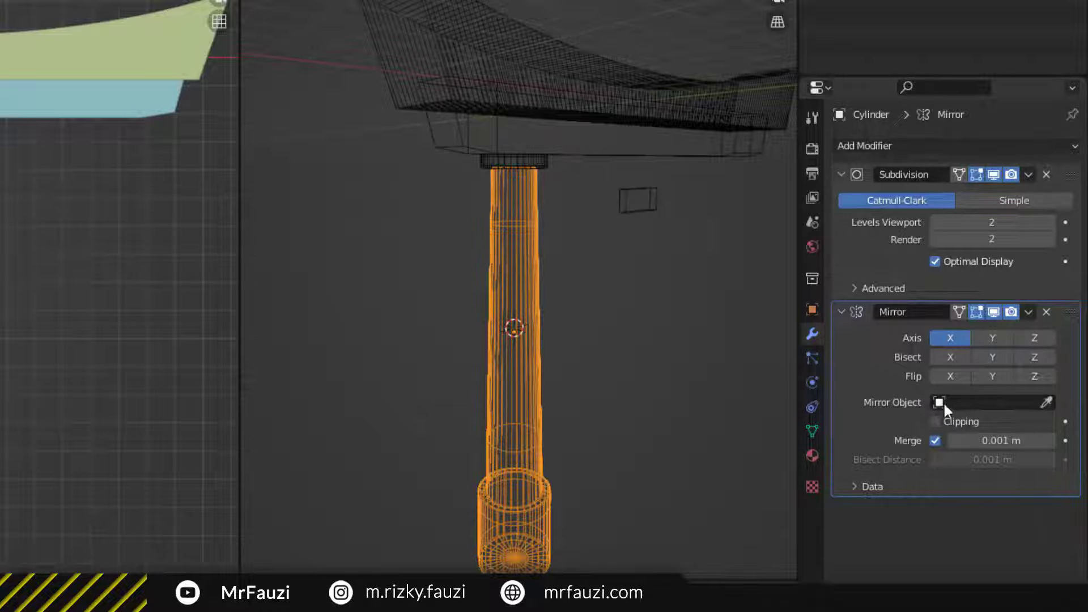
click(1048, 402)
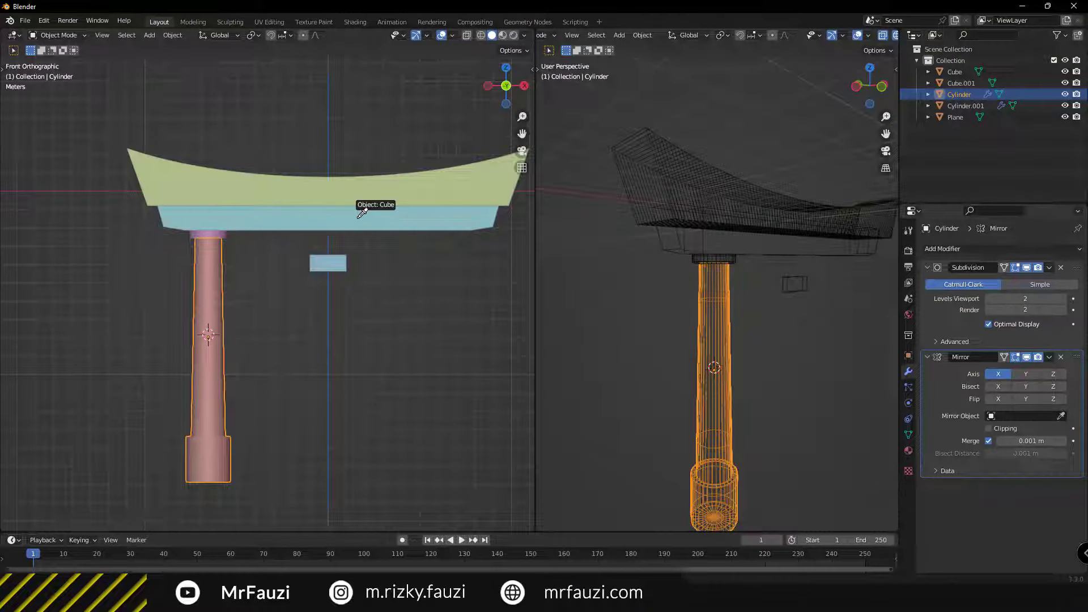
click(304, 215)
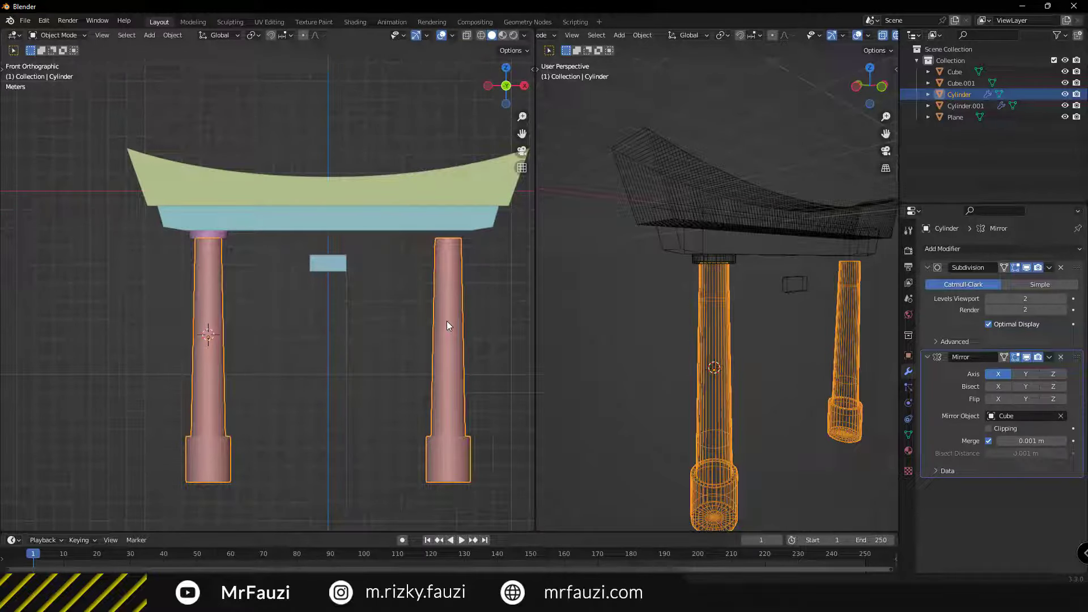
Switch to front view and select the capital on the left pillar
mouse_move(390, 341)
middle_down()
mouse_move(454, 338)
mouse_move(348, 343)
mouse_move(283, 293)
mouse_move(399, 292)
middle_up()
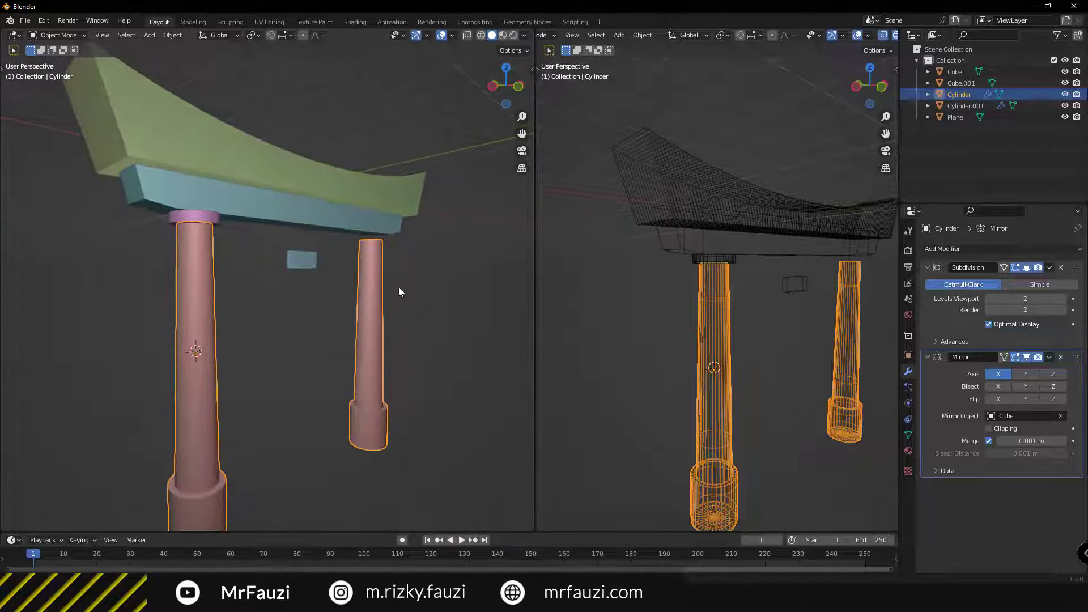
middle_drag(362, 212, 430, 227)
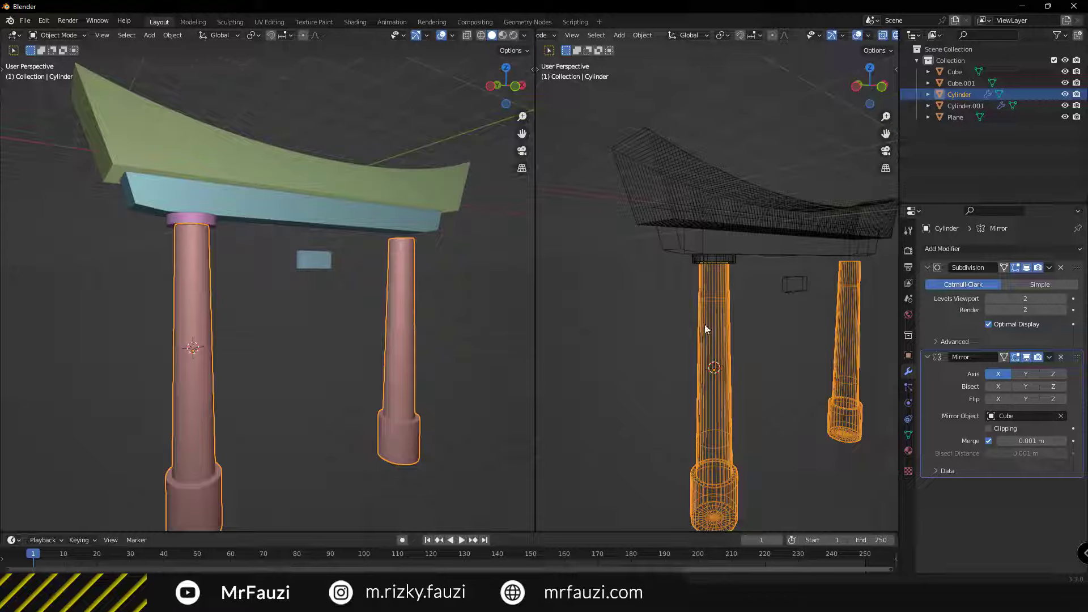
key(KP_3)
key(KP_1)
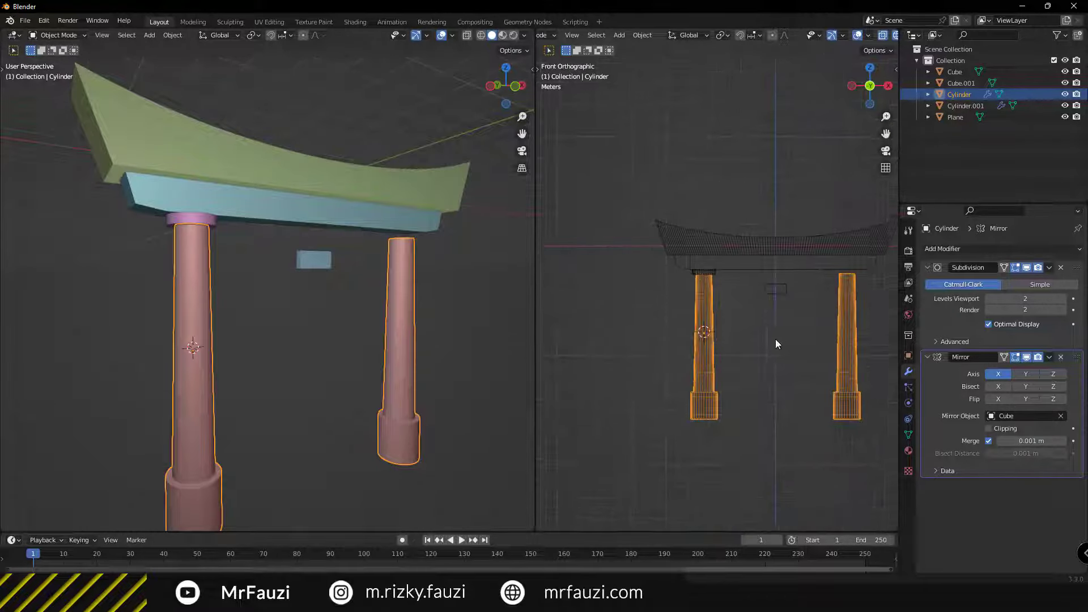
shift+middle_drag(785, 268, 787, 299)
shift+middle_drag(606, 321, 862, 293)
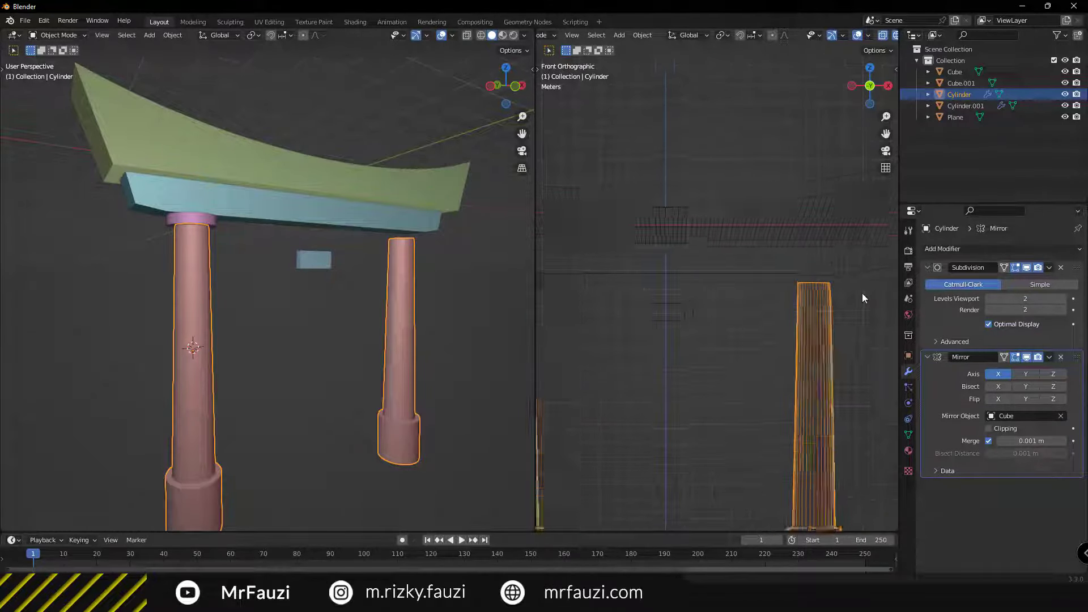
scroll(862, 293, up, 2)
shift+middle_drag(792, 357, 624, 269)
click(651, 285)
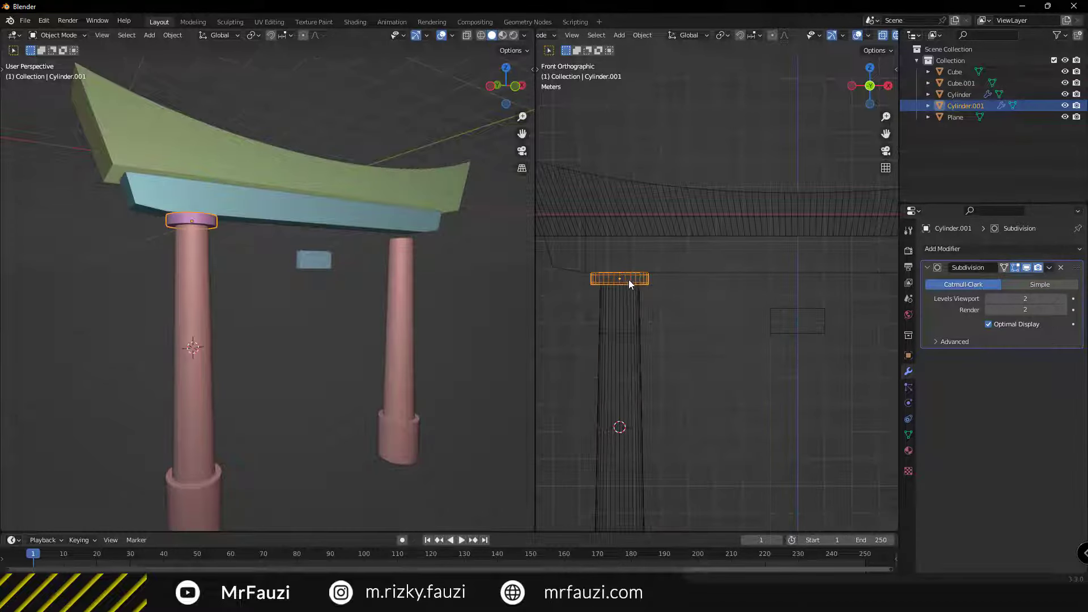
Give the capital a Mirror modifier mirrored across the Cube lintel
click(947, 247)
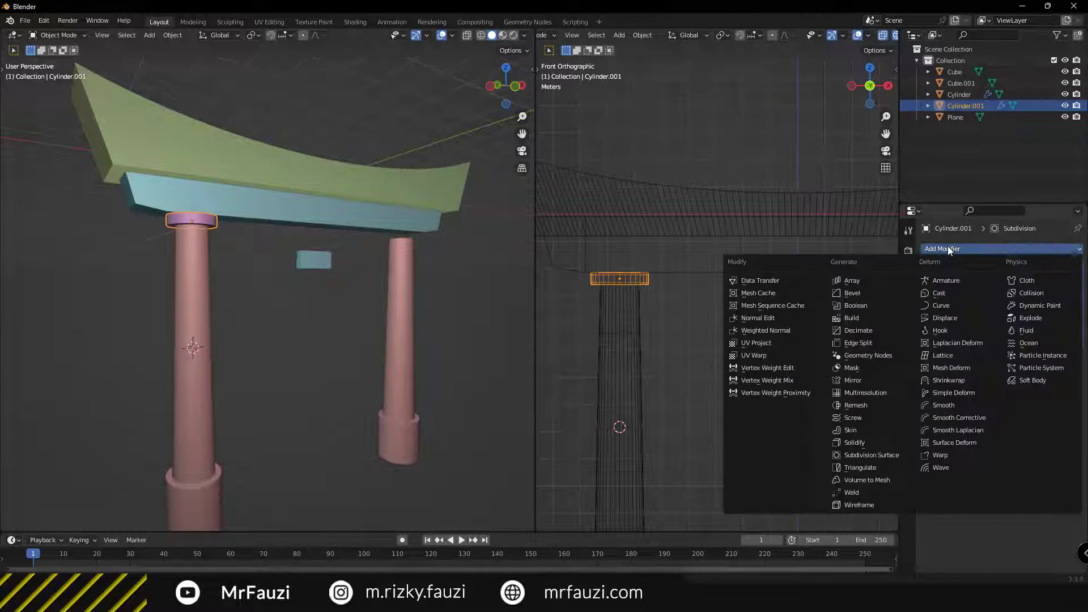
click(877, 380)
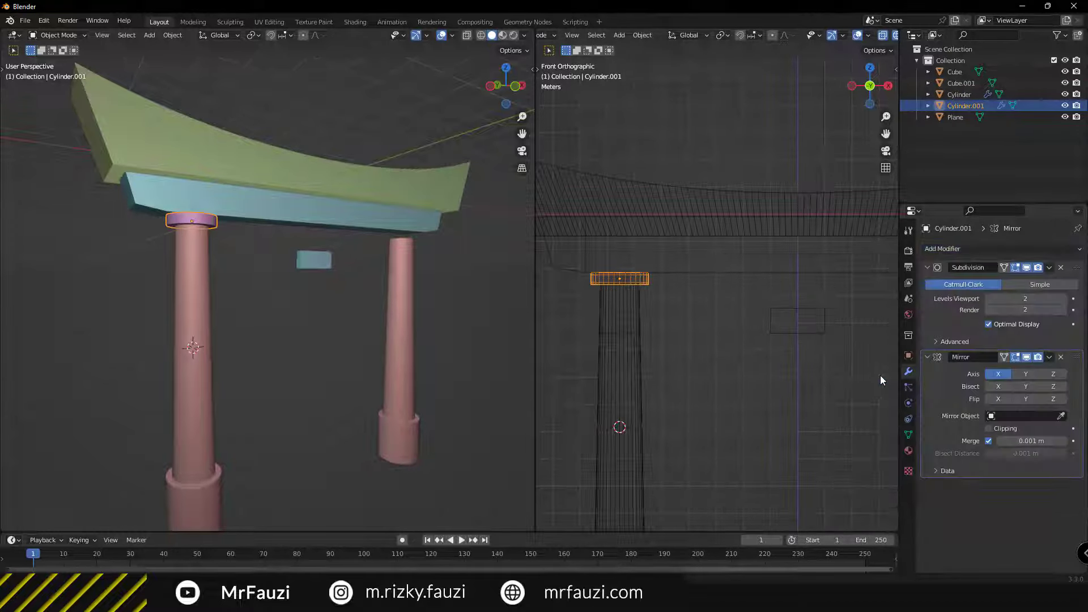
mouse_move(358, 341)
middle_down()
mouse_move(318, 342)
mouse_move(351, 264)
mouse_move(343, 341)
middle_up()
click(347, 216)
Stretch the small block along X across both pillars and lower it as a tie beam
click(347, 257)
scroll(753, 362, down, 3)
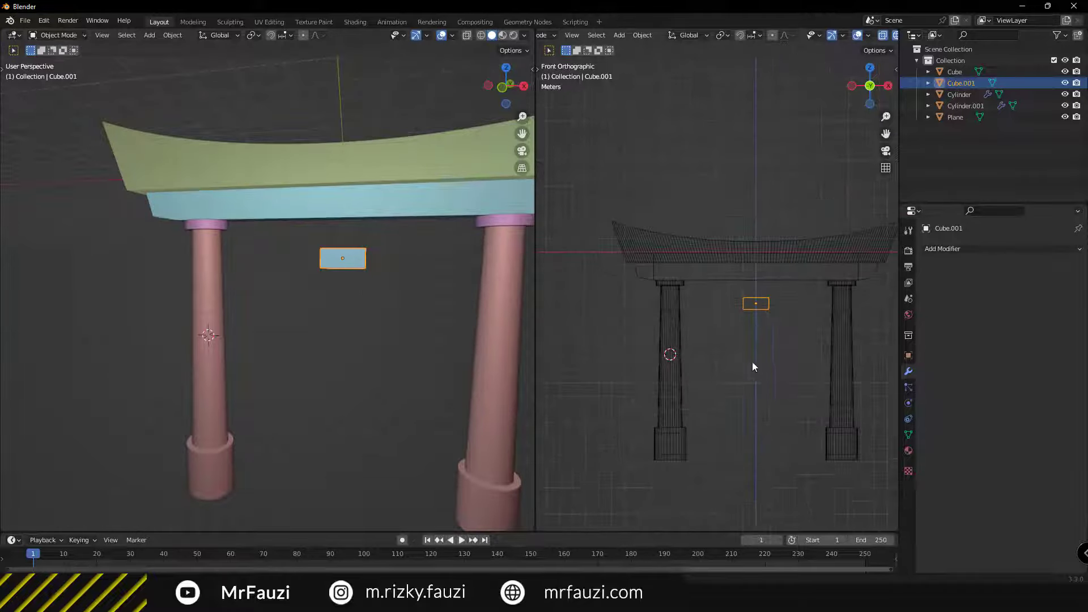
shift+middle_drag(753, 362, 709, 348)
key(s)
key(x)
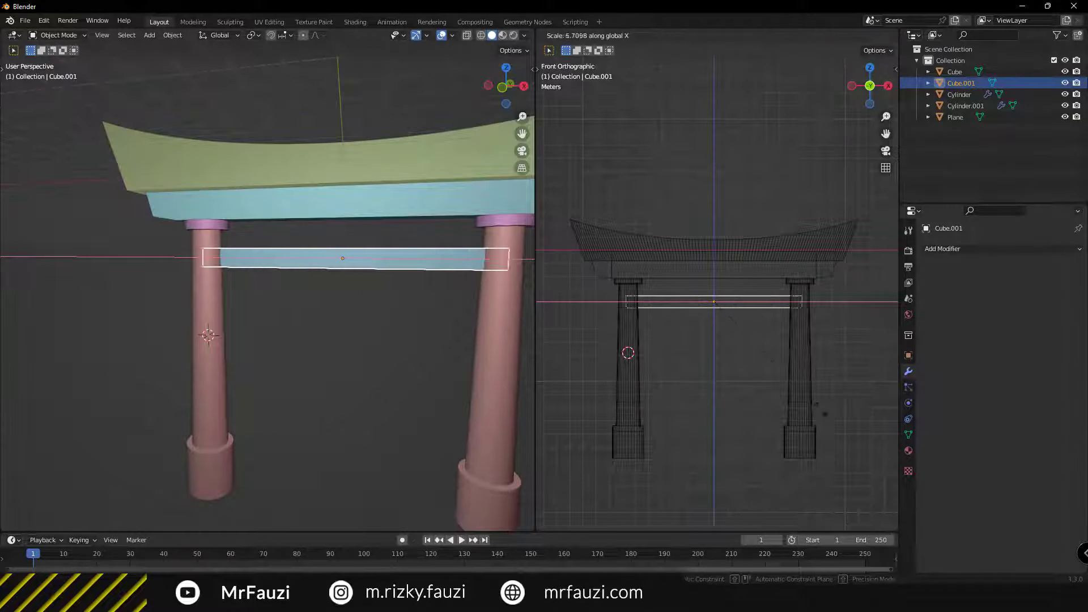
click(852, 456)
key(g)
key(z)
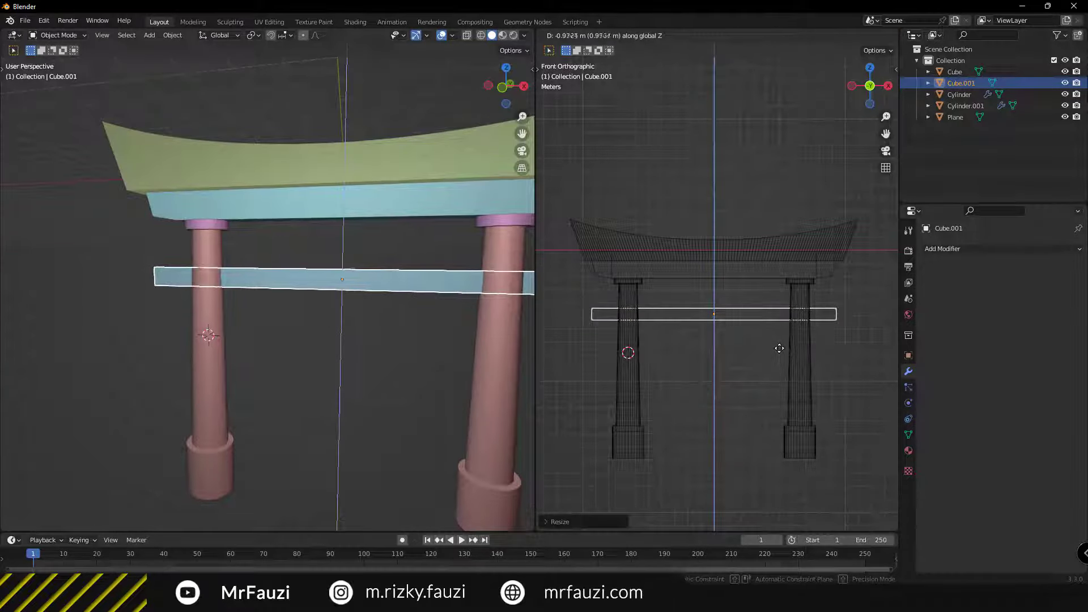
click(732, 334)
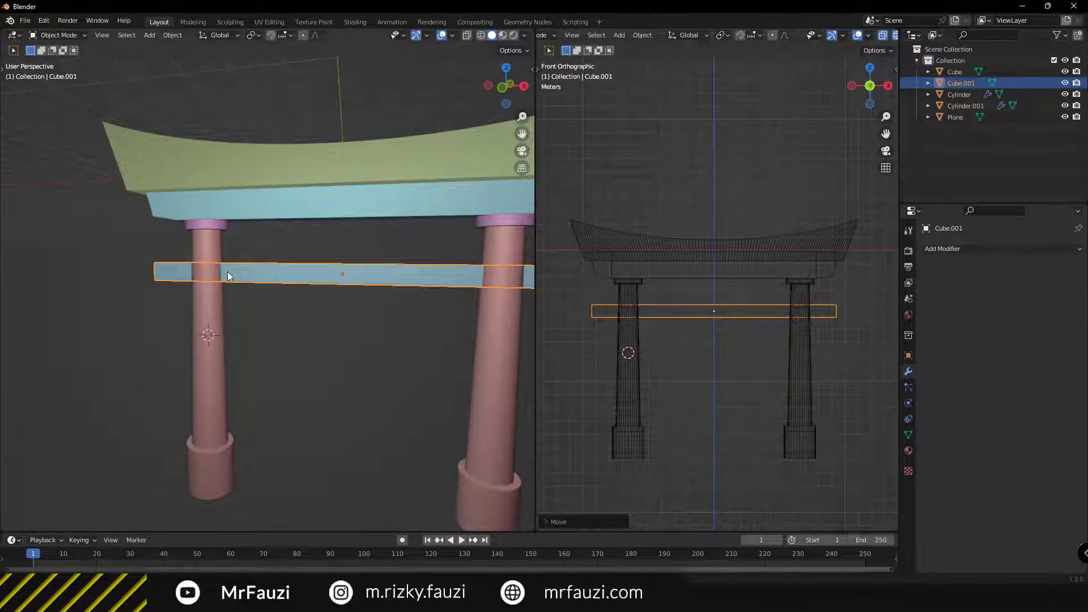
Deepen the lintel front-to-back by scaling it along Y
mouse_move(229, 276)
middle_down()
mouse_move(474, 278)
mouse_move(263, 259)
middle_up()
click(263, 259)
scroll(288, 290, down, 2)
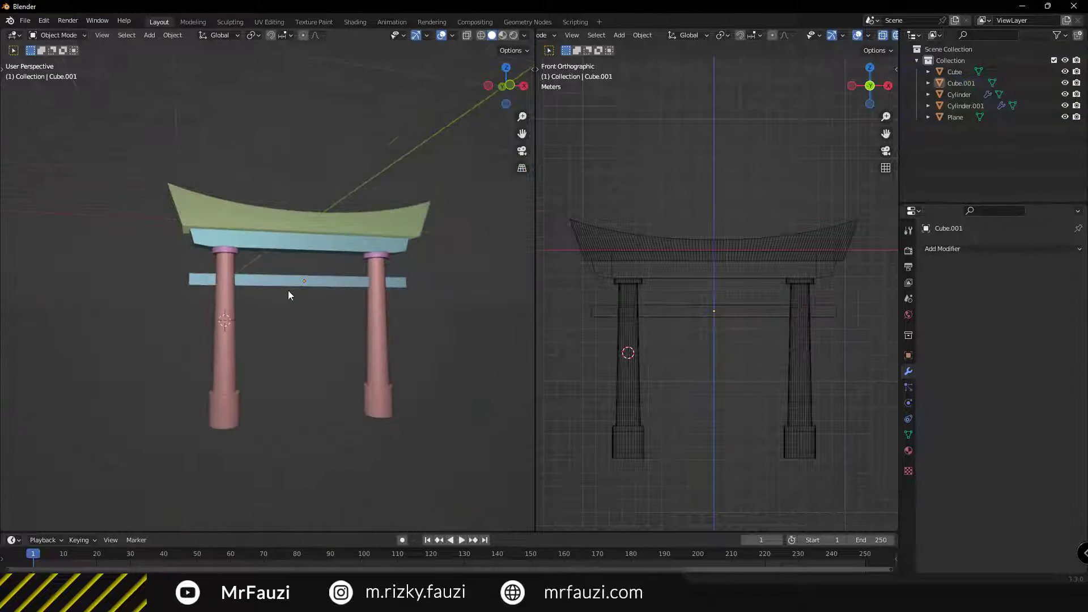
mouse_move(288, 294)
middle_down()
mouse_move(304, 363)
mouse_move(213, 311)
mouse_move(301, 300)
mouse_move(368, 311)
mouse_move(320, 253)
mouse_move(403, 269)
mouse_move(271, 206)
middle_up()
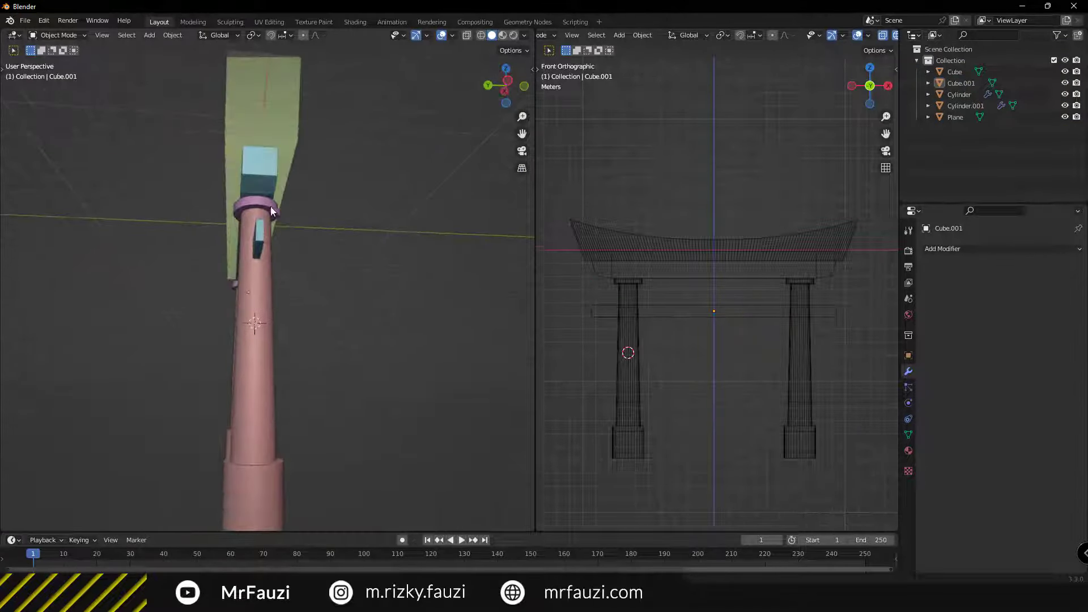
click(271, 207)
mouse_move(318, 284)
middle_down()
mouse_move(259, 311)
mouse_move(117, 311)
mouse_move(301, 325)
mouse_move(326, 305)
middle_up()
key(s)
key(y)
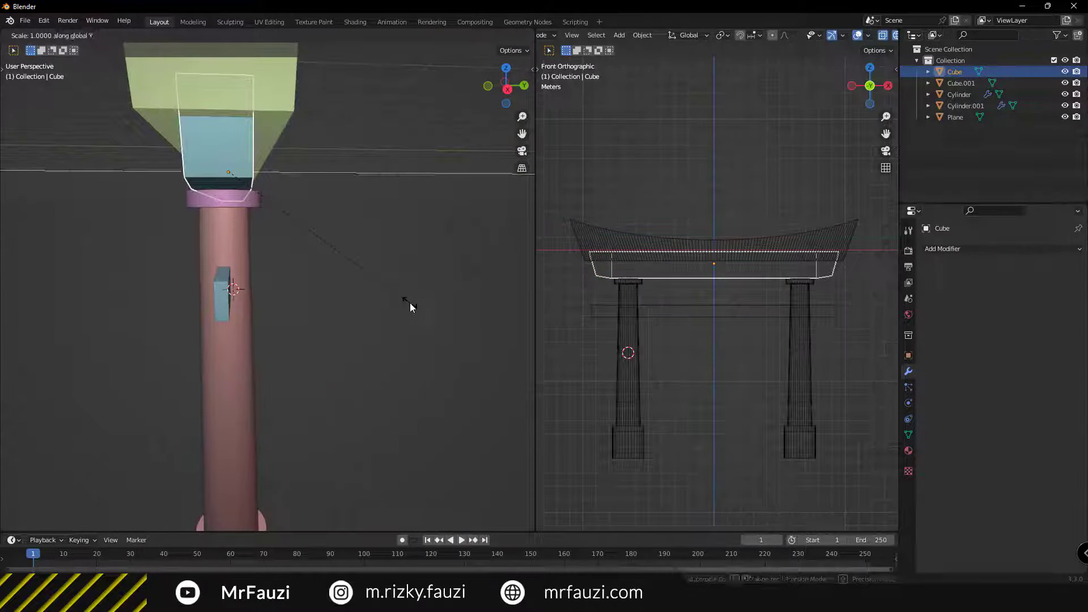
click(369, 290)
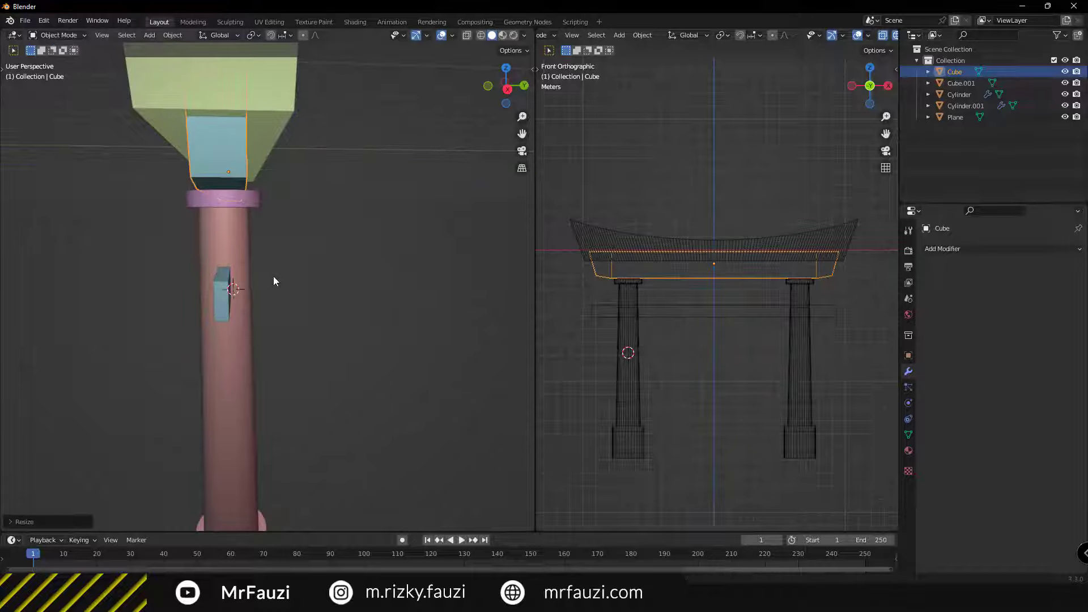
mouse_move(273, 276)
middle_down()
mouse_move(453, 272)
mouse_move(369, 323)
mouse_move(206, 340)
mouse_move(295, 273)
middle_up()
click(313, 288)
Lower the tie beam slightly and adjust its vertical thickness
click(303, 253)
scroll(344, 309, up, 1)
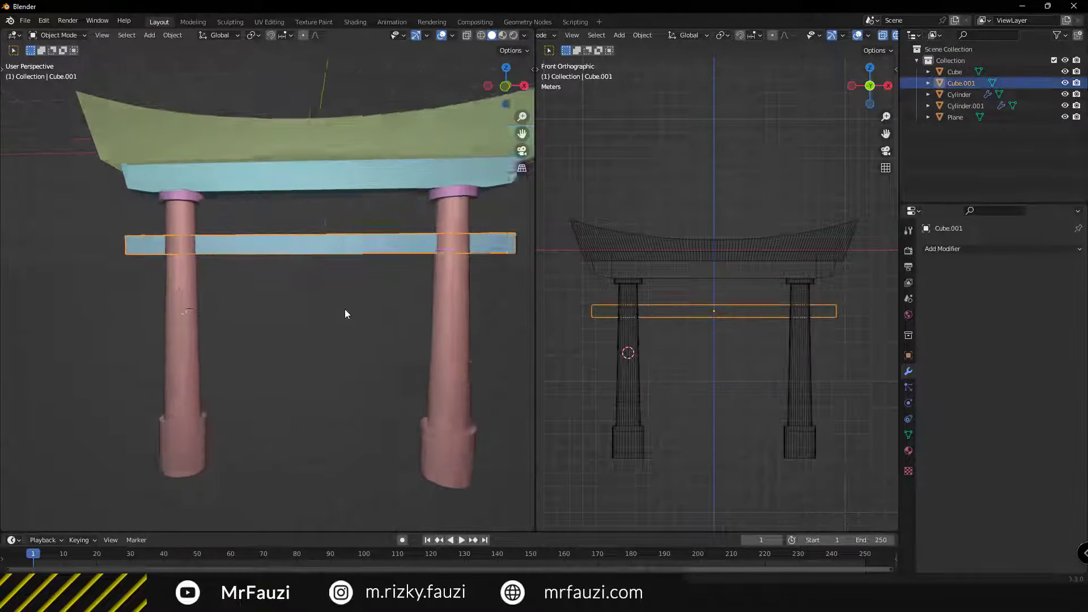
scroll(345, 308, up, 1)
key(KP_1)
key(g)
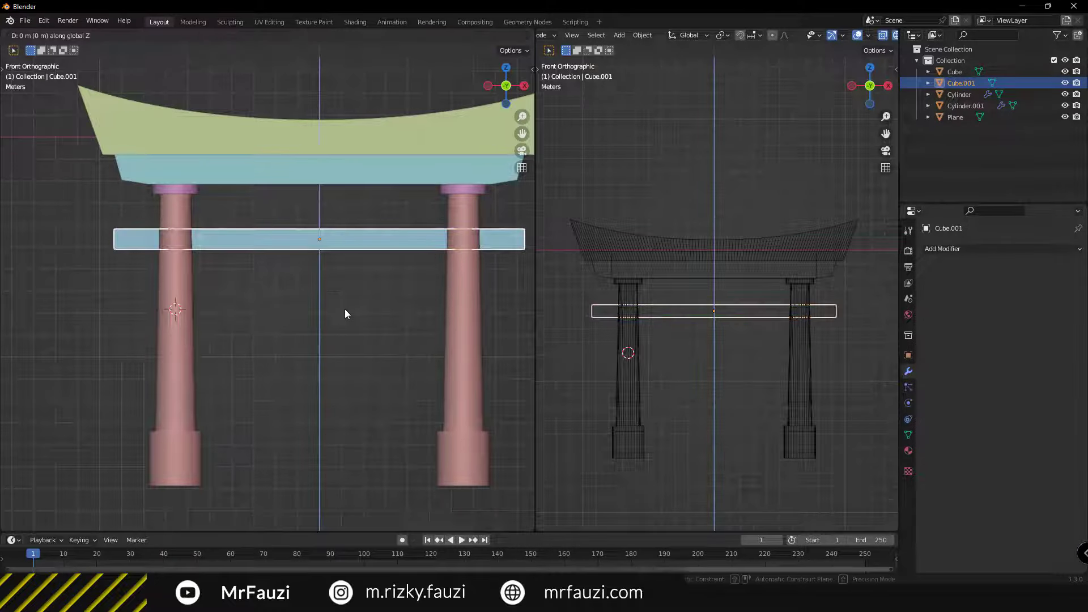
click(345, 323)
key(s)
key(z)
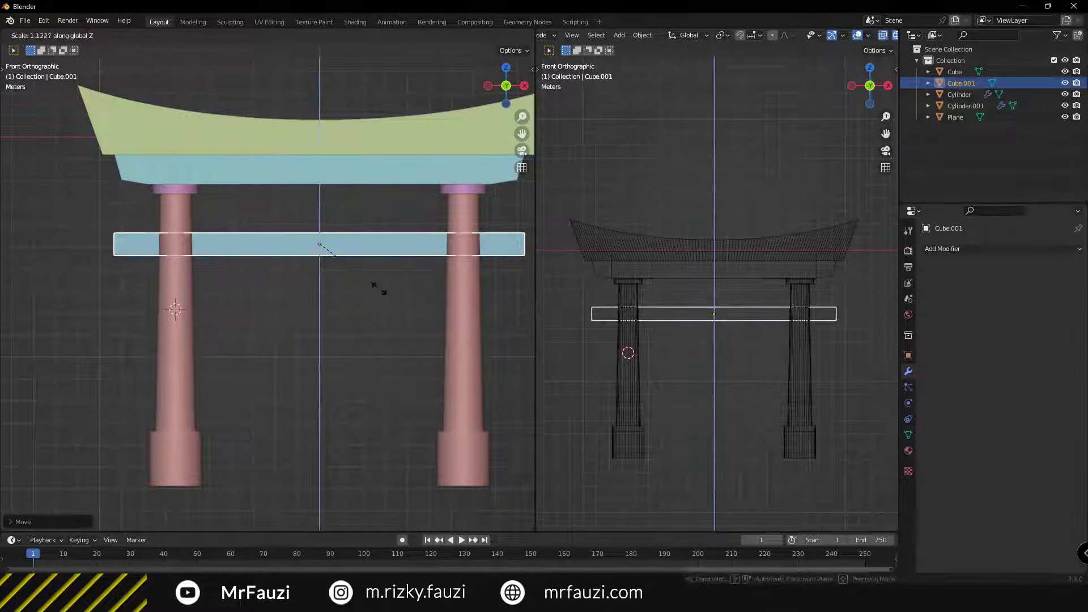
click(340, 295)
mouse_move(340, 295)
middle_down()
mouse_move(277, 291)
mouse_move(468, 312)
mouse_move(397, 287)
mouse_move(187, 299)
mouse_move(290, 305)
mouse_move(315, 271)
middle_up()
key(a)
key(alt+a)
Snap the 3D cursor to the tie beam's centre
click(296, 262)
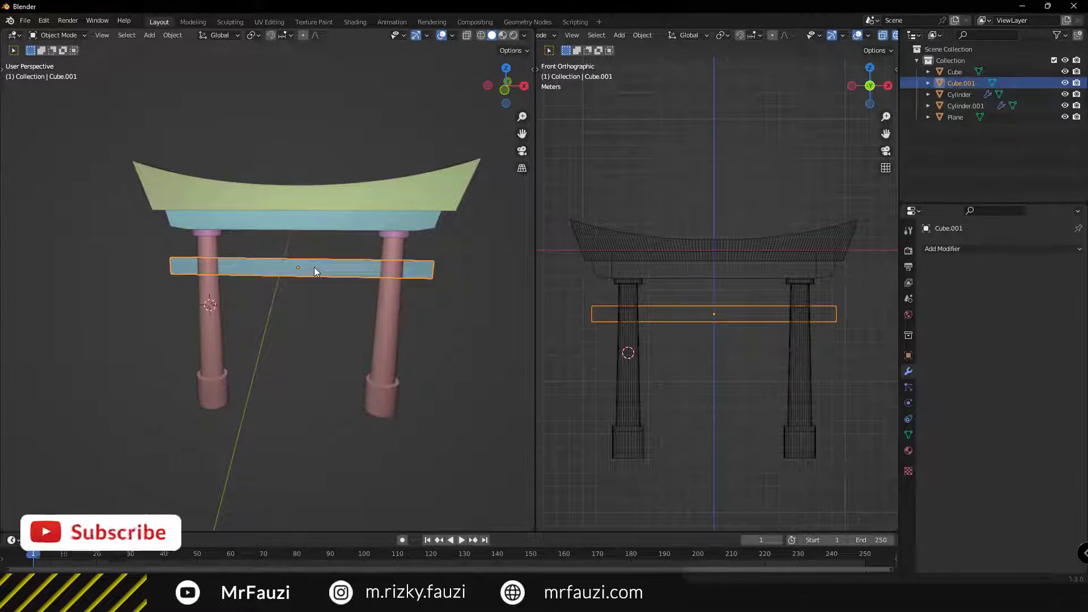
key(KP_1)
scroll(314, 267, up, 4)
shift+middle_drag(315, 272, 286, 286)
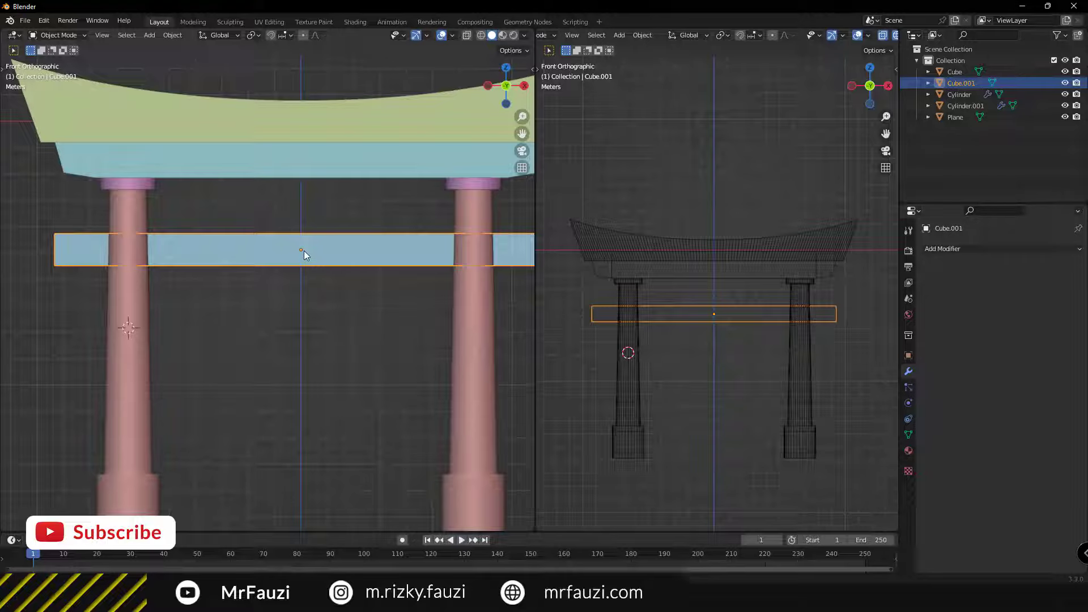
key(shift+s)
click(304, 315)
key(shift+a)
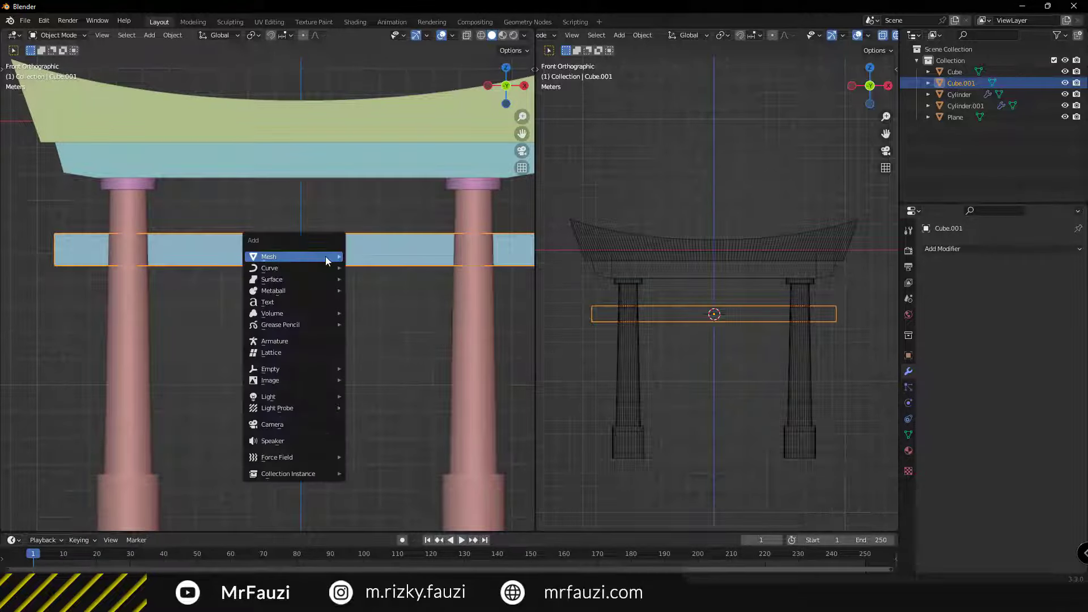
mouse_move(269, 257)
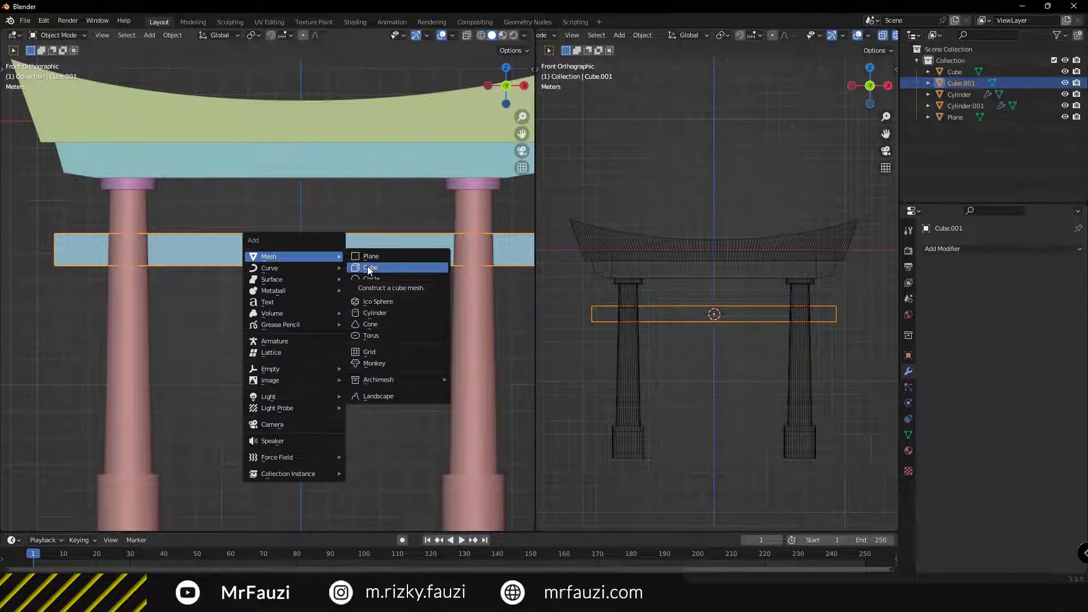
Duplicate the tie beam upward, shorten it along X and rotate it 90° upright
key(Escape)
key(shift+d)
key(z)
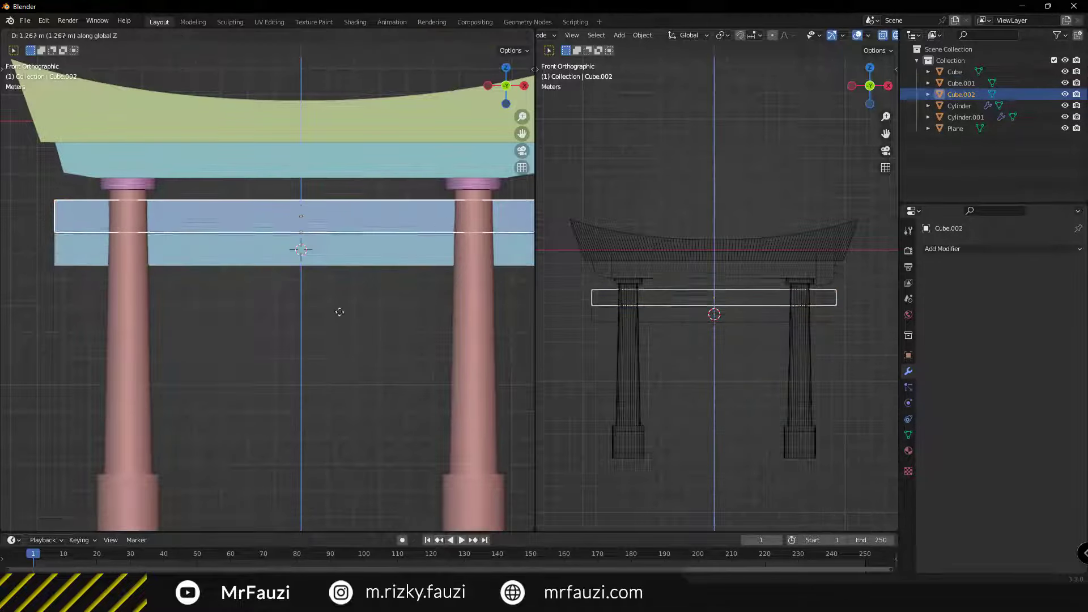
click(389, 344)
key(s)
key(x)
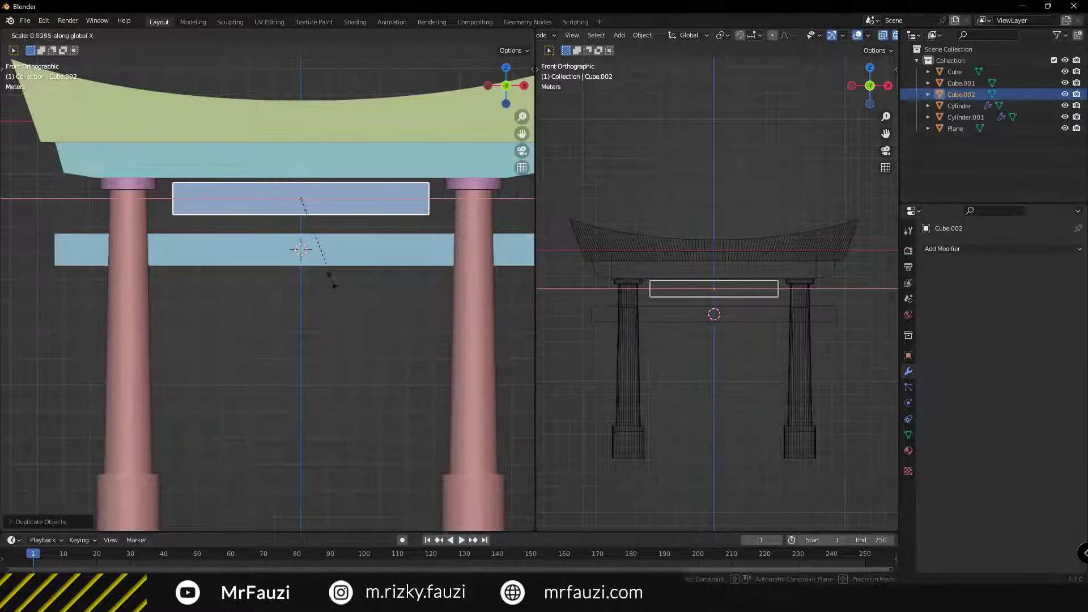
click(315, 240)
text(r)
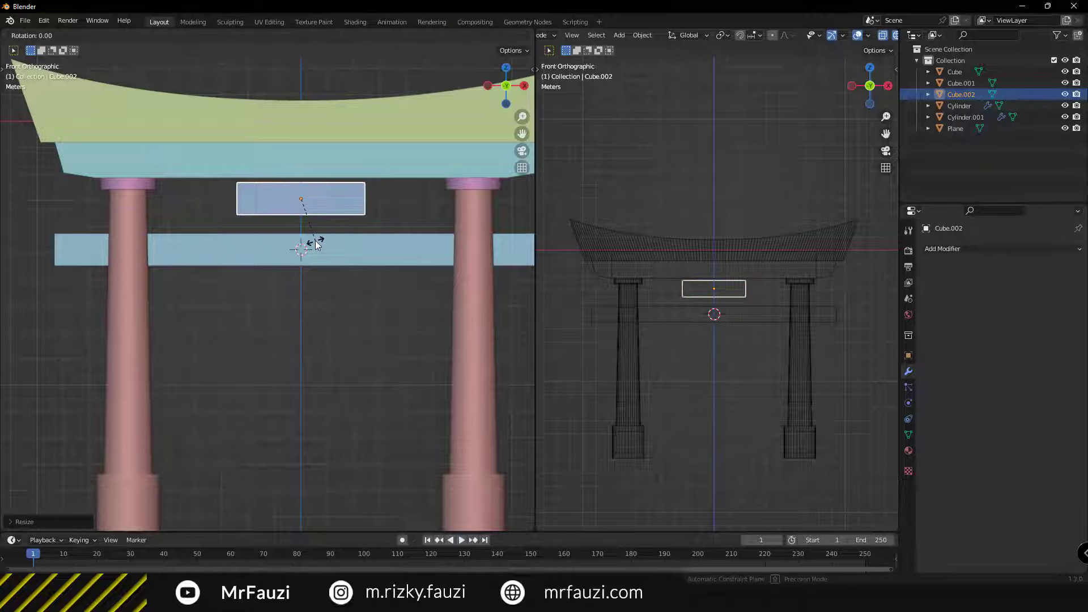
text(90)
key(Return)
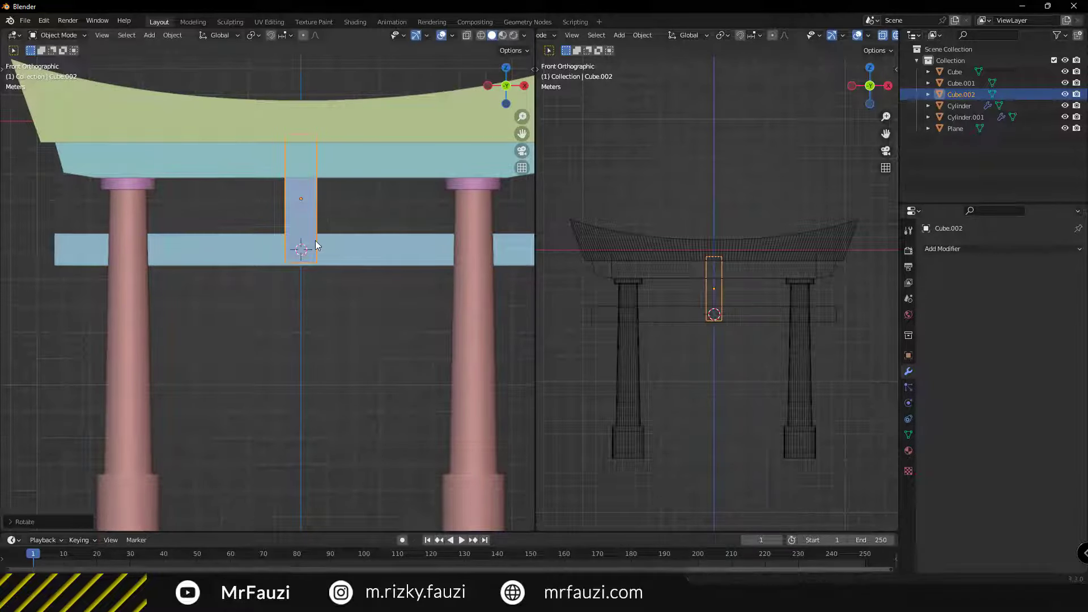
Stretch the upright block up to the lintel and narrow it into a slim strut
key(s)
key(z)
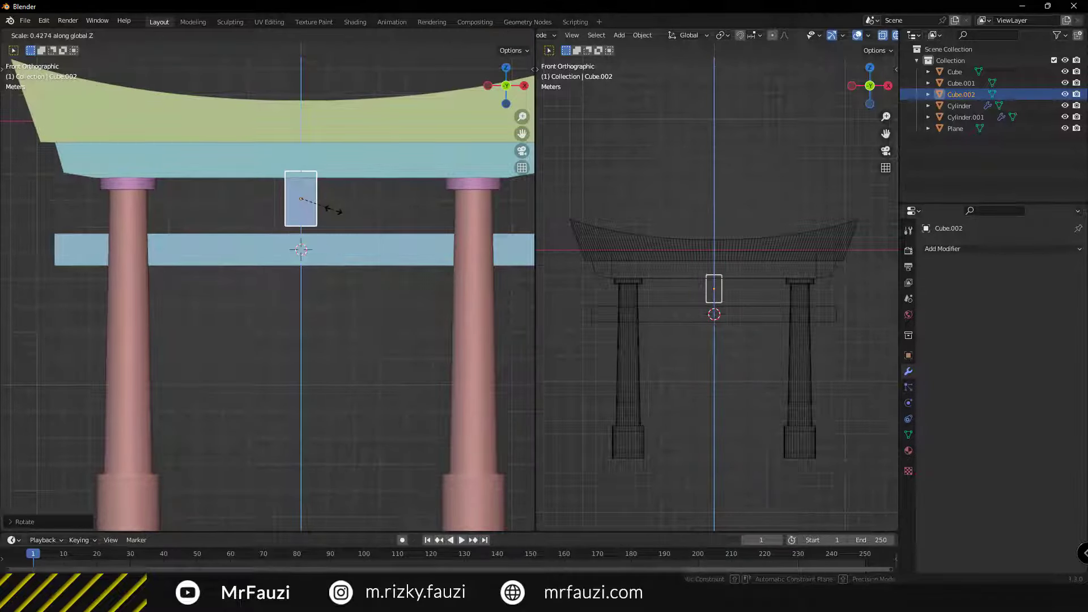
click(389, 207)
key(g)
key(z)
key(s)
key(z)
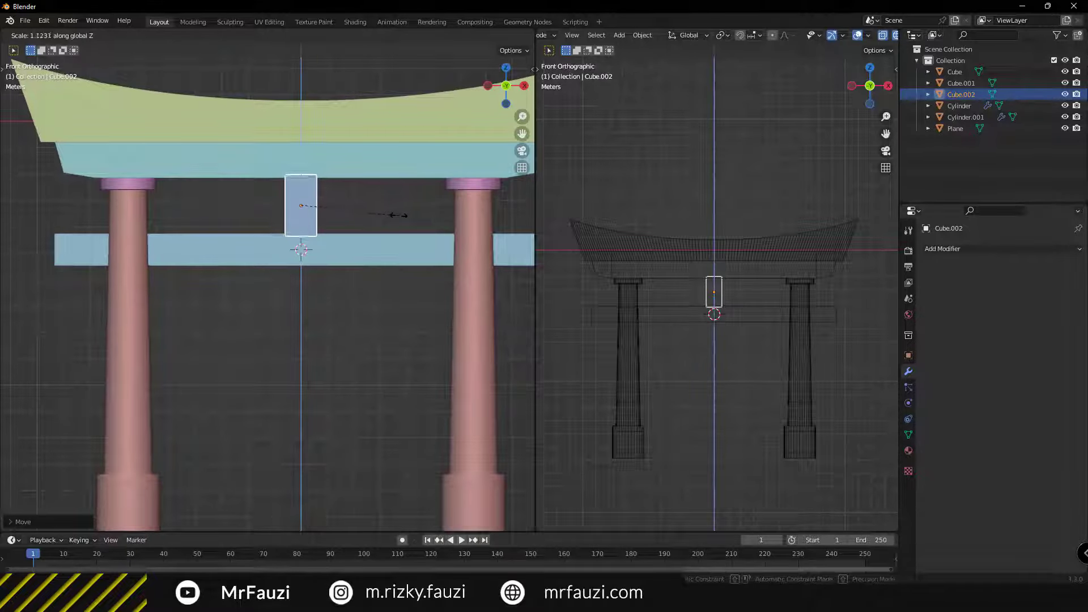
click(402, 221)
key(s)
key(x)
click(285, 267)
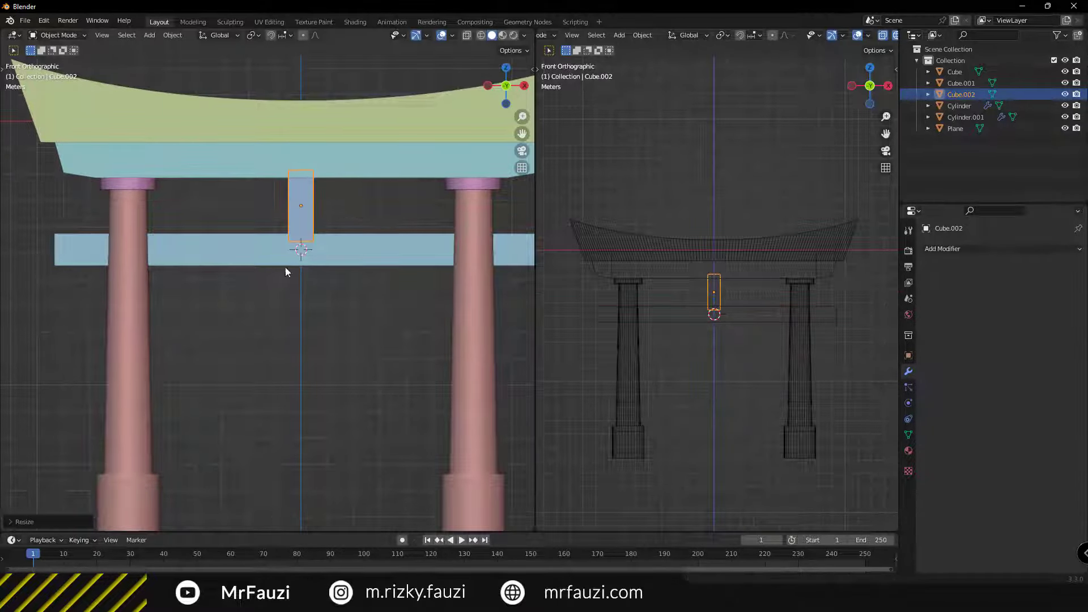
Orbit around the gate to inspect the central strut, then reselect it
scroll(284, 267, down, 3)
scroll(331, 253, up, 4)
middle_drag(331, 253, 247, 280)
click(240, 270)
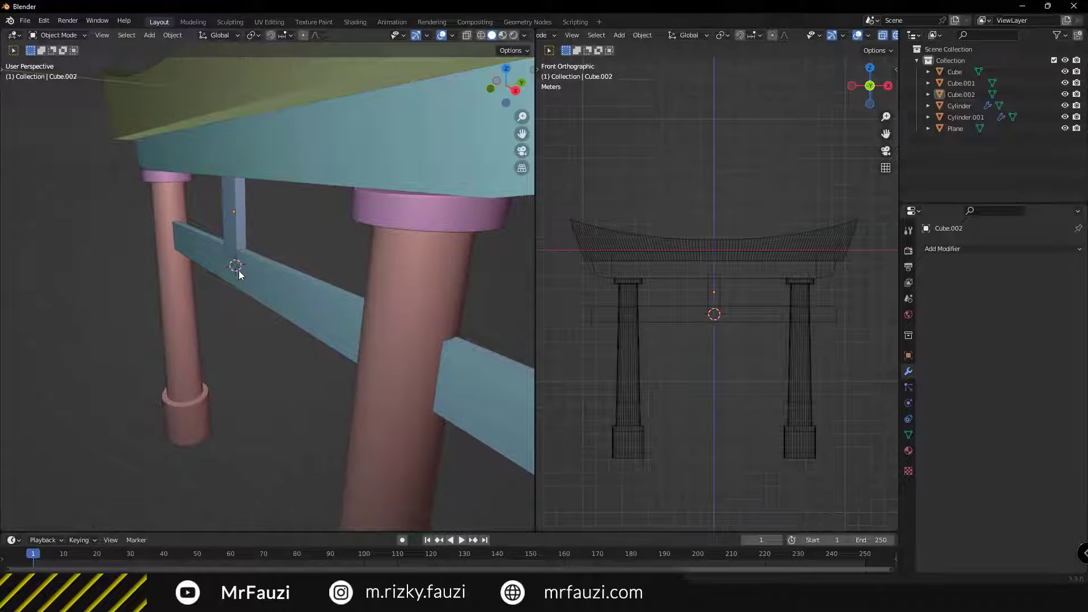
scroll(239, 270, up, 3)
click(222, 206)
middle_drag(223, 242, 305, 298)
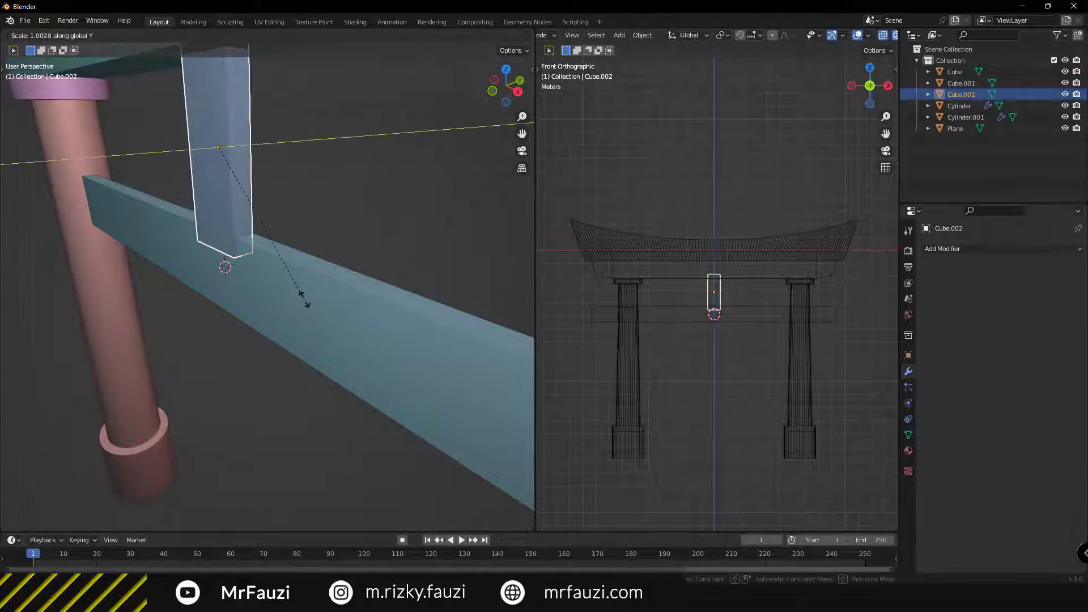
scroll(277, 267, up, 4)
scroll(272, 266, down, 3)
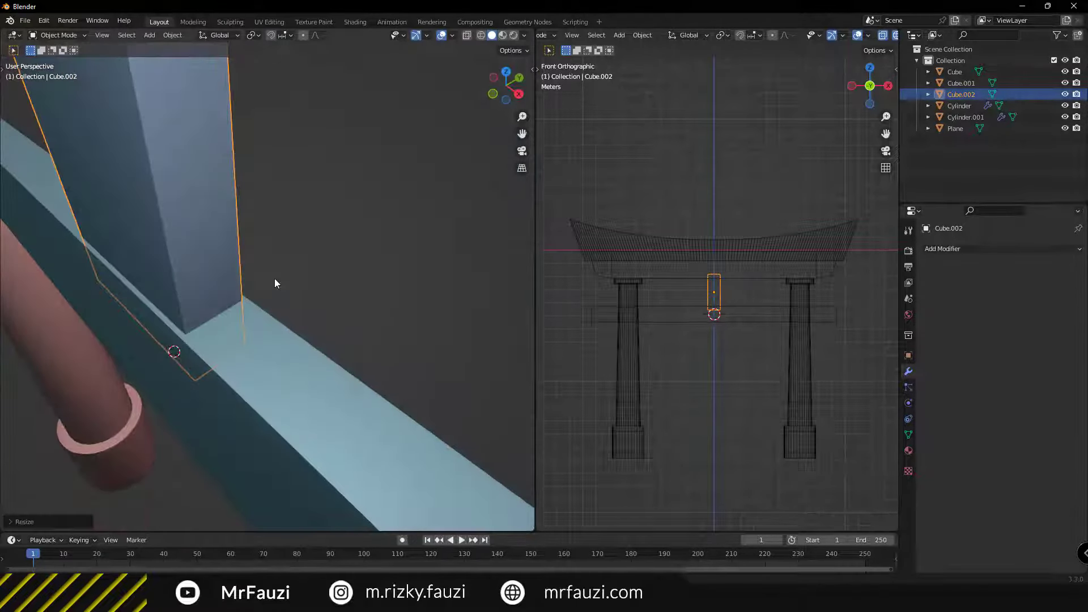
key(a)
key(alt+a)
mouse_move(274, 278)
middle_down()
mouse_move(238, 318)
mouse_move(389, 291)
mouse_move(458, 293)
mouse_move(337, 257)
middle_up()
scroll(338, 257, down, 4)
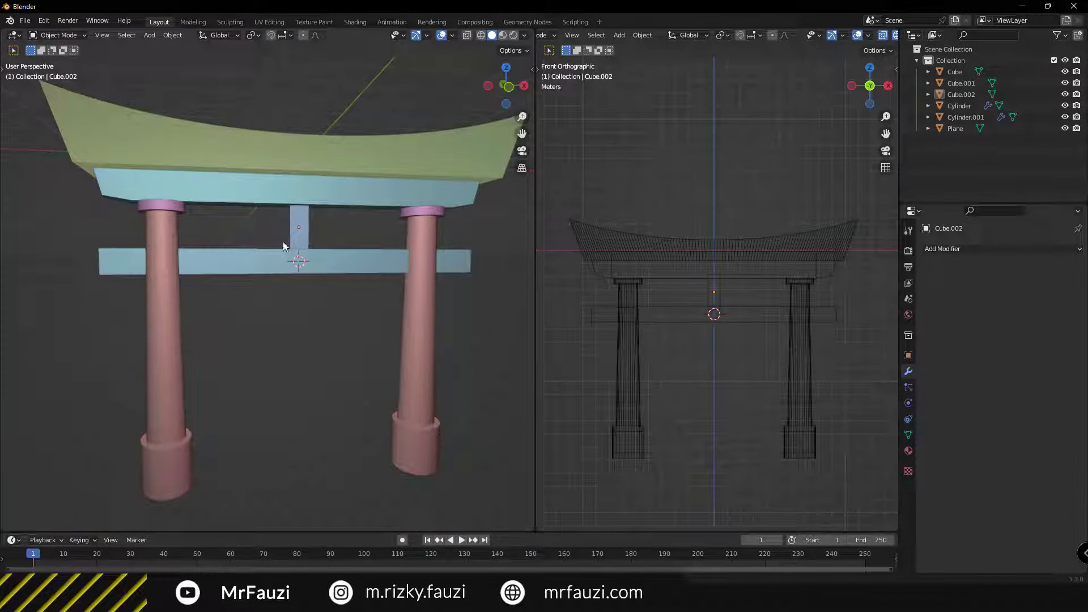
click(304, 220)
Duplicate the strut as a small block near the left pillar and set its Y rotation to 0°
key(KP_1)
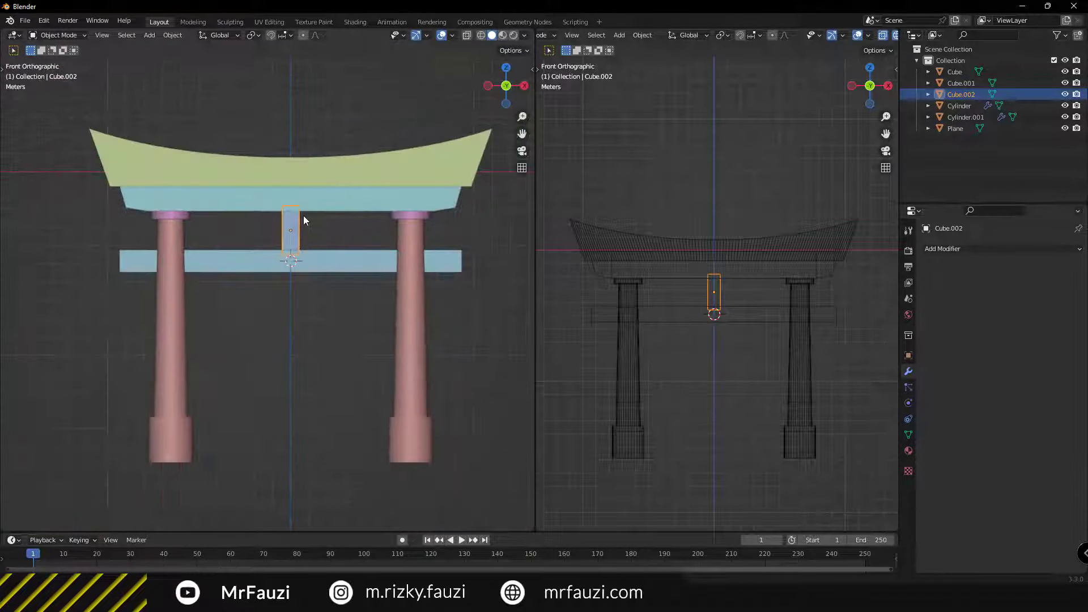
scroll(308, 233, up, 3)
shift+middle_drag(308, 233, 300, 262)
scroll(299, 251, down, 3)
key(shift+d)
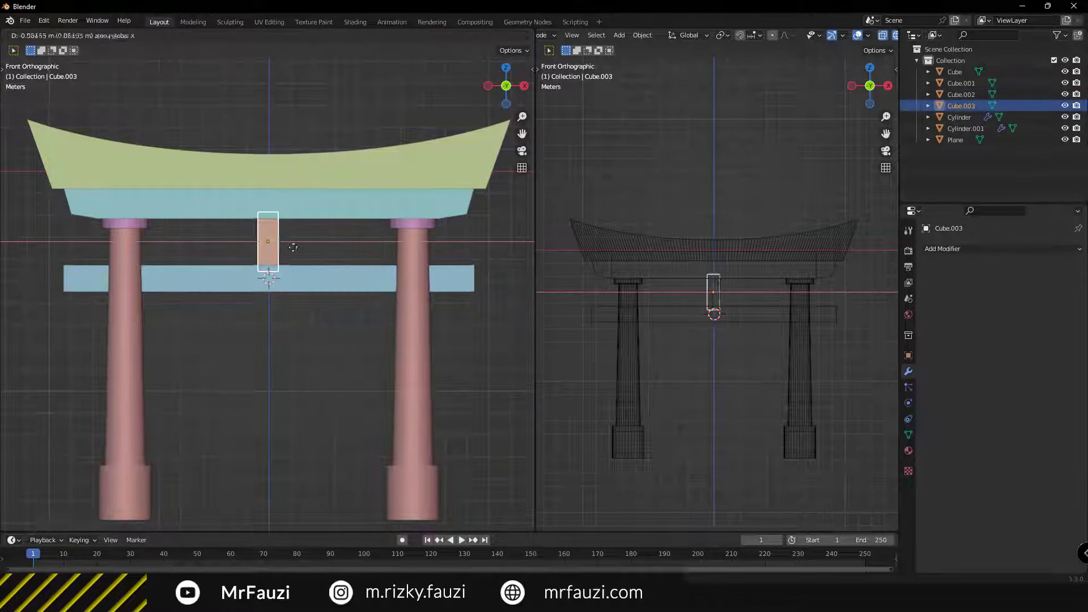
click(198, 246)
mouse_move(185, 260)
shift+middle_down()
mouse_move(279, 280)
mouse_move(304, 331)
shift+middle_up()
scroll(275, 278, up, 4)
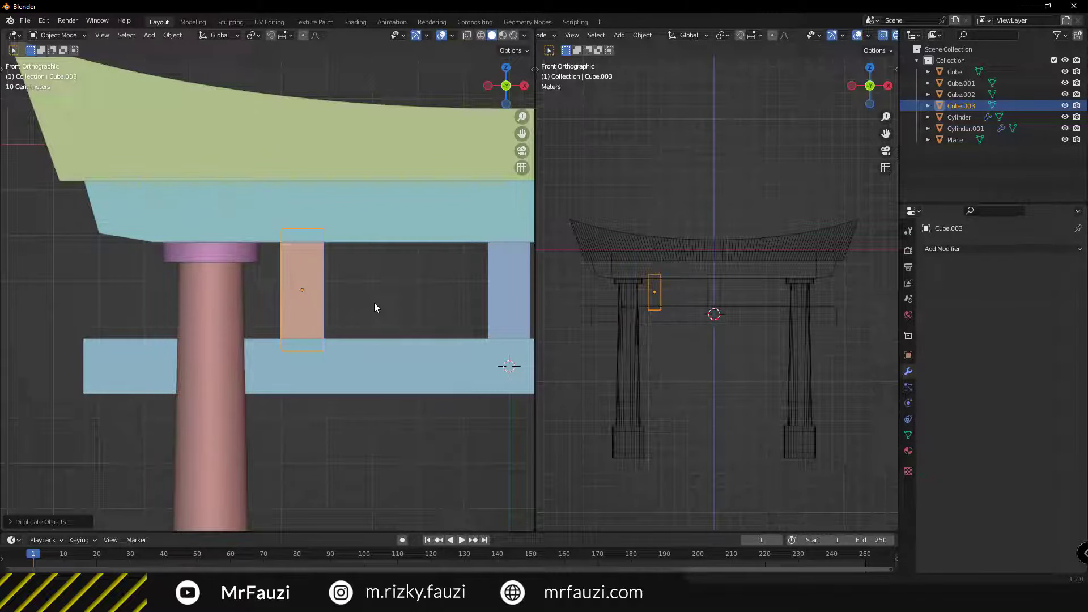
key(n)
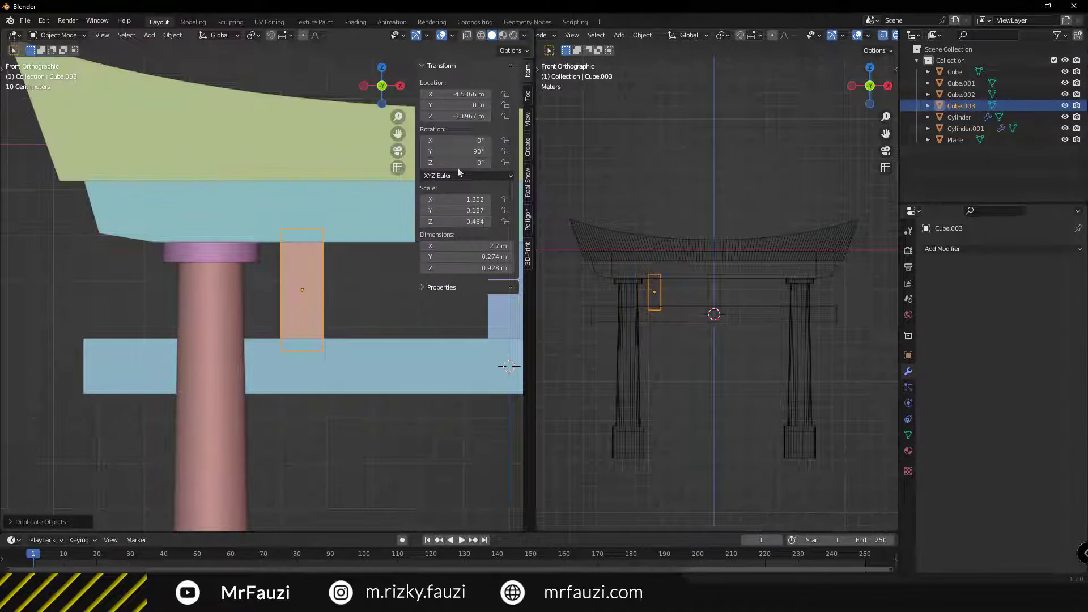
drag(456, 151, 456, 162)
text(0)
key(Return)
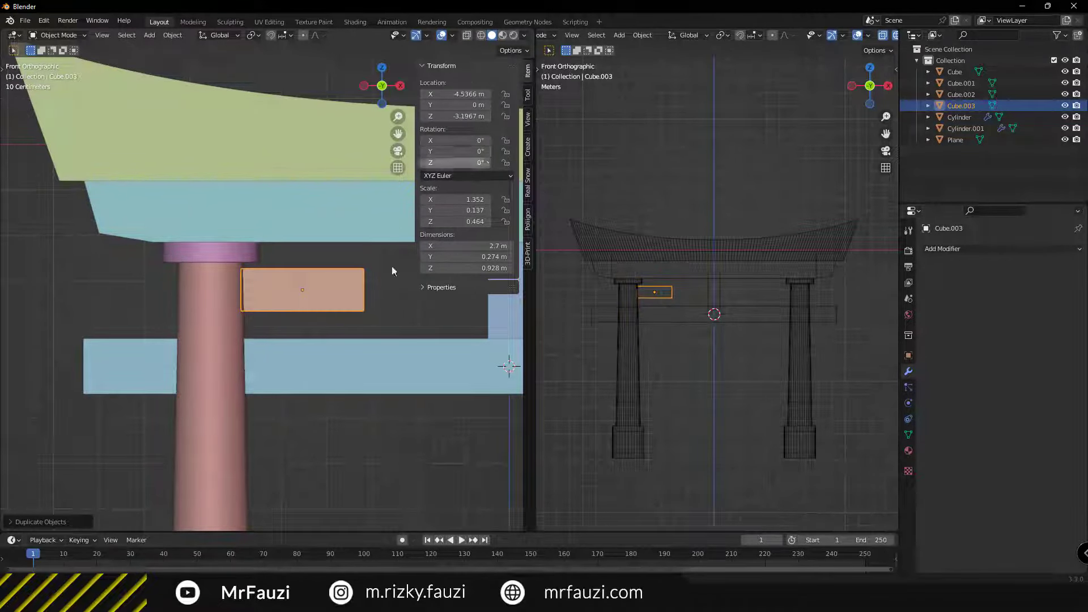
Center the flat block over the left pillar and lower it to sit just above the tie beam
shift+middle_drag(324, 338, 352, 253)
key(g)
key(x)
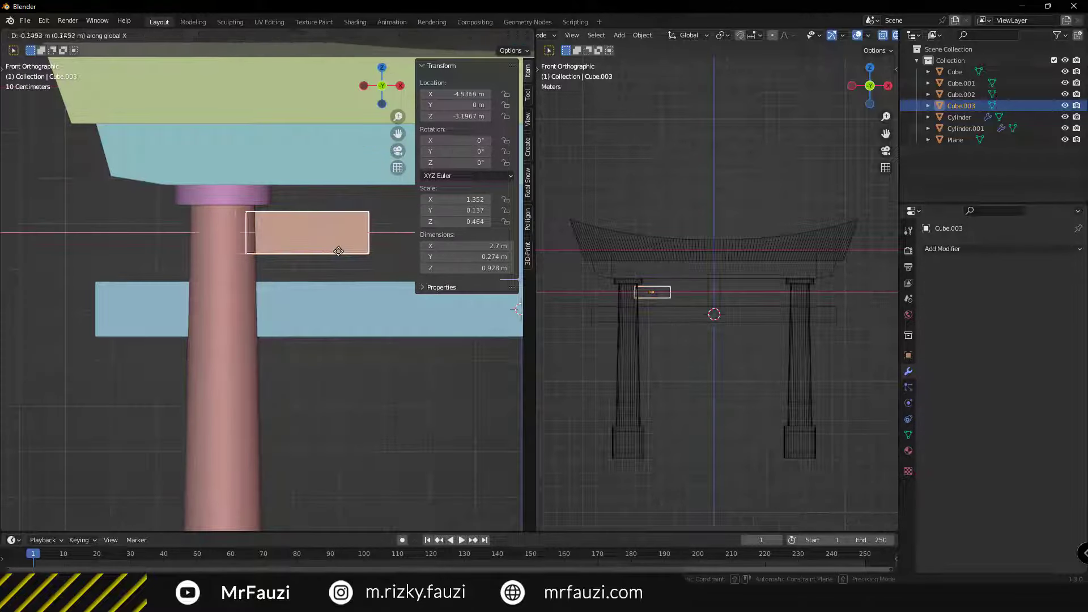
click(262, 266)
key(g)
key(z)
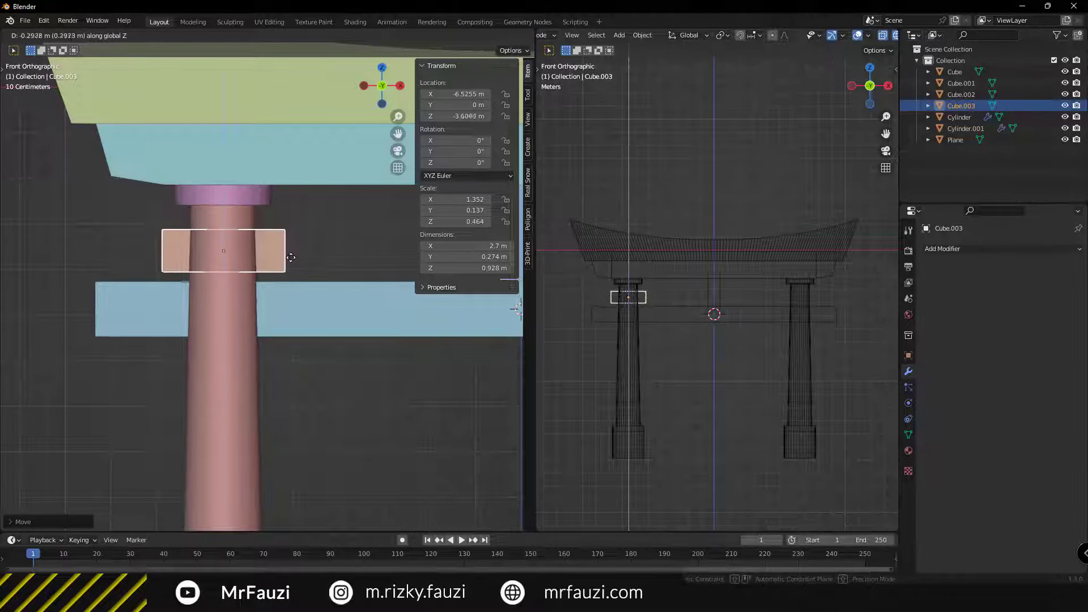
click(345, 268)
key(z)
click(321, 250)
scroll(321, 249, up, 3)
key(g)
key(z)
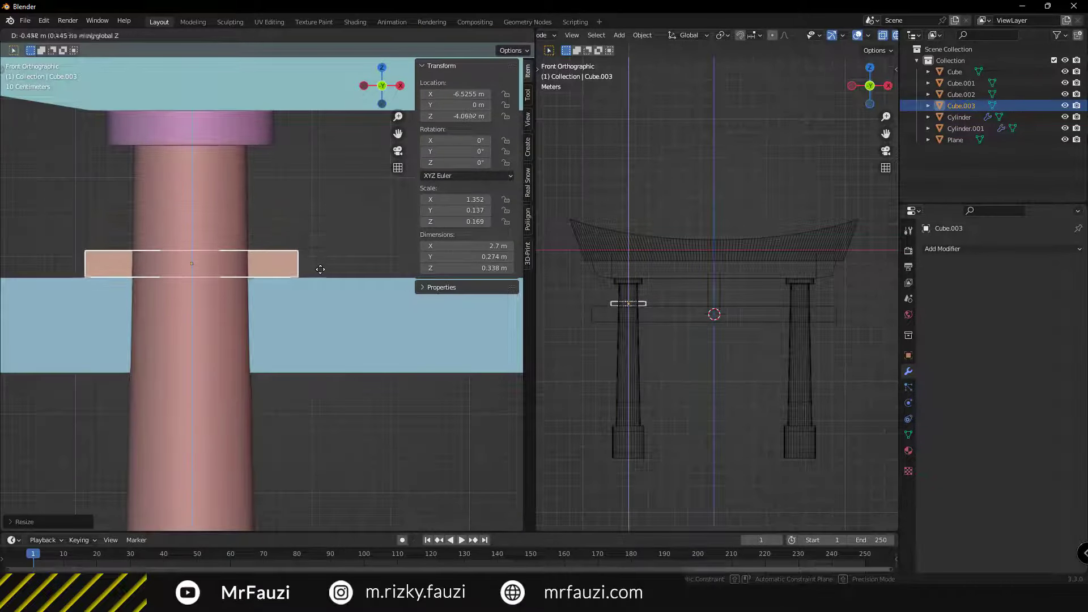
click(320, 267)
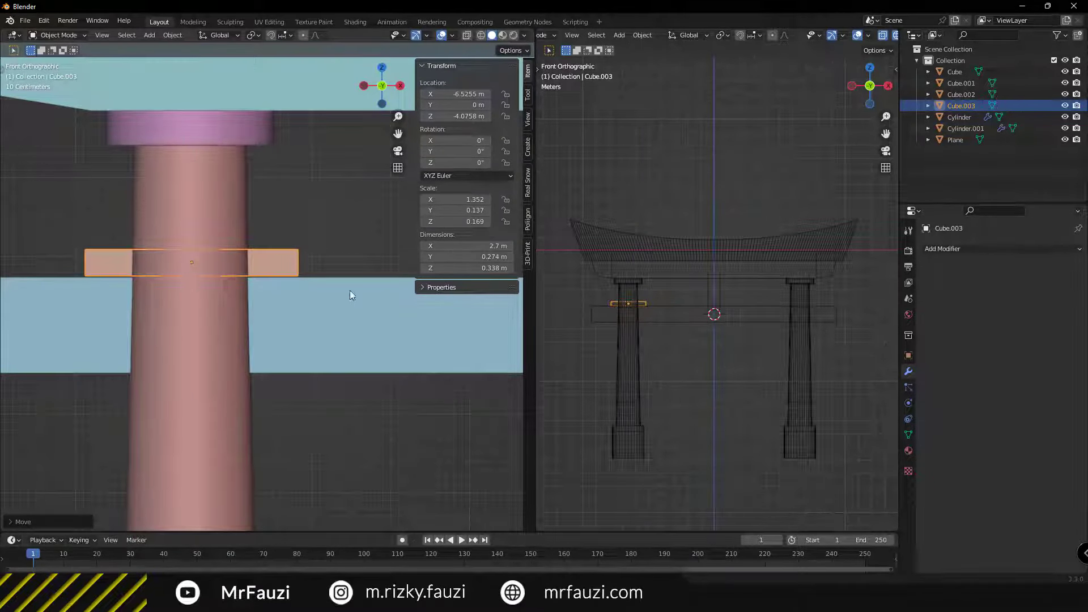
scroll(349, 290, down, 3)
scroll(645, 318, up, 2)
Shift the block sideways along X in the right view to line it up on the pillar
shift+middle_drag(645, 318, 773, 332)
scroll(759, 368, up, 7)
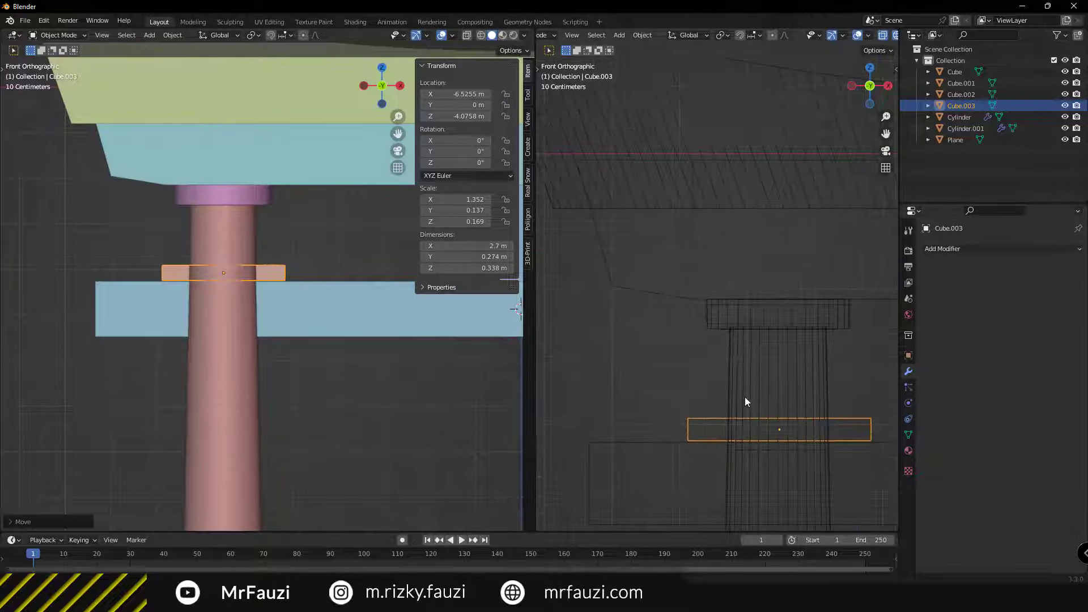
mouse_move(746, 401)
shift+middle_down()
mouse_move(692, 243)
mouse_move(760, 317)
shift+middle_up()
scroll(693, 243, up, 2)
scroll(763, 321, down, 1)
scroll(763, 321, up, 2)
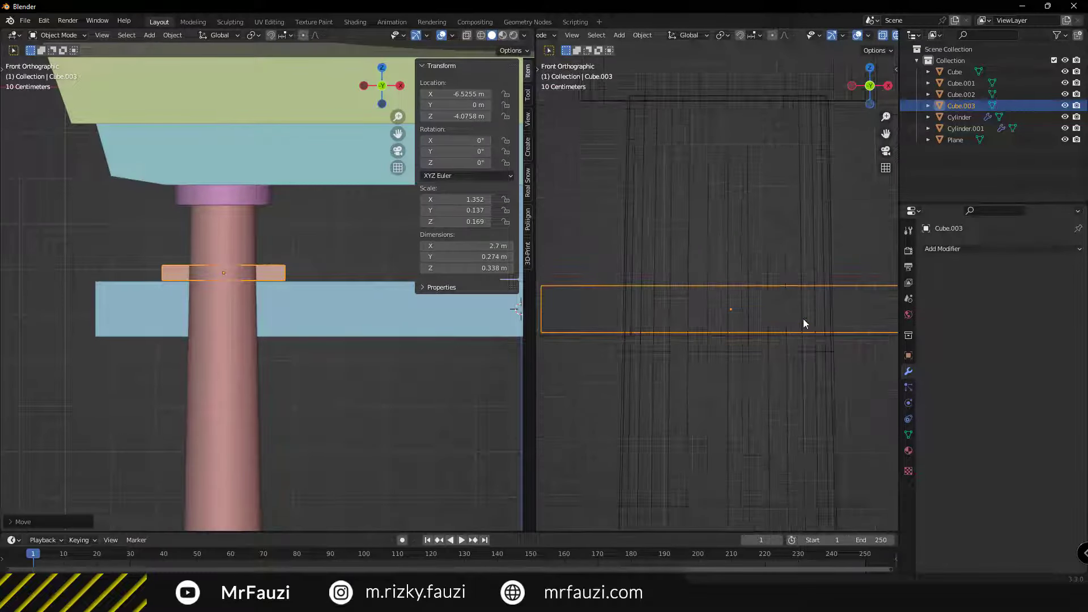
key(g)
key(x)
click(801, 318)
scroll(288, 327, down, 3)
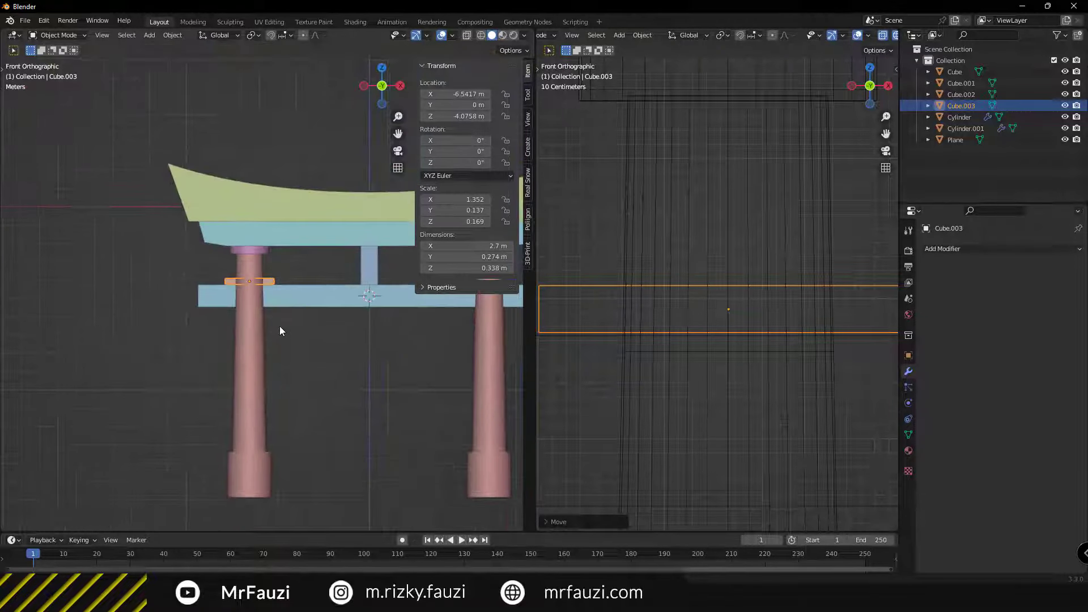
scroll(280, 326, up, 1)
Scale the block slightly taller along Z and readjust its vertical position
click(243, 242)
scroll(265, 213, up, 3)
shift+scroll(266, 218, up, 5)
click(275, 234)
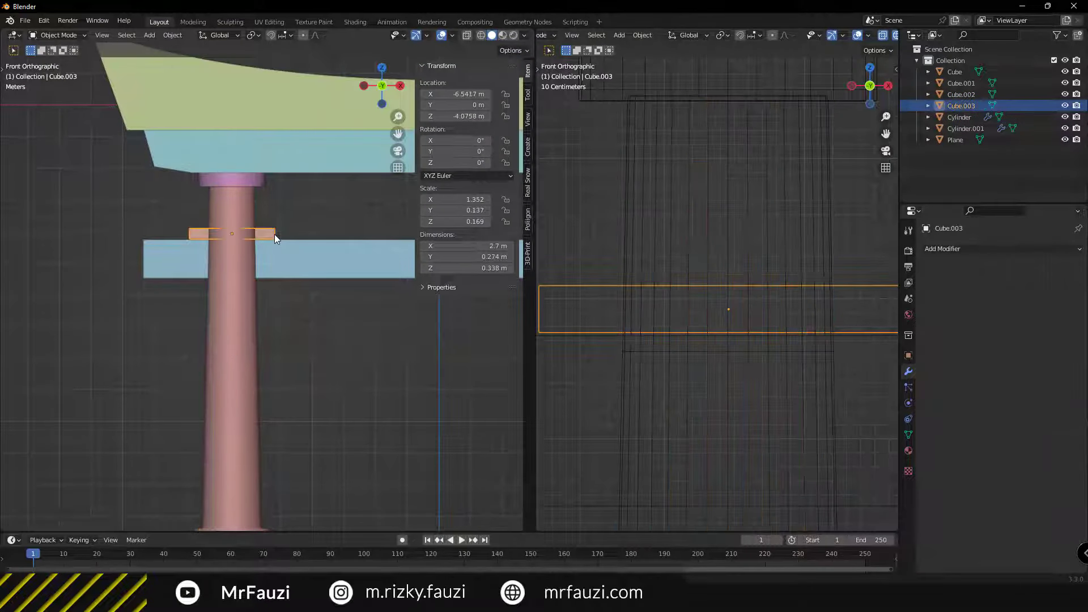
scroll(274, 245, up, 3)
key(s)
key(z)
click(290, 301)
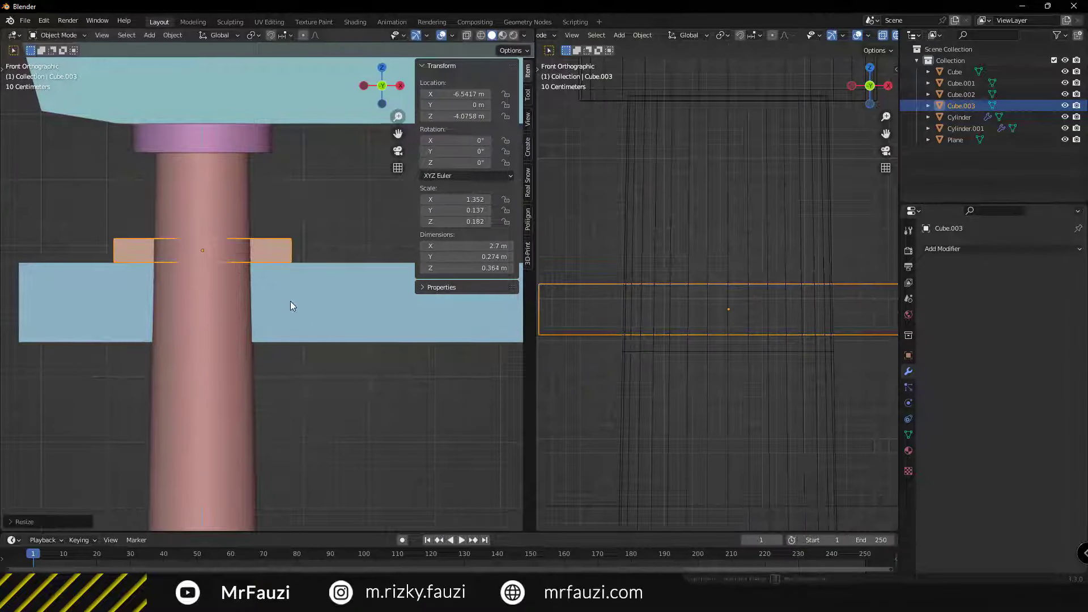
key(g)
key(z)
click(228, 274)
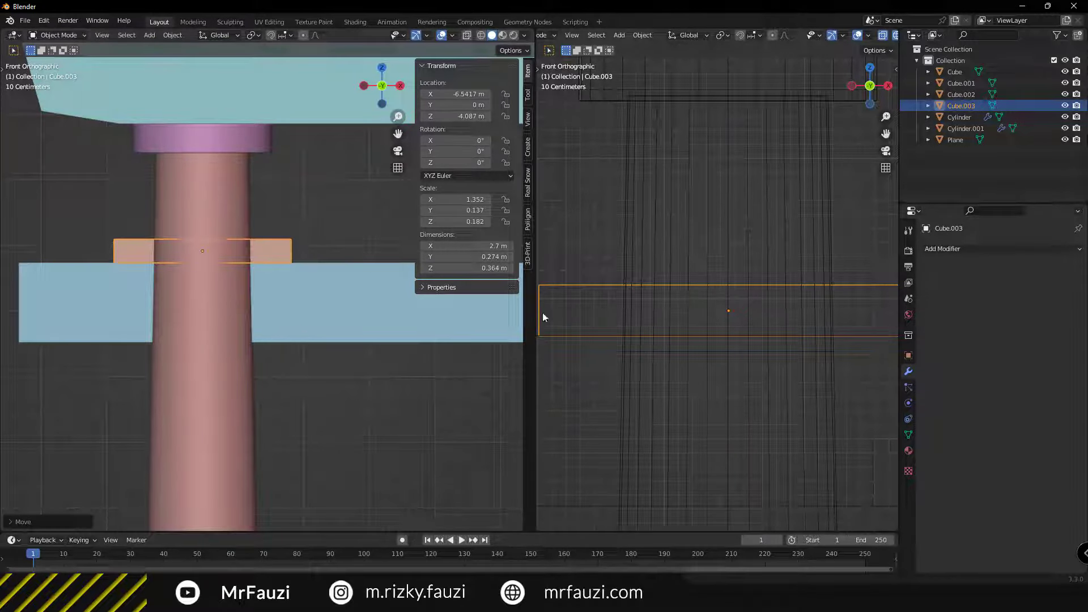
Isolate the block in Local view, set the right viewport to Solid, and enter Edit Mode
key(KP_Divide)
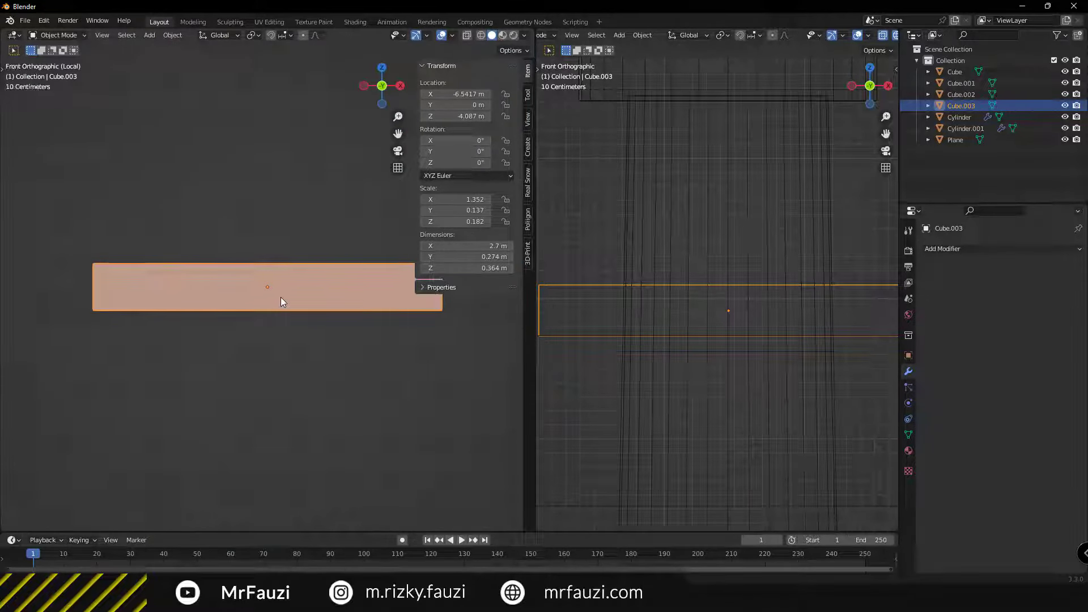
key(n)
middle_drag(282, 301, 262, 316)
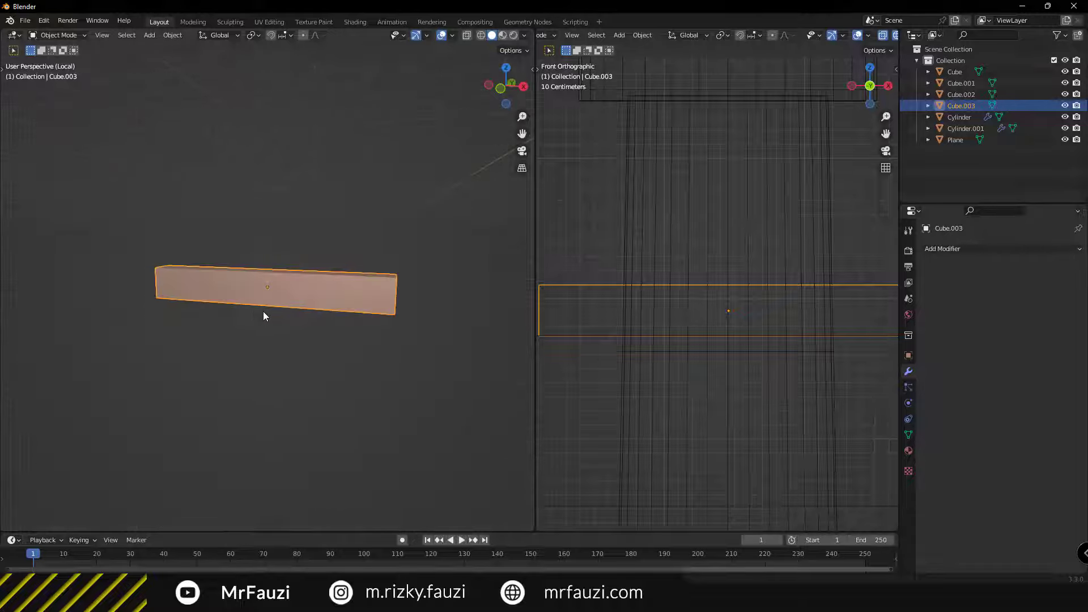
scroll(272, 315, down, 2)
scroll(281, 315, up, 2)
scroll(630, 309, down, 4)
mouse_move(728, 320)
middle_down()
mouse_move(777, 333)
mouse_move(739, 342)
mouse_move(790, 327)
middle_up()
key(z)
click(754, 342)
scroll(753, 323, up, 3)
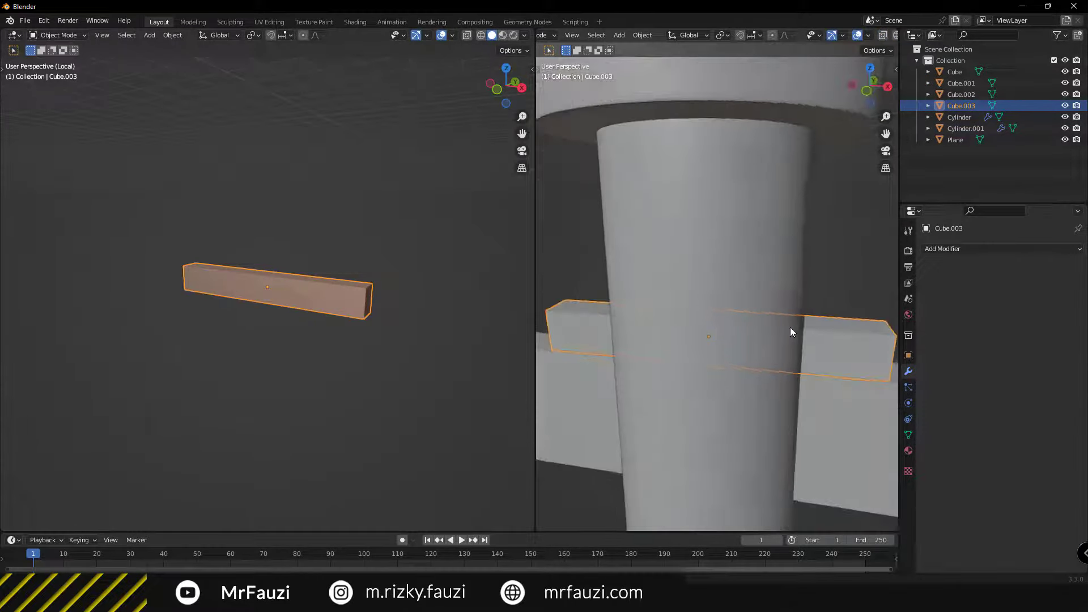
key(Tab)
key(ctrl+r)
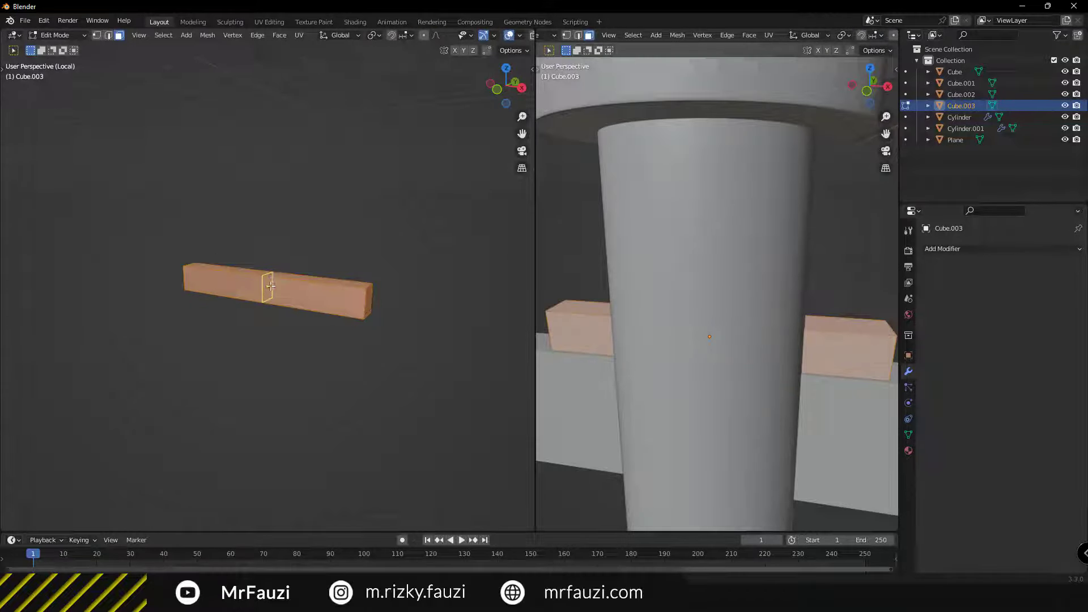
Add loop cuts across the block, one at the middle and more along its length
click(271, 286)
mouse_move(234, 299)
middle_down()
mouse_move(417, 294)
mouse_move(465, 306)
middle_up()
middle_drag(741, 355, 761, 357)
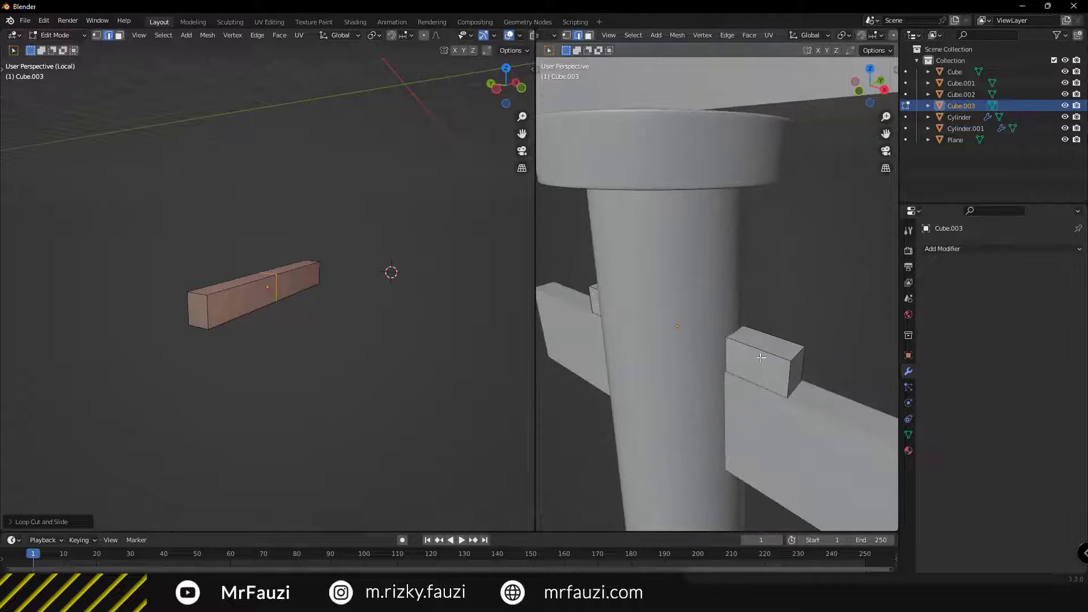
scroll(323, 281, up, 2)
scroll(283, 285, up, 2)
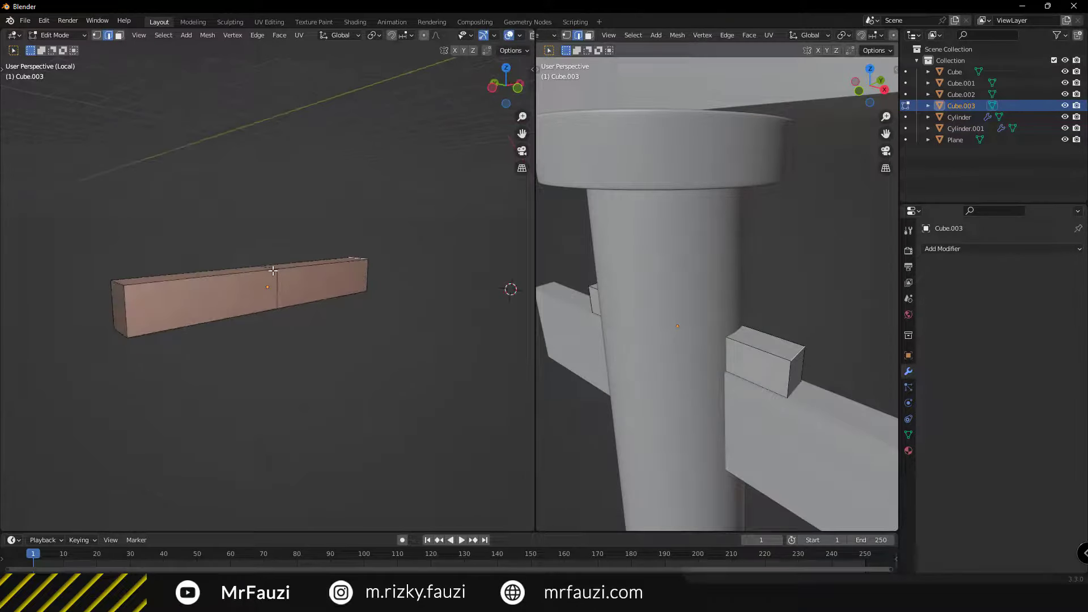
scroll(283, 285, up, 1)
key(ctrl+r)
mouse_move(284, 285)
middle_down()
mouse_move(192, 277)
mouse_move(201, 293)
middle_up()
click(193, 277)
key(ctrl+r)
click(340, 272)
Select alternate top edges and lower them along Z to form the zigzag valleys
shift+click(193, 280)
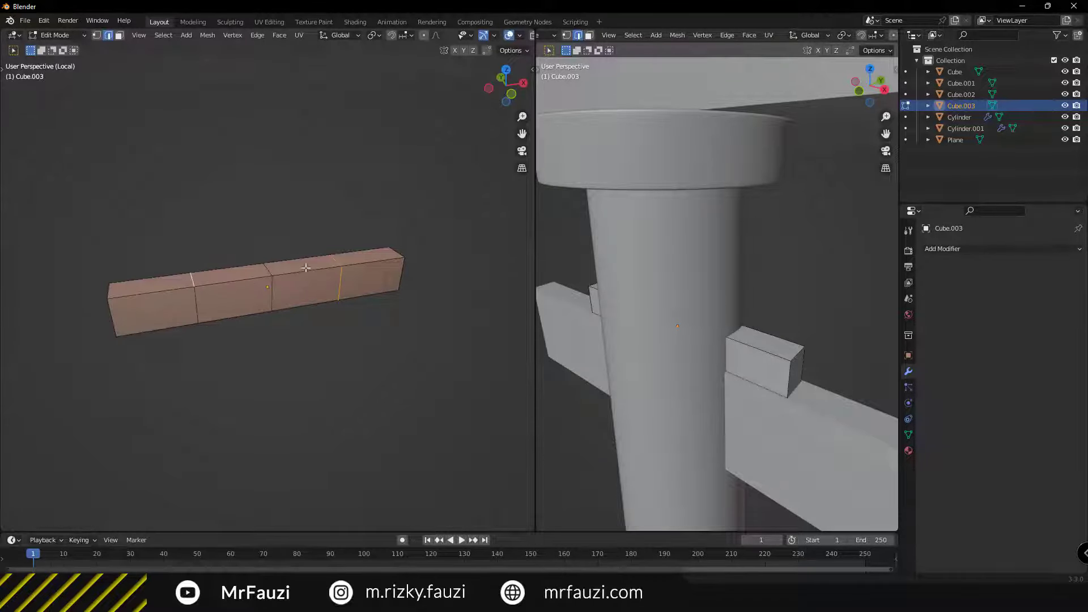
shift+click(191, 276)
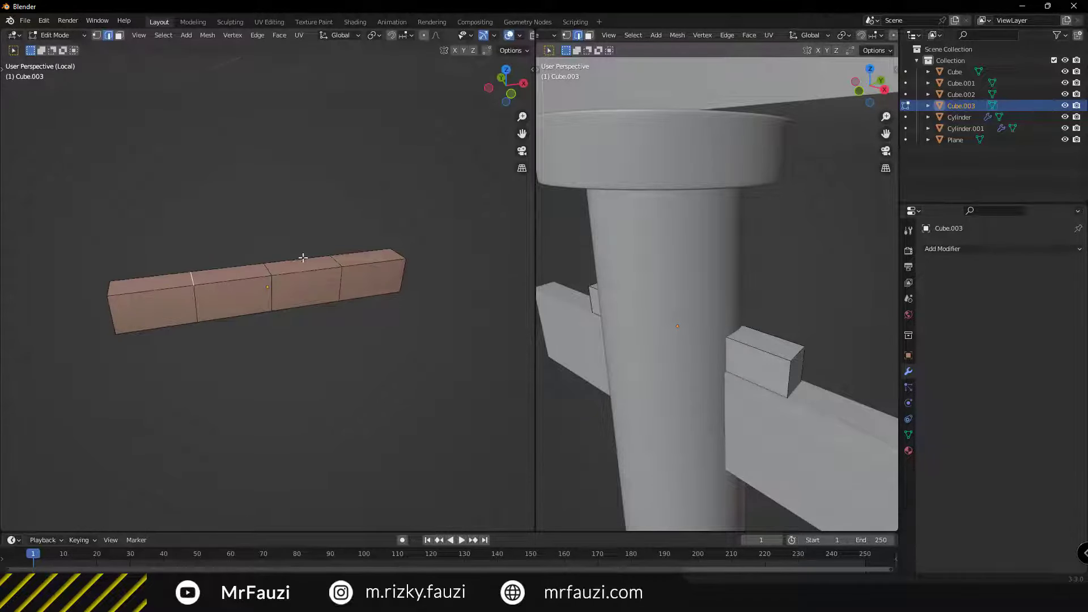
shift+click(334, 261)
middle_drag(334, 261, 250, 287)
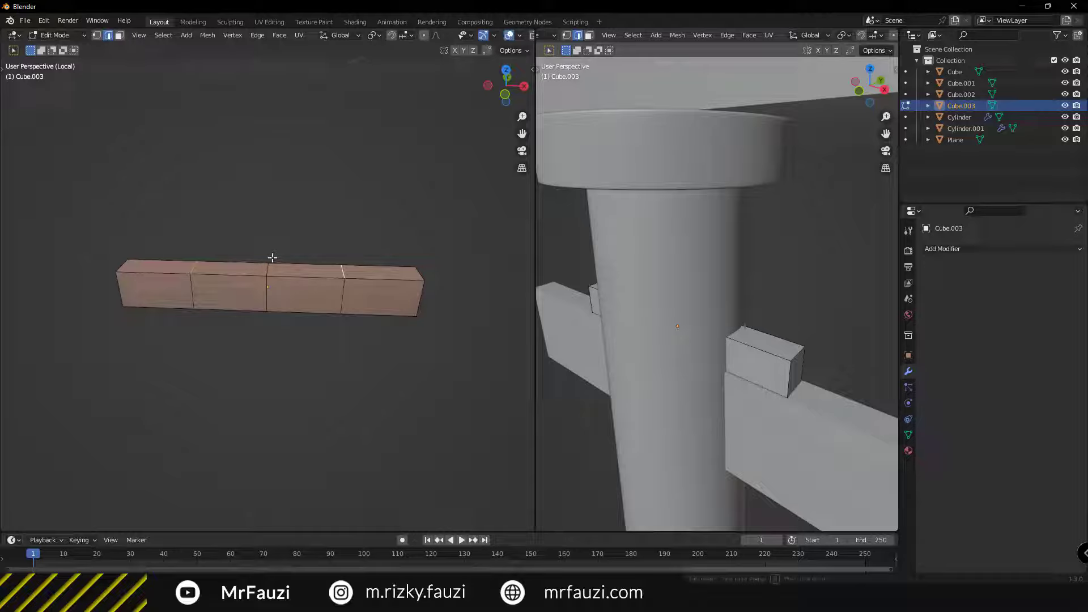
key(g)
key(z)
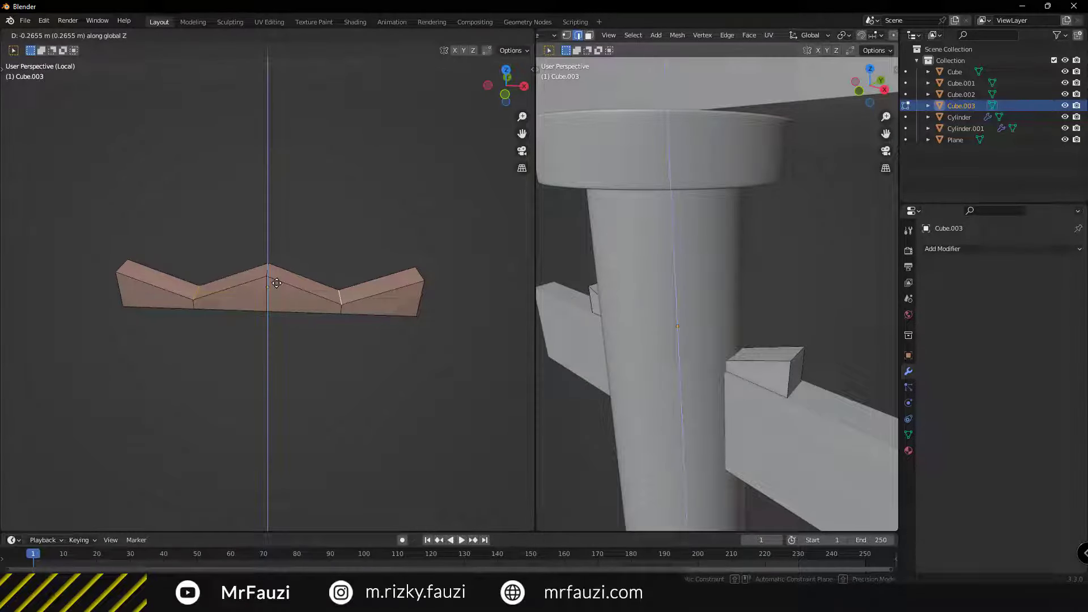
click(277, 284)
mouse_move(335, 272)
middle_down()
mouse_move(403, 243)
mouse_move(238, 325)
middle_up()
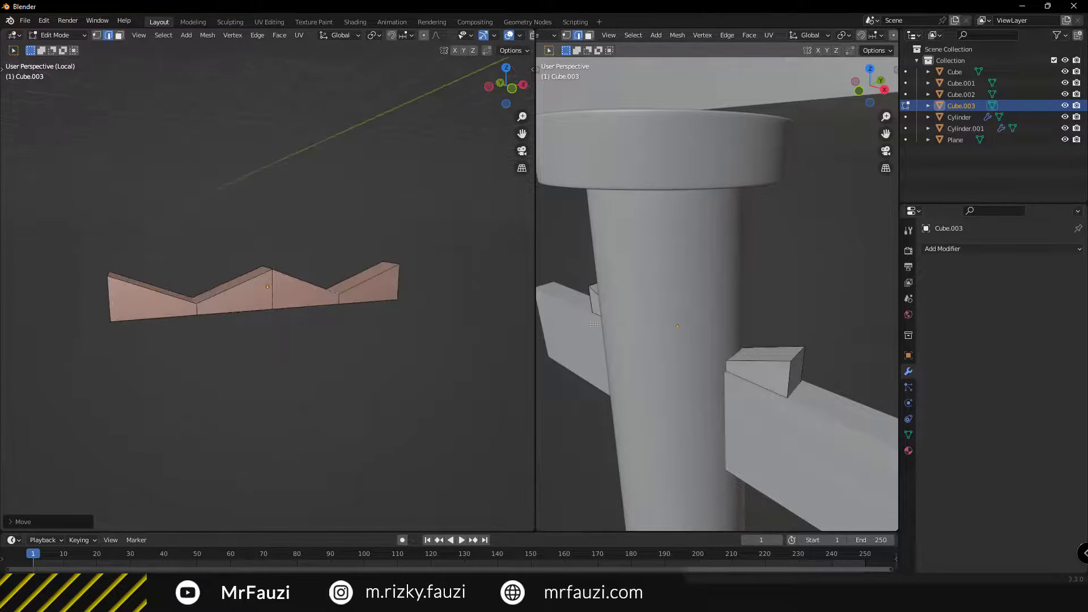
mouse_move(594, 324)
middle_down()
mouse_move(691, 356)
mouse_move(624, 348)
middle_up()
mouse_move(287, 318)
middle_down()
mouse_move(417, 322)
mouse_move(315, 318)
mouse_move(461, 311)
mouse_move(234, 336)
middle_up()
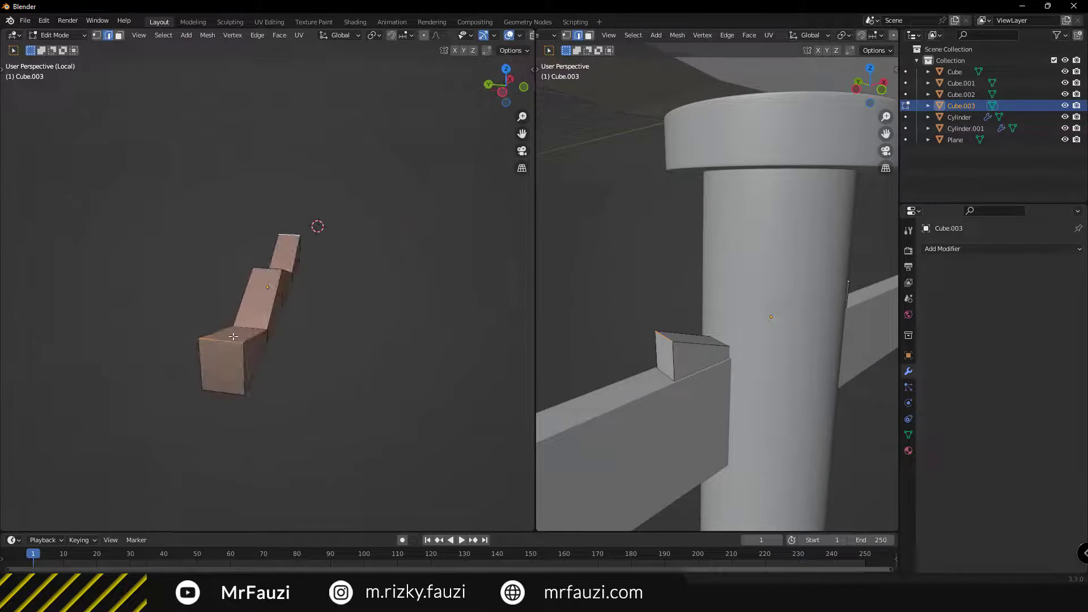
Bevel the peak edges, nudge an edge vertically, and return to Object Mode
mouse_move(344, 310)
middle_down()
mouse_move(382, 314)
mouse_move(316, 258)
middle_up()
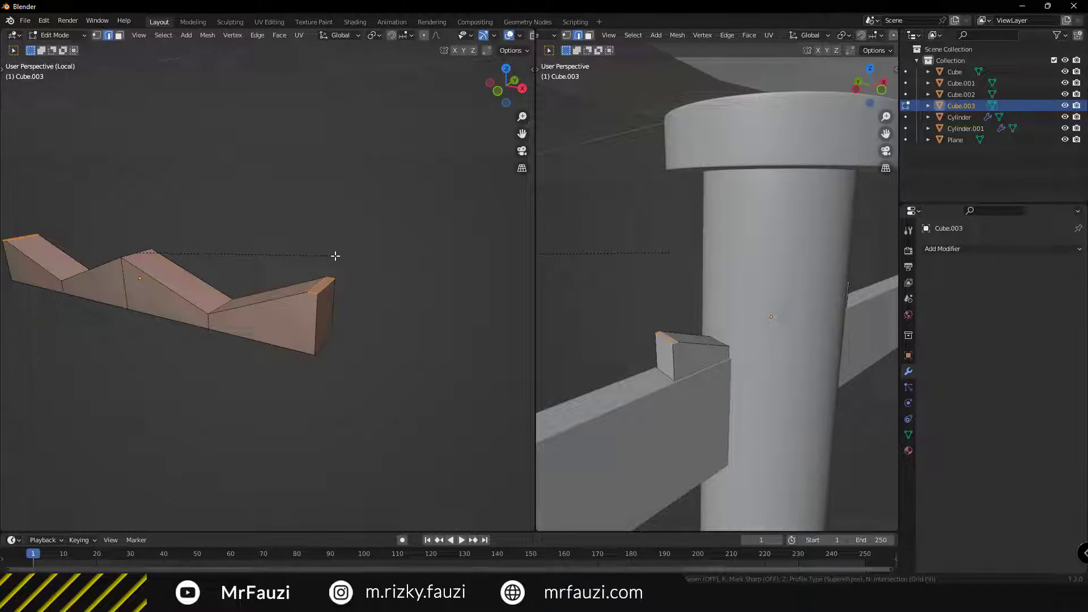
click(335, 256)
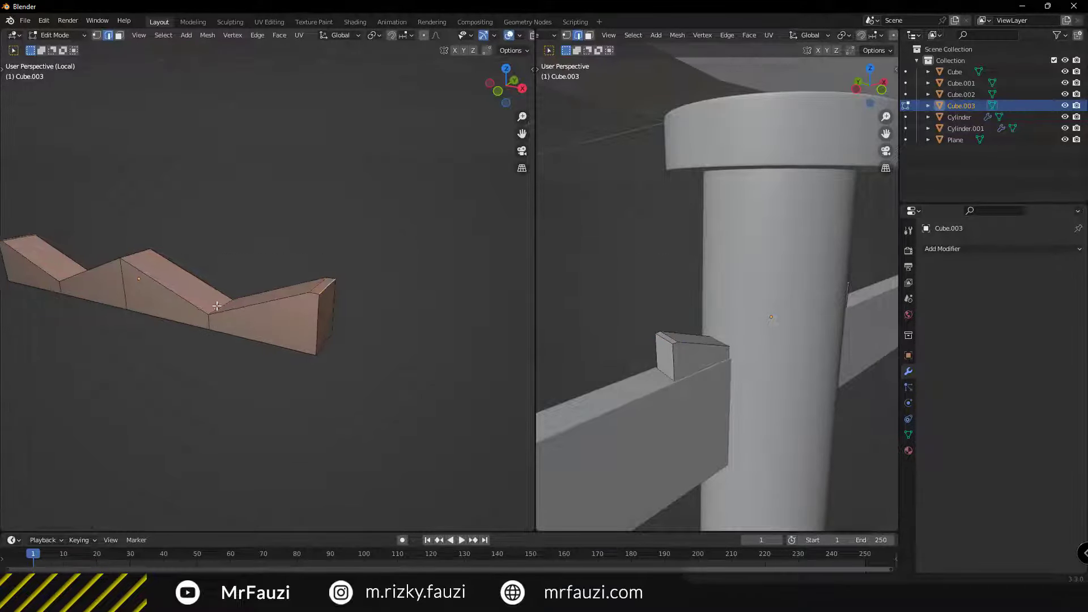
mouse_move(329, 287)
middle_down()
mouse_move(462, 260)
mouse_move(238, 330)
middle_up()
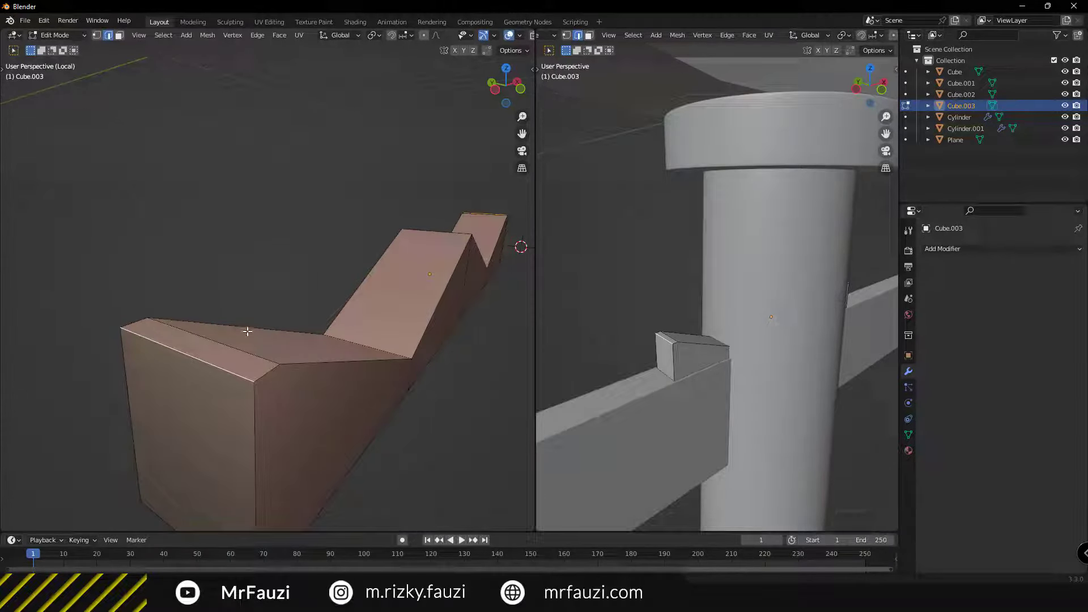
key(g)
key(z)
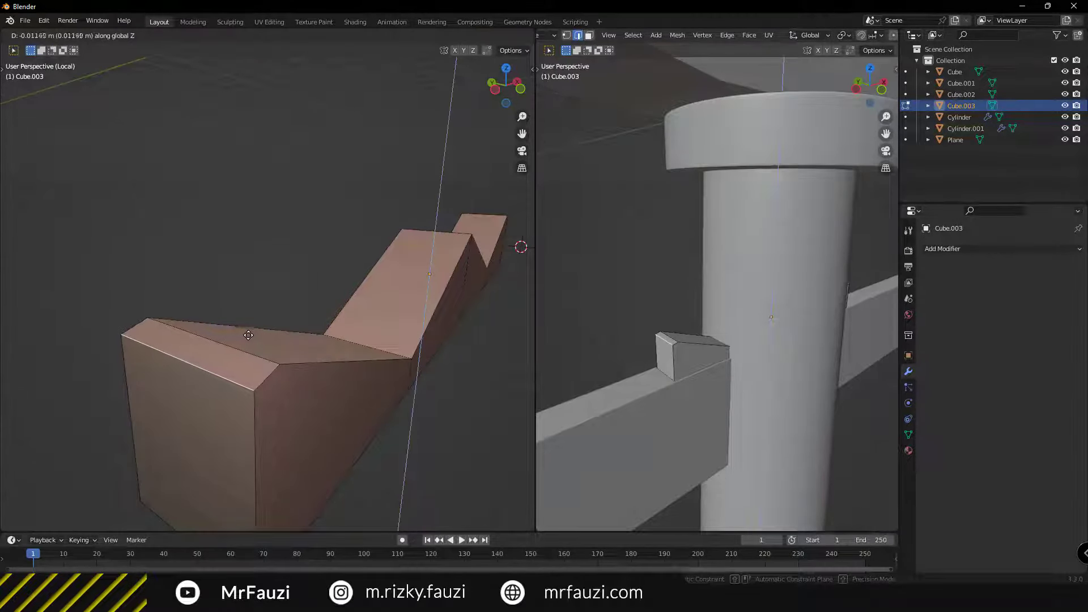
click(258, 402)
scroll(360, 355, down, 5)
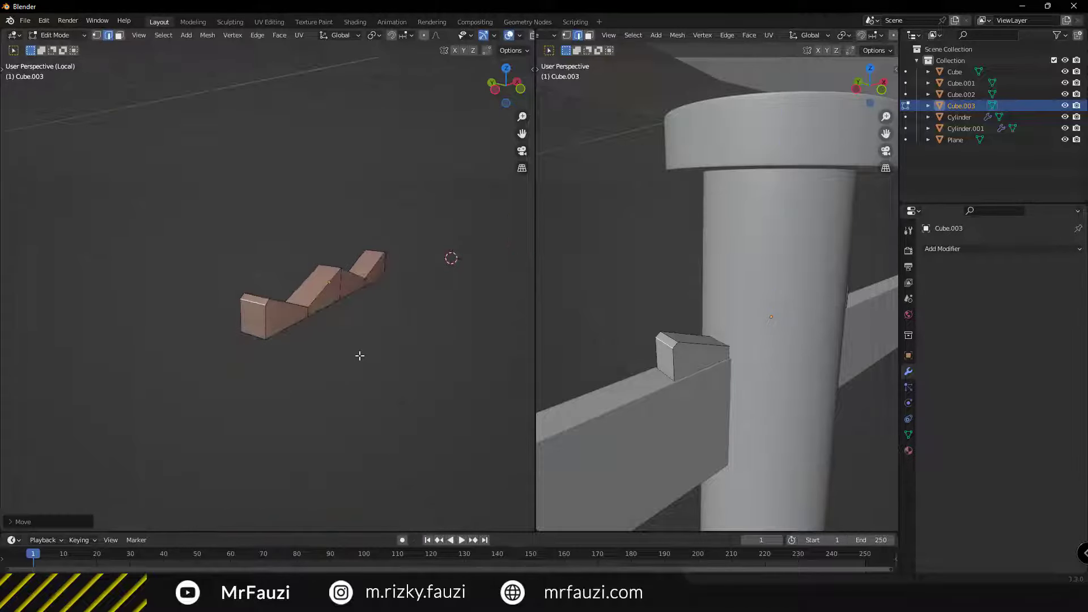
middle_drag(360, 355, 313, 335)
mouse_move(692, 351)
middle_down()
mouse_move(717, 339)
mouse_move(802, 356)
mouse_move(737, 340)
middle_up()
key(Tab)
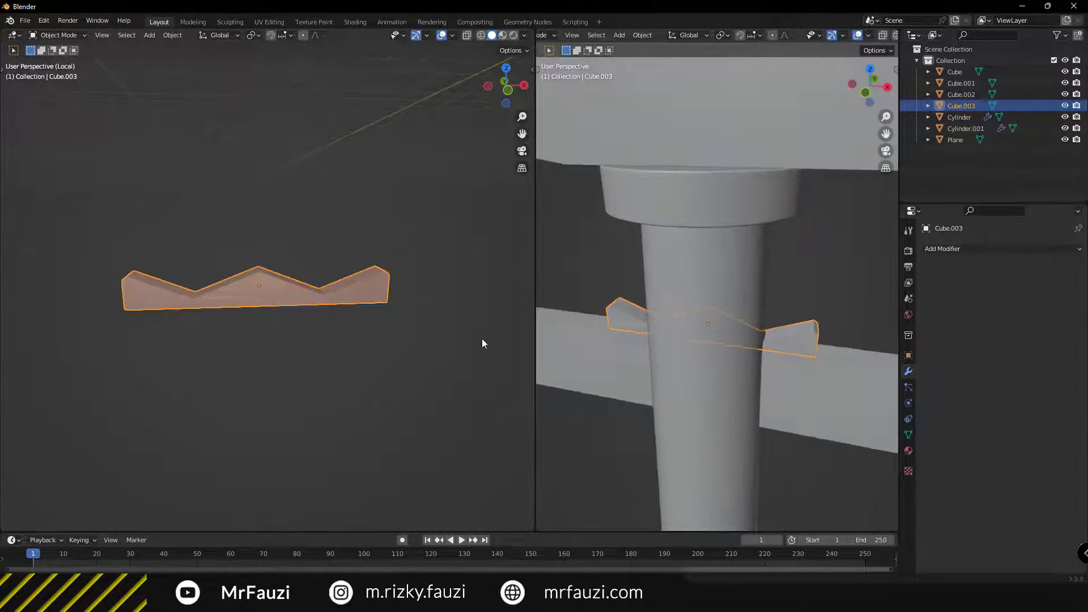
Select the zigzag block and narrow it by scaling along X
click(347, 317)
scroll(346, 317, down, 2)
click(718, 381)
scroll(716, 378, down, 2)
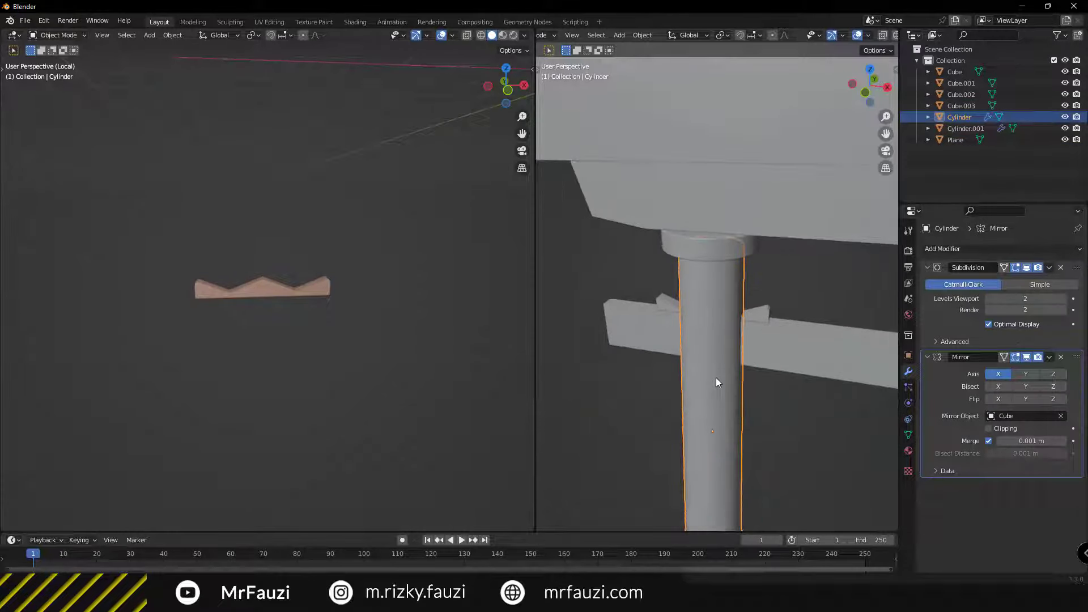
middle_drag(716, 378, 777, 356)
click(773, 299)
scroll(352, 293, up, 2)
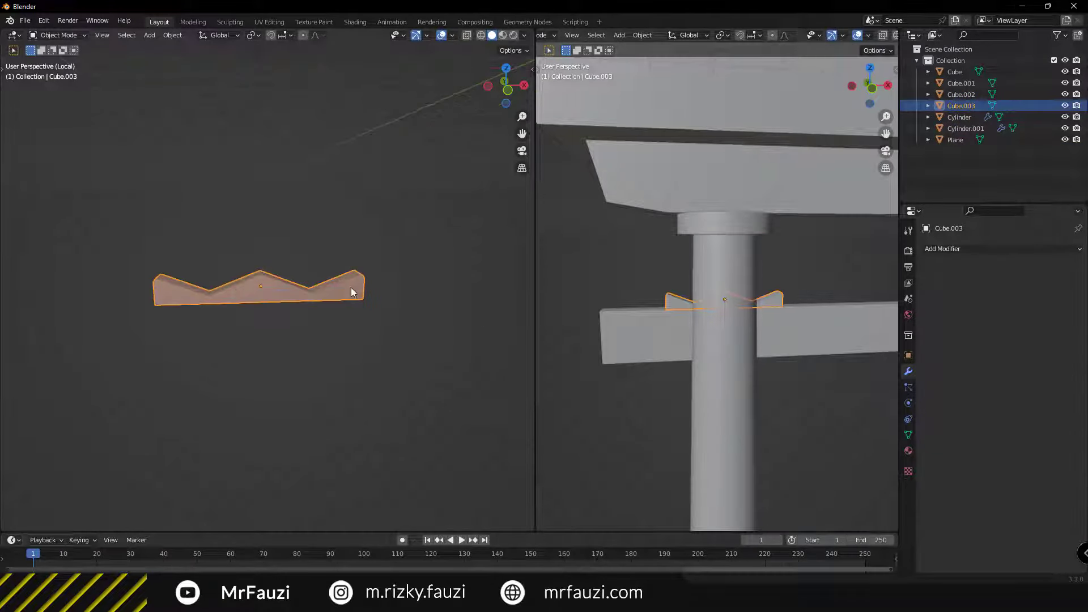
key(s)
key(x)
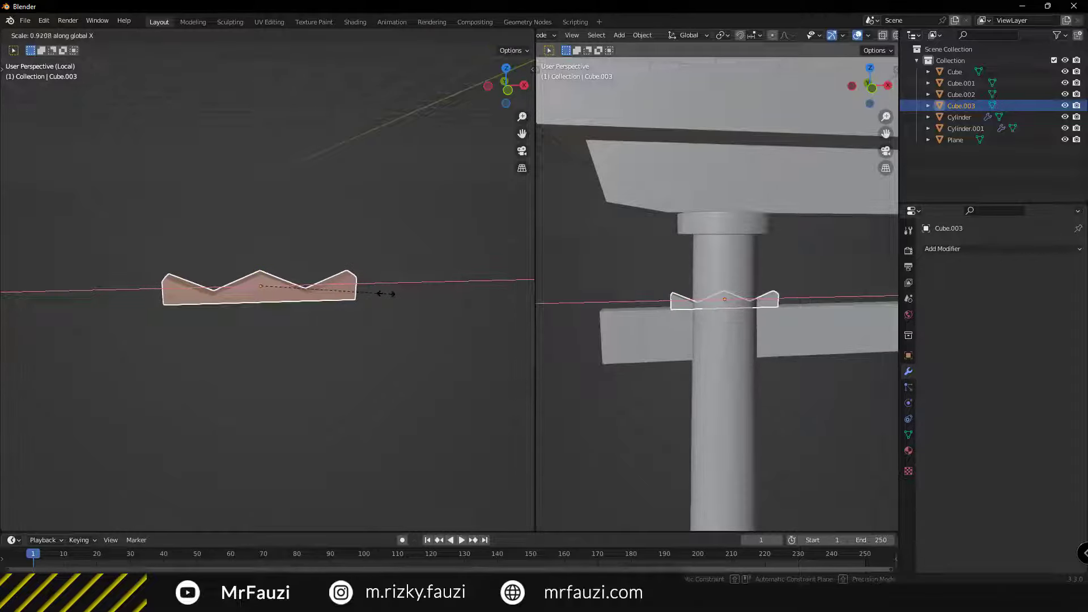
click(369, 289)
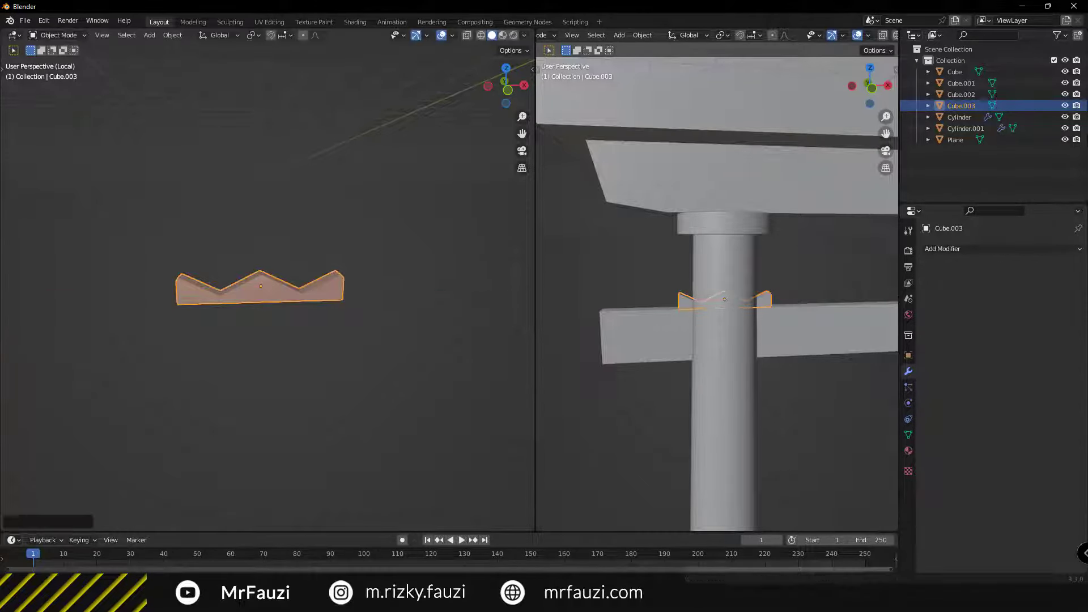
In front view, move the zigzag block along X to centre it over the pillar
key(KP_5)
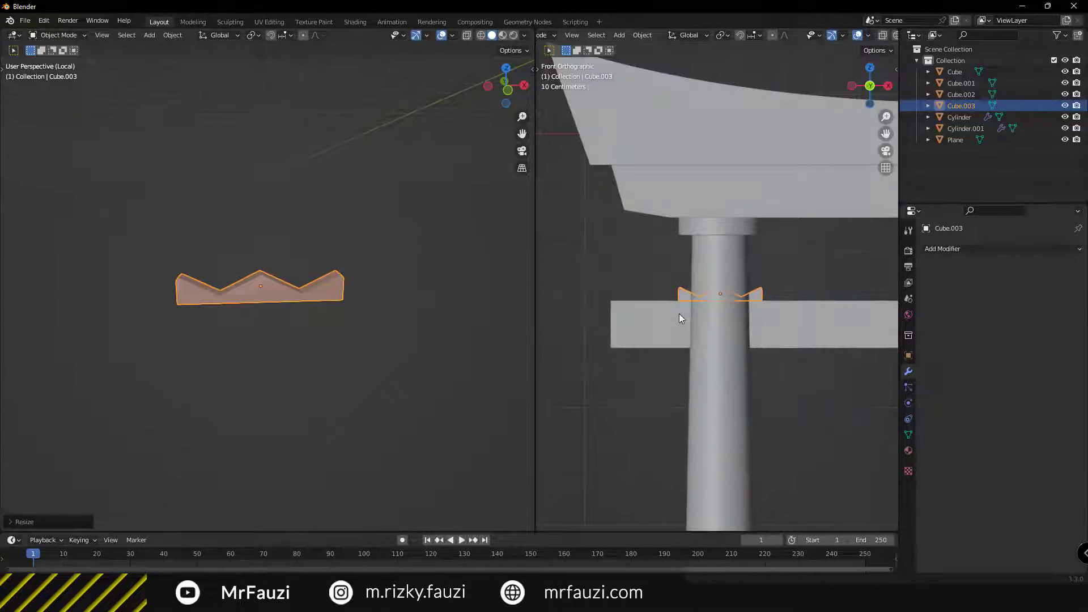
key(KP_1)
scroll(733, 297, up, 2)
key(g)
key(x)
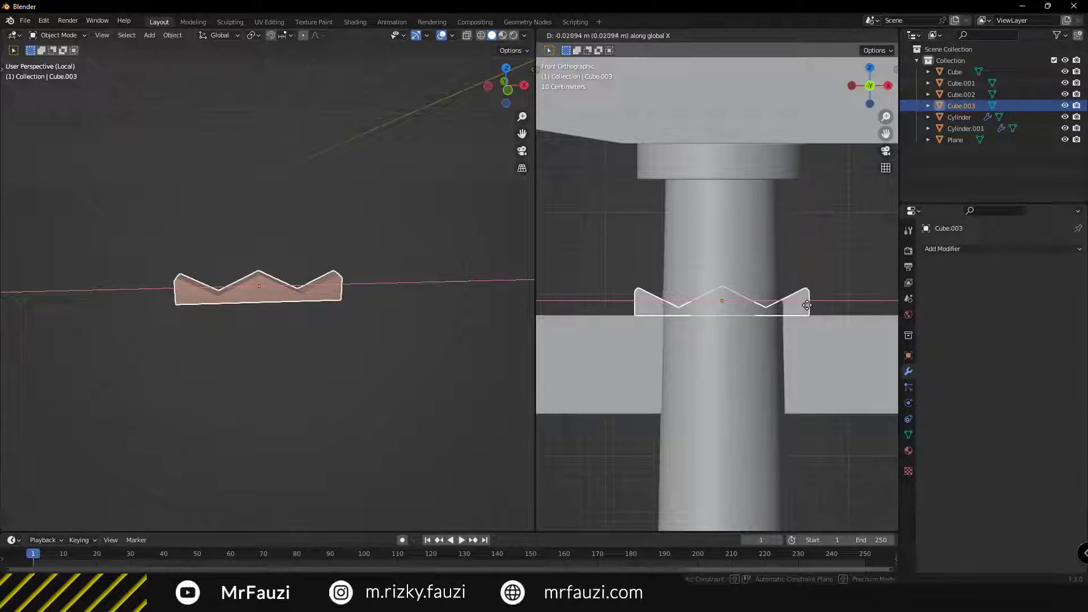
click(807, 306)
scroll(781, 345, down, 6)
mouse_move(766, 360)
shift+middle_down()
mouse_move(653, 292)
mouse_move(717, 290)
shift+middle_up()
scroll(648, 278, up, 4)
Reselect the zigzag block and check its X position, leaving it in place
click(647, 278)
click(717, 290)
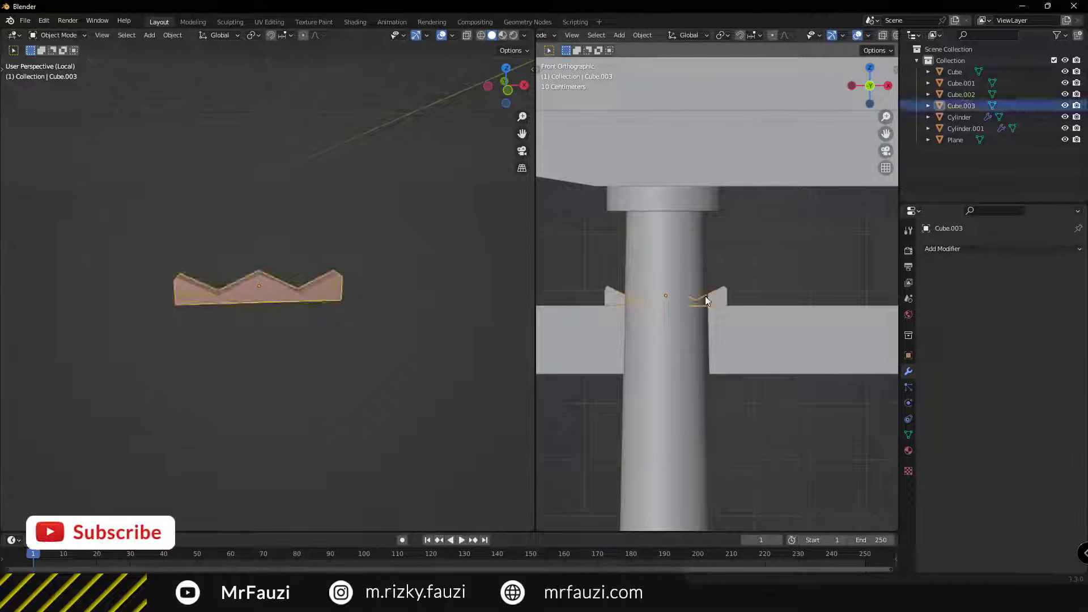
key(g)
key(x)
click(704, 300)
scroll(699, 325, down, 4)
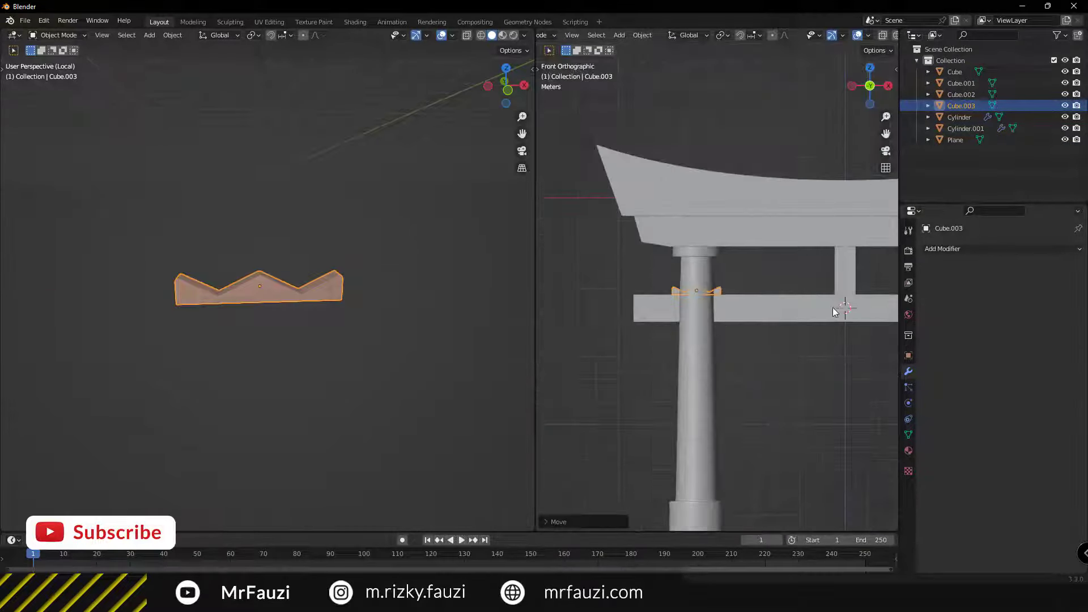
Clear the selection and select the notched wedge piece Cube.003 on the pillar
key(a)
key(alt+a)
scroll(724, 315, up, 4)
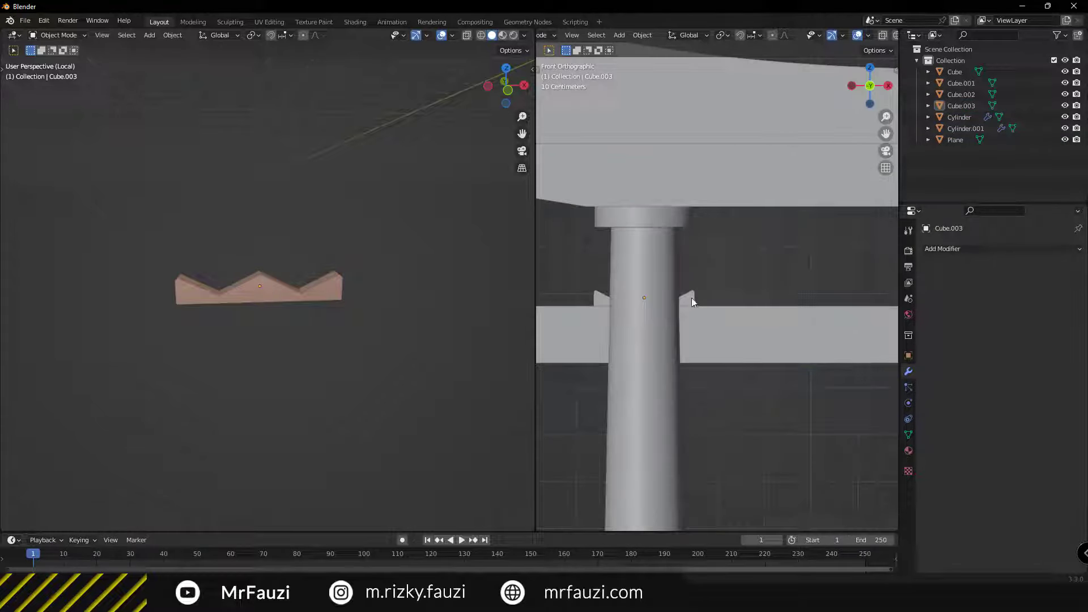
click(691, 298)
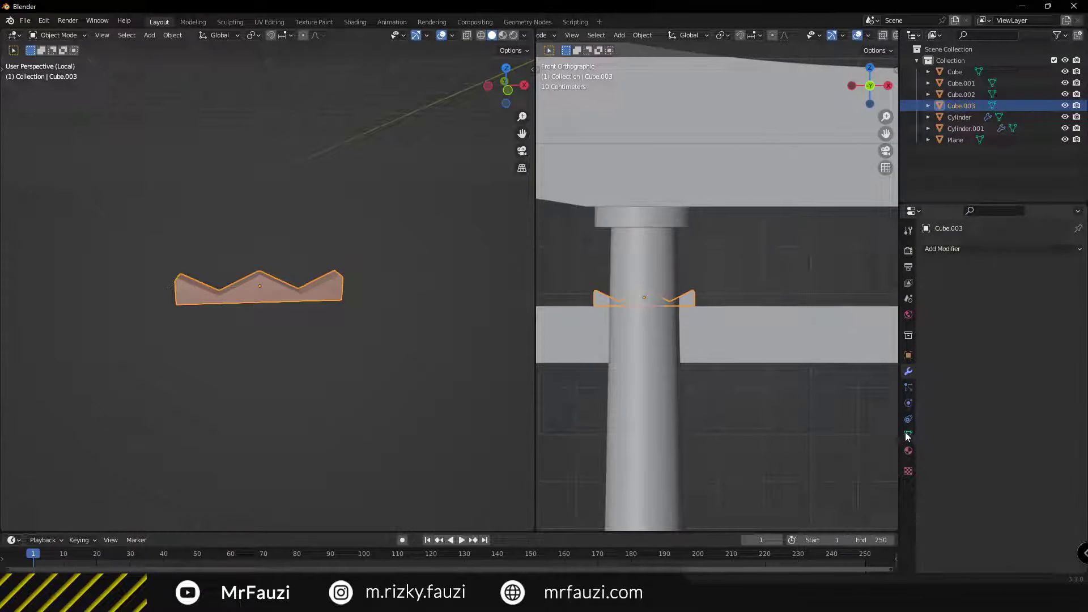
Add a Mirror modifier to the wedge piece with the Cube lintel as mirror object
click(961, 248)
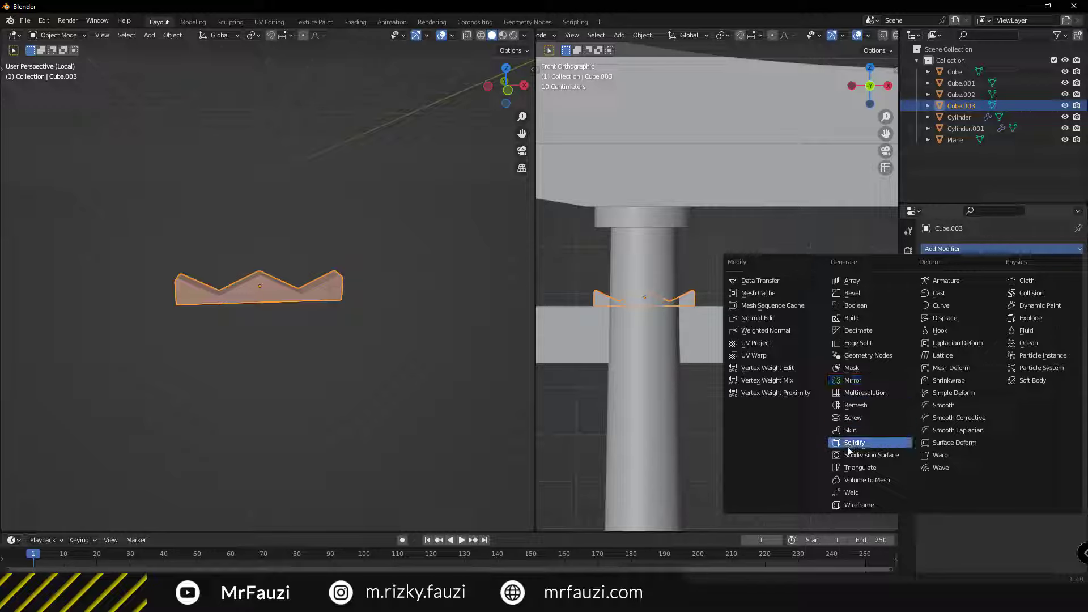
click(856, 380)
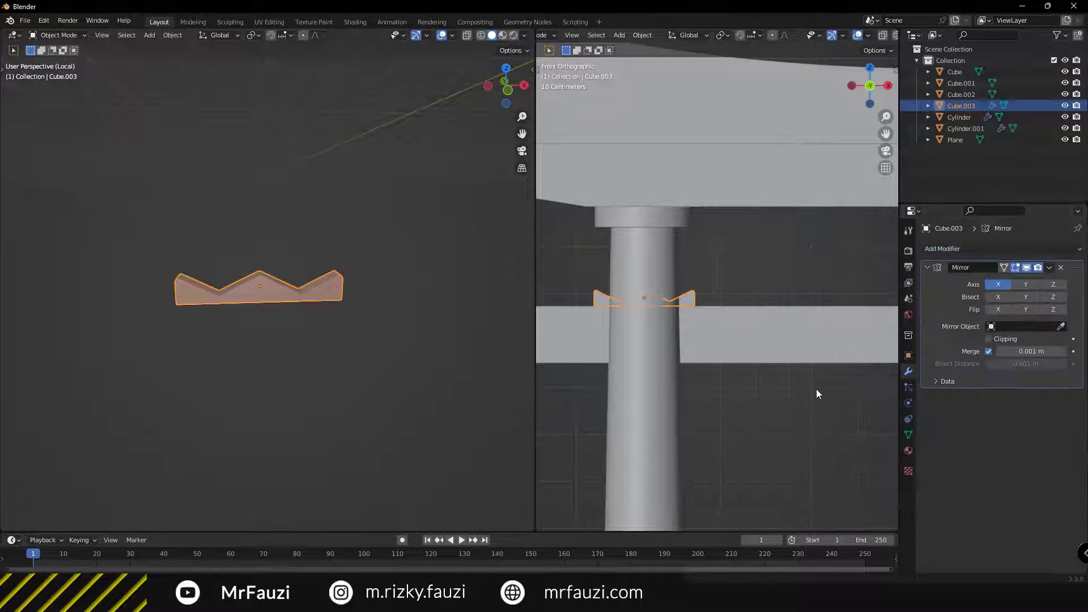
scroll(794, 402, down, 3)
shift+middle_drag(765, 424, 612, 459)
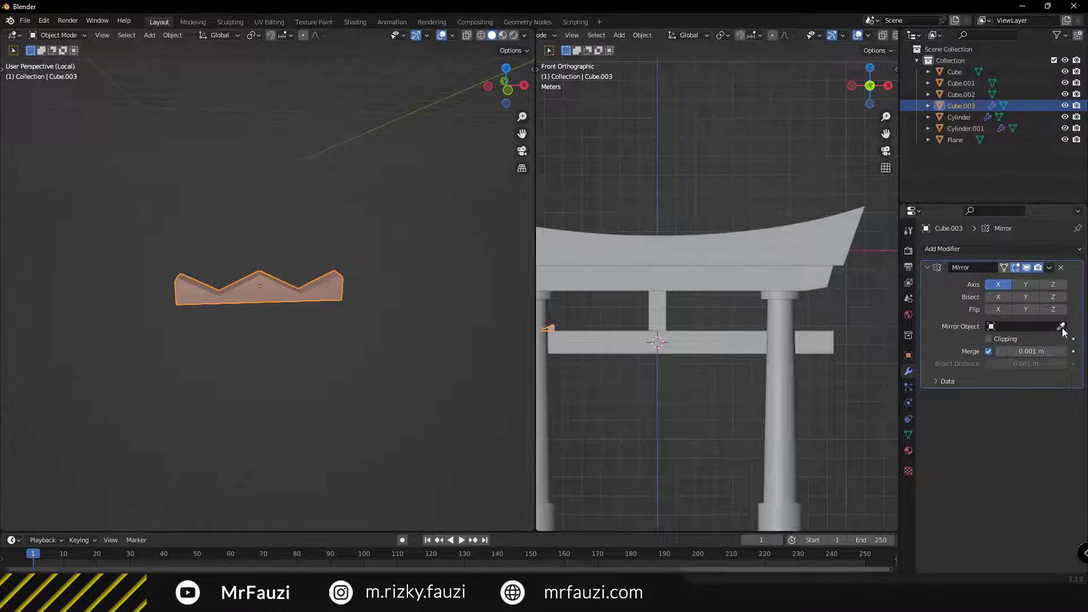
click(704, 279)
key(KP_Decimal)
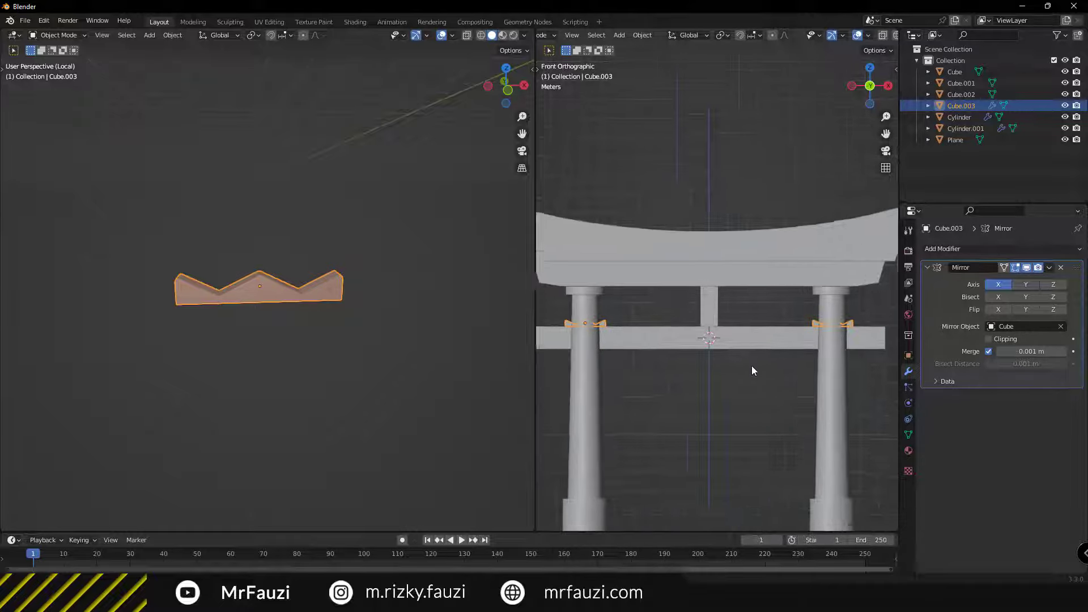
scroll(744, 378, up, 2)
Check the mirrored wedge on the pillar, trying Z-axis mirroring and turning it off
mouse_move(744, 378)
middle_down()
mouse_move(877, 414)
mouse_move(743, 395)
mouse_move(619, 418)
mouse_move(756, 364)
mouse_move(669, 378)
middle_up()
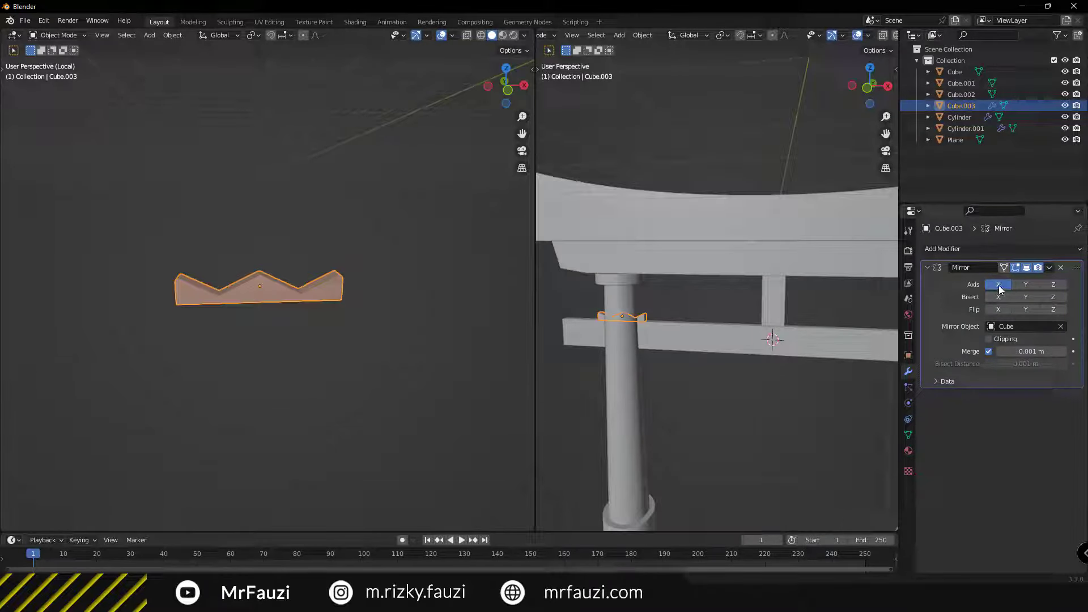
mouse_move(793, 351)
middle_down()
mouse_move(669, 369)
mouse_move(832, 336)
middle_up()
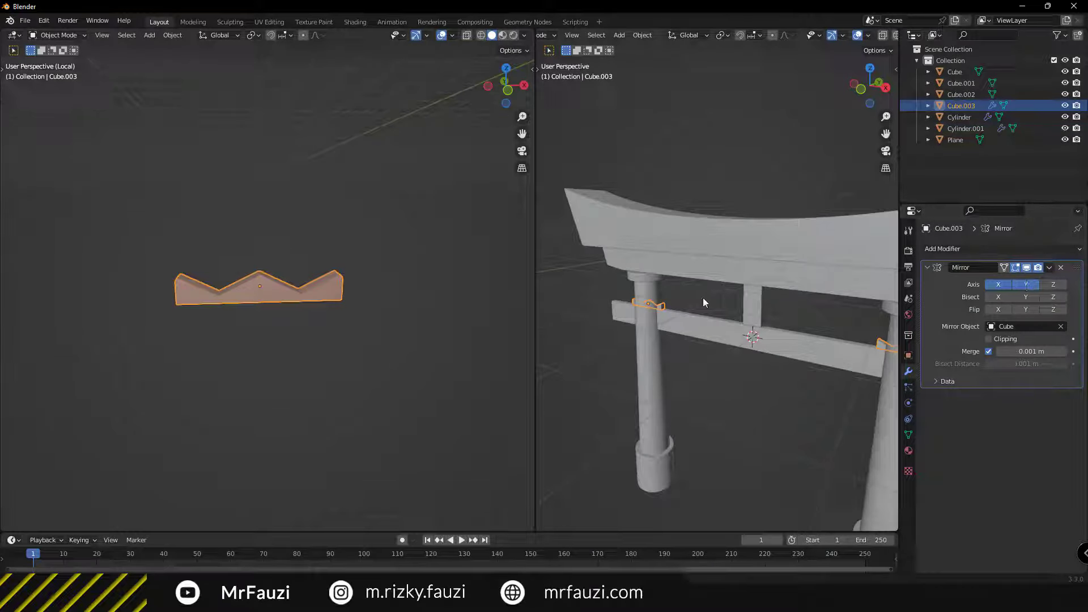
scroll(703, 302, up, 3)
click(1053, 284)
mouse_move(664, 350)
middle_down()
mouse_move(735, 349)
mouse_move(711, 236)
middle_up()
middle_drag(736, 334, 805, 317)
click(1053, 285)
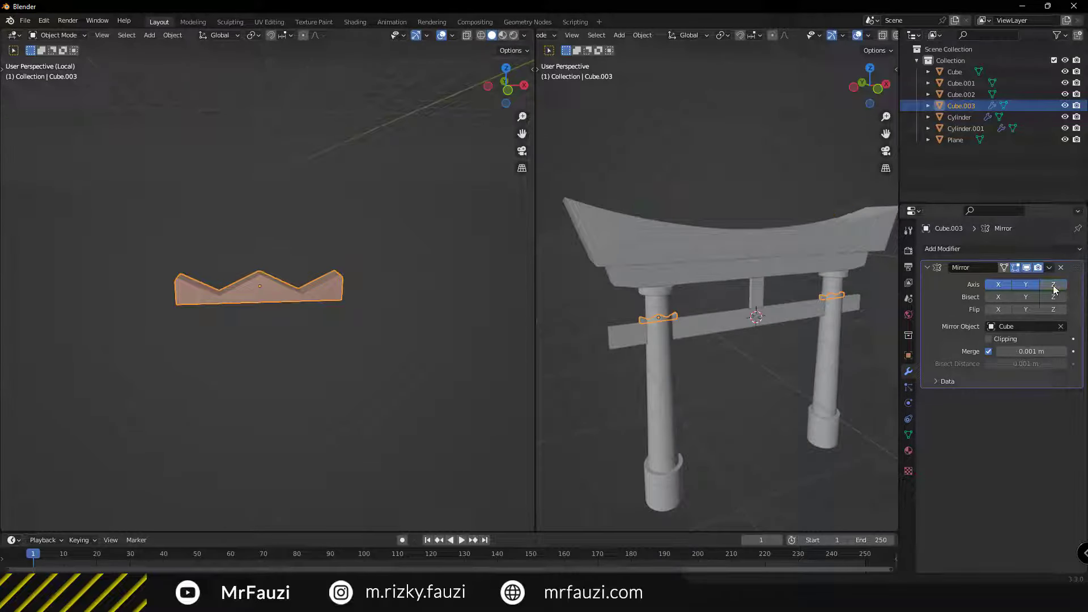
Compare the Y and Z mirror axes, settle on X-only mirroring, and deselect the wedge
click(1020, 285)
click(999, 286)
mouse_move(793, 346)
middle_down()
mouse_move(640, 396)
mouse_move(707, 399)
middle_up()
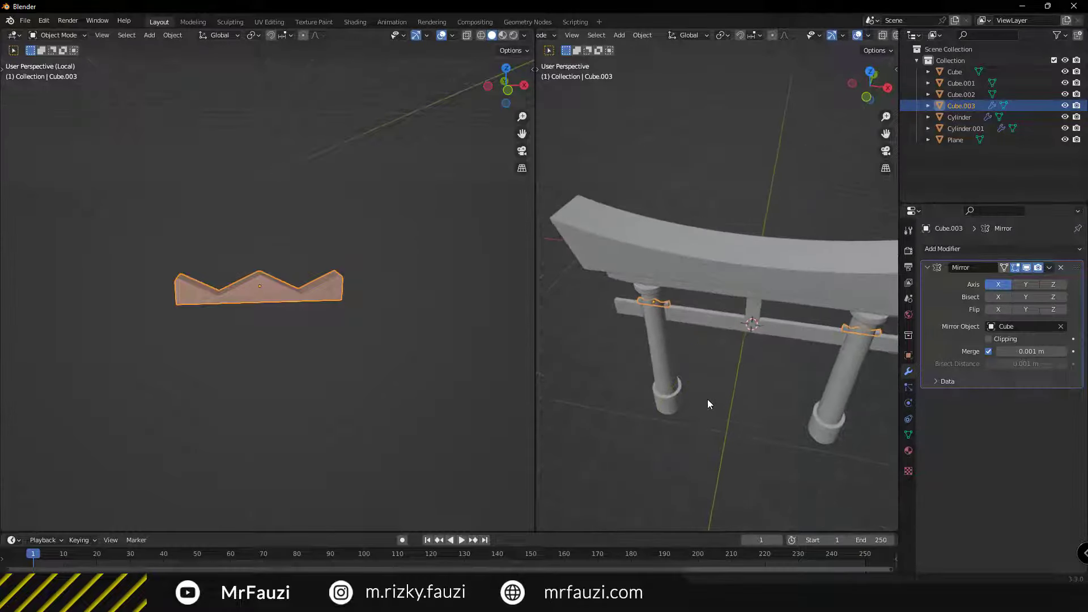
click(1054, 285)
click(1054, 285)
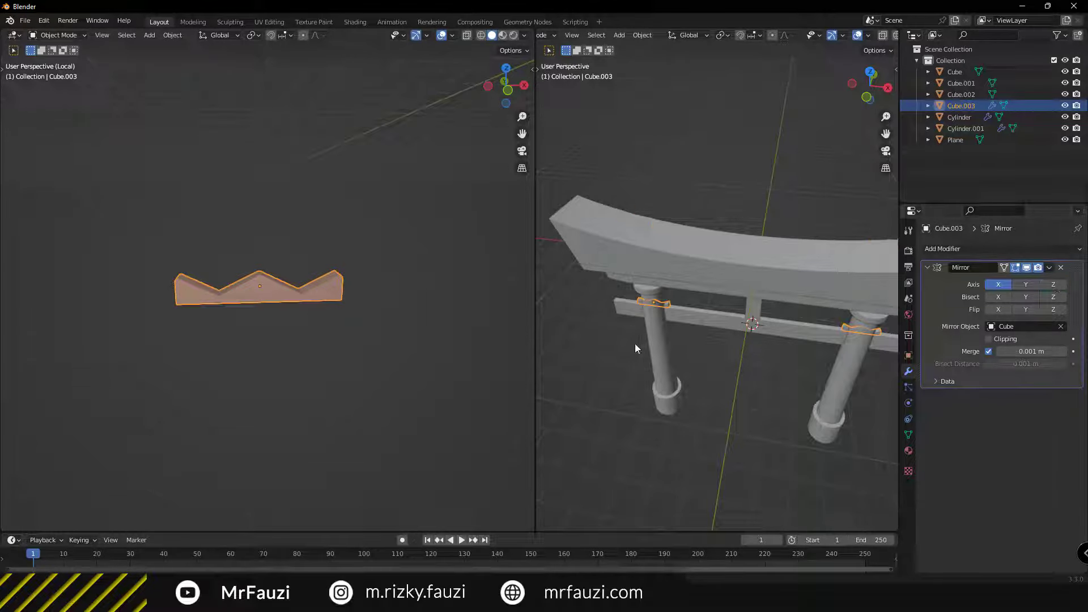
mouse_move(635, 344)
middle_down()
mouse_move(721, 317)
mouse_move(704, 339)
mouse_move(631, 328)
mouse_move(771, 297)
mouse_move(765, 342)
mouse_move(743, 339)
mouse_move(722, 372)
mouse_move(781, 374)
middle_up()
key(alt+a)
scroll(771, 297, up, 3)
click(731, 350)
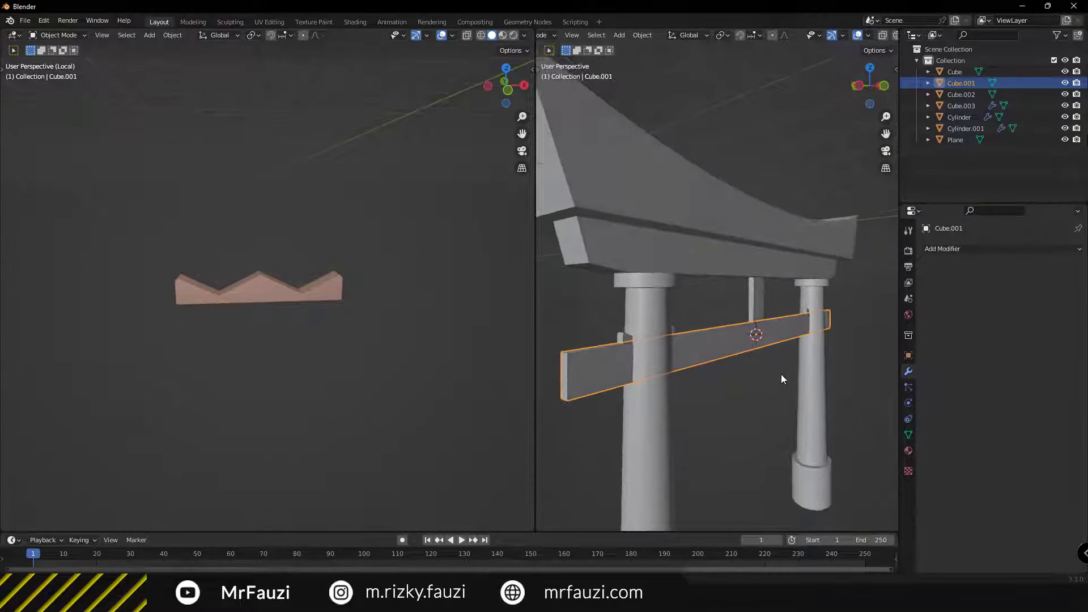
Select the Cube lintel beam in Edit Mode, viewing the gate from the front
click(731, 256)
click(696, 223)
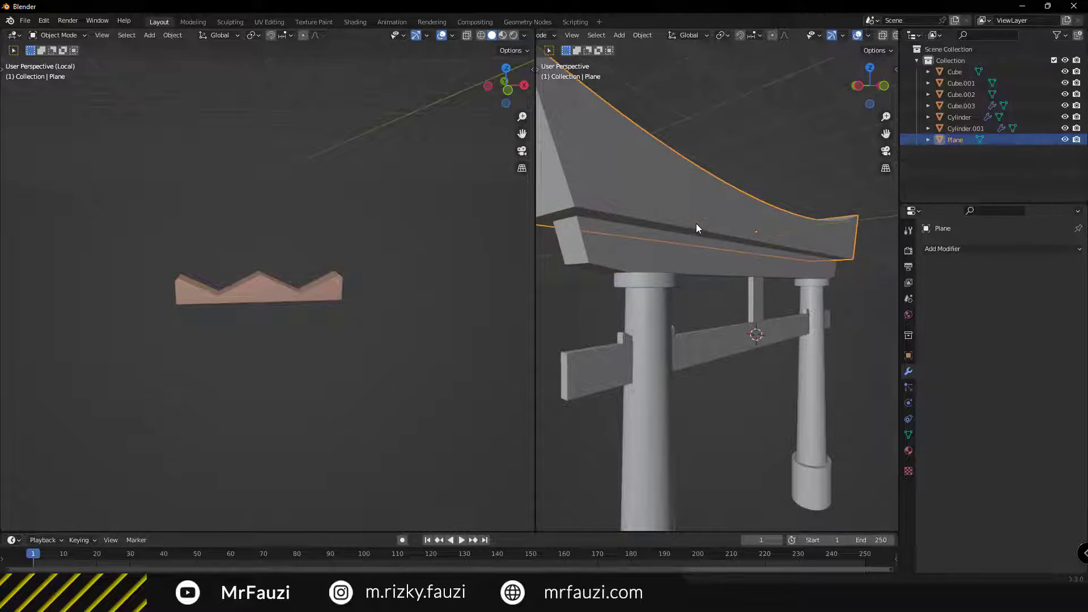
mouse_move(696, 224)
middle_down()
mouse_move(663, 254)
mouse_move(728, 248)
mouse_move(692, 254)
mouse_move(843, 287)
mouse_move(790, 307)
mouse_move(746, 296)
middle_up()
key(Tab)
key(alt+q)
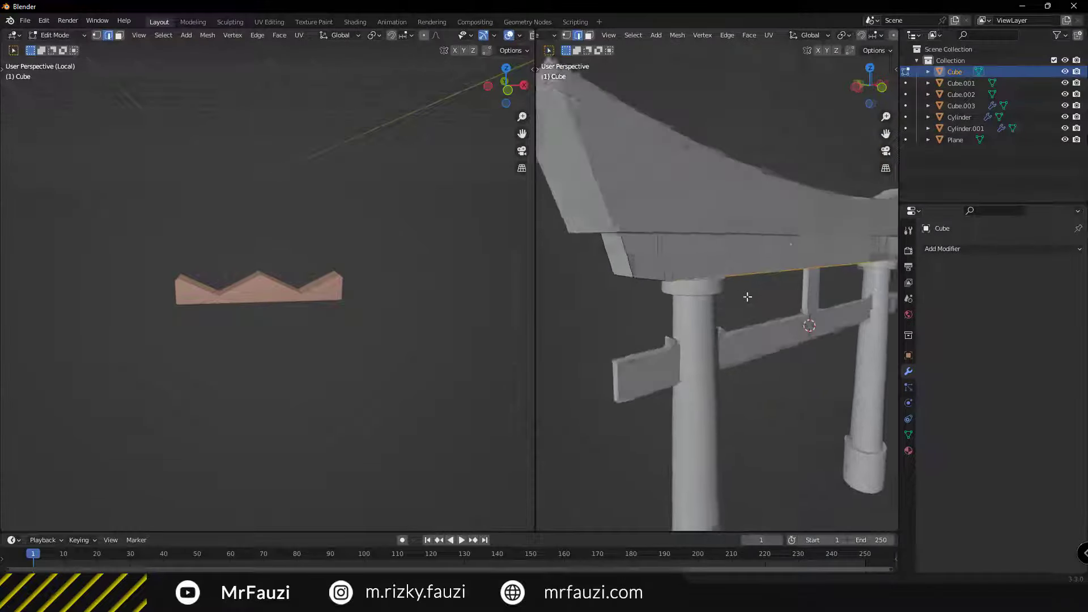
scroll(746, 297, up, 3)
key(KP_Divide)
key(KP_1)
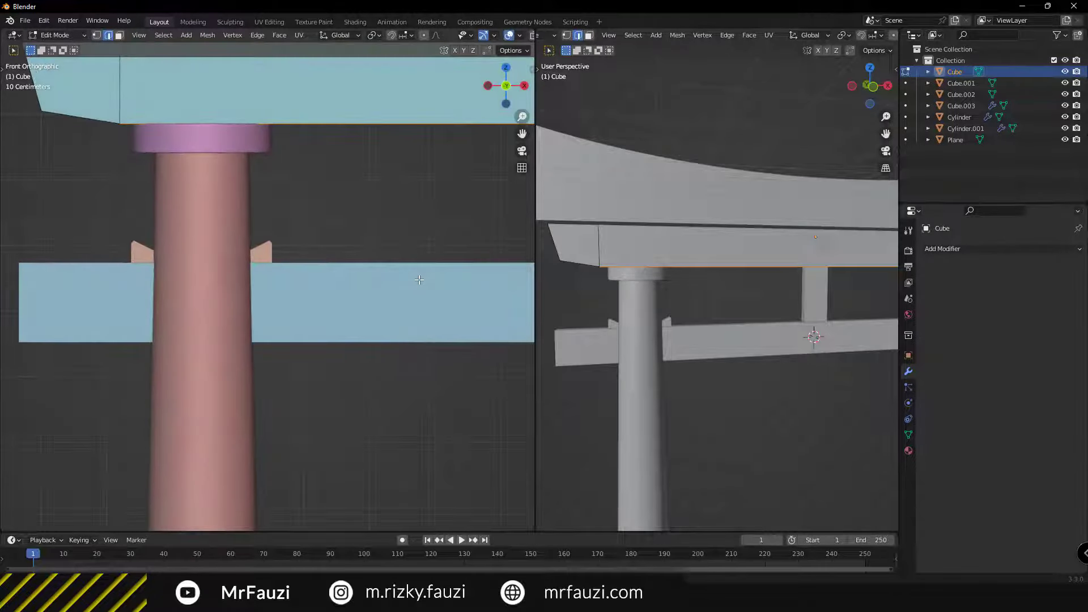
scroll(416, 272, down, 2)
scroll(413, 267, down, 3)
scroll(410, 255, up, 4)
mouse_move(411, 255)
middle_down()
mouse_move(348, 255)
mouse_move(486, 177)
middle_up()
Cut an edge loop near the lintel's bottom and flatten it level with S Z
key(ctrl+r)
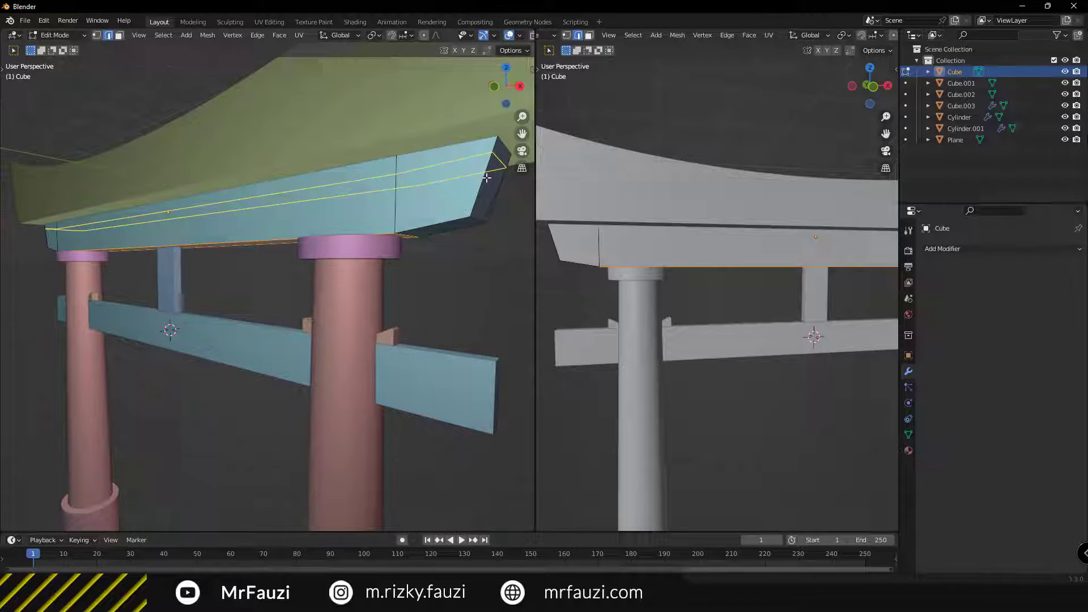
click(486, 178)
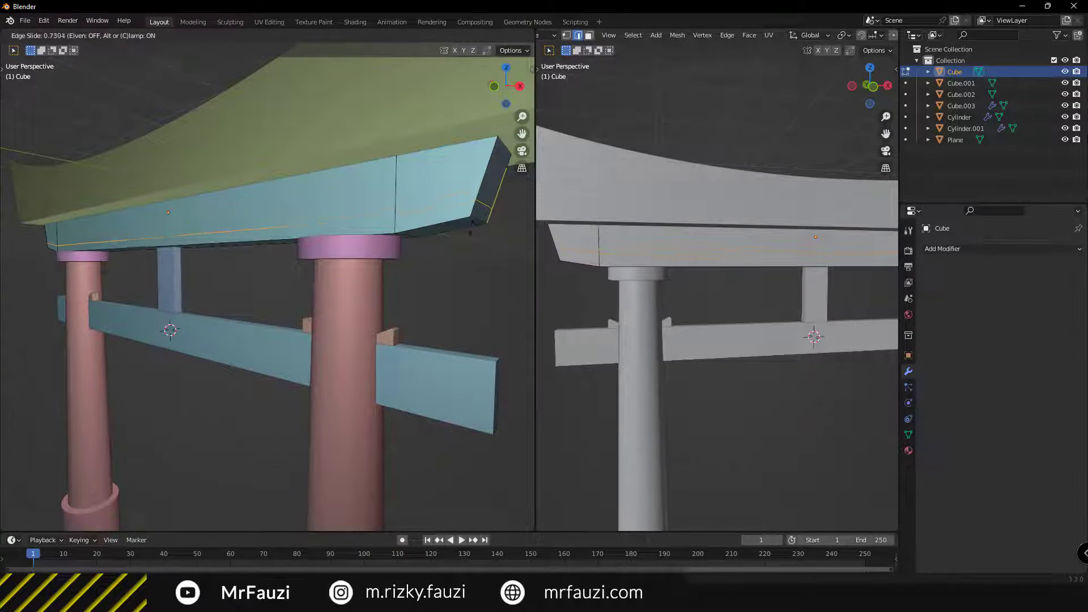
click(471, 233)
middle_drag(471, 233, 326, 261)
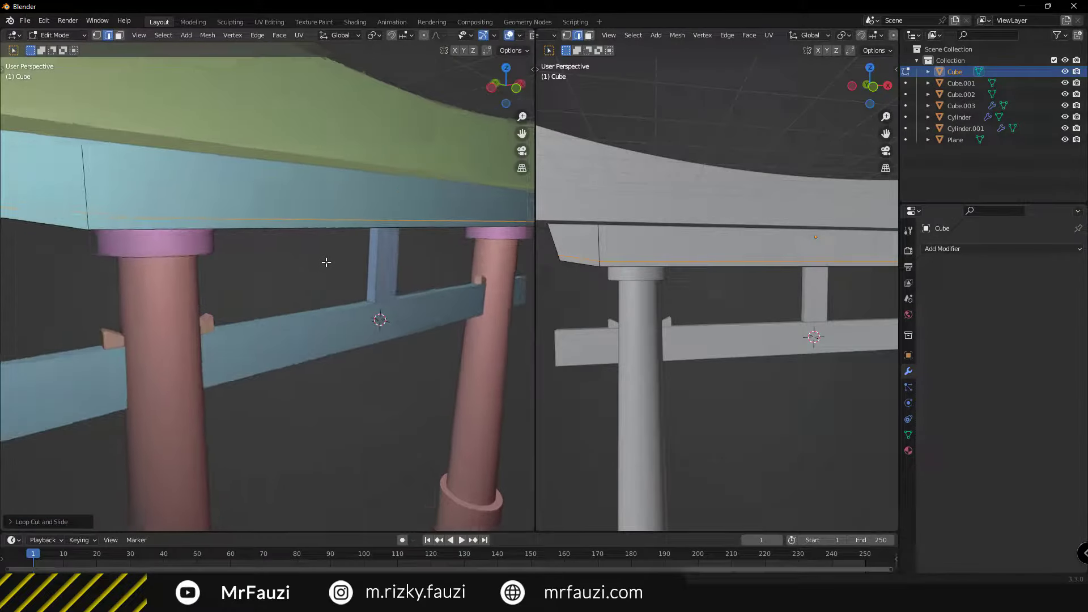
scroll(327, 262, down, 5)
key(s)
key(z)
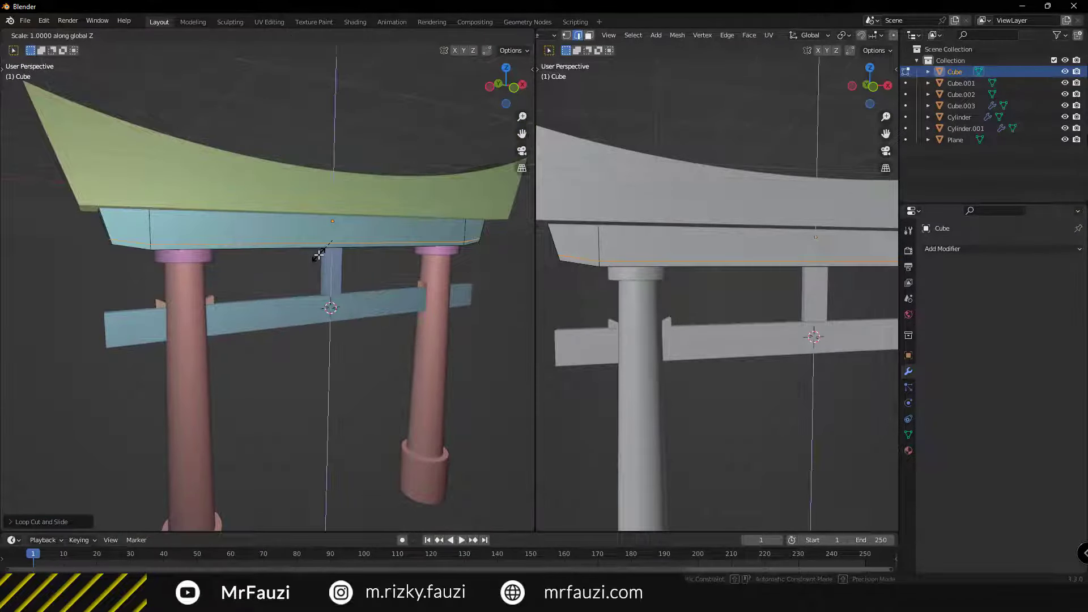
key(Return)
Move the new loop vertically to its height near the beam's underside
mouse_move(314, 251)
middle_down()
mouse_move(303, 253)
mouse_move(323, 281)
middle_up()
scroll(306, 255, up, 3)
scroll(315, 264, up, 2)
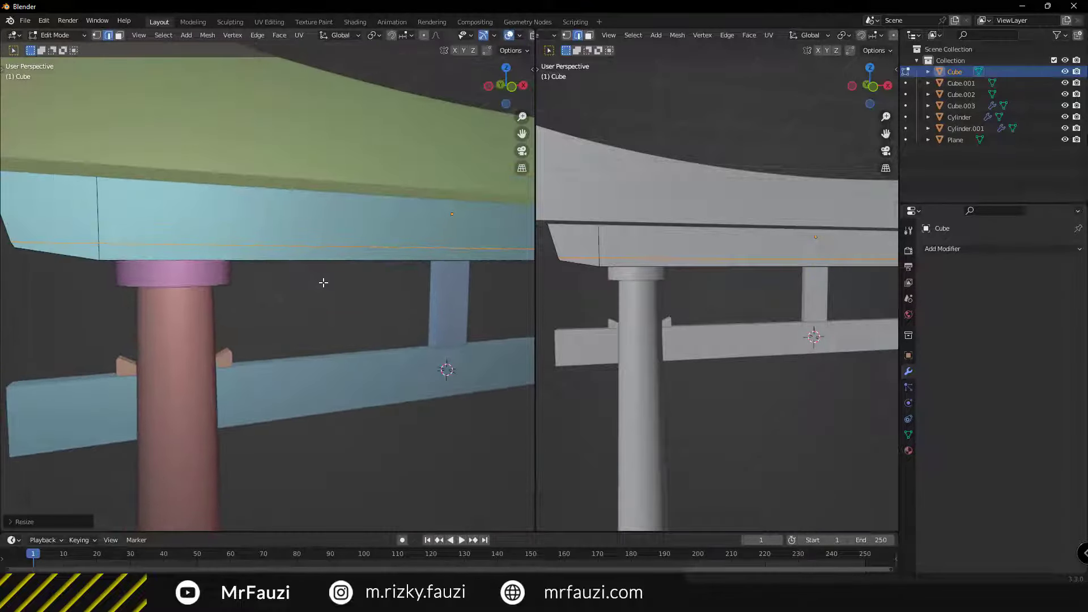
key(g)
key(z)
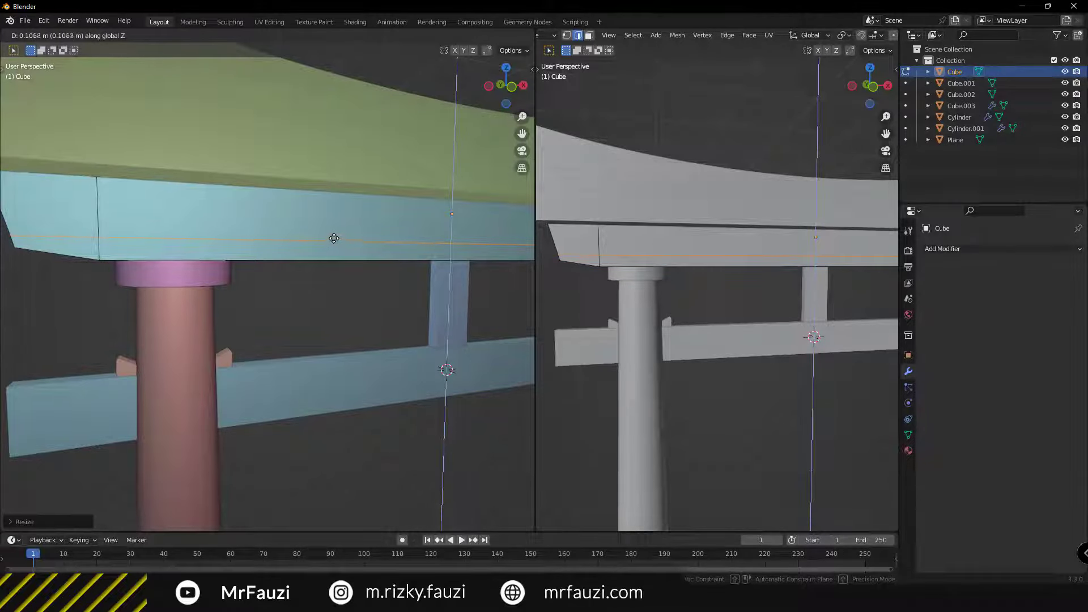
click(334, 250)
Scale the loop along X to pull the lower ends inward, slanting the beam ends
scroll(303, 268, down, 3)
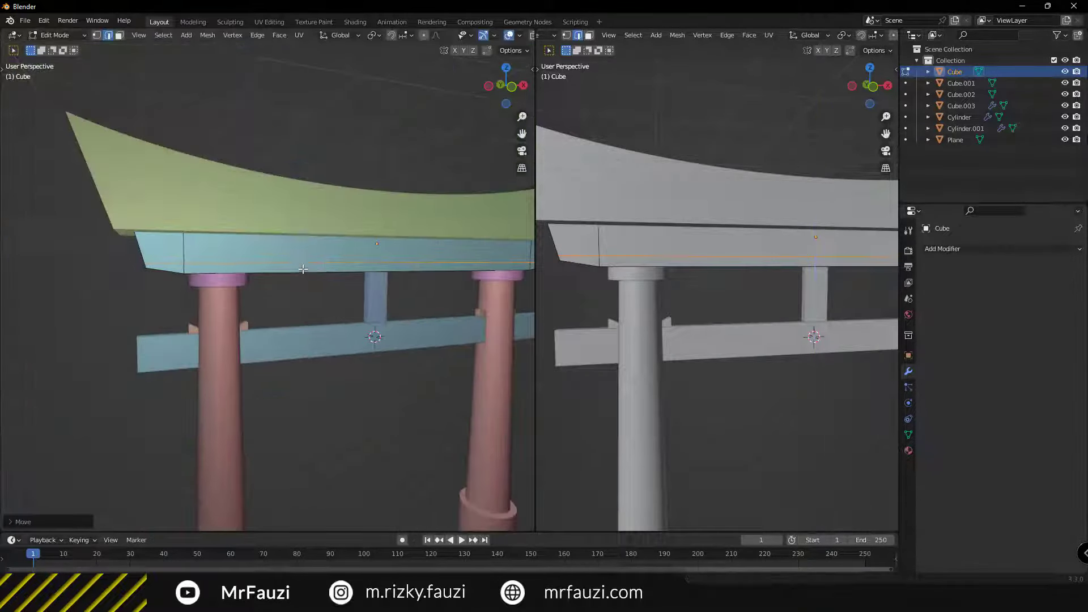
key(s)
key(x)
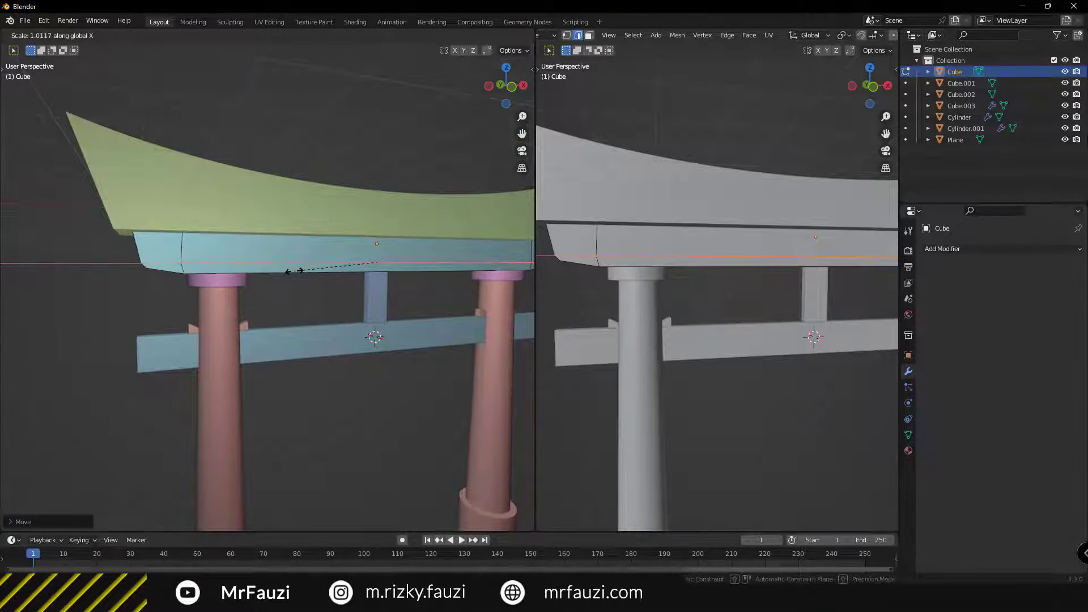
click(293, 271)
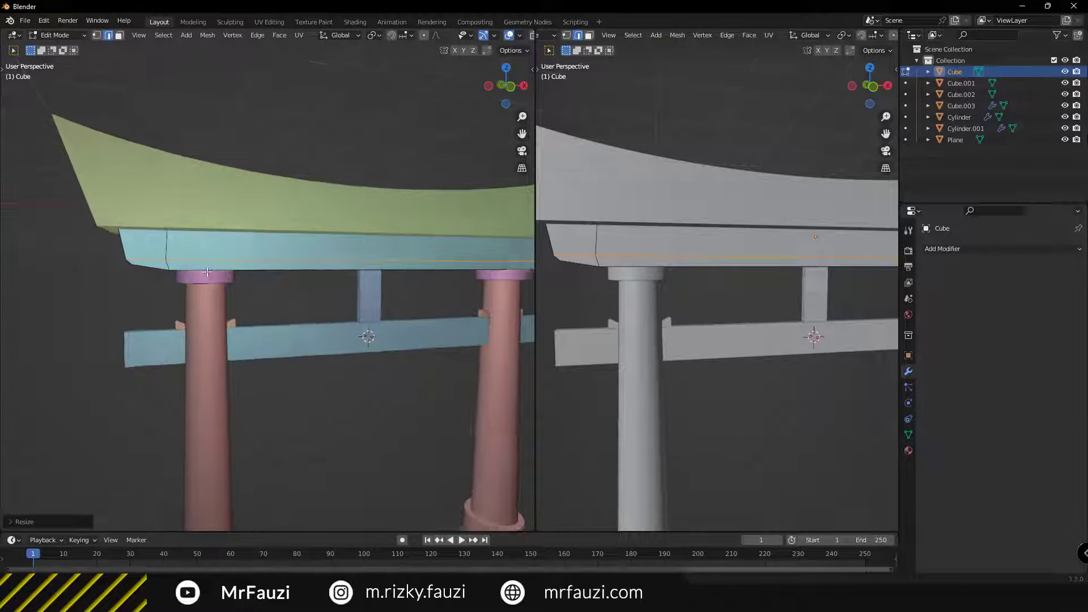
mouse_move(242, 282)
middle_down()
mouse_move(198, 271)
mouse_move(260, 276)
middle_up()
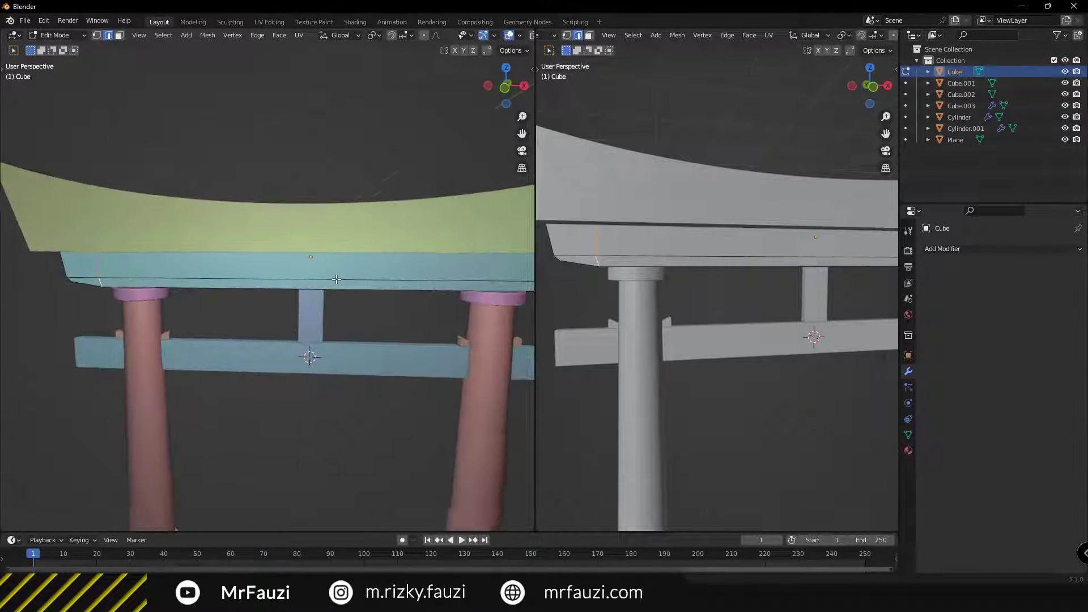
scroll(260, 276, up, 2)
key(z)
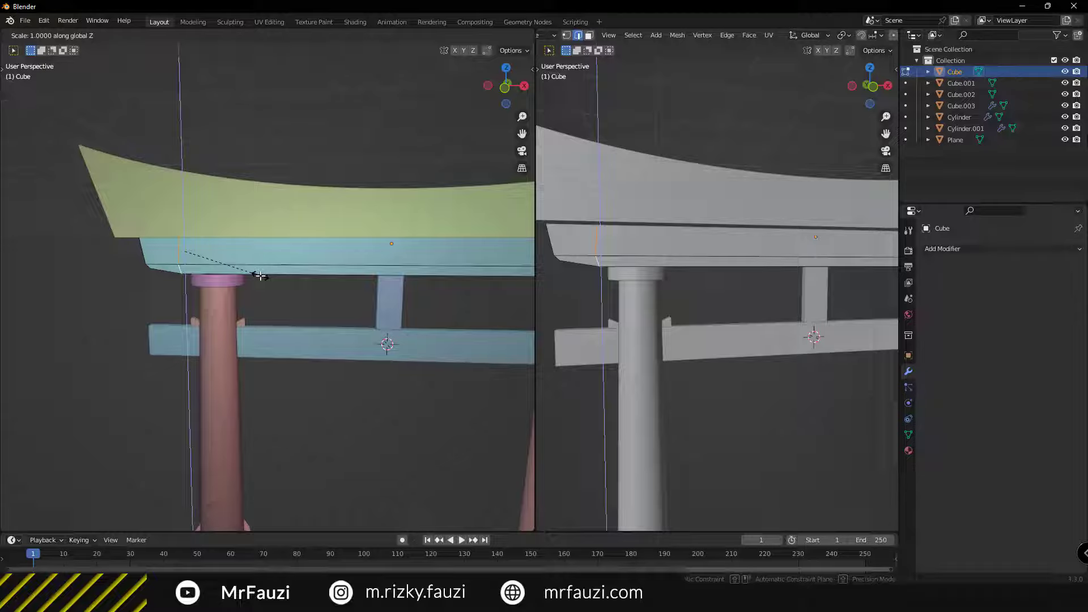
key(x)
click(260, 276)
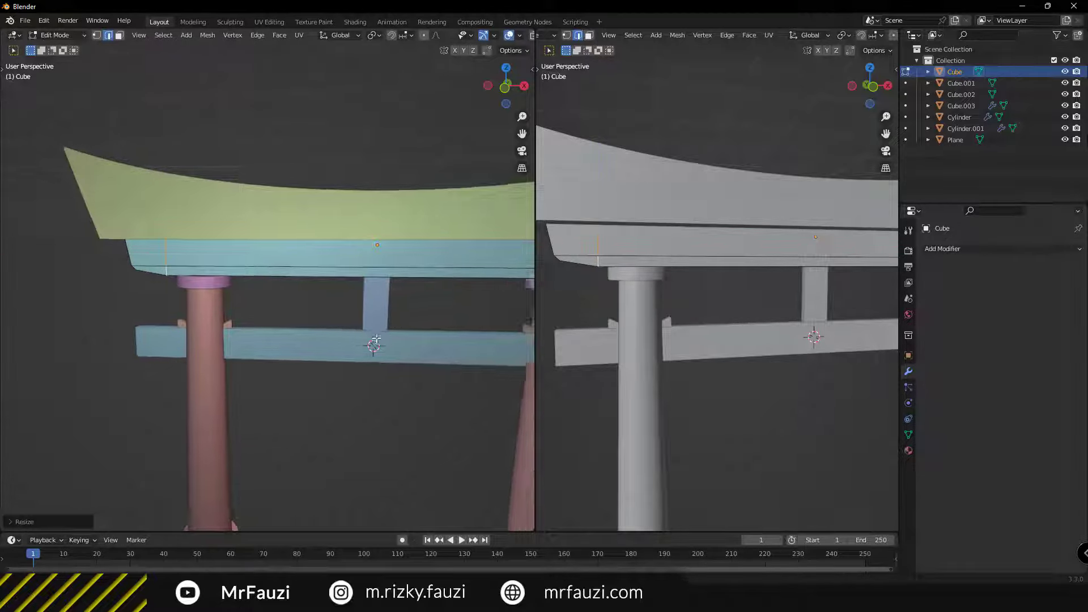
Start another loop cut along the beam and cancel it
shift+middle_drag(273, 271, 358, 321)
key(ctrl+r)
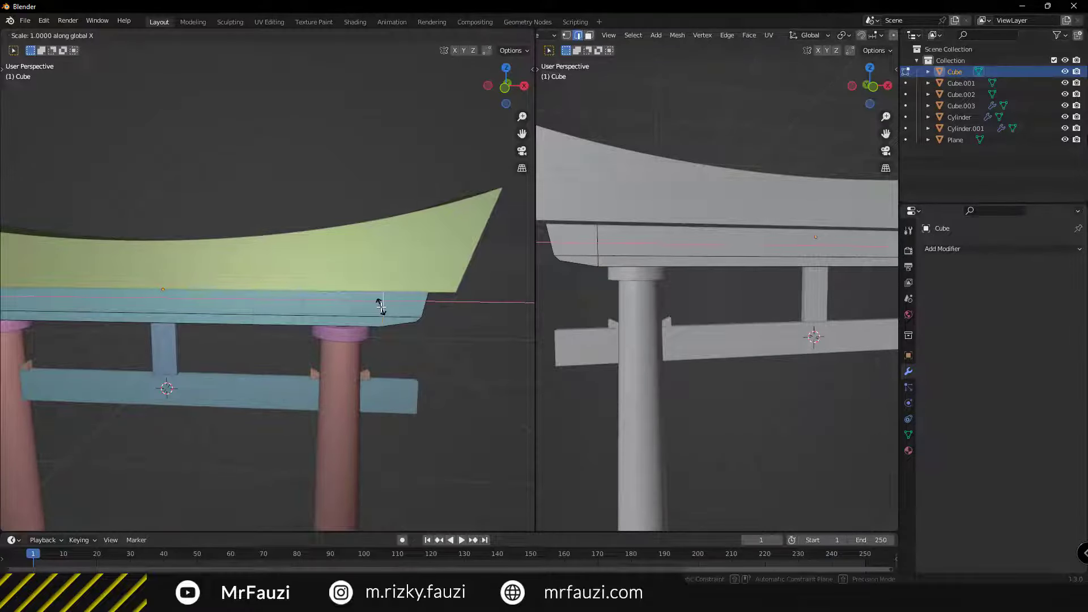
click(381, 307)
right_click(381, 306)
Return to Object Mode and flip the left view to wireframe and back to solid
key(Tab)
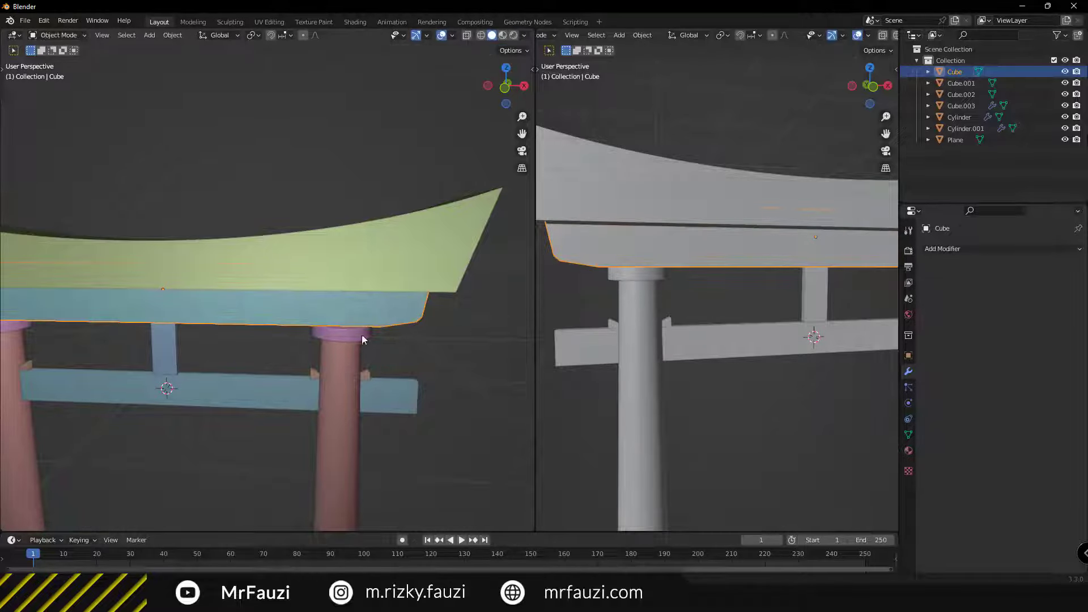
key(a)
mouse_move(361, 335)
middle_down()
mouse_move(385, 318)
mouse_move(317, 345)
mouse_move(226, 334)
mouse_move(359, 323)
mouse_move(235, 380)
mouse_move(287, 275)
mouse_move(313, 270)
mouse_move(281, 339)
mouse_move(349, 332)
mouse_move(329, 265)
mouse_move(284, 329)
mouse_move(338, 339)
mouse_move(123, 289)
mouse_move(163, 291)
middle_up()
key(alt+a)
key(z)
key(4)
scroll(284, 266, down, 3)
key(z)
click(334, 340)
Select the tie beam, enter Edit Mode and clear its geometry selection
click(329, 265)
scroll(322, 339, up, 2)
key(Tab)
scroll(170, 288, up, 3)
key(alt+a)
mouse_move(224, 309)
middle_down()
mouse_move(272, 336)
mouse_move(326, 253)
mouse_move(316, 221)
middle_up()
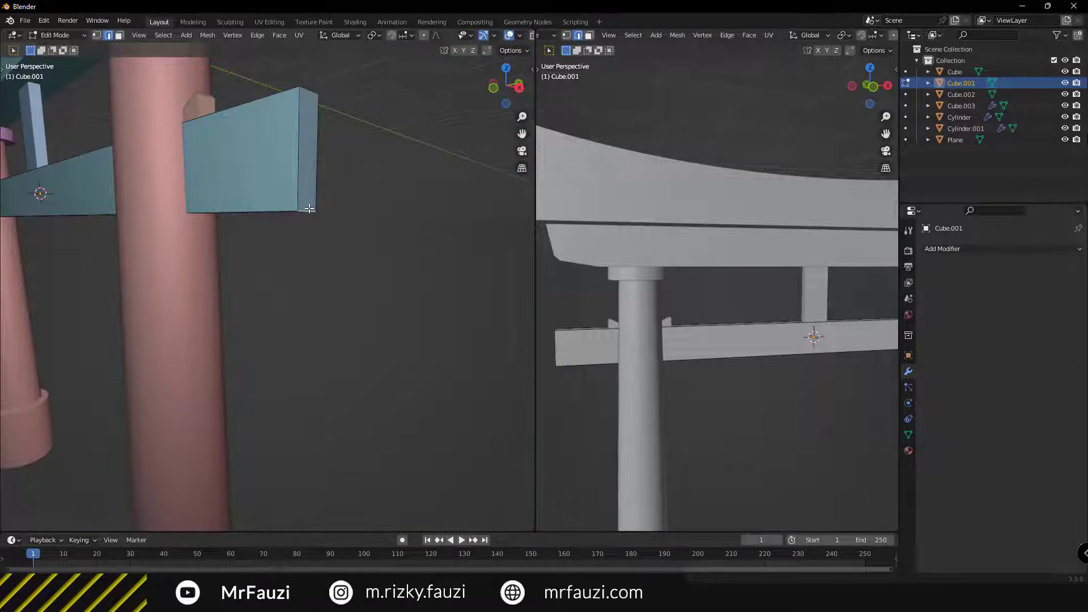
mouse_move(265, 280)
middle_down()
mouse_move(347, 284)
mouse_move(284, 312)
mouse_move(232, 298)
mouse_move(247, 302)
middle_up()
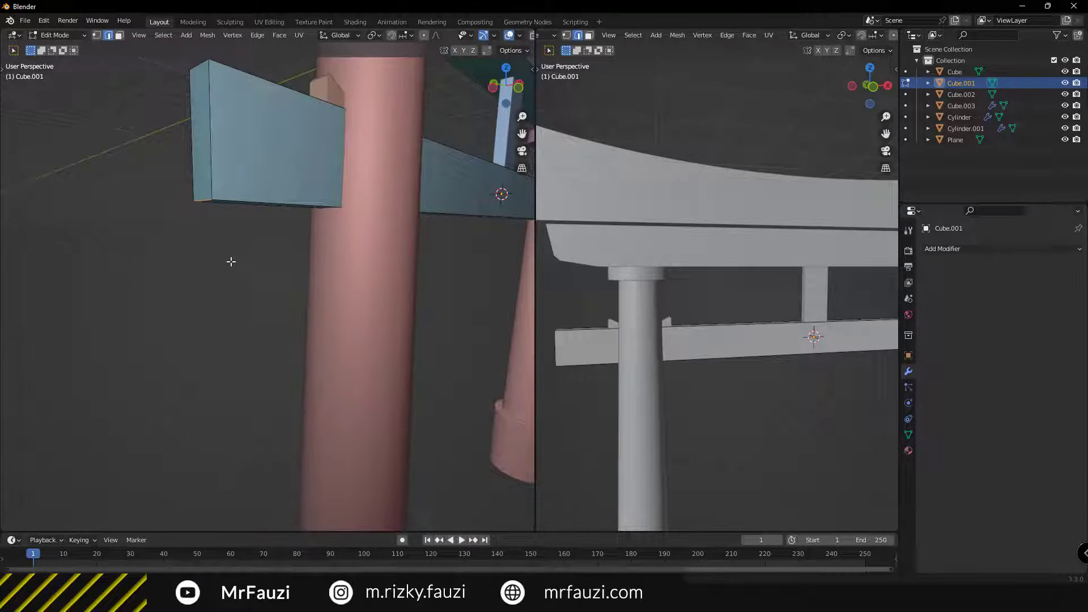
Bevel the tie beam's edge and split the mid-height loop into two horizontal loops
key(ctrl+b)
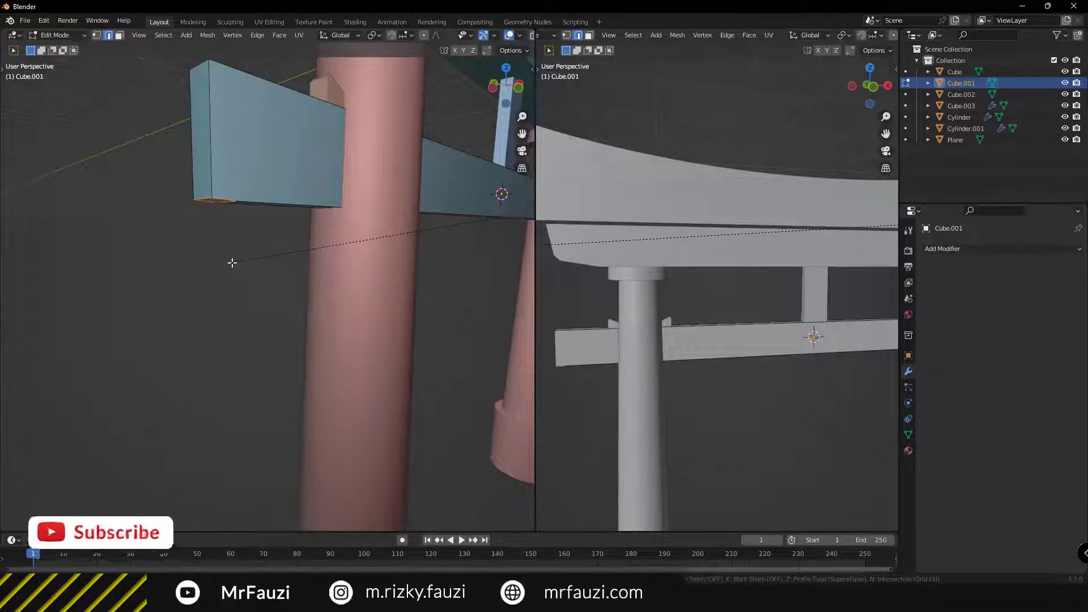
click(216, 155)
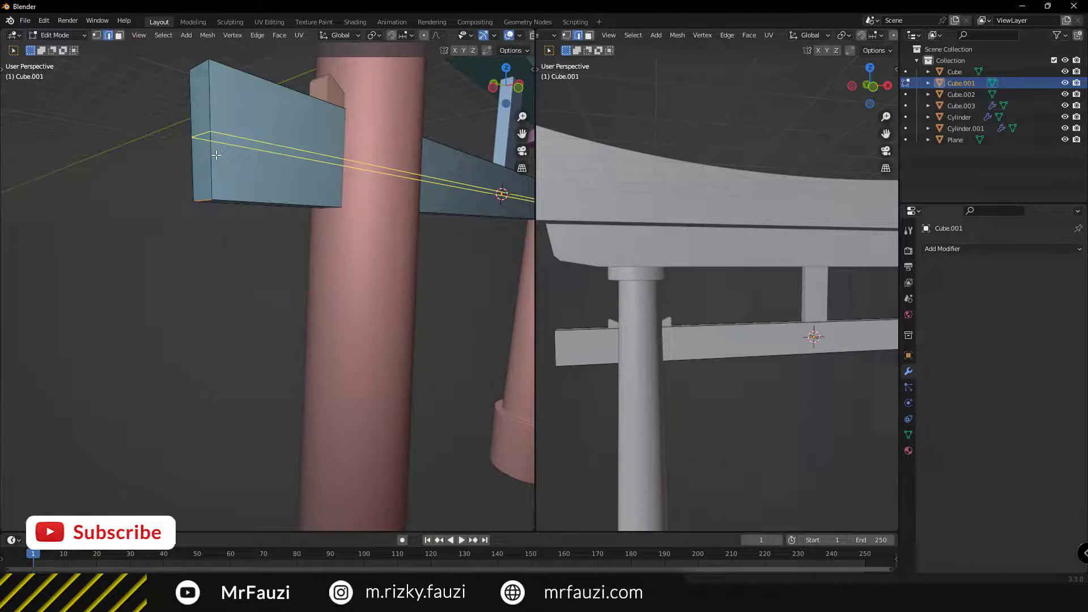
key(g)
key(g)
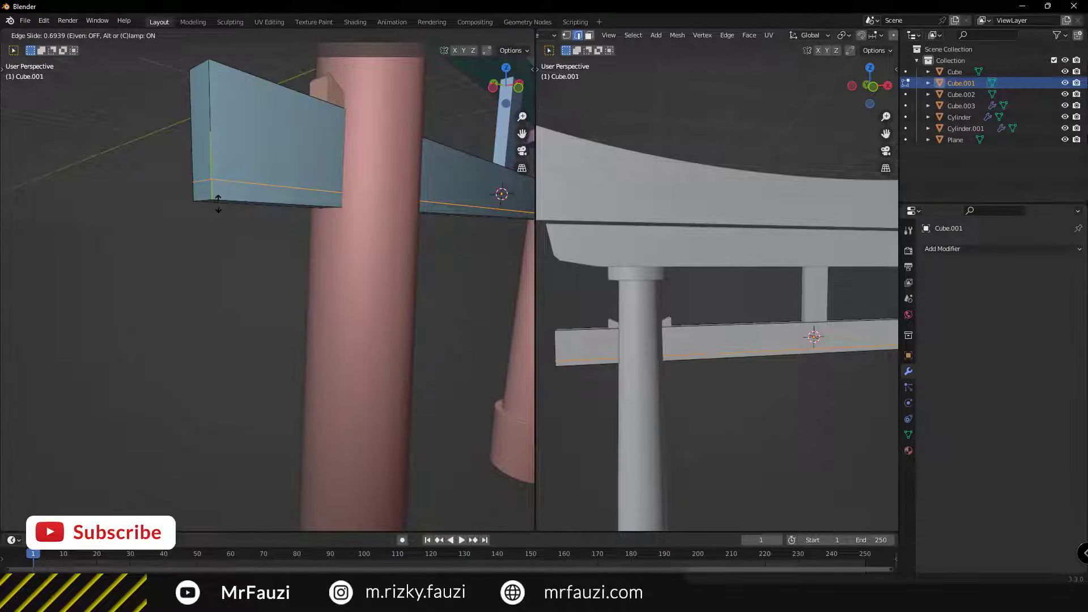
click(222, 167)
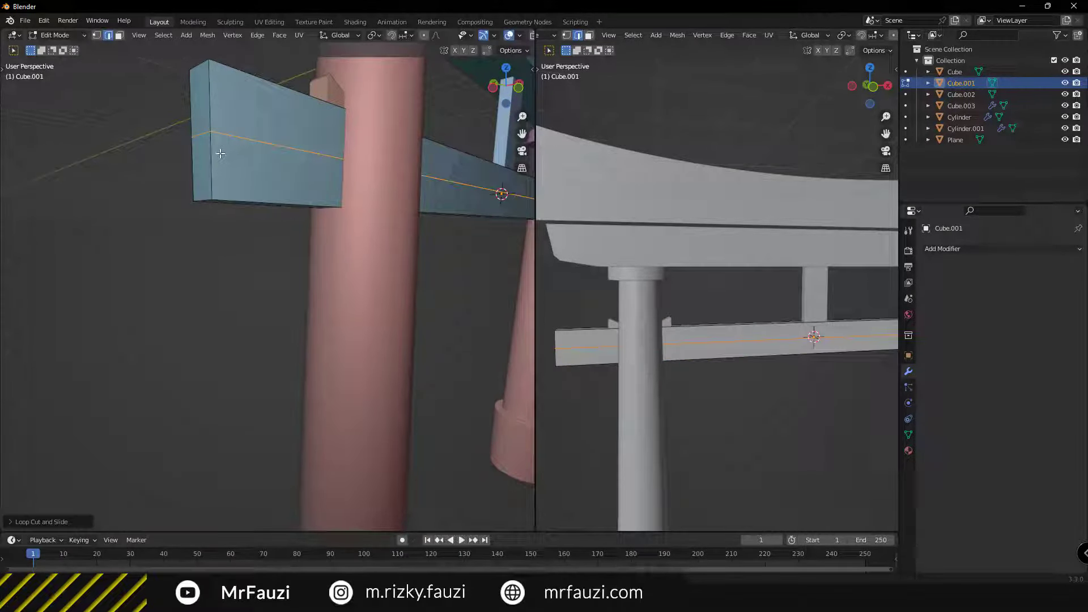
key(ctrl+b)
click(209, 144)
Scale the two horizontal loops apart along Z by a factor of 2
key(s)
key(z)
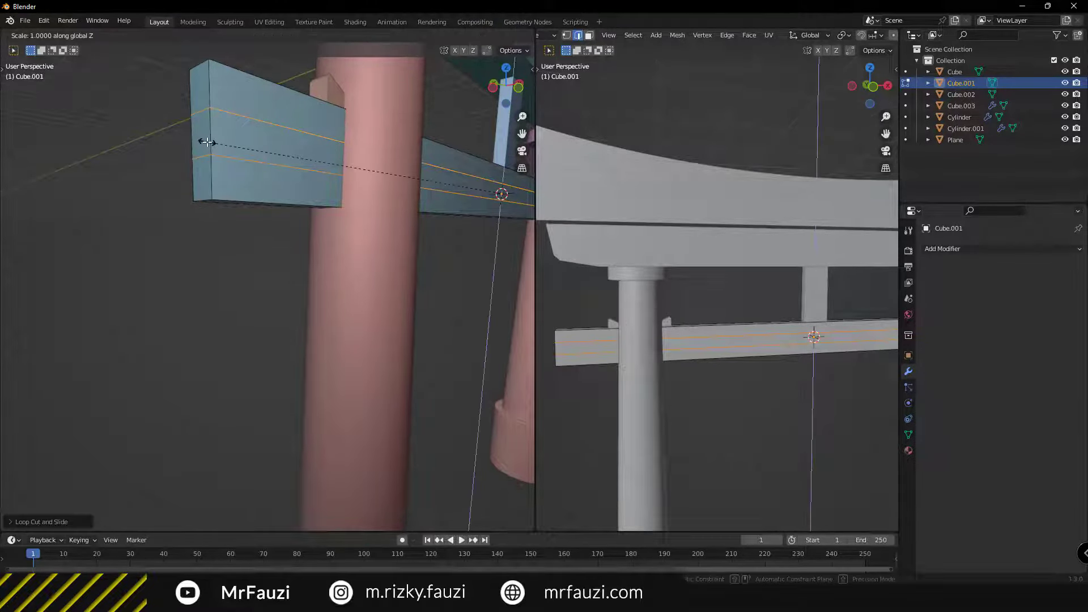
text(2.)
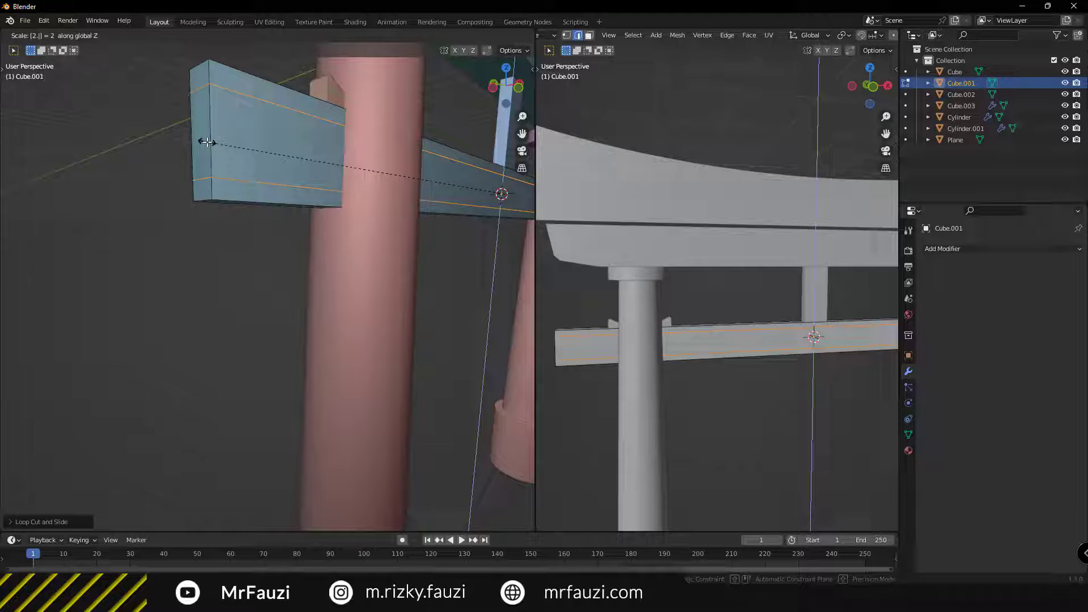
text(2)
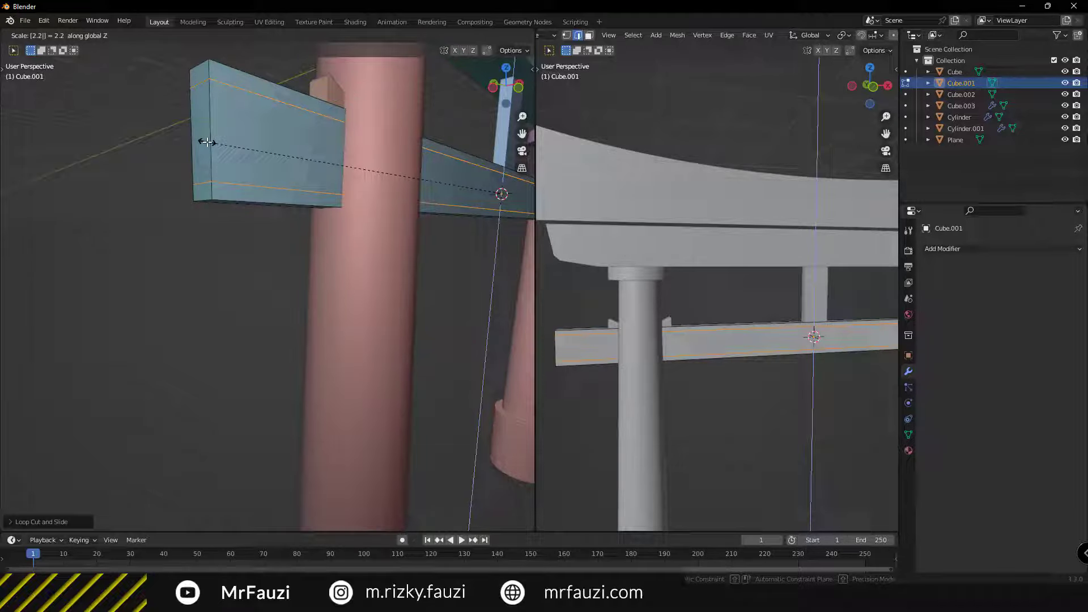
key(BackSpace)
text(5)
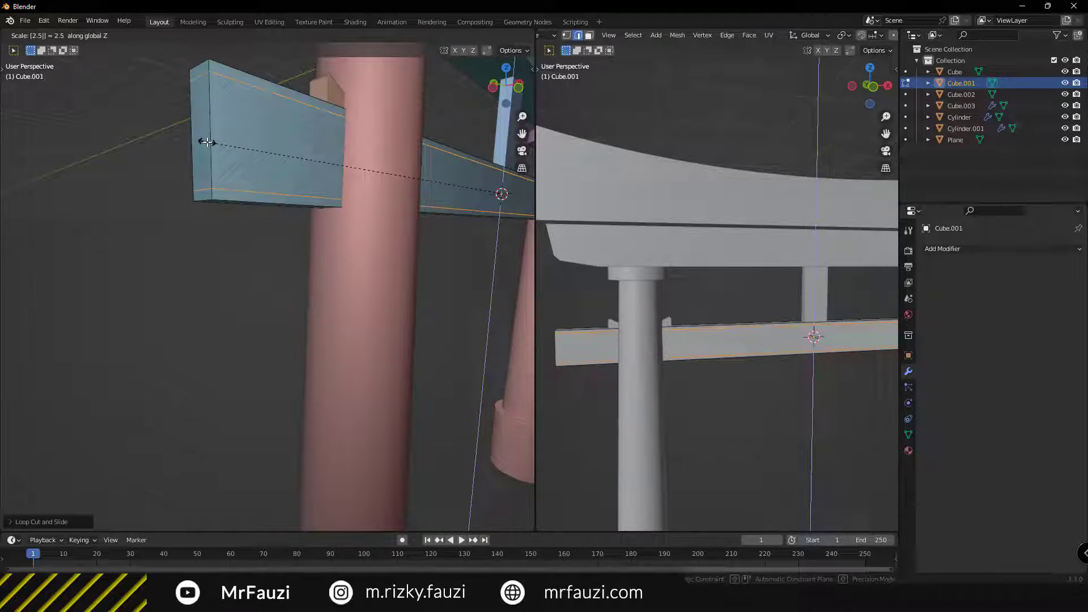
key(BackSpace)
key(Return)
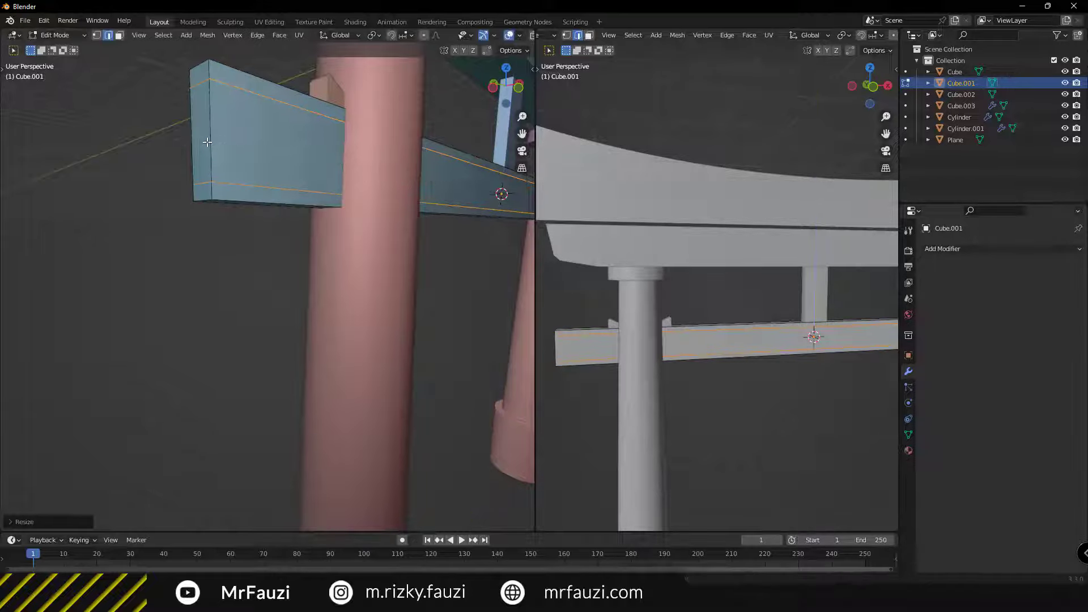
scroll(207, 142, down, 5)
middle_drag(208, 142, 340, 198)
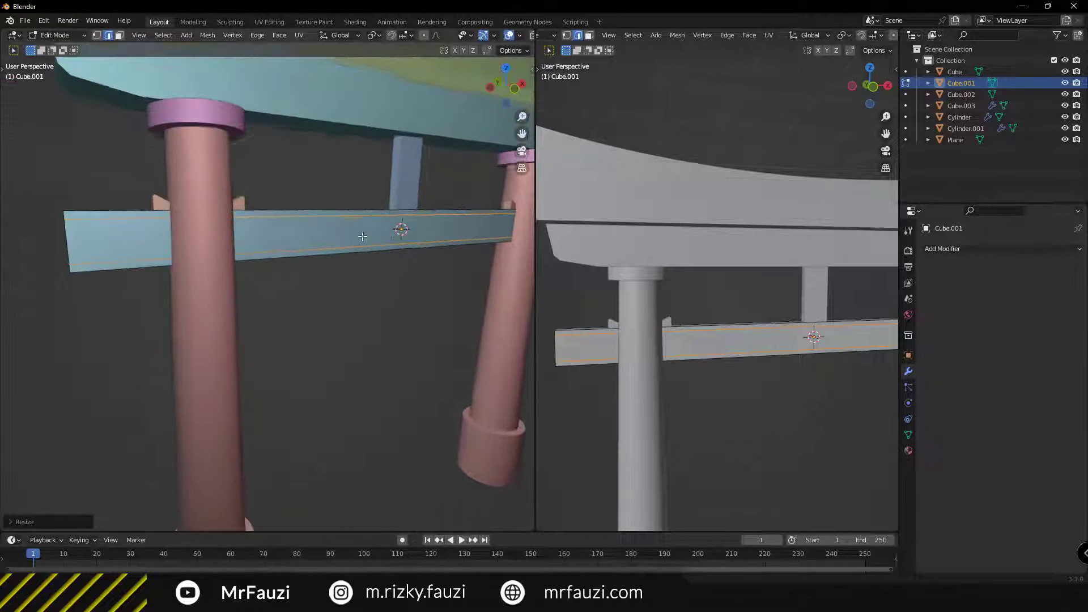
scroll(398, 217, up, 4)
key(ctrl+z)
key(ctrl+z)
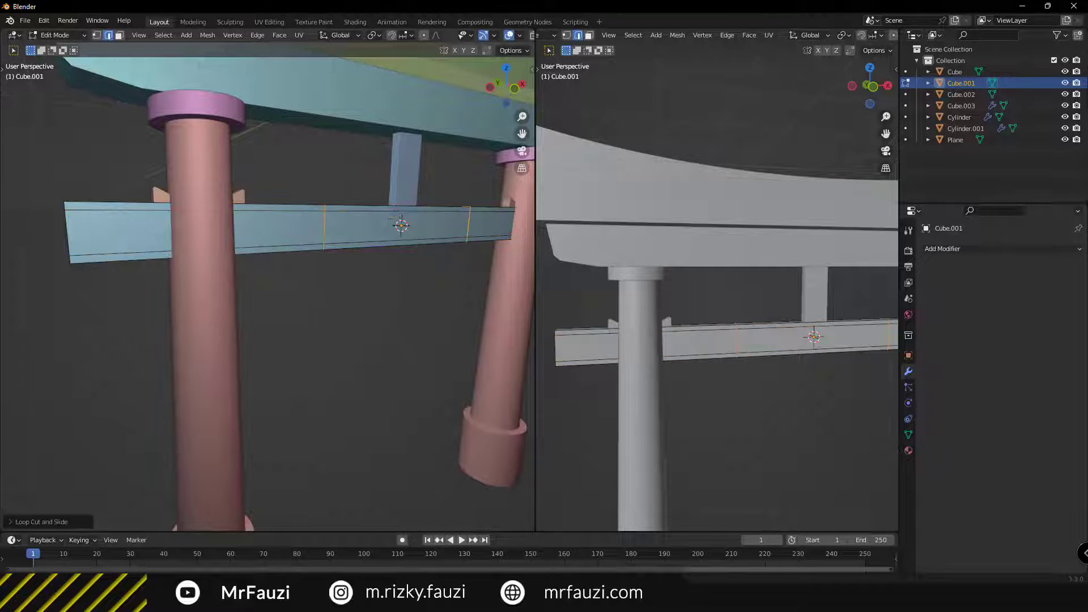
Spread the tie beam's vertical centre loops apart along X
key(s)
key(x)
text(2.95)
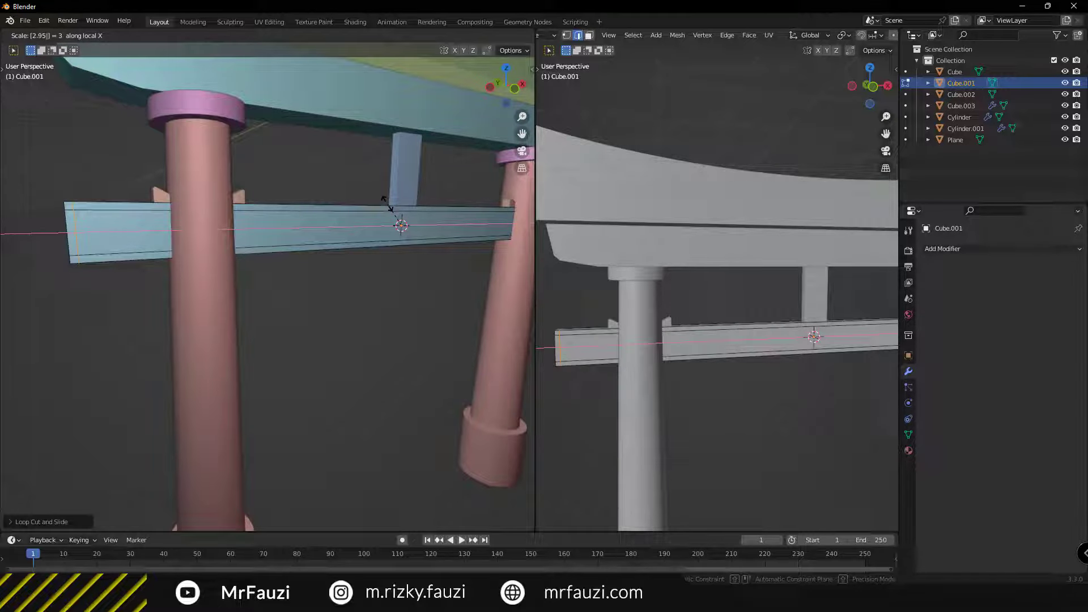
key(Return)
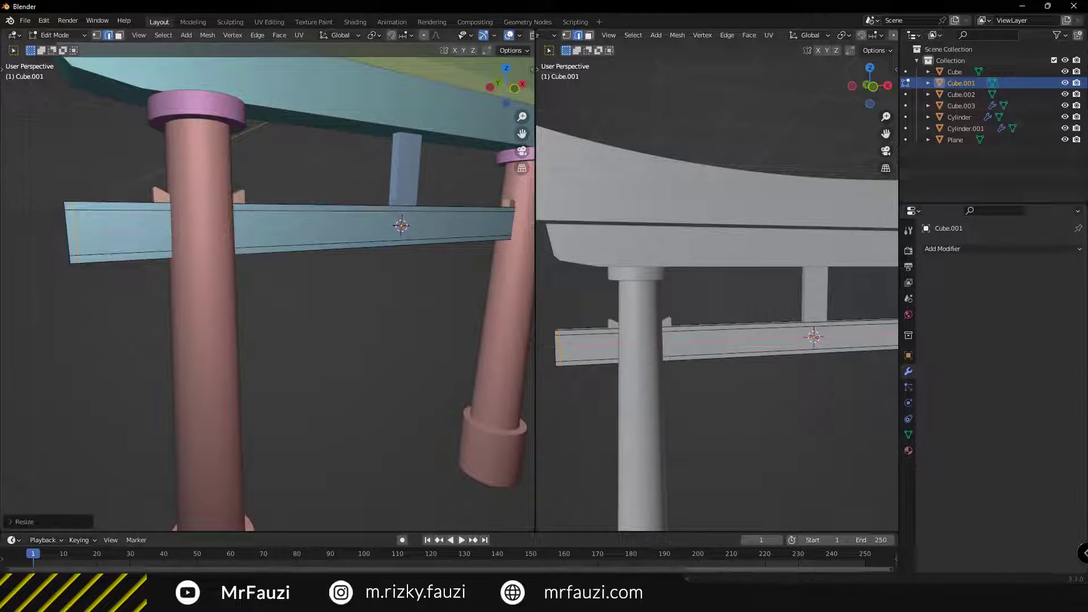
Round the beam's end edge next to the pillar with a multi-segment bevel
mouse_move(301, 222)
middle_down()
mouse_move(214, 255)
mouse_move(214, 194)
mouse_move(230, 232)
middle_up()
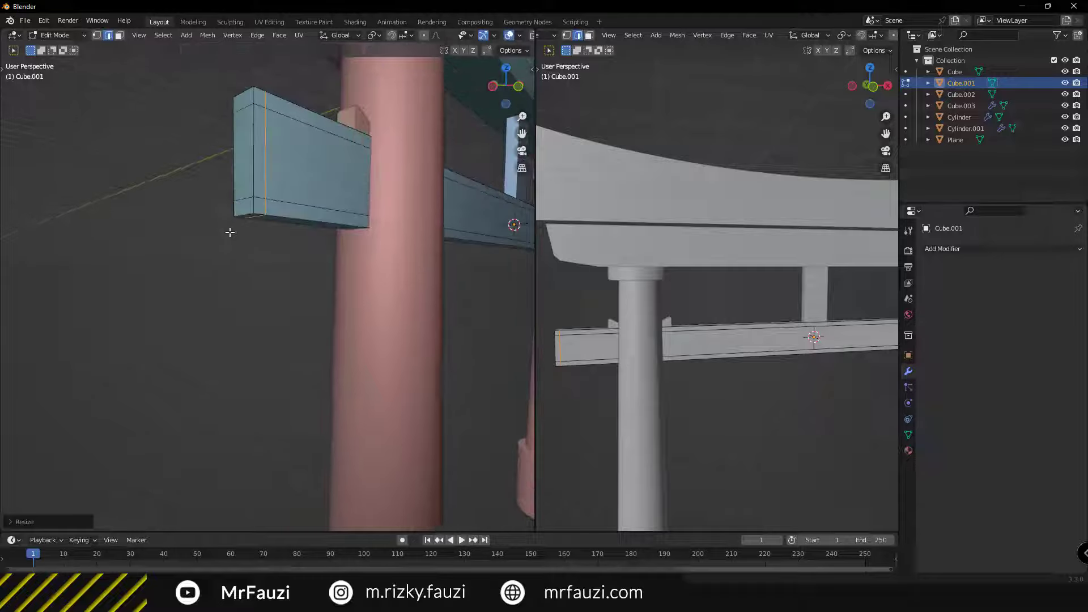
scroll(266, 238, down, 3)
mouse_move(287, 260)
middle_down()
mouse_move(267, 260)
mouse_move(250, 283)
mouse_move(158, 226)
mouse_move(179, 260)
middle_up()
scroll(267, 260, up, 2)
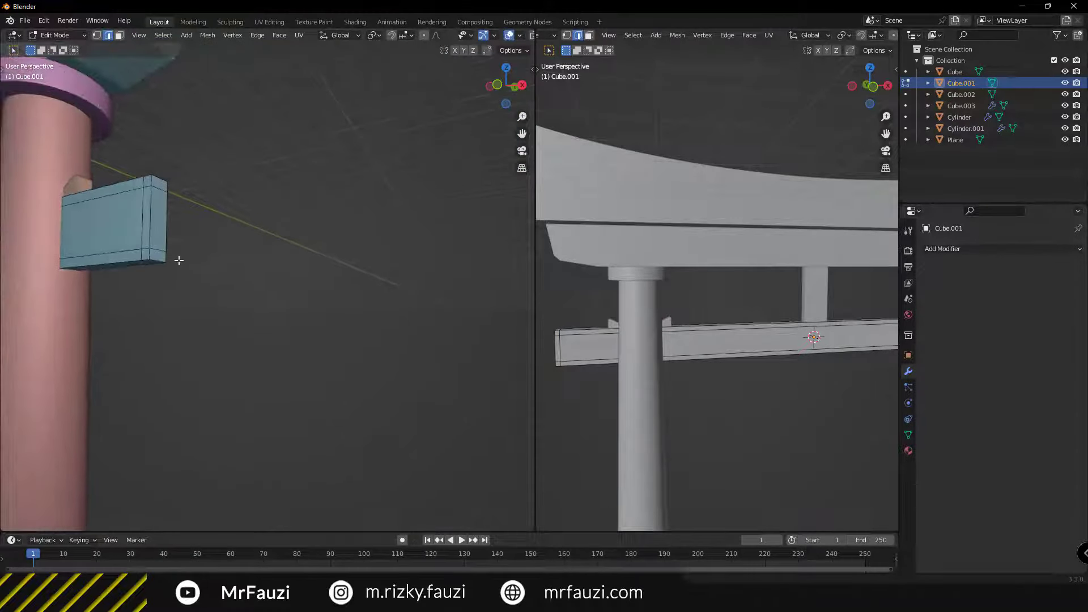
key(ctrl+b)
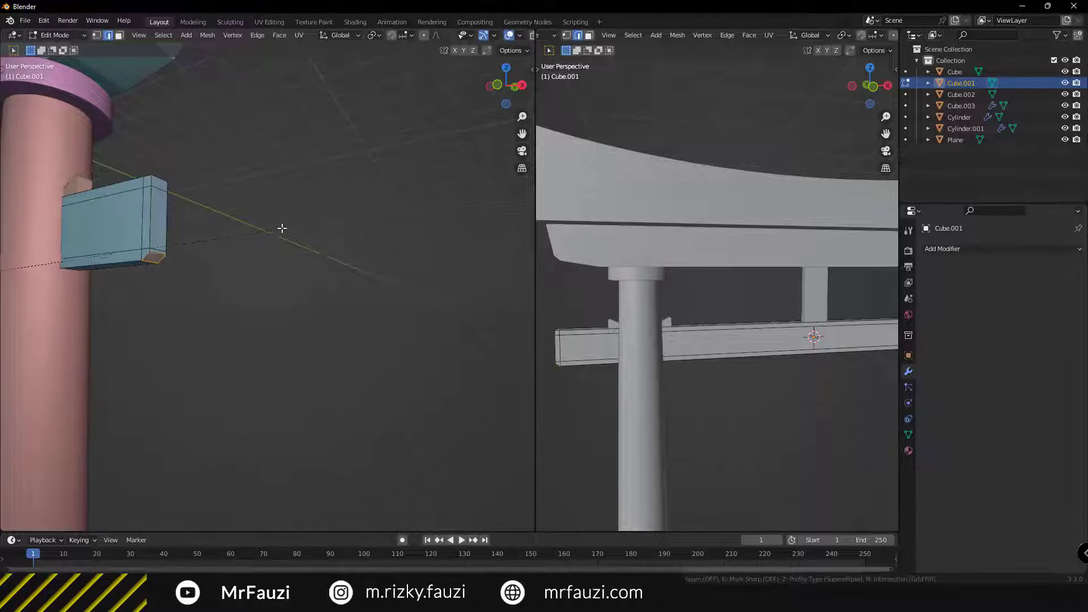
scroll(332, 211, up, 3)
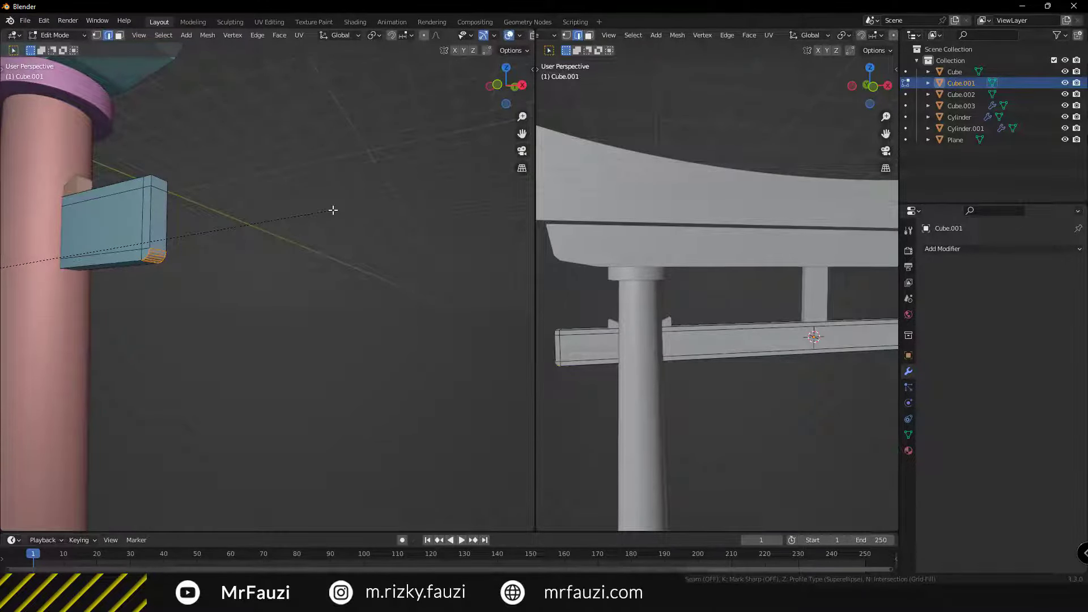
click(332, 210)
Leave Edit Mode, deselect the tie beam and zoom out to the whole gate
key(Tab)
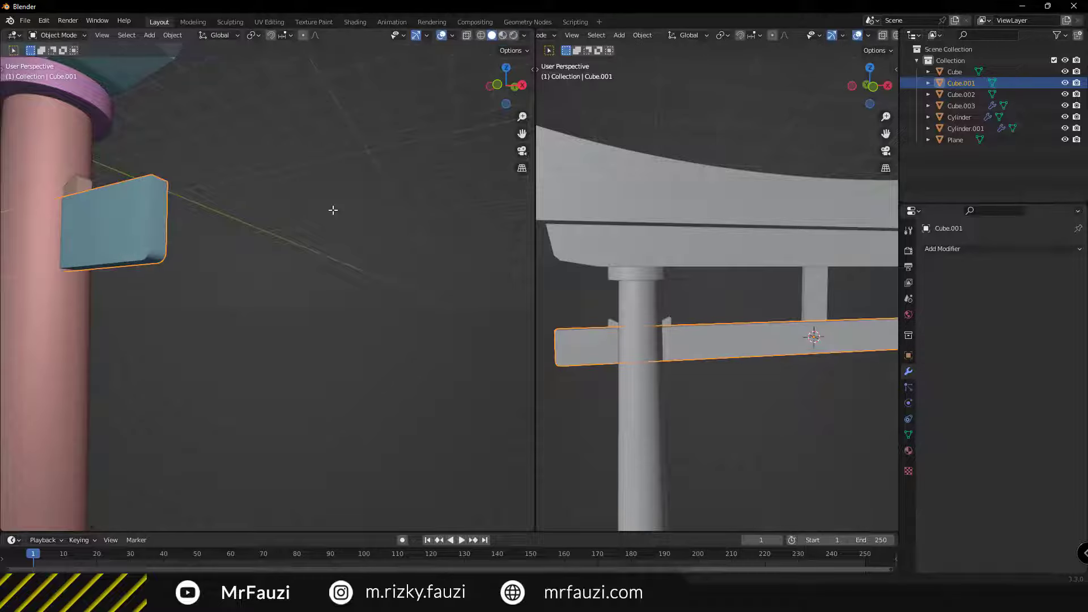
scroll(216, 289, down, 5)
mouse_move(189, 281)
middle_down()
mouse_move(247, 284)
mouse_move(215, 317)
mouse_move(220, 304)
middle_up()
key(alt+a)
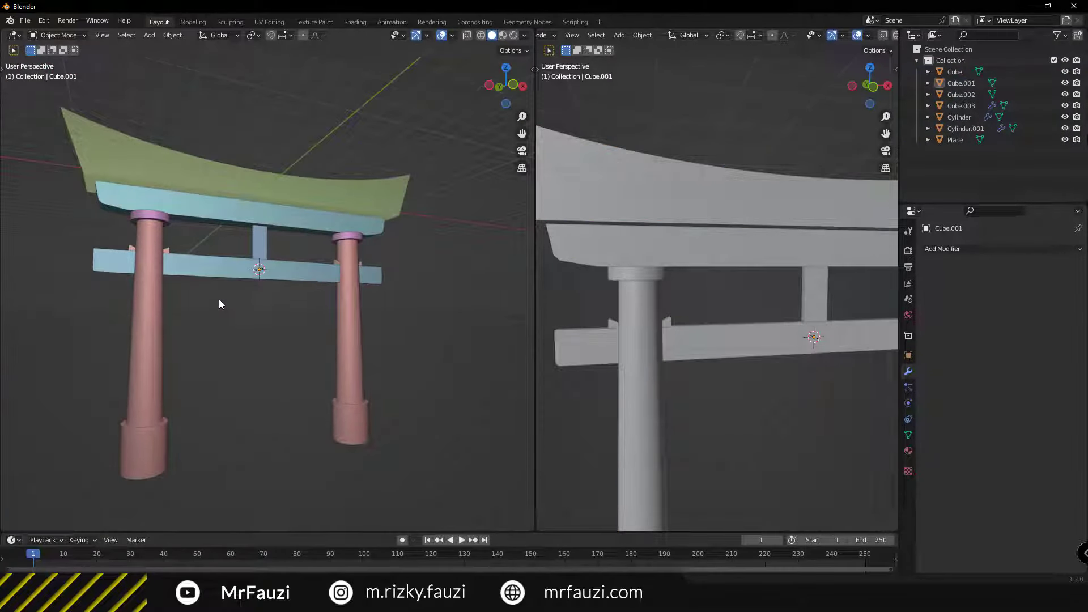
scroll(219, 304, up, 3)
scroll(219, 299, down, 3)
scroll(215, 340, down, 3)
shift+middle_drag(199, 371, 285, 253)
scroll(285, 247, down, 1)
scroll(285, 248, up, 3)
Toggle the left viewport to wireframe shading and back to solid
key(z)
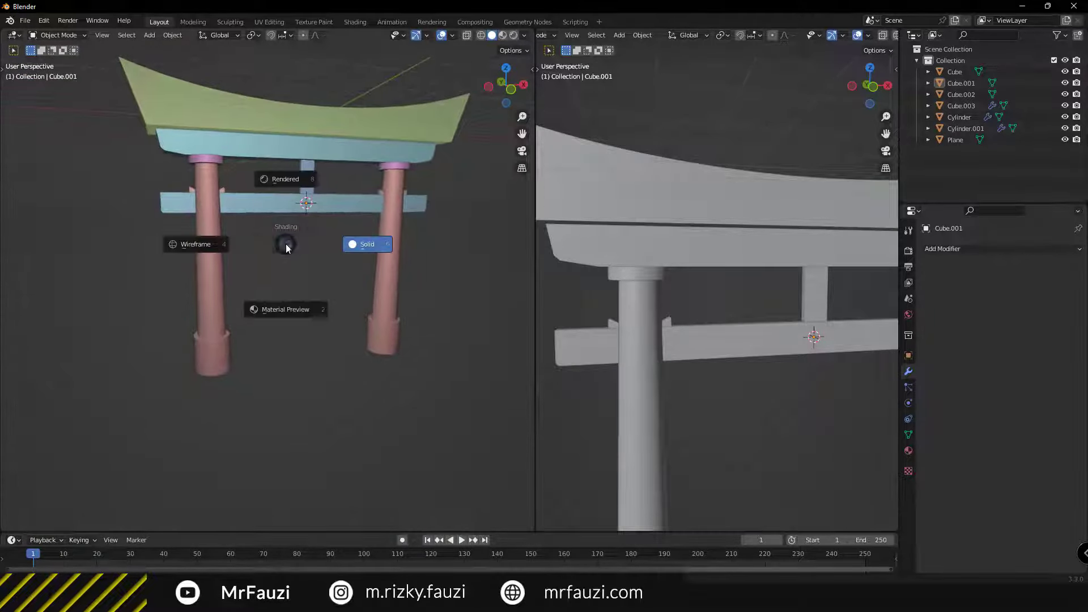
click(264, 236)
shift+middle_drag(263, 236, 270, 237)
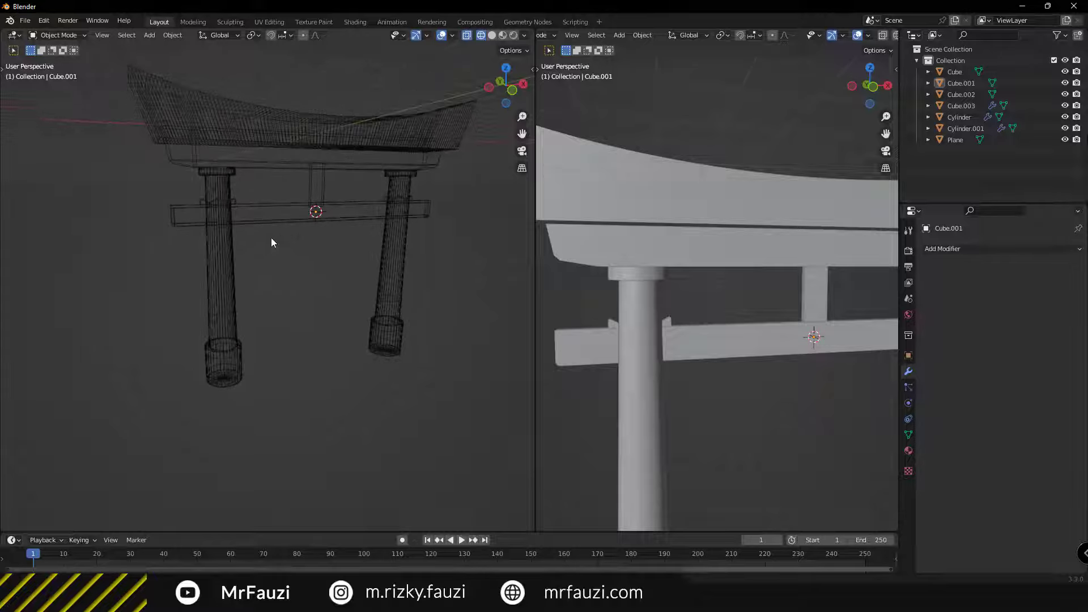
key(z)
click(307, 237)
scroll(307, 236, up, 1)
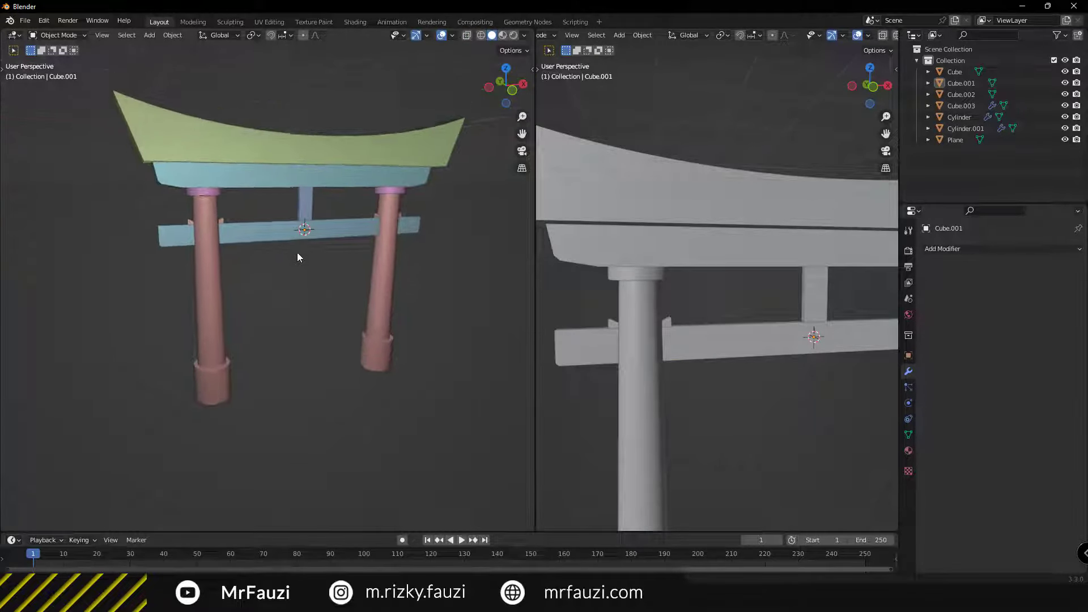
scroll(297, 253, up, 1)
scroll(304, 251, up, 1)
scroll(300, 282, down, 1)
Check the gate in wireframe once more, then return to solid shading
key(z)
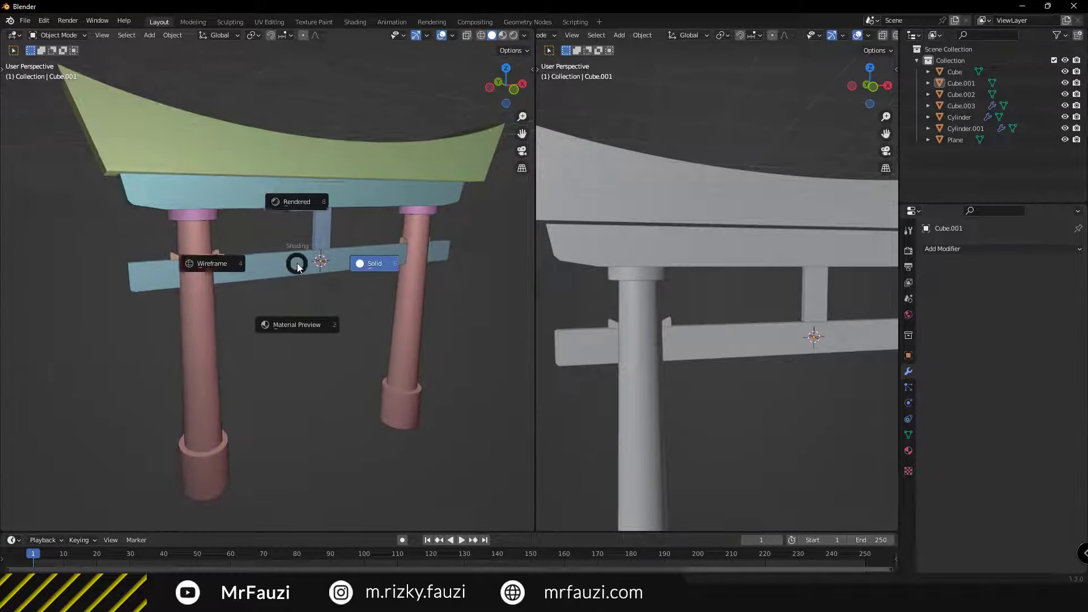
click(278, 257)
scroll(261, 215, down, 2)
key(z)
click(283, 207)
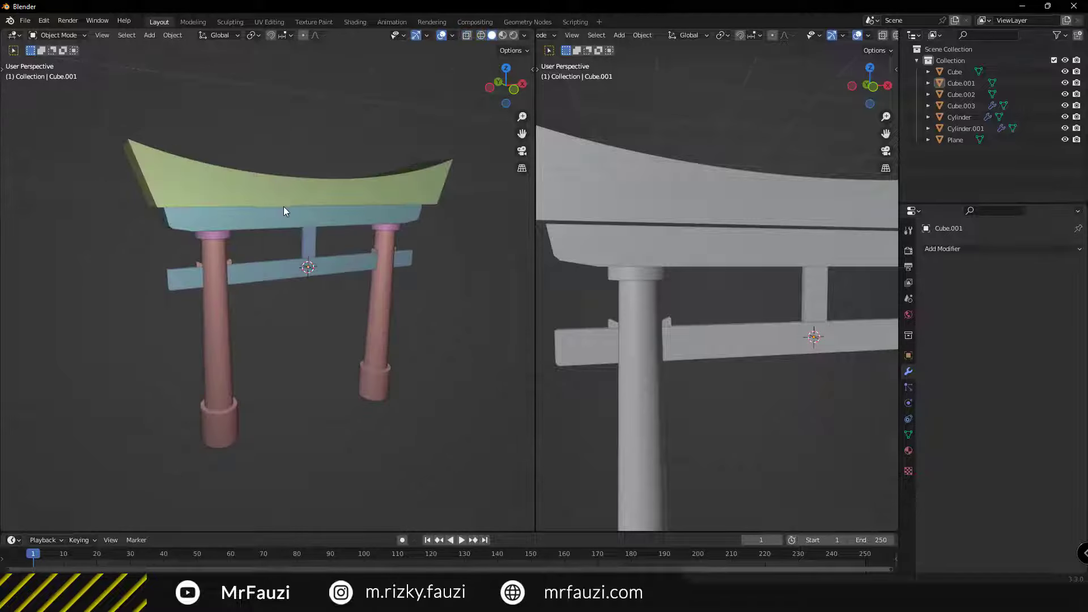
scroll(297, 209, down, 1)
scroll(297, 208, up, 3)
Orbit and zoom both viewports to show the whole gate in solid view
mouse_move(297, 208)
middle_down()
mouse_move(226, 192)
mouse_move(433, 204)
mouse_move(239, 200)
mouse_move(283, 213)
middle_up()
scroll(240, 200, down, 2)
scroll(249, 247, down, 3)
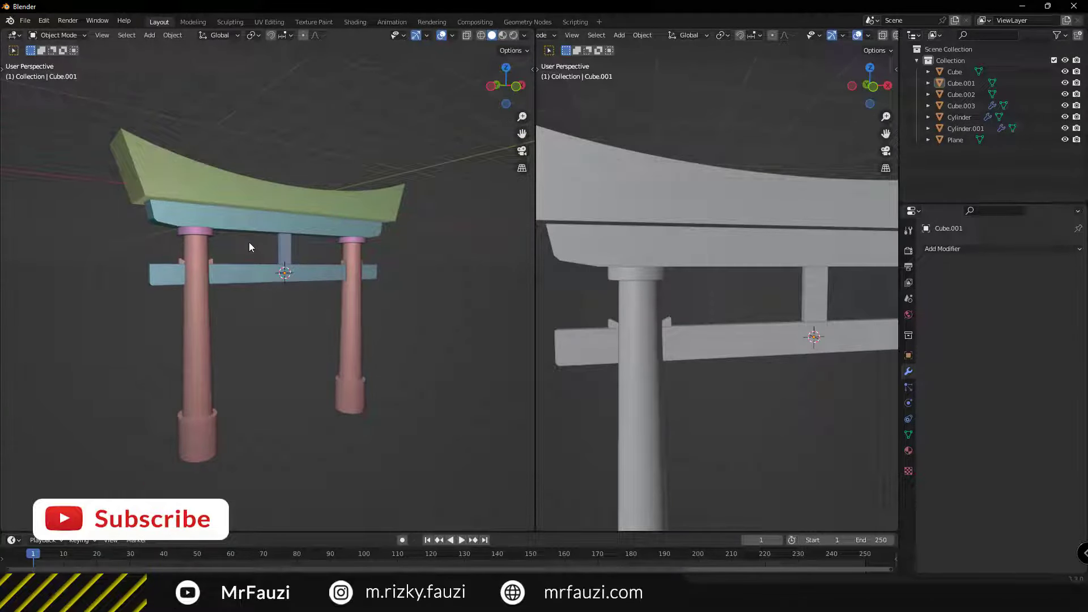
scroll(677, 308, down, 3)
scroll(677, 308, down, 2)
middle_drag(668, 301, 698, 293)
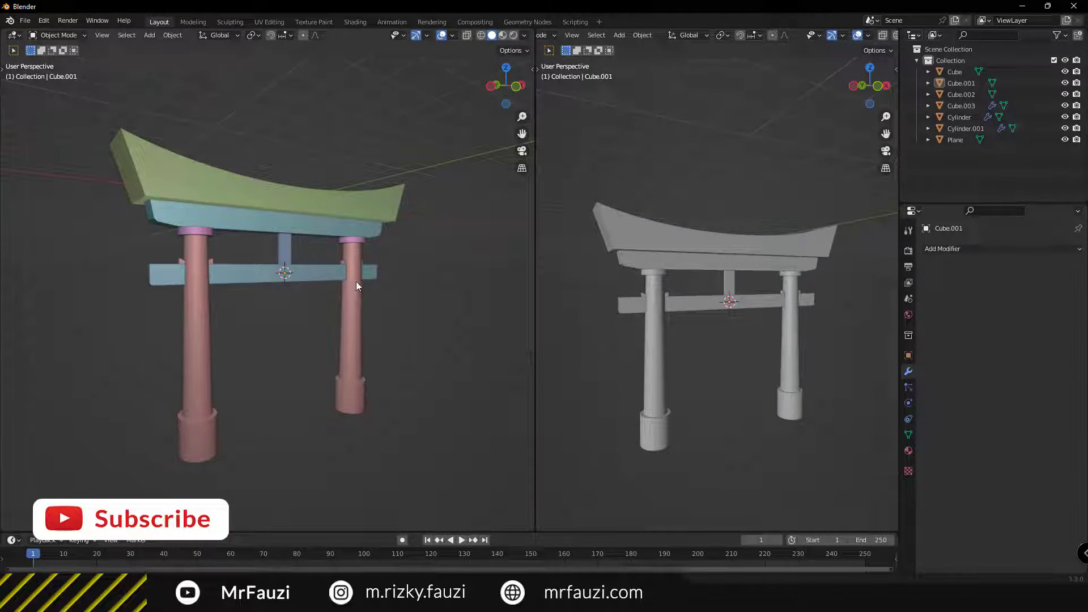